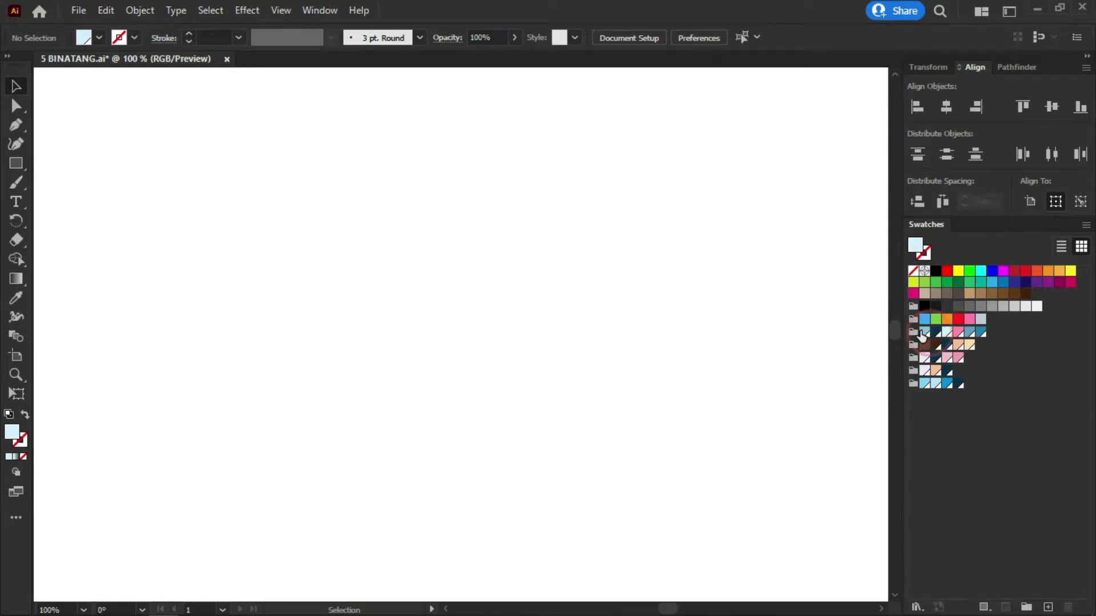
# - Draw a light-blue rounded rectangle for the elephant's face
pyautogui.click(920, 333)
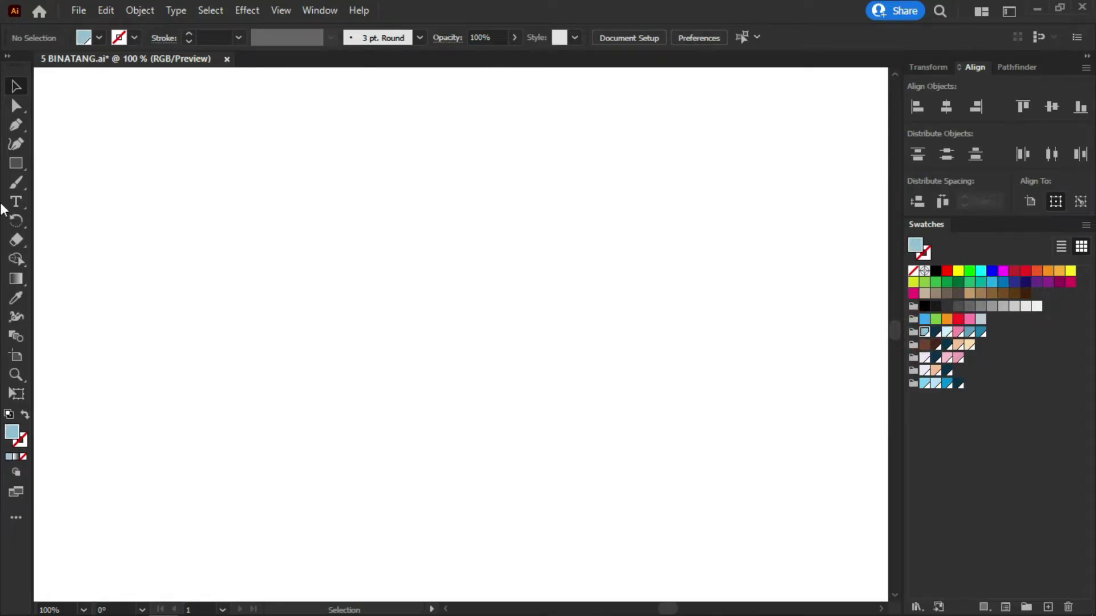
pyautogui.moveTo(205, 247); pyautogui.dragTo(410, 399)
pyautogui.moveTo(398, 258)
pyautogui.mouseDown()
pyautogui.moveTo(273, 326)
pyautogui.moveTo(351, 327)
pyautogui.mouseUp()
pyautogui.moveTo(488, 325); pyautogui.dragTo(482, 331)
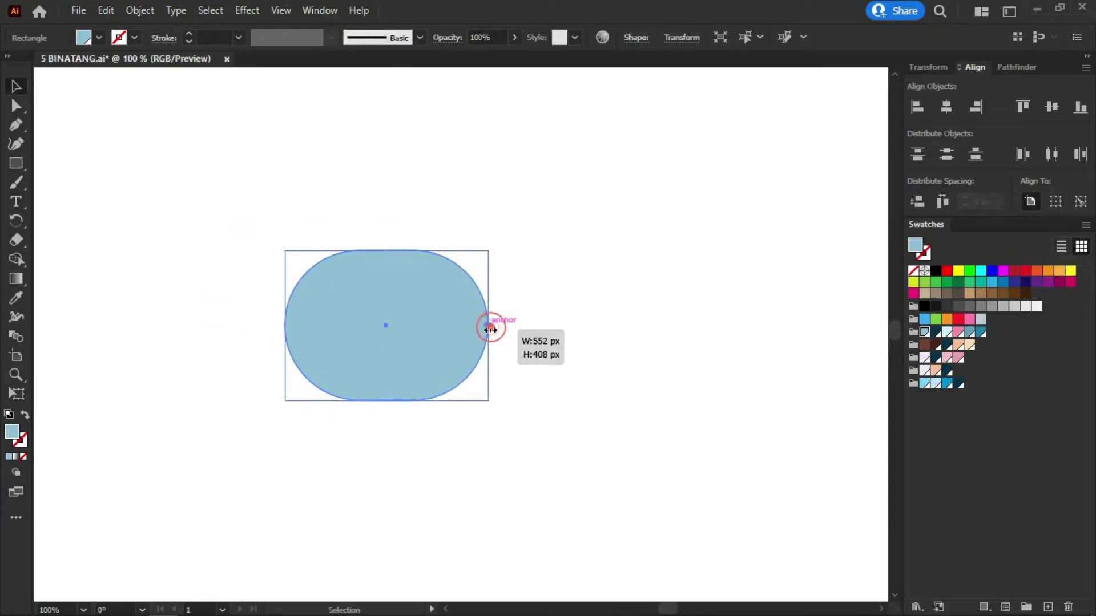
# - Draw a white circle for the left eye on the face
pyautogui.click(16, 163)
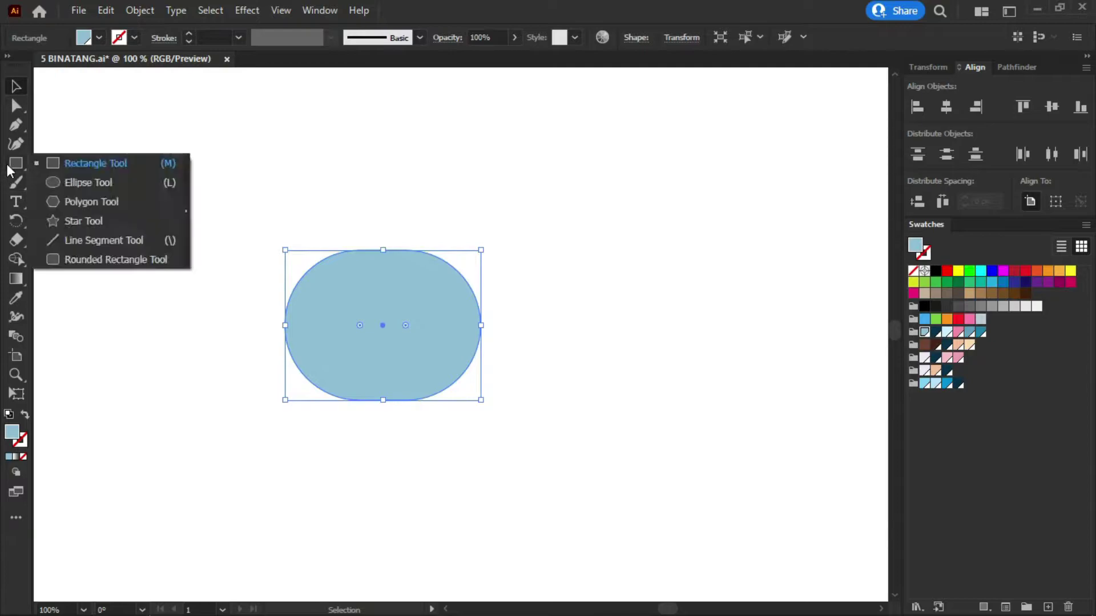
pyautogui.click(66, 181)
pyautogui.moveTo(319, 332)
pyautogui.mouseDown()
pyautogui.moveTo(279, 290)
pyautogui.moveTo(362, 291)
pyautogui.mouseUp()
pyautogui.click(16, 297)
pyautogui.click(177, 290)
pyautogui.scroll(2, 320, 323)
pyautogui.press('v')
pyautogui.click(195, 270)
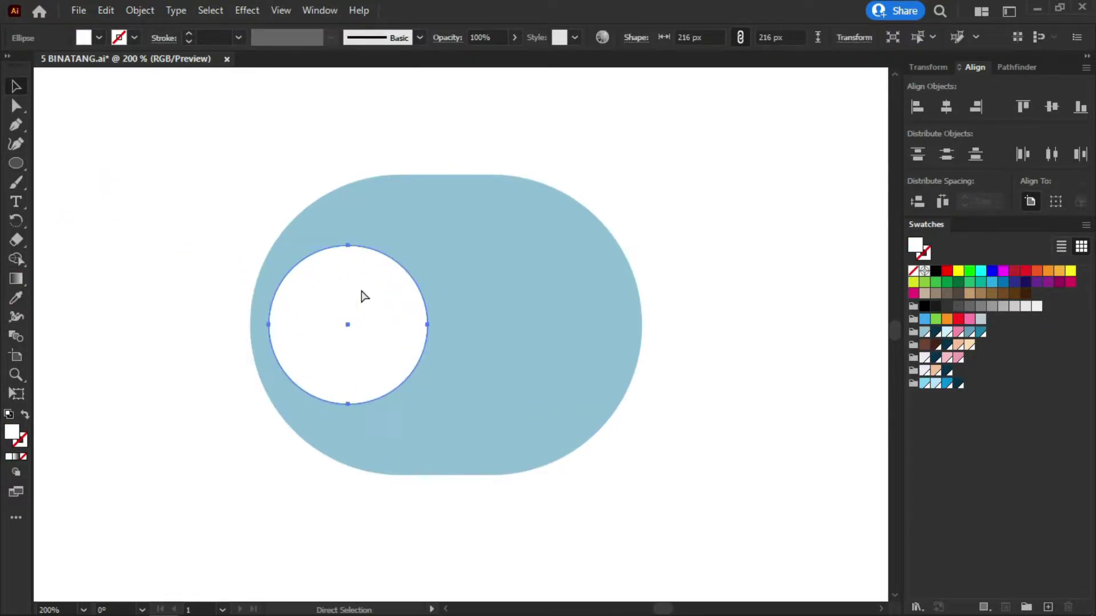
# - Add a navy pupil with a small white highlight at its upper left
pyautogui.moveTo(427, 245); pyautogui.dragTo(404, 269)
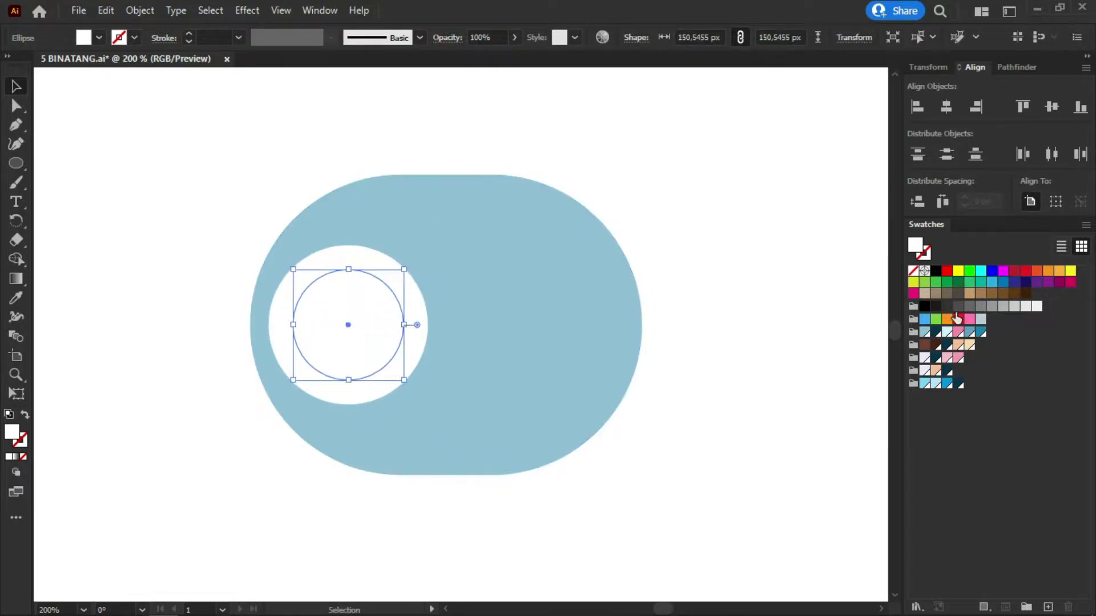
pyautogui.click(936, 332)
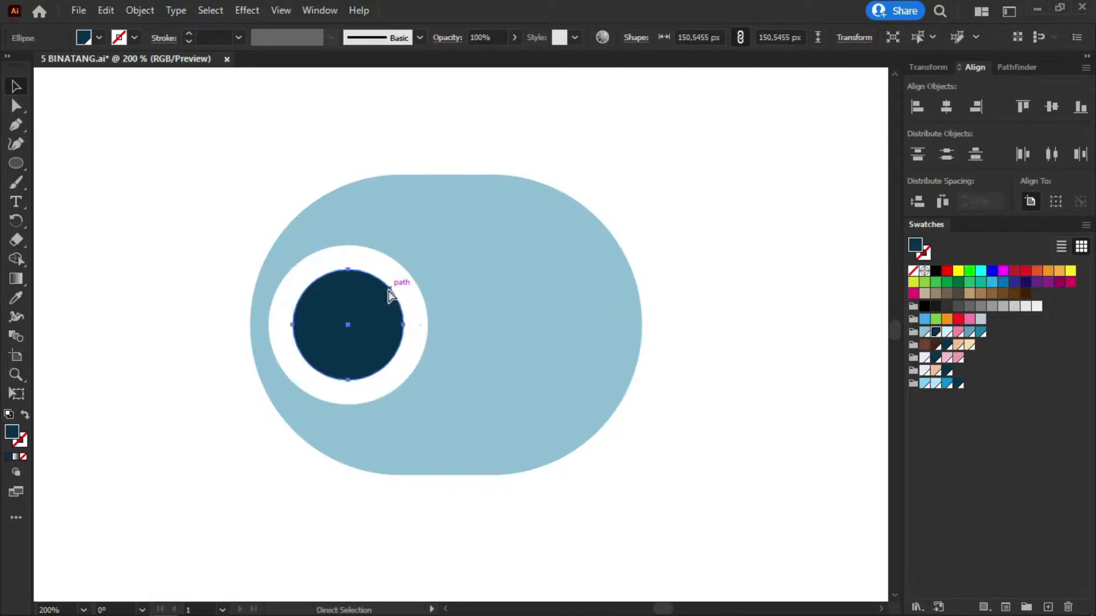
pyautogui.hotkey('ctrl', 'c')
pyautogui.hotkey('ctrl', 'f')
pyautogui.moveTo(403, 269)
pyautogui.mouseDown()
pyautogui.moveTo(368, 305)
pyautogui.moveTo(327, 276)
pyautogui.mouseUp()
pyautogui.click(154, 218)
pyautogui.press('v')
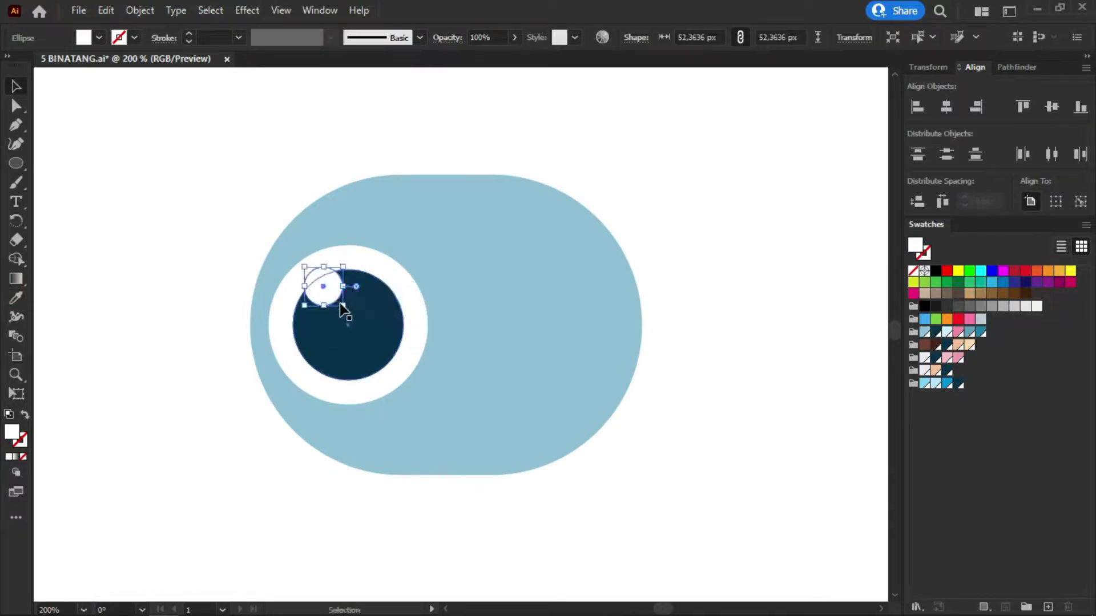
pyautogui.moveTo(342, 311)
pyautogui.mouseDown()
pyautogui.moveTo(351, 317)
pyautogui.moveTo(337, 293)
pyautogui.mouseUp()
# - Group the eye parts, scale the eye down, and duplicate it to the face's right side
pyautogui.click(260, 235)
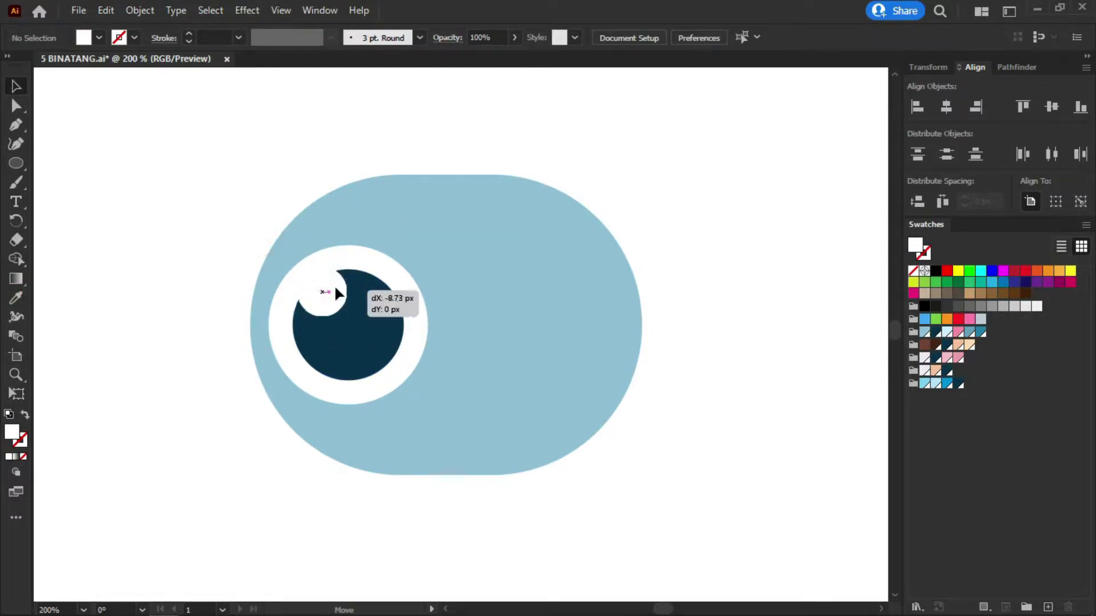
pyautogui.keyDown('shift'); pyautogui.click(367, 358); pyautogui.keyUp('shift')
pyautogui.keyDown('shift'); pyautogui.click(416, 310); pyautogui.keyUp('shift')
pyautogui.rightClick(372, 283)
pyautogui.click(128, 276)
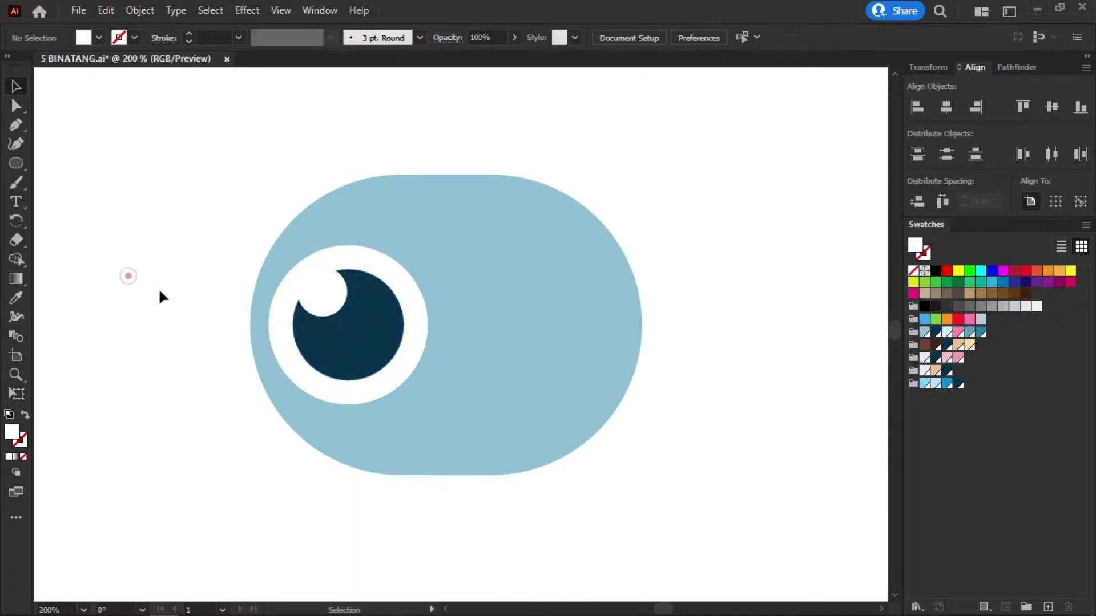
pyautogui.moveTo(337, 351); pyautogui.dragTo(356, 325)
pyautogui.moveTo(447, 378); pyautogui.dragTo(391, 325)
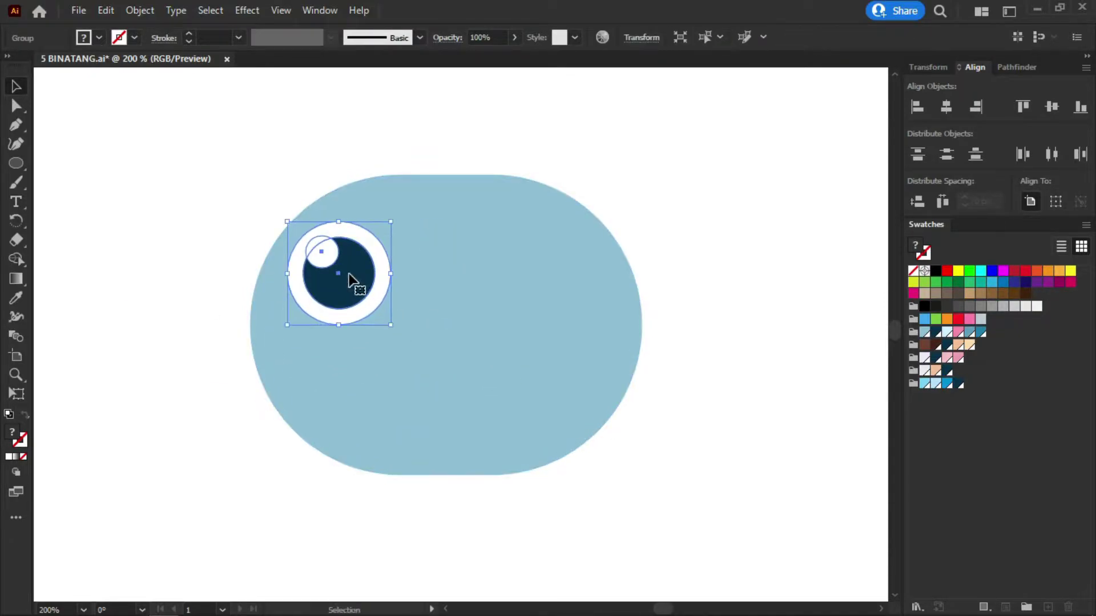
pyautogui.moveTo(351, 280)
pyautogui.mouseDown()
pyautogui.moveTo(360, 295)
pyautogui.moveTo(540, 295)
pyautogui.mouseUp()
# - Group both eyes and centre them horizontally on the face
pyautogui.keyDown('shift'); pyautogui.click(365, 293); pyautogui.keyUp('shift')
pyautogui.rightClick(365, 294)
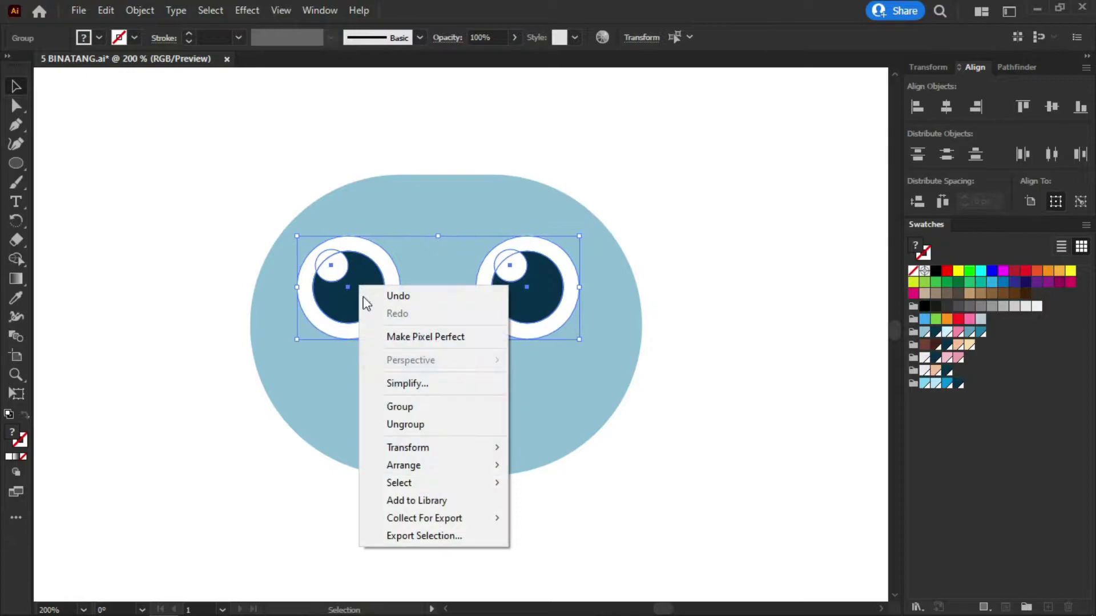
pyautogui.click(399, 406)
pyautogui.keyDown('shift'); pyautogui.click(582, 213); pyautogui.keyUp('shift')
pyautogui.click(946, 107)
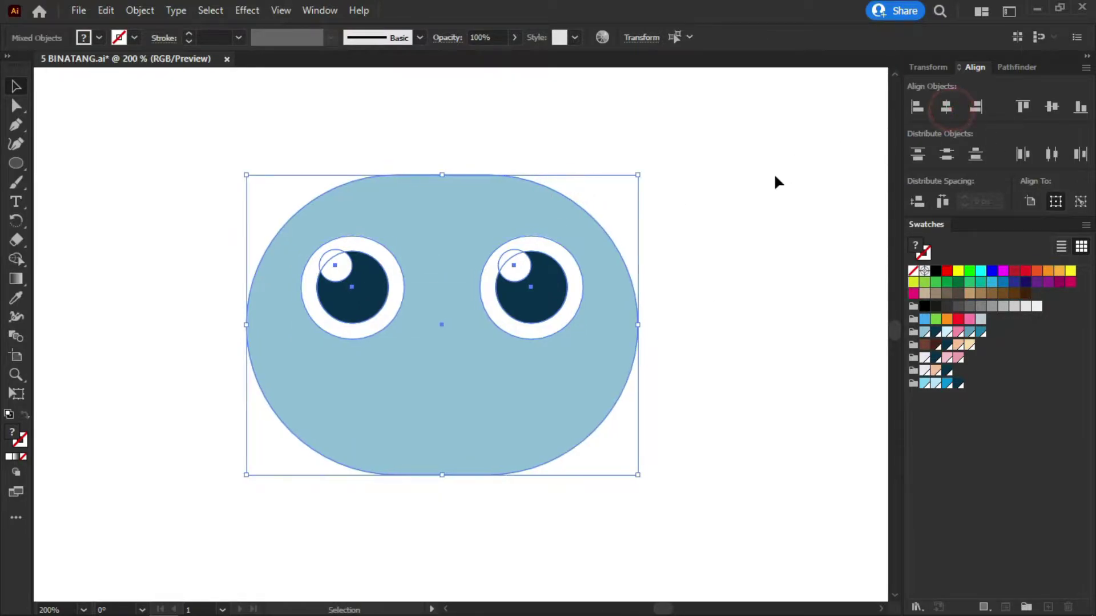
pyautogui.click(777, 181)
pyautogui.scroll(-2, 268, 179)
pyautogui.scroll(1, 461, 282)
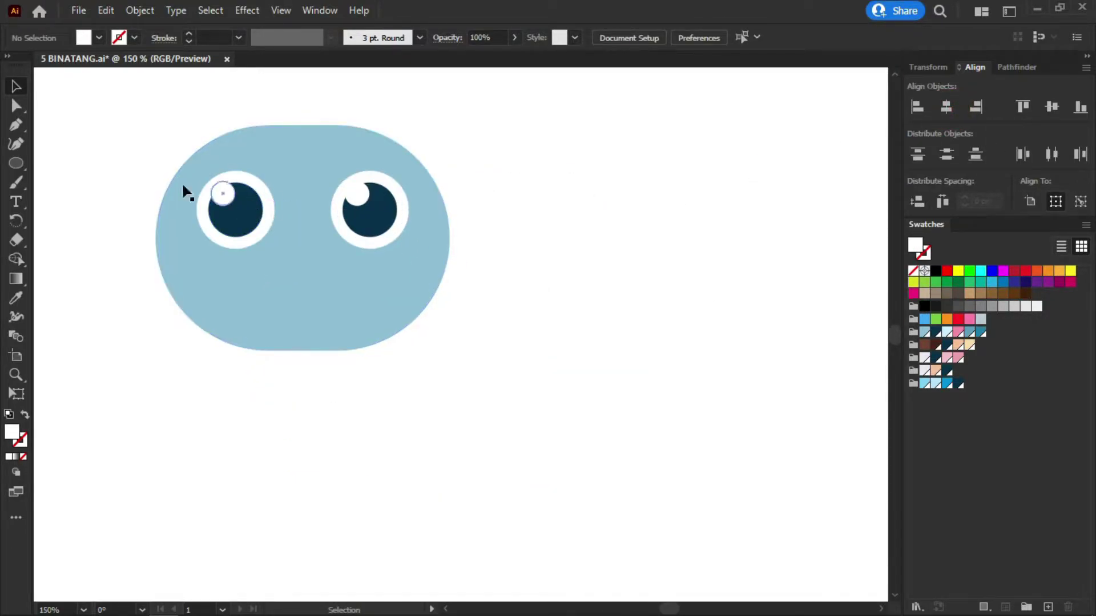
# - Draw a tall pill-shaped rectangle over the face with a 60 pt black outline
pyautogui.moveTo(16, 163); pyautogui.dragTo(48, 162)
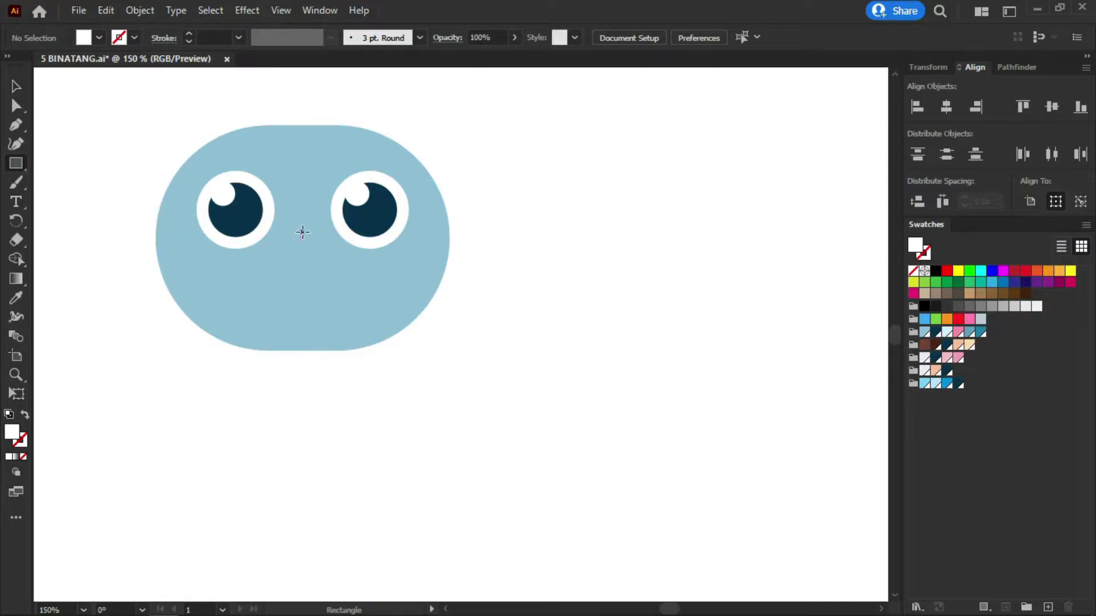
pyautogui.moveTo(302, 232); pyautogui.dragTo(420, 430)
pyautogui.moveTo(313, 420); pyautogui.dragTo(368, 268)
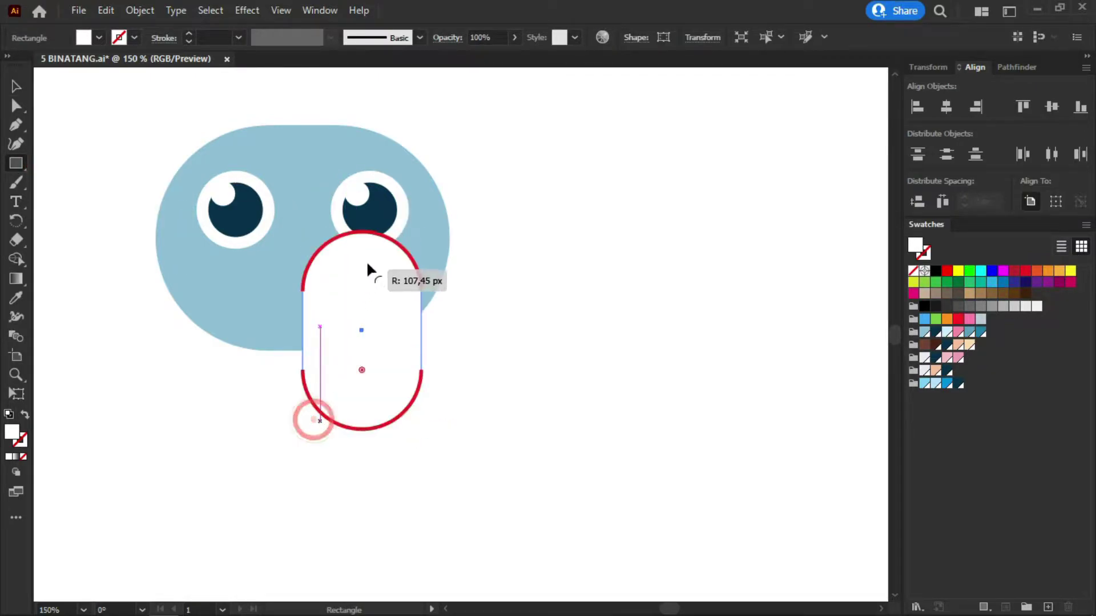
pyautogui.click(238, 37)
pyautogui.click(255, 390)
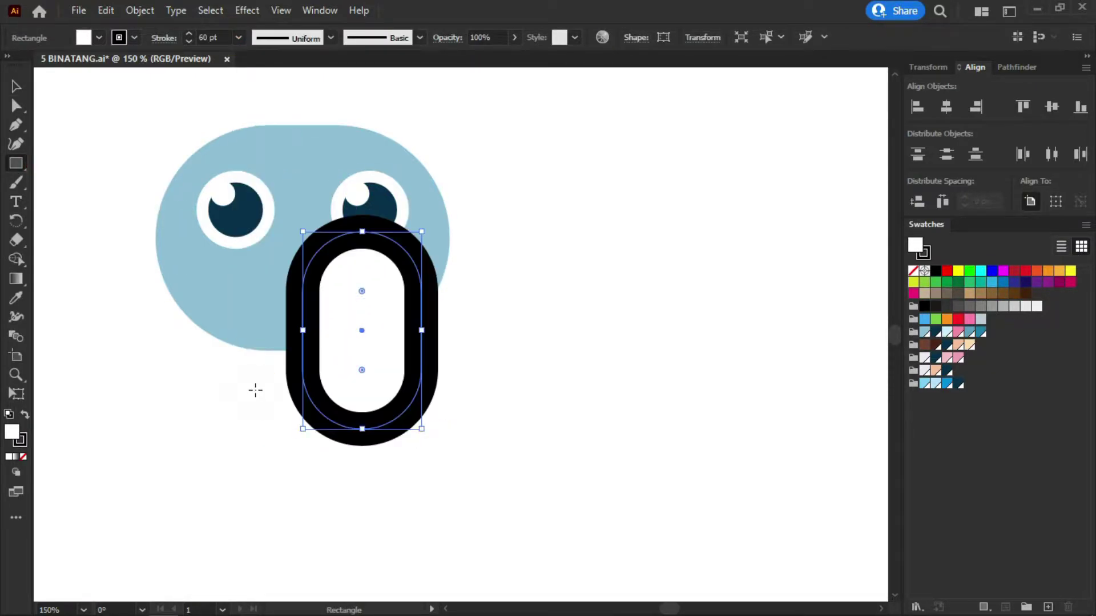
# - Remove the pill's fill and thicken its stroke to 80 pt
pyautogui.click(99, 37)
pyautogui.click(10, 65)
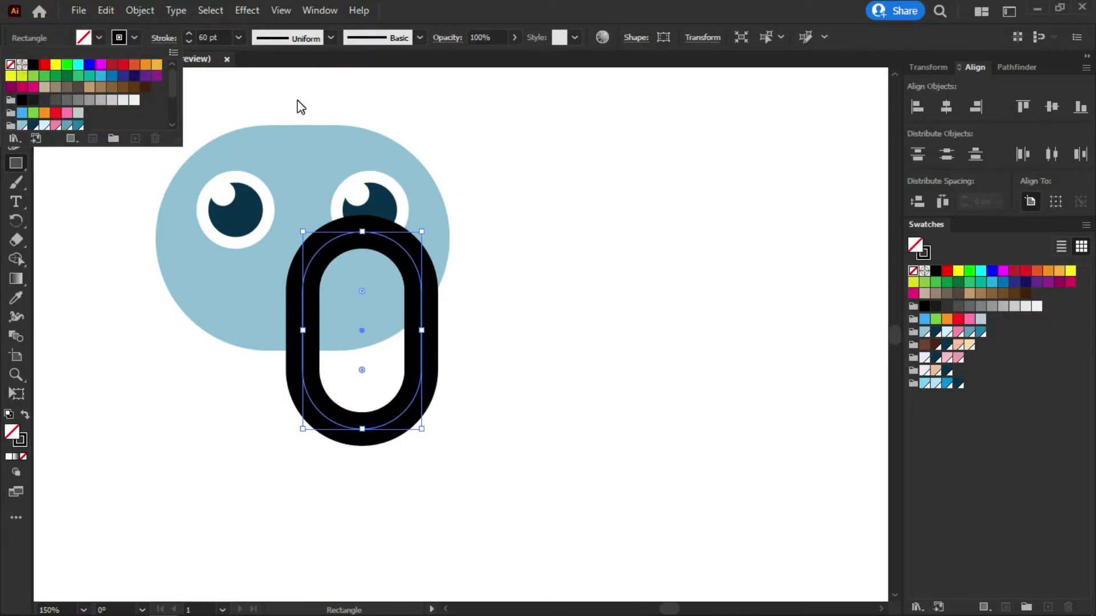
pyautogui.click(238, 37)
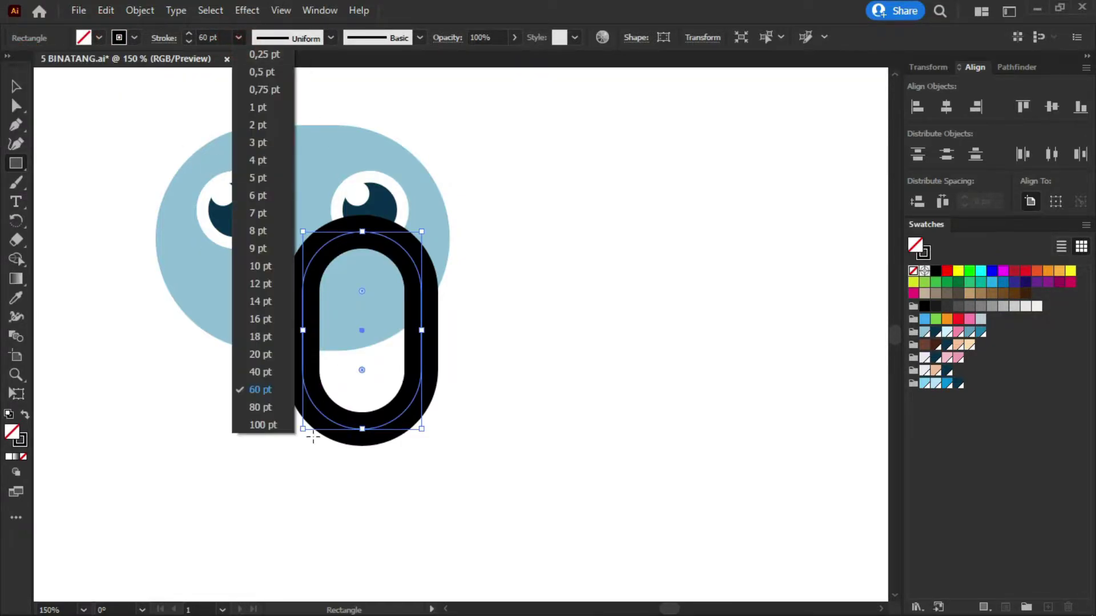
pyautogui.click(274, 409)
# - Delete the pill's top and right segments to leave a hook with rounded caps
pyautogui.press('a')
pyautogui.click(362, 232)
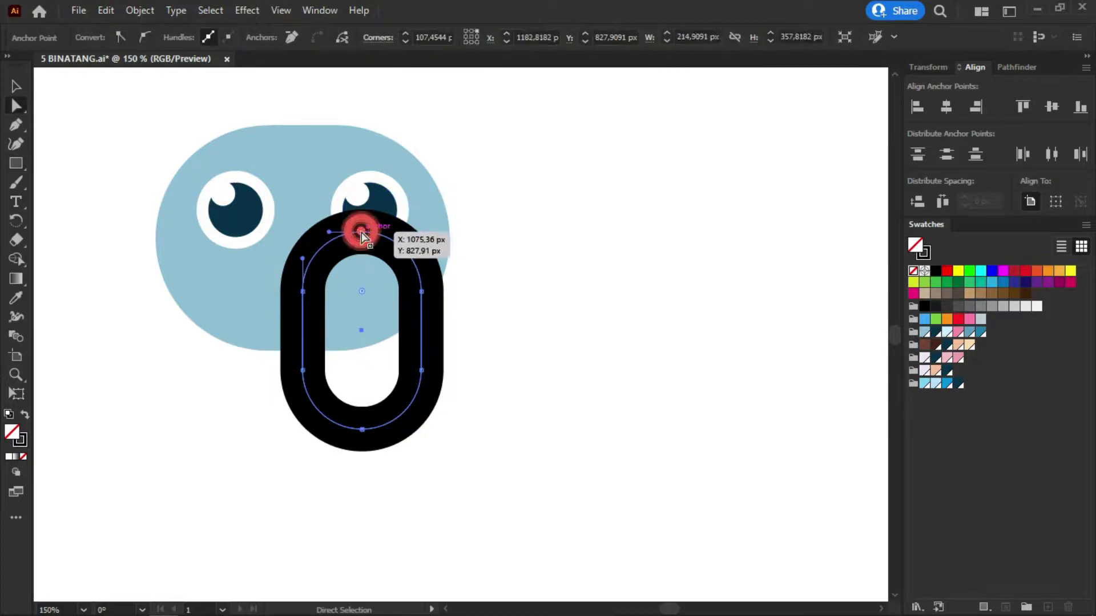
pyautogui.press('Delete')
pyautogui.click(421, 292)
pyautogui.press('Delete')
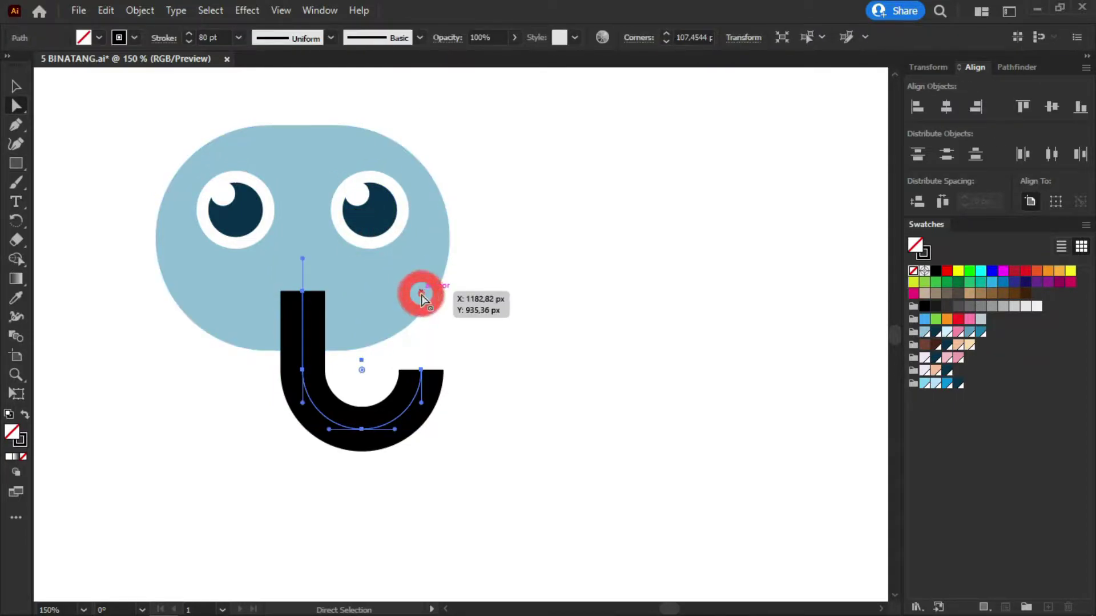
pyautogui.click(163, 38)
pyautogui.click(80, 81)
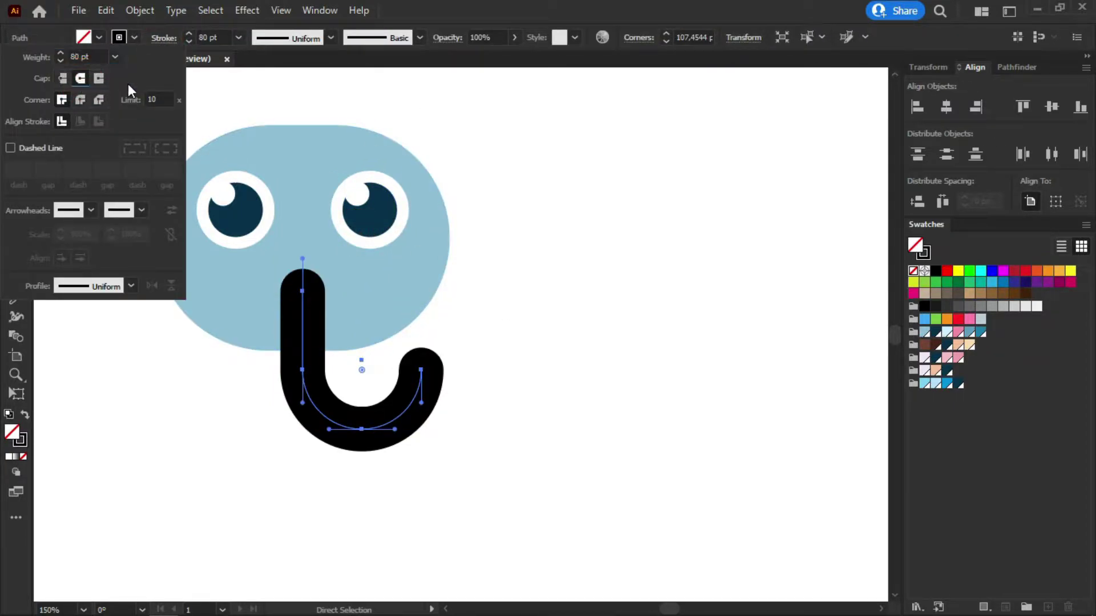
# - Expand the stroke into a light-blue trunk shape and move it up onto the face
pyautogui.click(140, 10)
pyautogui.click(210, 199)
pyautogui.click(715, 371)
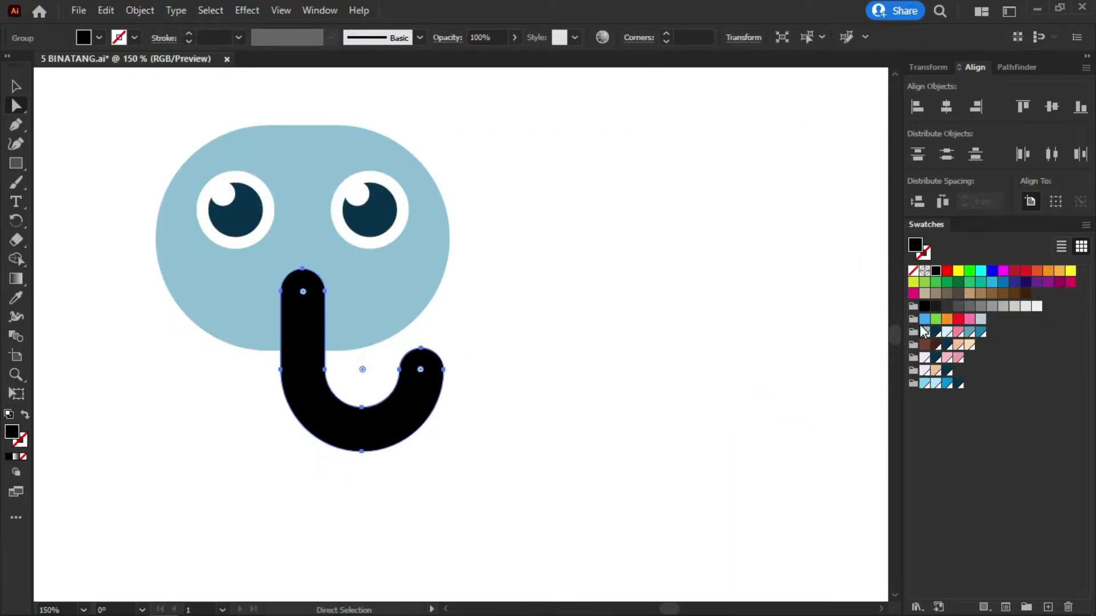
pyautogui.click(947, 332)
pyautogui.press('v')
pyautogui.moveTo(410, 420); pyautogui.dragTo(391, 375)
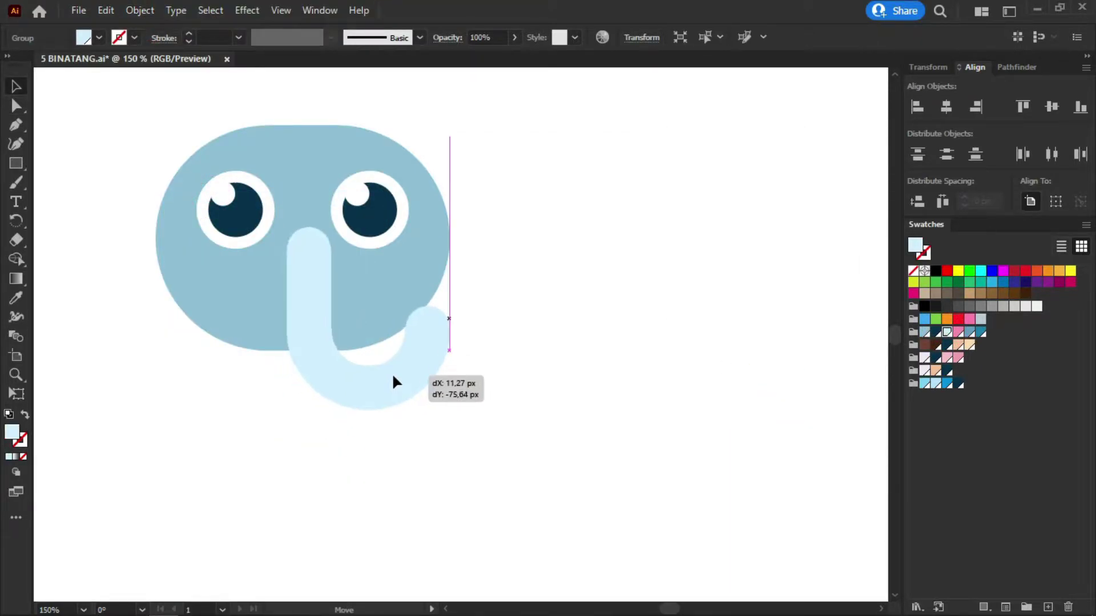
pyautogui.click(464, 384)
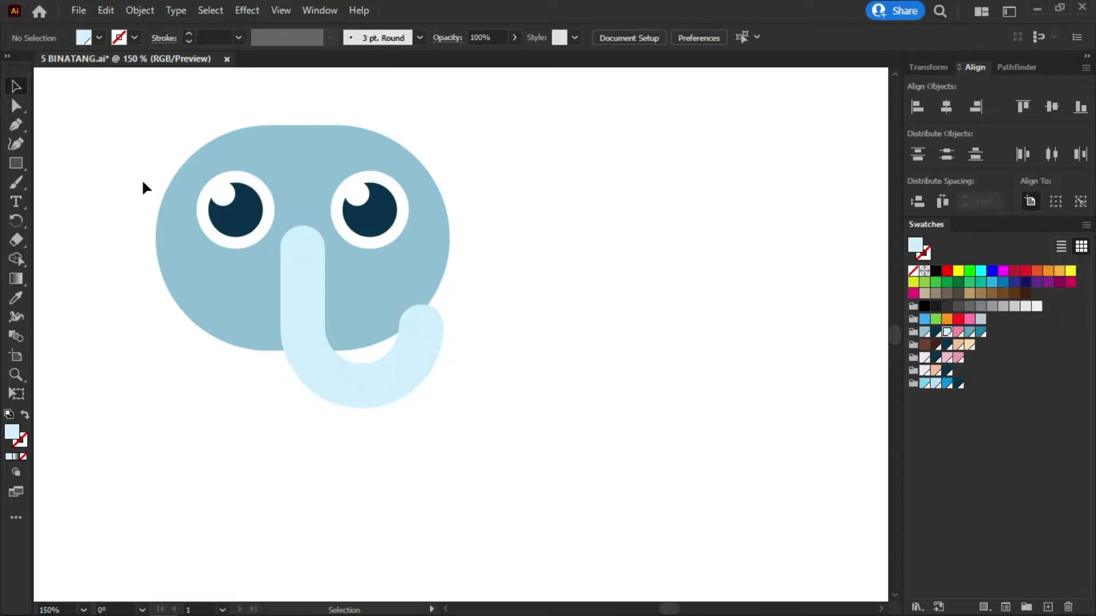
# - Create a tall three-sided triangle and round its top into a teardrop
pyautogui.click(15, 164)
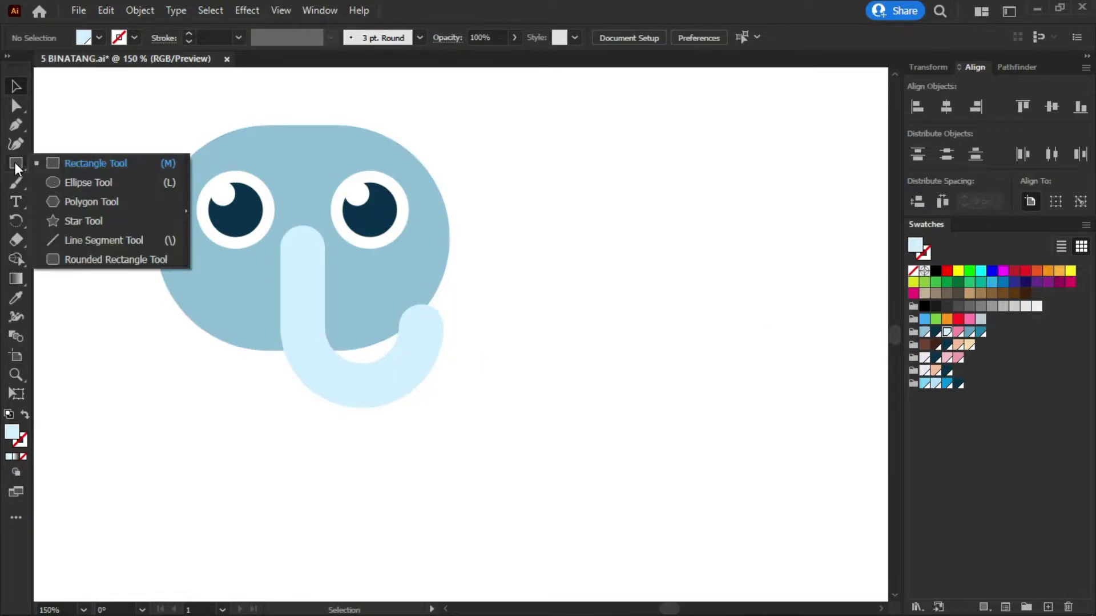
pyautogui.click(85, 201)
pyautogui.click(512, 247)
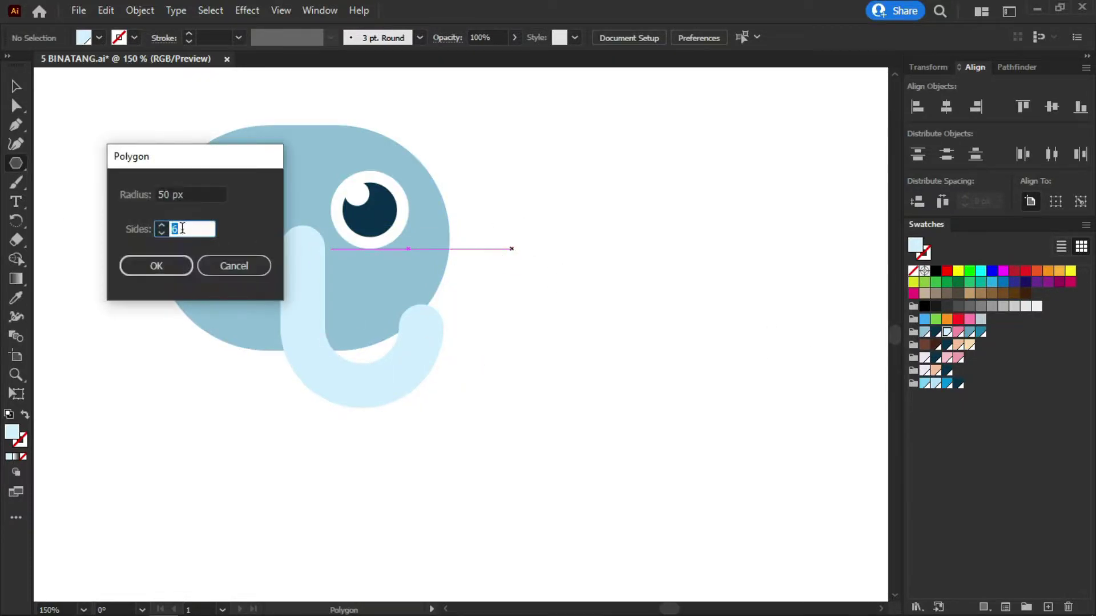
pyautogui.click(156, 266)
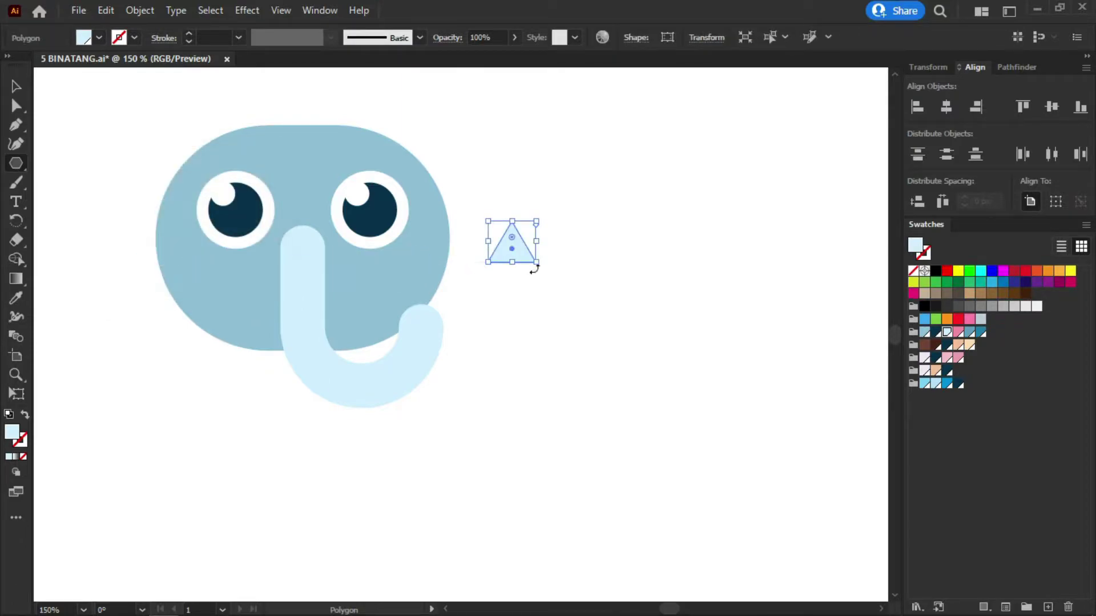
pyautogui.moveTo(512, 262)
pyautogui.mouseDown()
pyautogui.moveTo(512, 360)
pyautogui.moveTo(482, 351)
pyautogui.moveTo(533, 293)
pyautogui.mouseUp()
pyautogui.press('a')
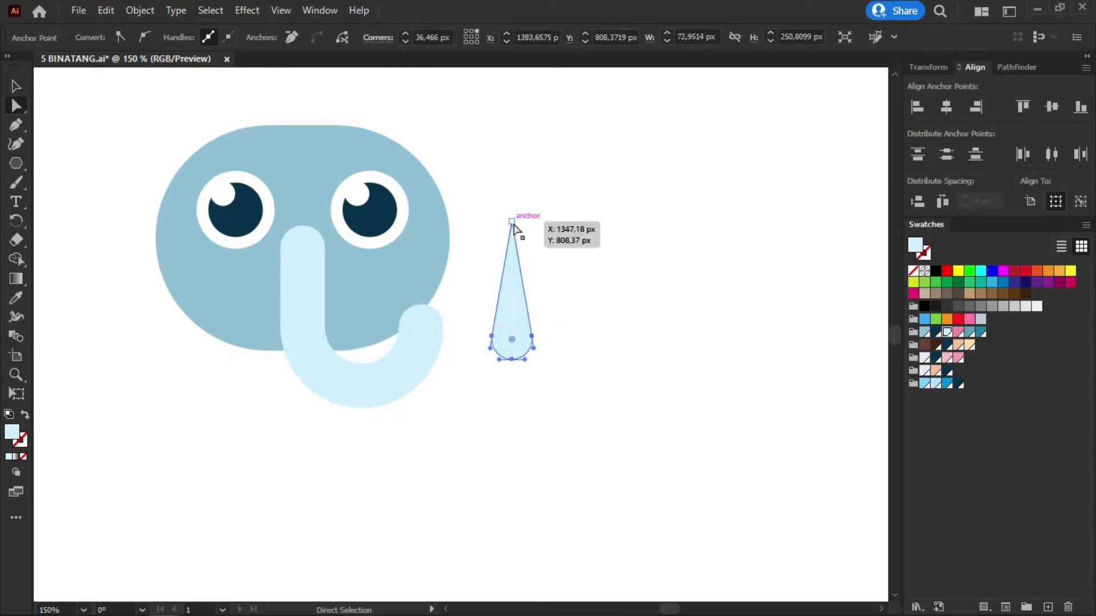
pyautogui.click(512, 223)
pyautogui.moveTo(512, 242)
pyautogui.mouseDown()
pyautogui.moveTo(532, 293)
pyautogui.moveTo(243, 299)
pyautogui.mouseUp()
pyautogui.press('v')
# - Fill the teardrop white and tilt it into a tusk under the left eye
pyautogui.click(16, 297)
pyautogui.click(263, 225)
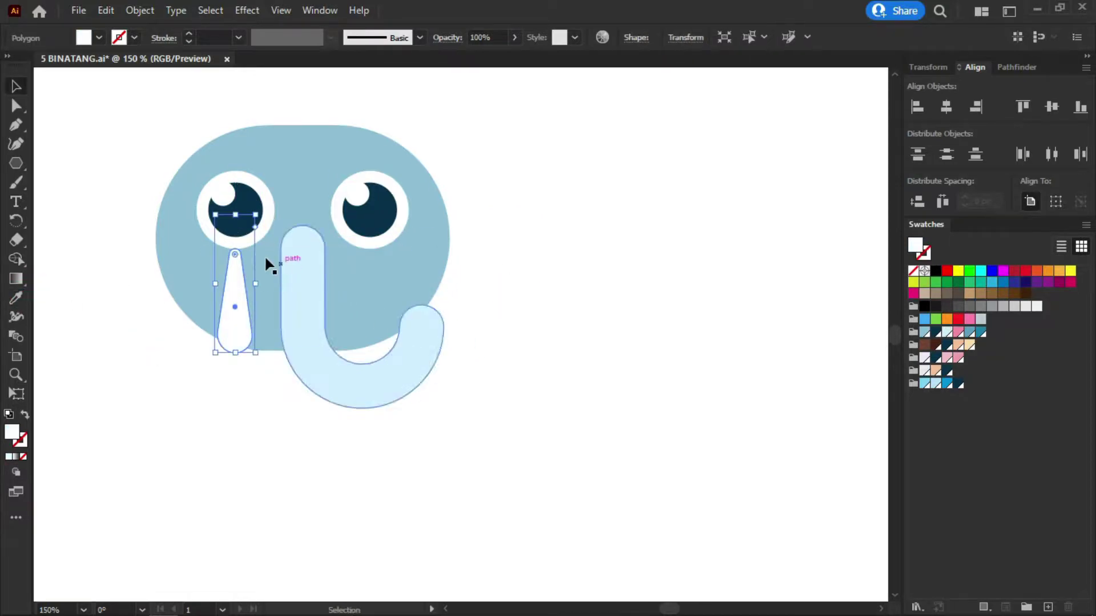
pyautogui.press('v')
pyautogui.moveTo(264, 212); pyautogui.dragTo(173, 364)
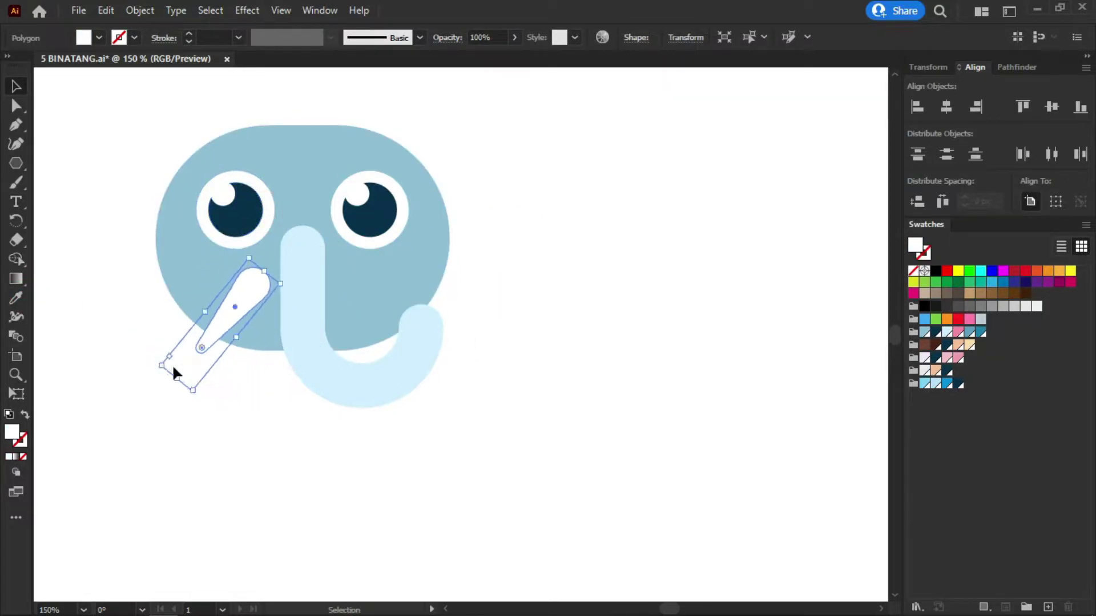
pyautogui.click(172, 364)
pyautogui.moveTo(240, 309); pyautogui.dragTo(241, 306)
pyautogui.click(240, 386)
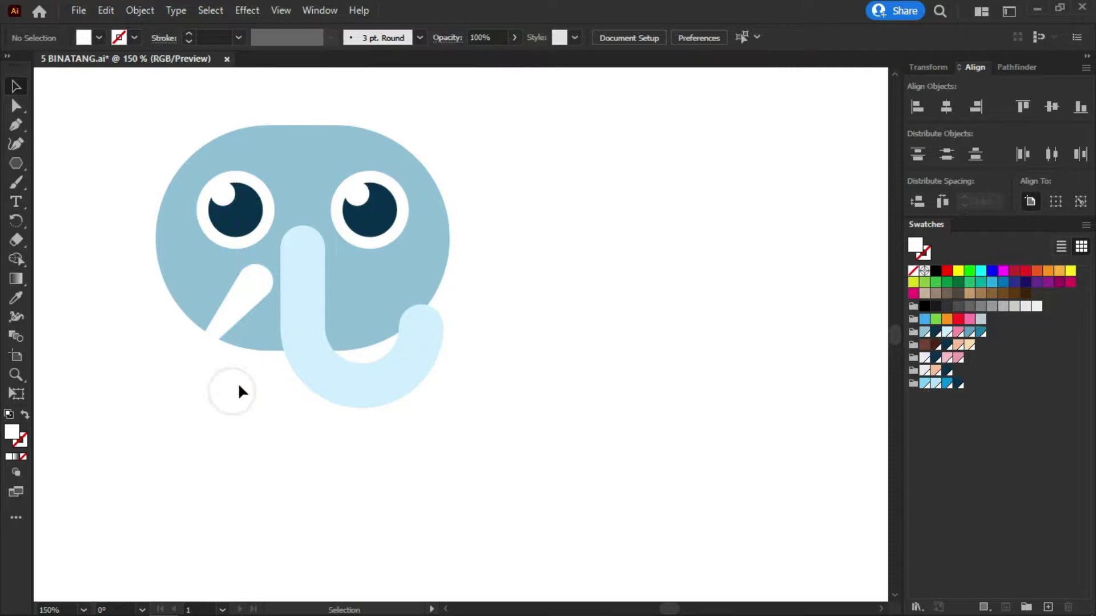
# - Reflect a copy of the tusk to the trunk's right and group both tusks
pyautogui.rightClick(254, 297)
pyautogui.click(505, 437)
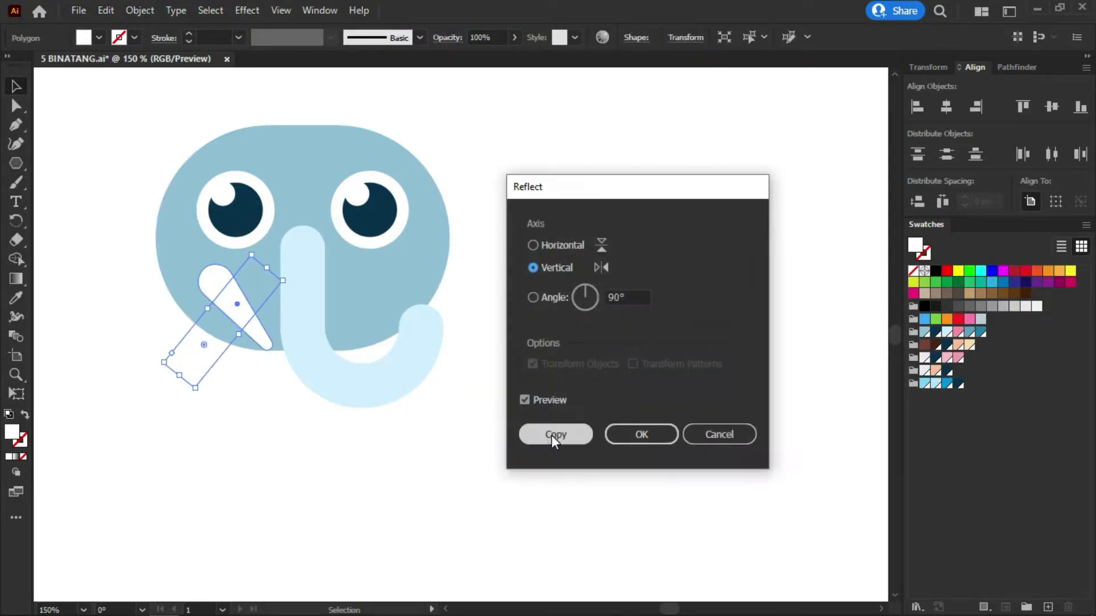
pyautogui.click(553, 435)
pyautogui.moveTo(228, 291); pyautogui.dragTo(354, 303)
pyautogui.keyDown('shift'); pyautogui.click(249, 289); pyautogui.keyUp('shift')
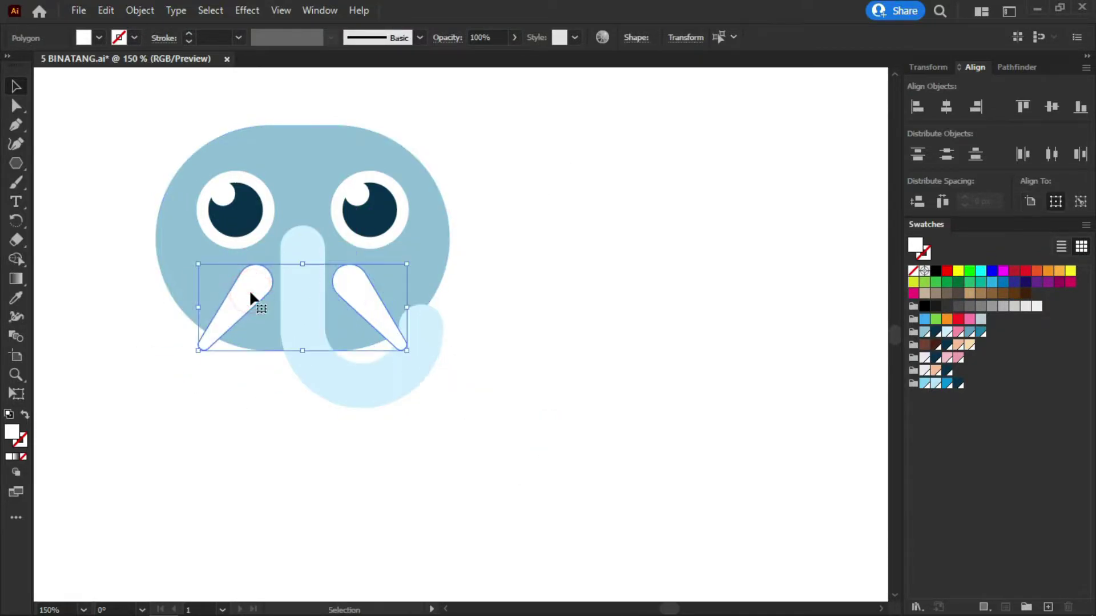
pyautogui.hotkey('ctrl', 'g')
# - Centre the tusks horizontally with the head and check the trunk's stacking order
pyautogui.keyDown('shift'); pyautogui.click(313, 238); pyautogui.keyUp('shift')
pyautogui.keyDown('shift'); pyautogui.click(399, 217); pyautogui.keyUp('shift')
pyautogui.keyDown('shift'); pyautogui.click(296, 129); pyautogui.keyUp('shift')
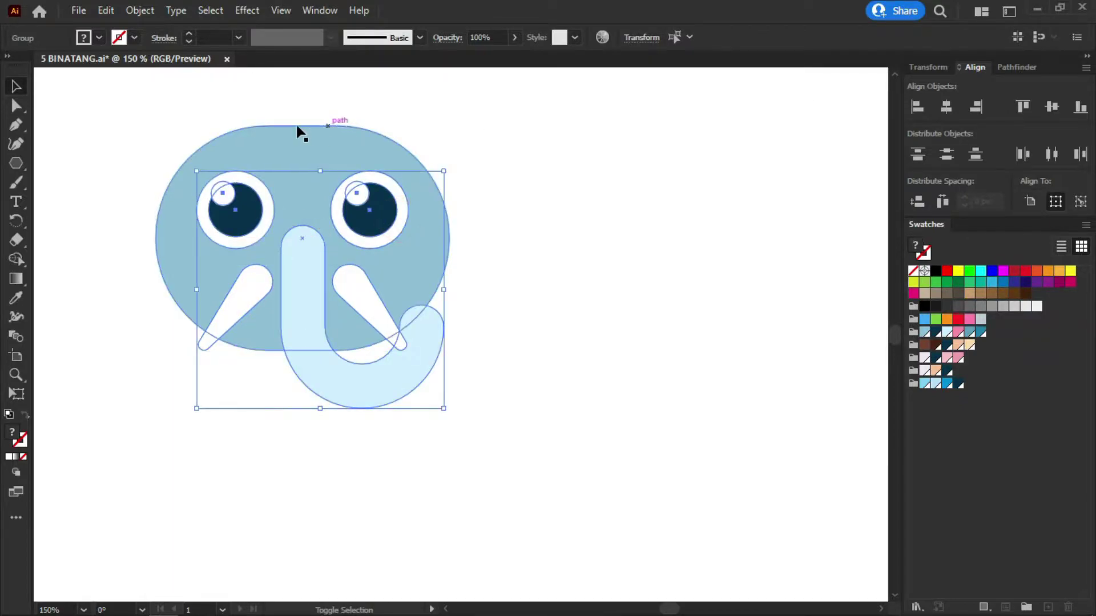
pyautogui.click(947, 111)
pyautogui.click(692, 190)
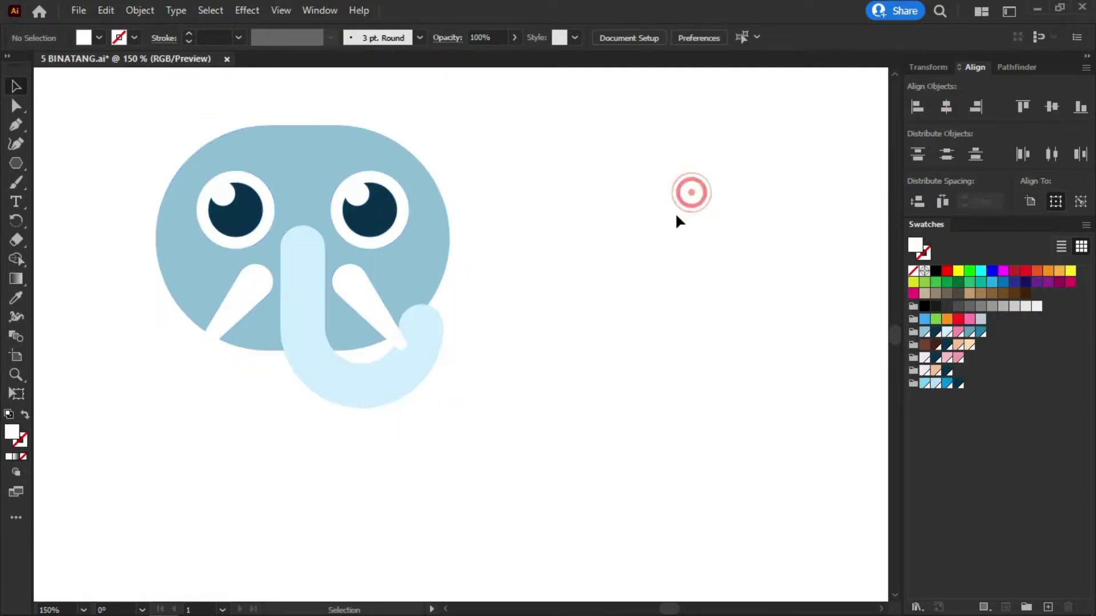
pyautogui.click(391, 370)
pyautogui.rightClick(391, 368)
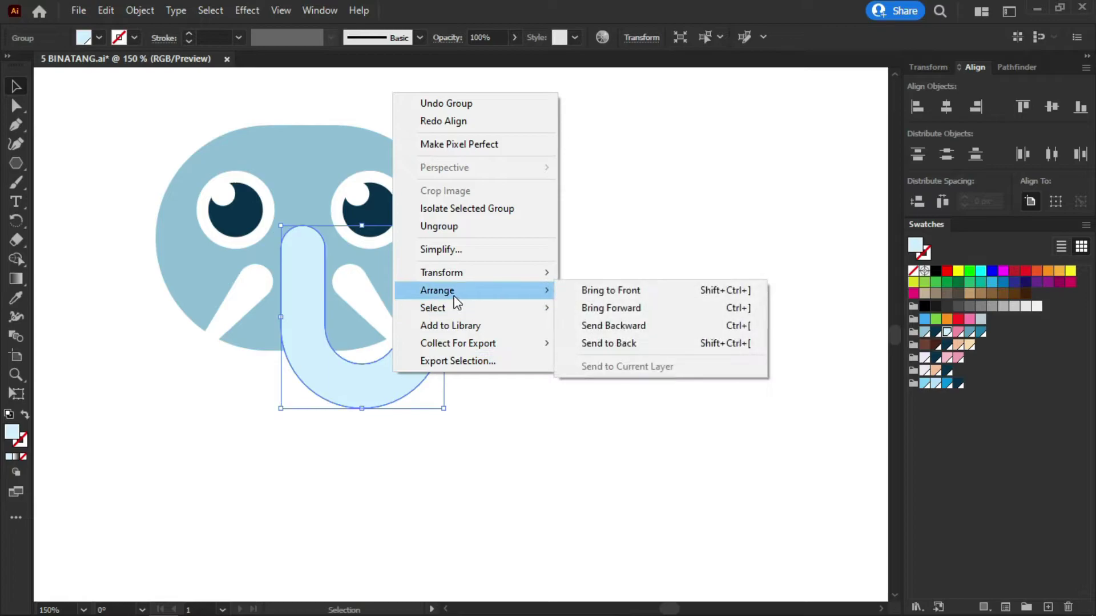
pyautogui.click(617, 266)
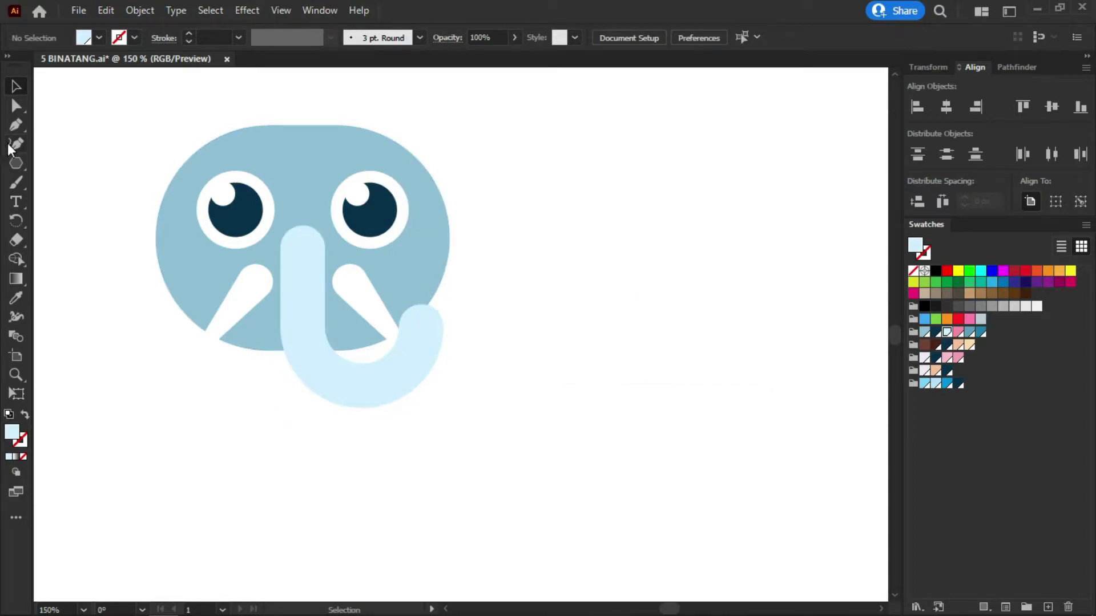
# - Draw a medium-blue fully rounded rectangle for the left ear
pyautogui.moveTo(14, 163); pyautogui.dragTo(70, 166)
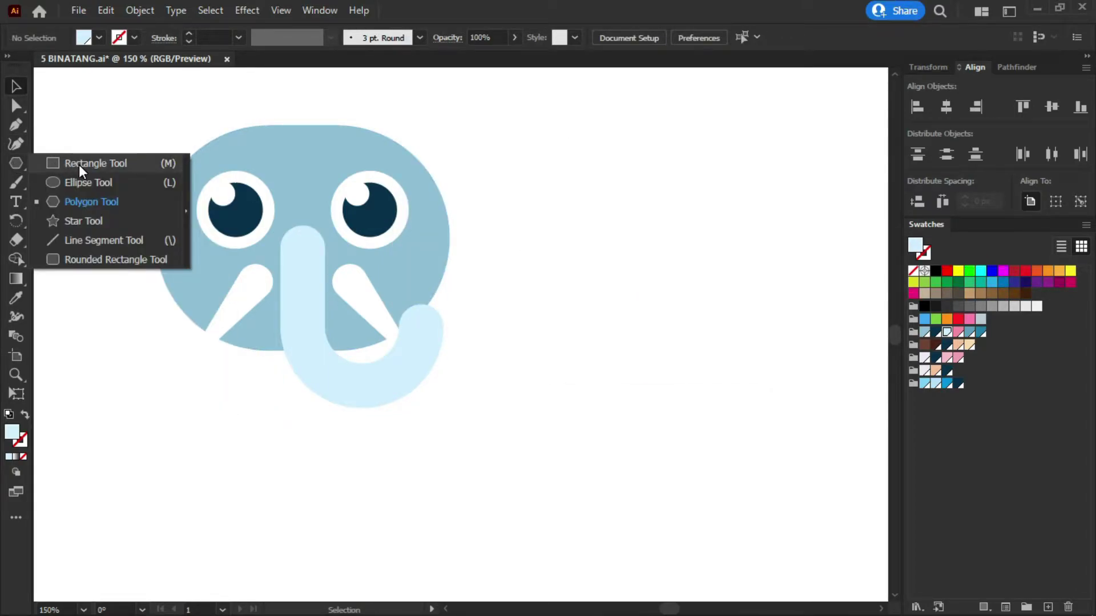
pyautogui.click(79, 165)
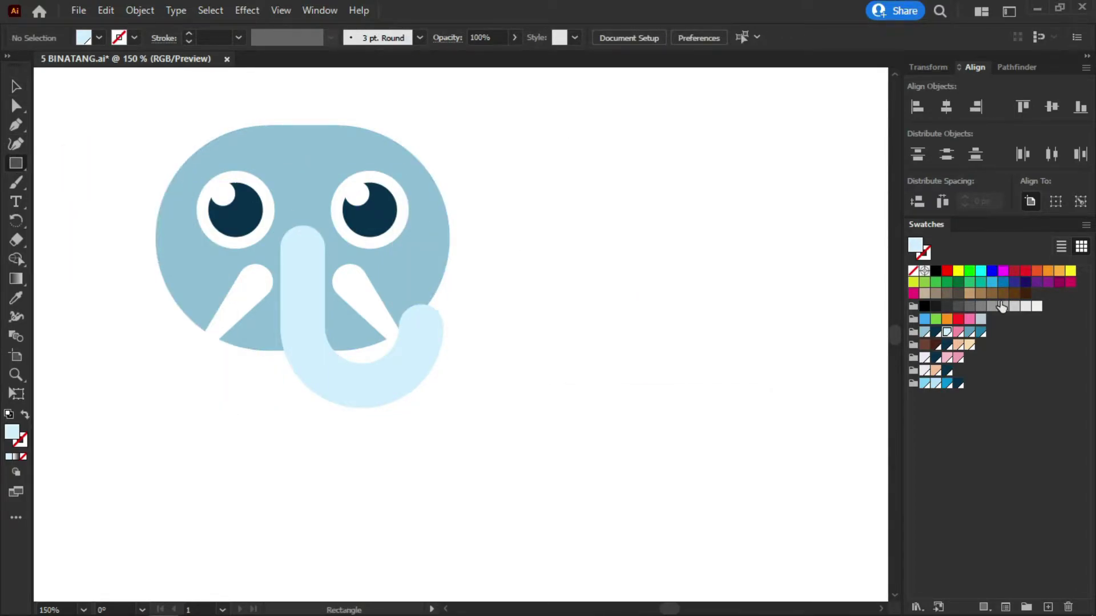
pyautogui.click(969, 334)
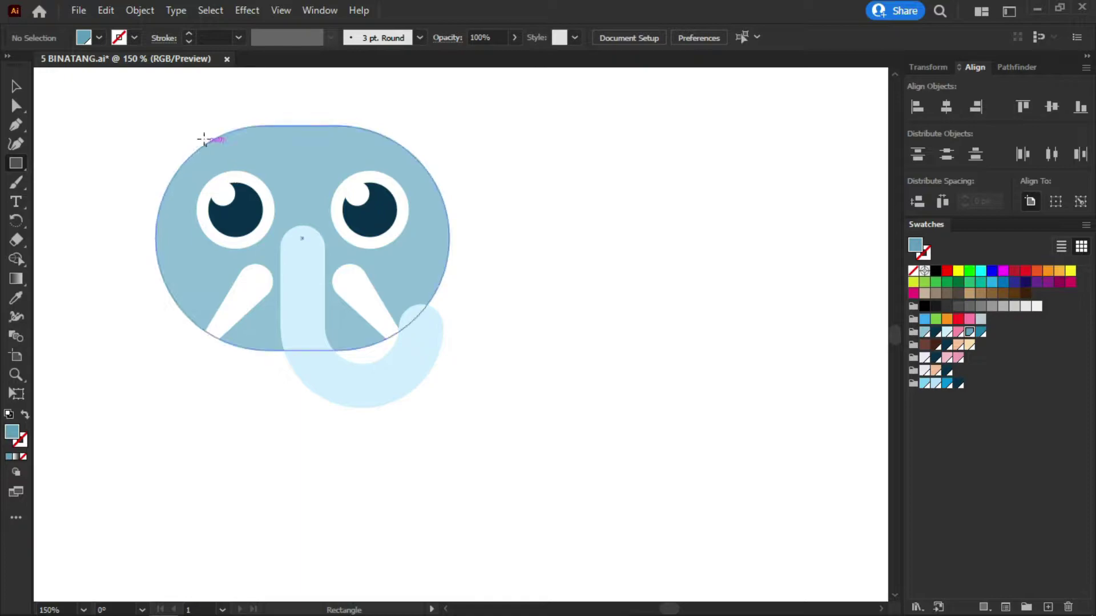
pyautogui.hotkey('ctrl', '-')
pyautogui.moveTo(232, 191); pyautogui.dragTo(118, 422)
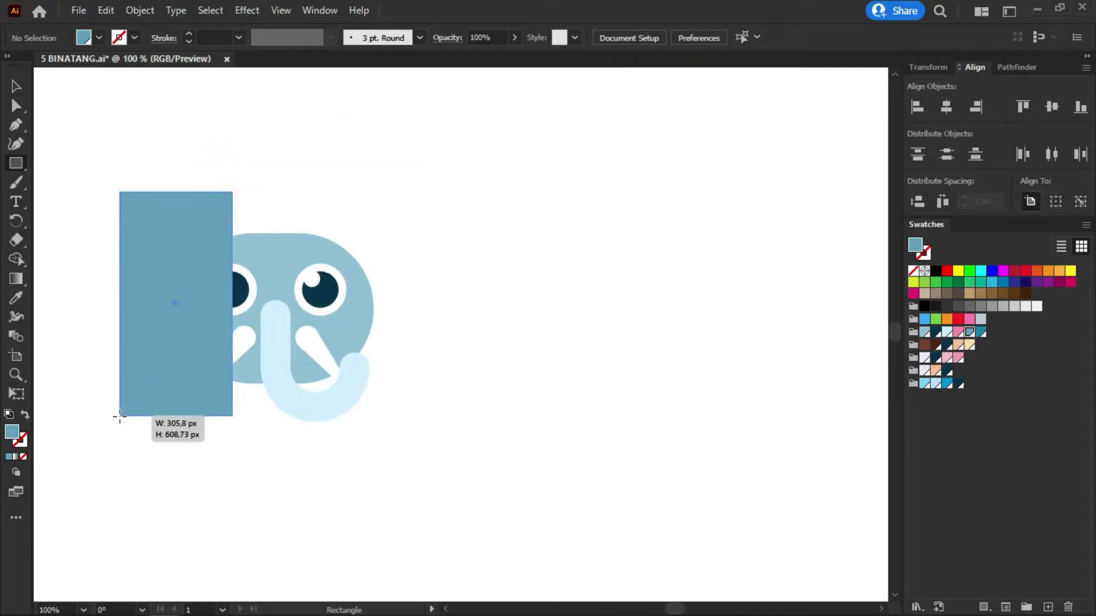
pyautogui.press('a')
pyautogui.moveTo(221, 203); pyautogui.dragTo(188, 239)
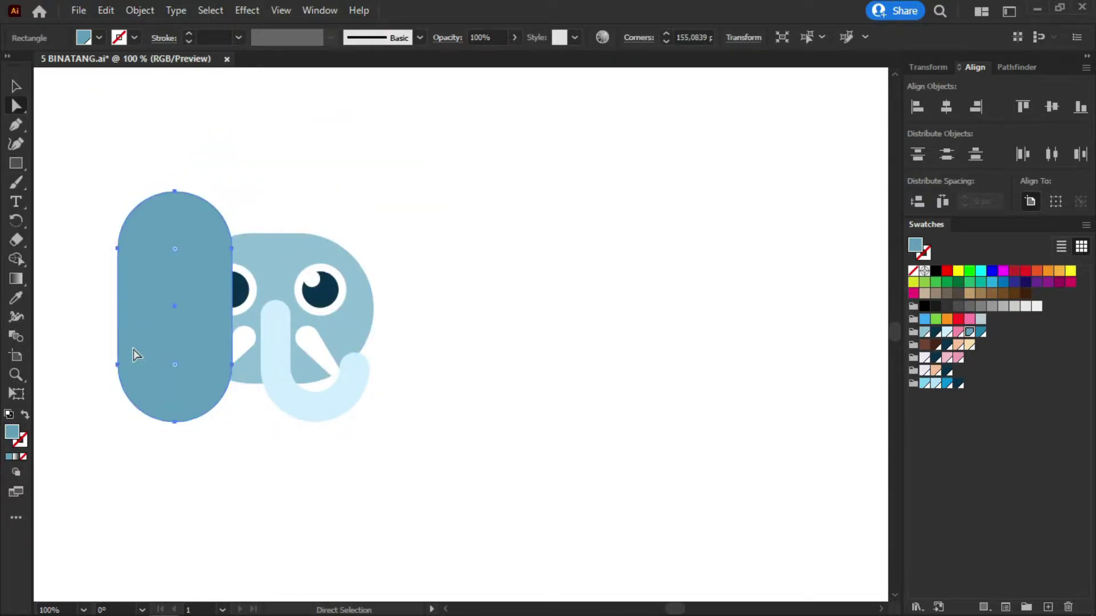
pyautogui.press('v')
pyautogui.moveTo(174, 191); pyautogui.dragTo(174, 218)
# - Send the ear behind the head and widen it slightly
pyautogui.rightClick(144, 297)
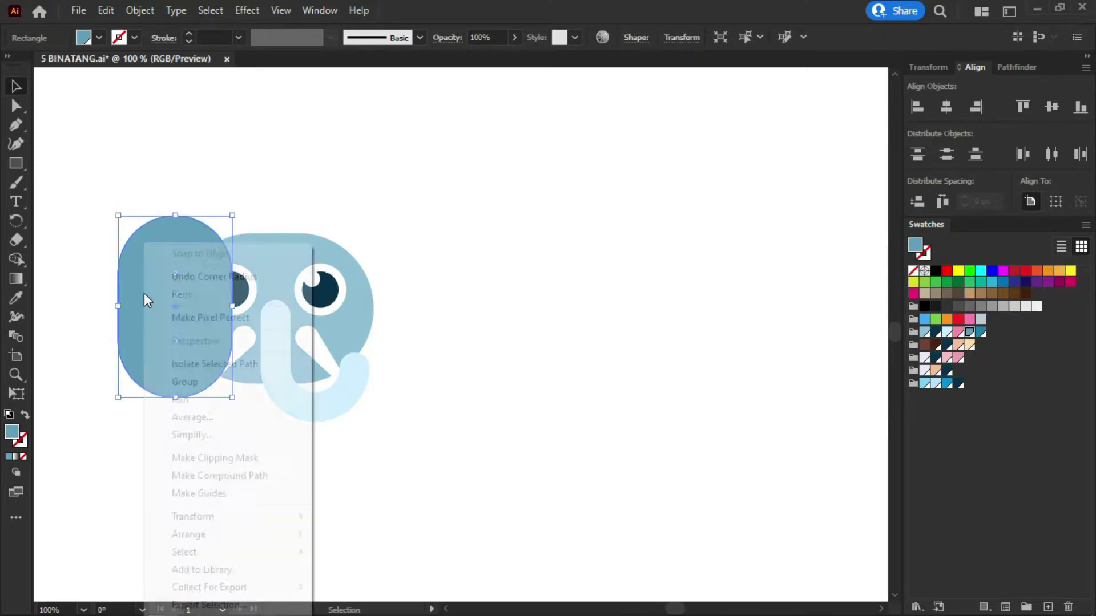
pyautogui.click(359, 512)
pyautogui.click(171, 368)
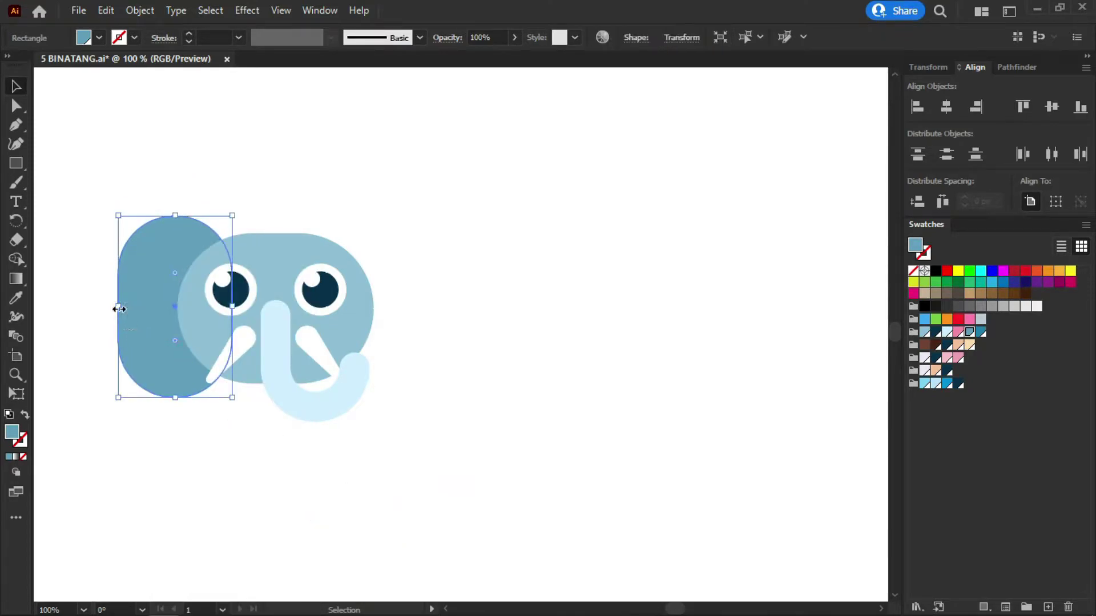
pyautogui.moveTo(117, 306); pyautogui.dragTo(107, 306)
pyautogui.click(147, 440)
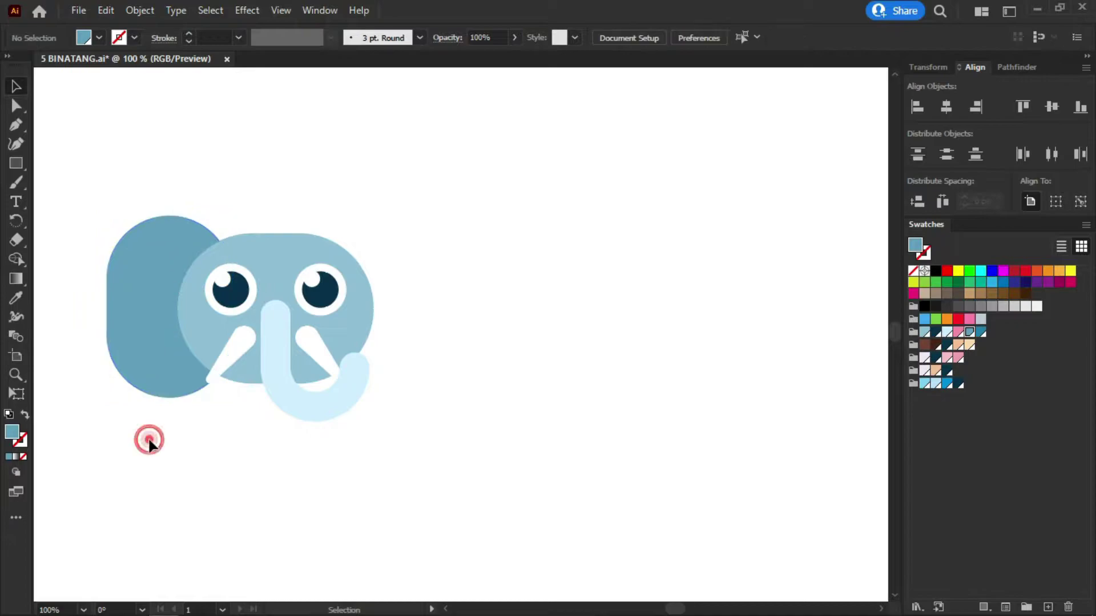
# - Add a smaller pink inner ear and group it with the outer ear
pyautogui.click(144, 283)
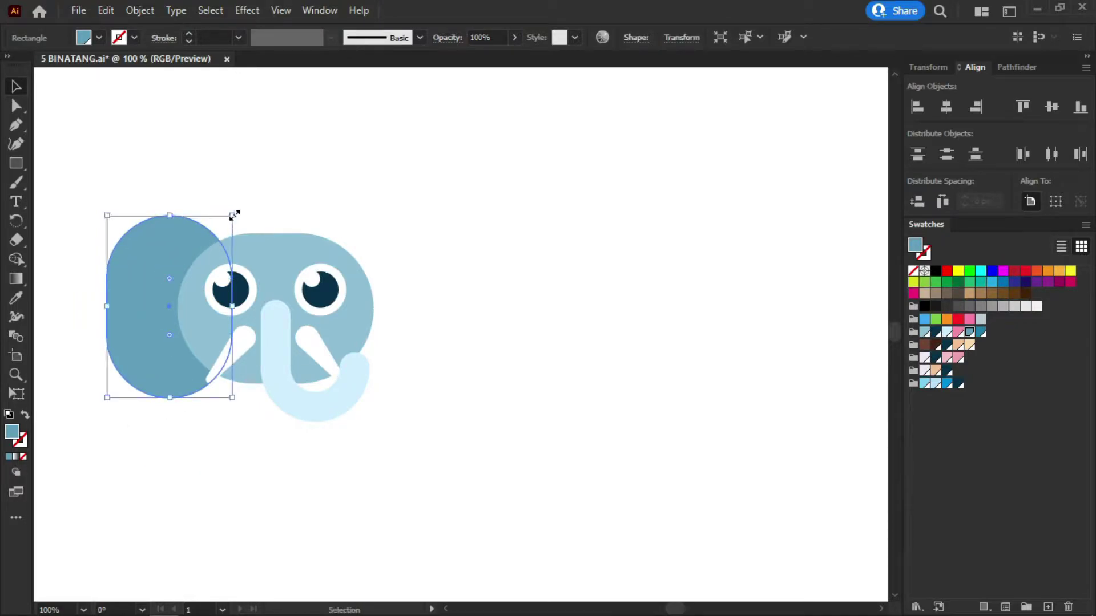
pyautogui.moveTo(234, 215); pyautogui.dragTo(205, 255)
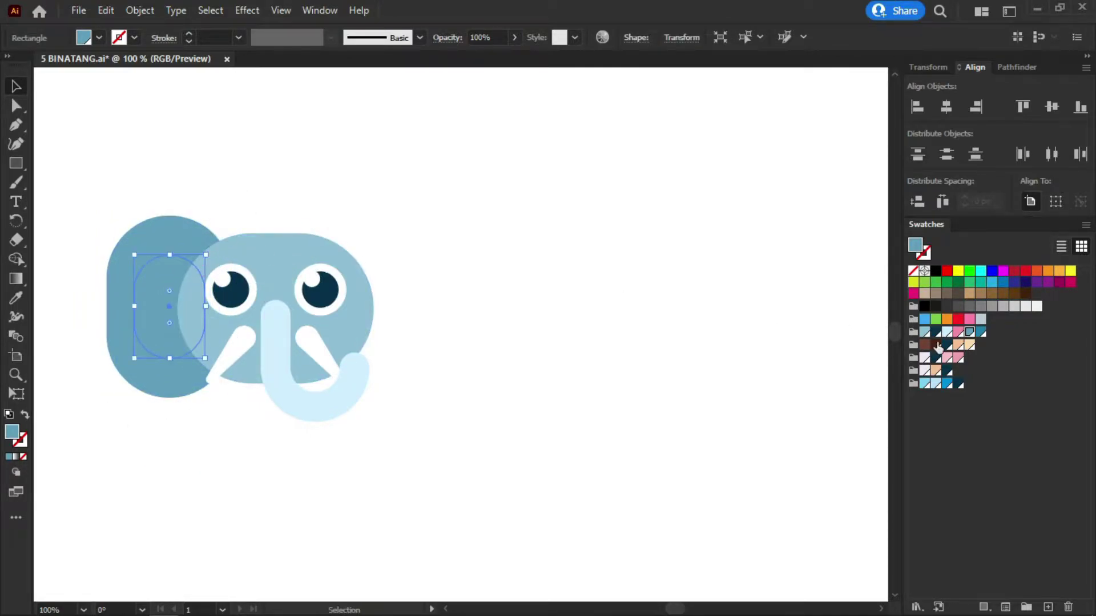
pyautogui.click(958, 332)
pyautogui.click(407, 241)
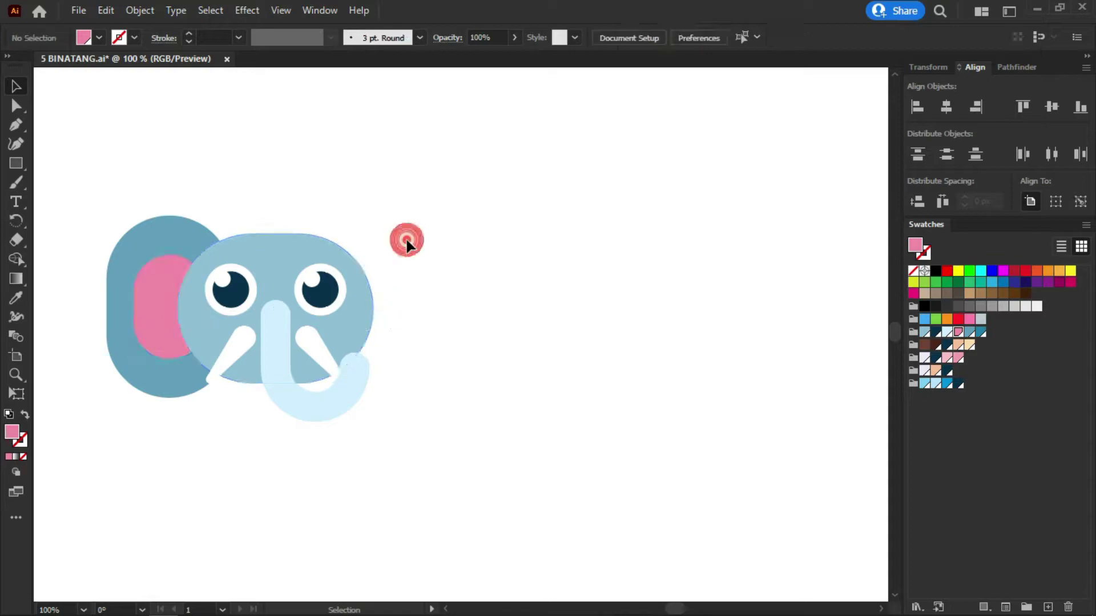
pyautogui.click(160, 317)
pyautogui.keyDown('shift'); pyautogui.click(171, 238); pyautogui.keyUp('shift')
pyautogui.hotkey('ctrl', 'g')
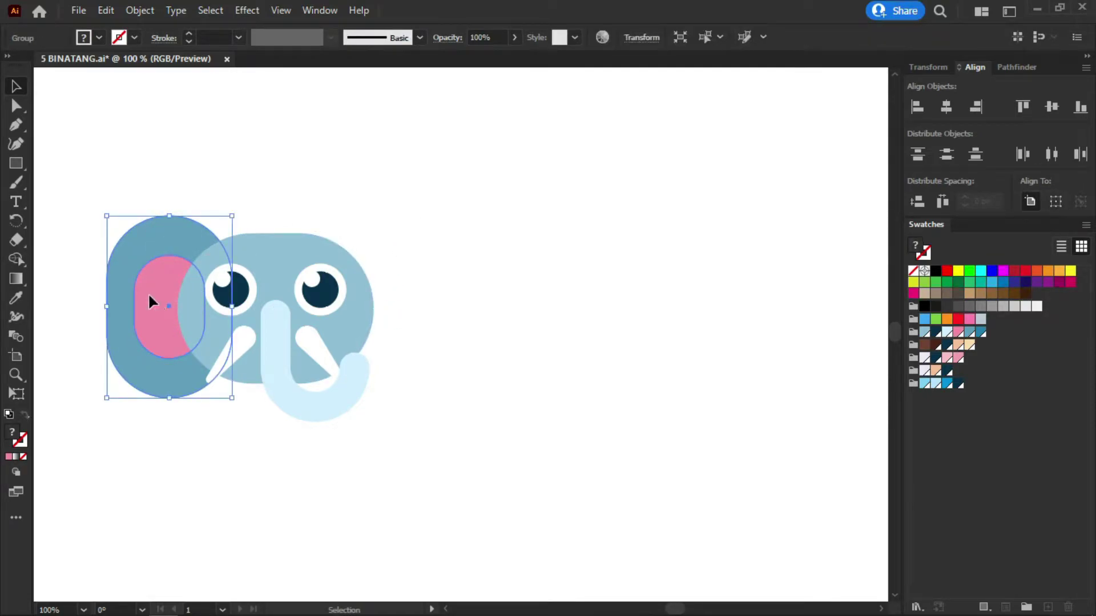
# - Place a mirrored copy of the ear on the head's right side
pyautogui.moveTo(149, 292); pyautogui.dragTo(359, 321)
pyautogui.keyDown('shift'); pyautogui.click(158, 281); pyautogui.keyUp('shift')
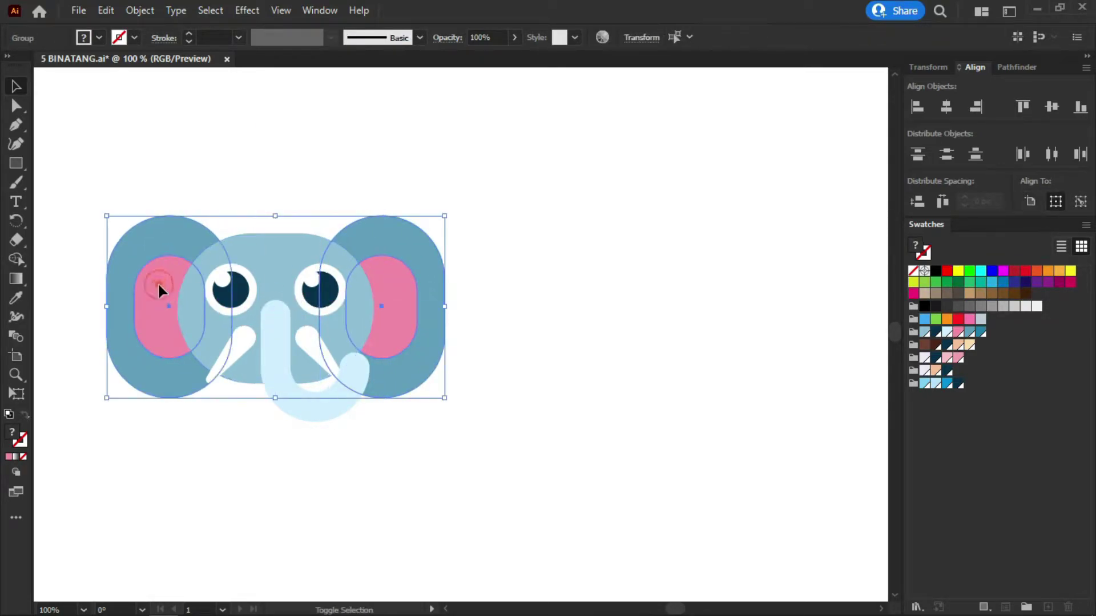
pyautogui.click(527, 277)
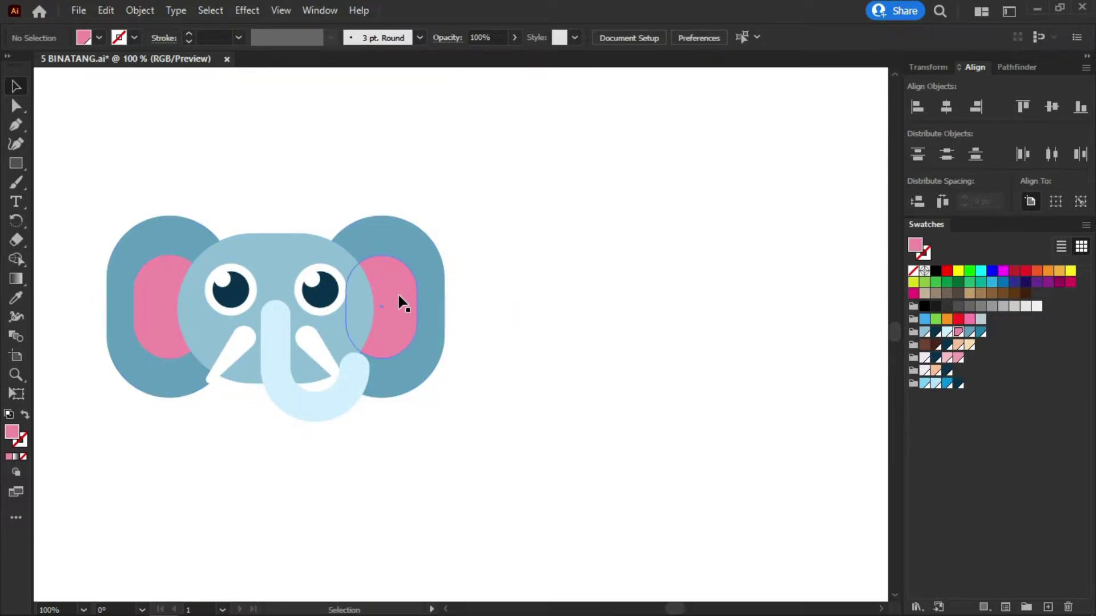
pyautogui.scroll(-1, 362, 234)
pyautogui.scroll(1, 330, 416)
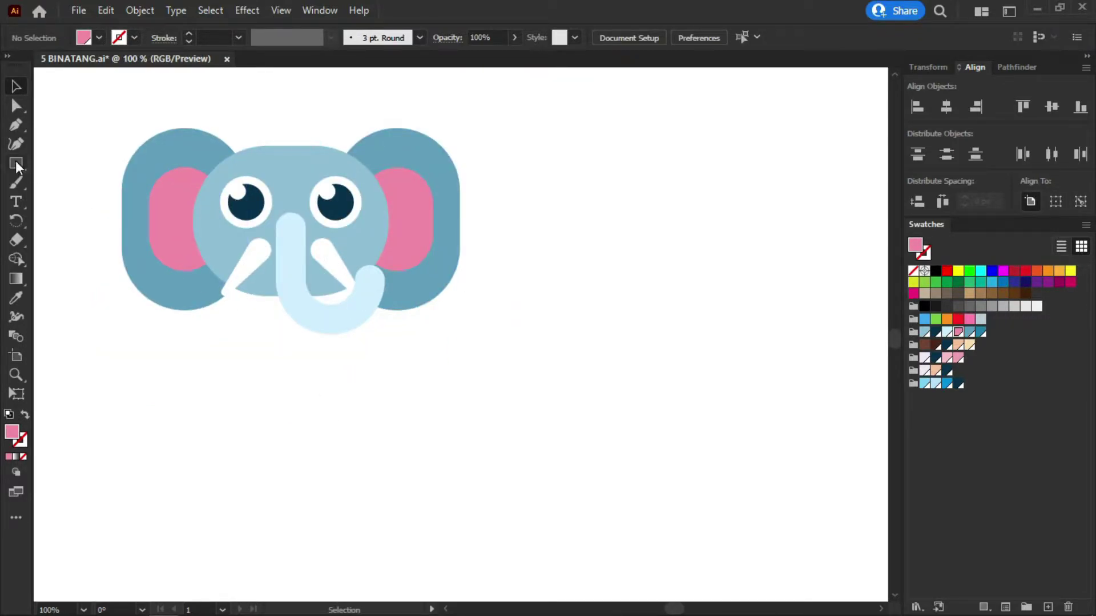
# - Draw a large dark-blue body circle and send it behind the head, just beneath it
pyautogui.moveTo(17, 166); pyautogui.dragTo(80, 183)
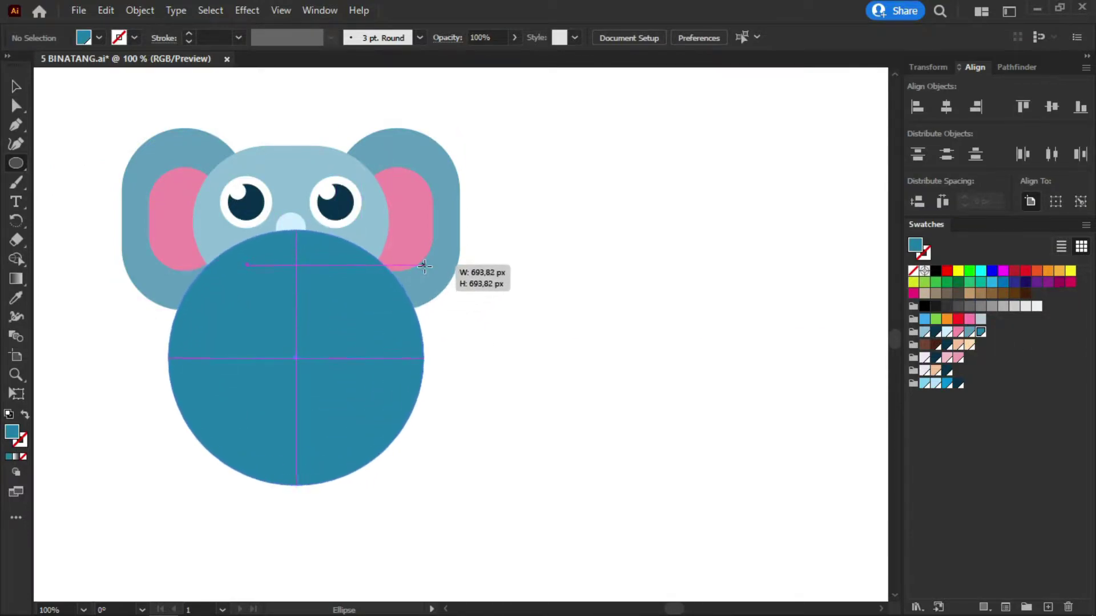
pyautogui.moveTo(296, 358); pyautogui.dragTo(425, 265)
pyautogui.press('v')
pyautogui.moveTo(338, 354); pyautogui.dragTo(332, 354)
pyautogui.rightClick(289, 326)
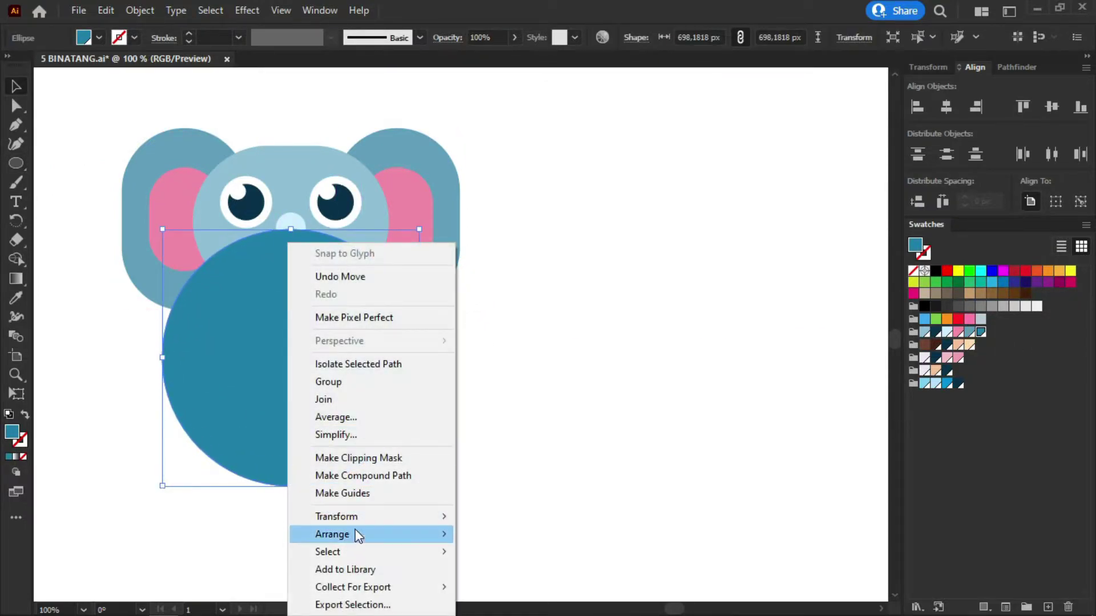
pyautogui.click(518, 510)
pyautogui.moveTo(340, 406); pyautogui.dragTo(320, 389)
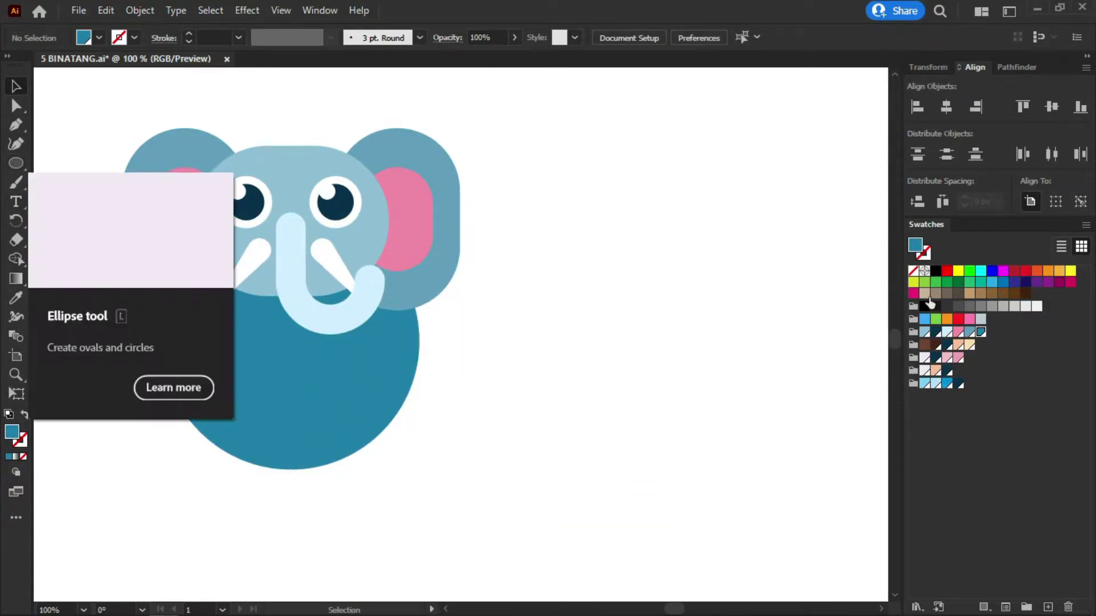
# - Draw a light-blue leg rectangle on the lower body and round its top corners
pyautogui.click(376, 231)
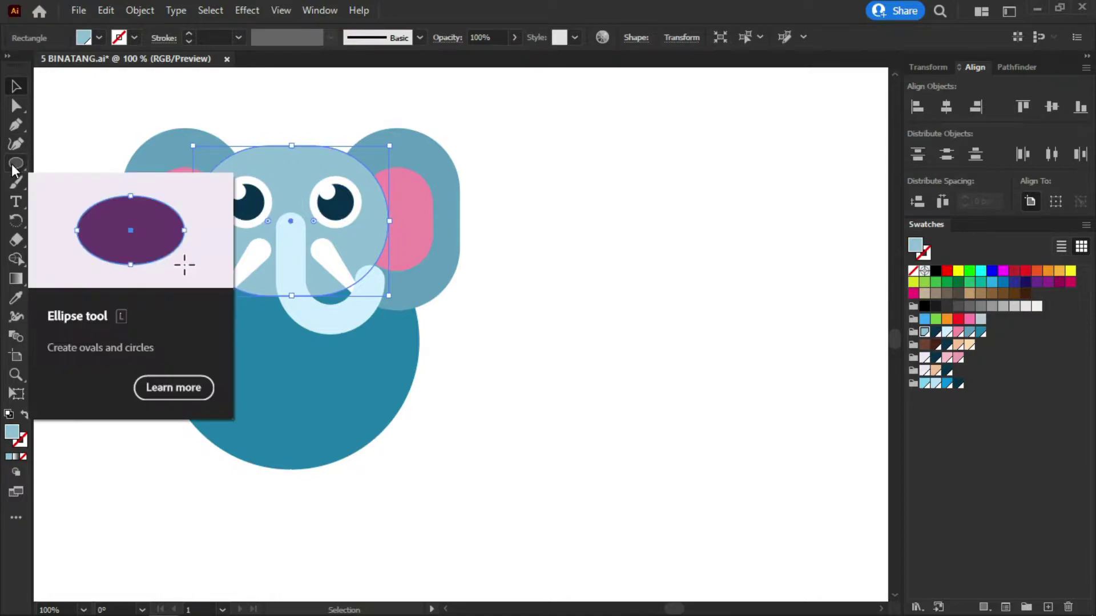
pyautogui.moveTo(16, 163); pyautogui.dragTo(68, 161)
pyautogui.moveTo(230, 477)
pyautogui.mouseDown()
pyautogui.moveTo(293, 411)
pyautogui.moveTo(225, 508)
pyautogui.mouseUp()
pyautogui.press('a')
pyautogui.scroll(2, 243, 486)
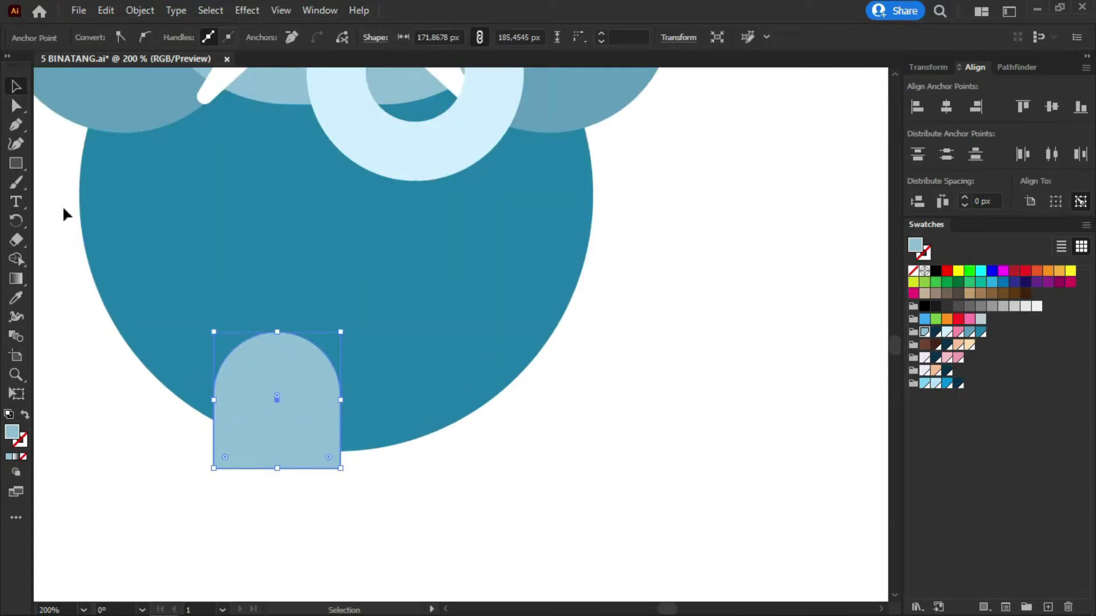
pyautogui.moveTo(16, 164); pyautogui.dragTo(74, 179)
# - Turn a small circle into an arc by deleting its bottom point, filled with the body's dark blue
pyautogui.moveTo(268, 449); pyautogui.dragTo(315, 398)
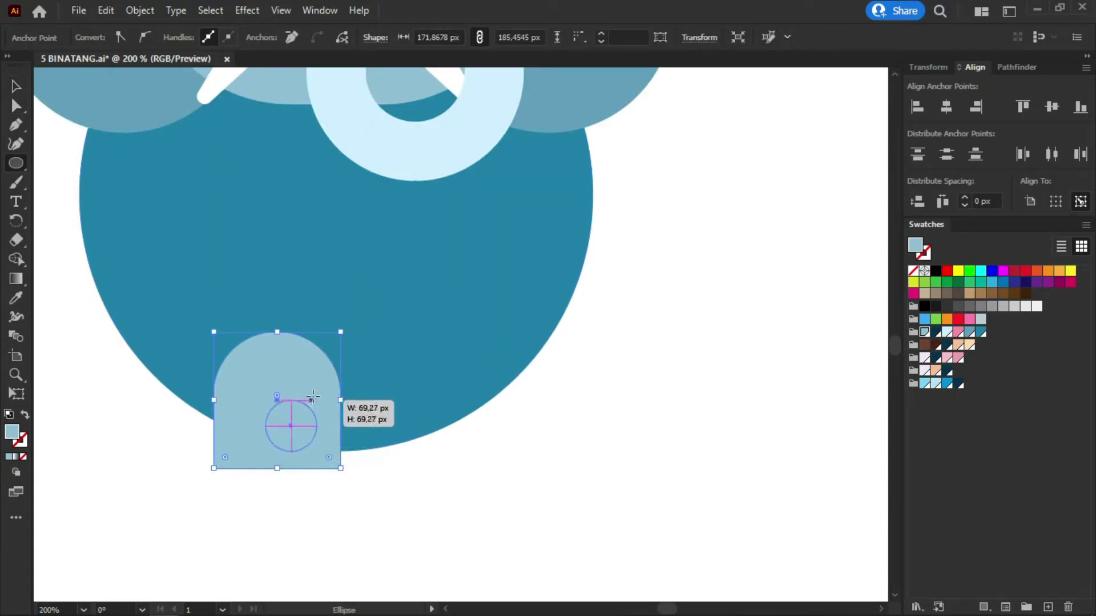
pyautogui.press('a')
pyautogui.click(294, 446)
pyautogui.press('Delete')
pyautogui.click(16, 297)
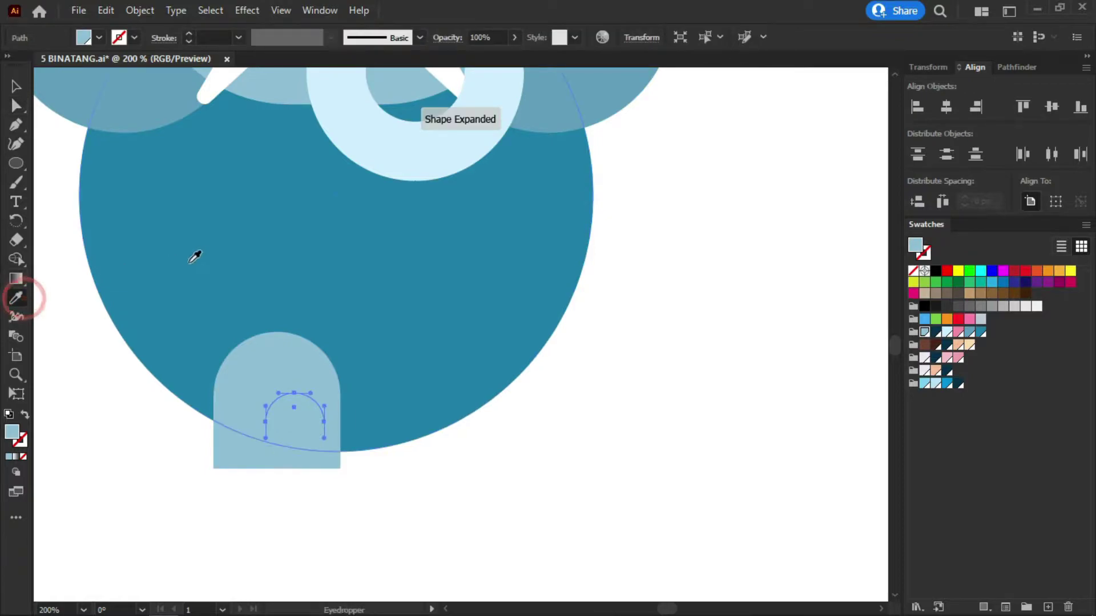
pyautogui.click(207, 272)
# - Line up three arcs along the leg's bottom edge and scale them to fit
pyautogui.press('v')
pyautogui.click(512, 430)
pyautogui.moveTo(293, 408)
pyautogui.mouseDown()
pyautogui.moveTo(241, 470)
pyautogui.moveTo(239, 457)
pyautogui.mouseUp()
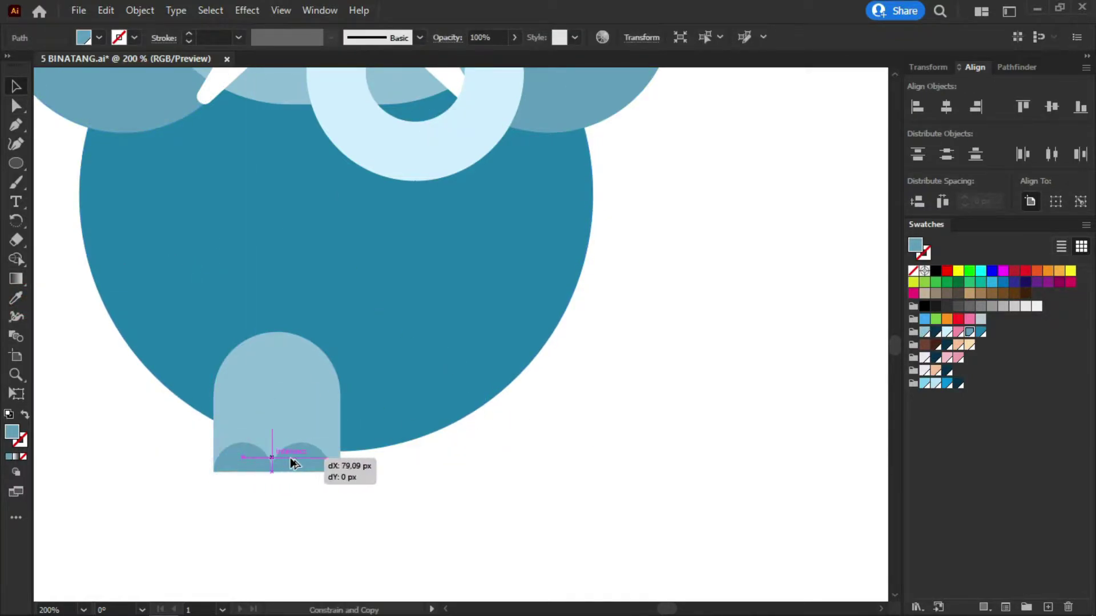
pyautogui.keyDown('shift'); pyautogui.click(317, 465); pyautogui.keyUp('shift')
pyautogui.keyDown('shift'); pyautogui.click(250, 459); pyautogui.keyUp('shift')
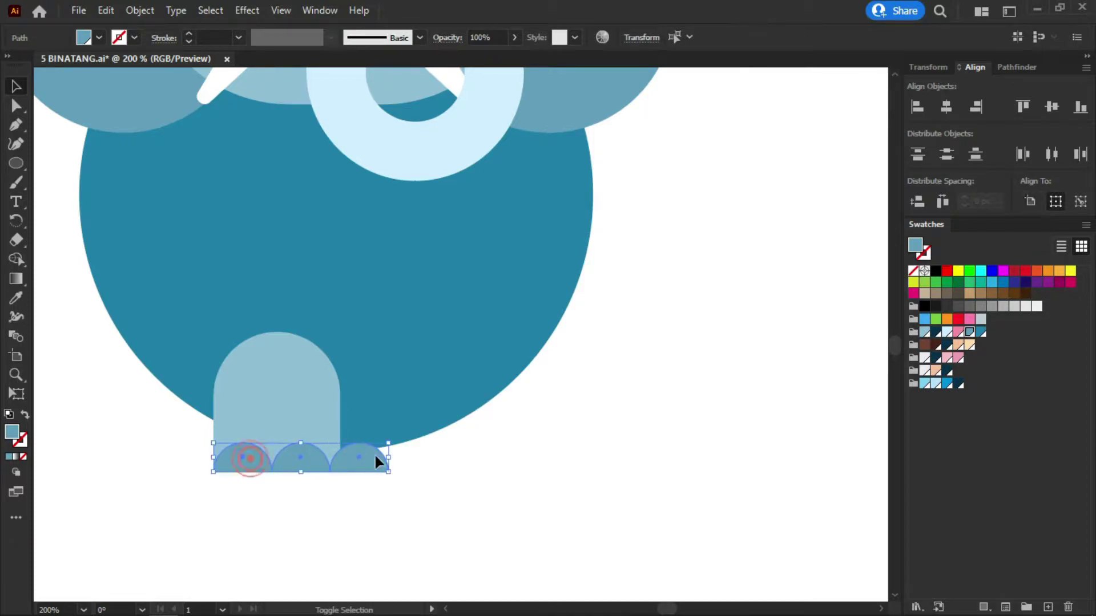
pyautogui.moveTo(388, 471); pyautogui.dragTo(380, 467)
pyautogui.scroll(3, 315, 473)
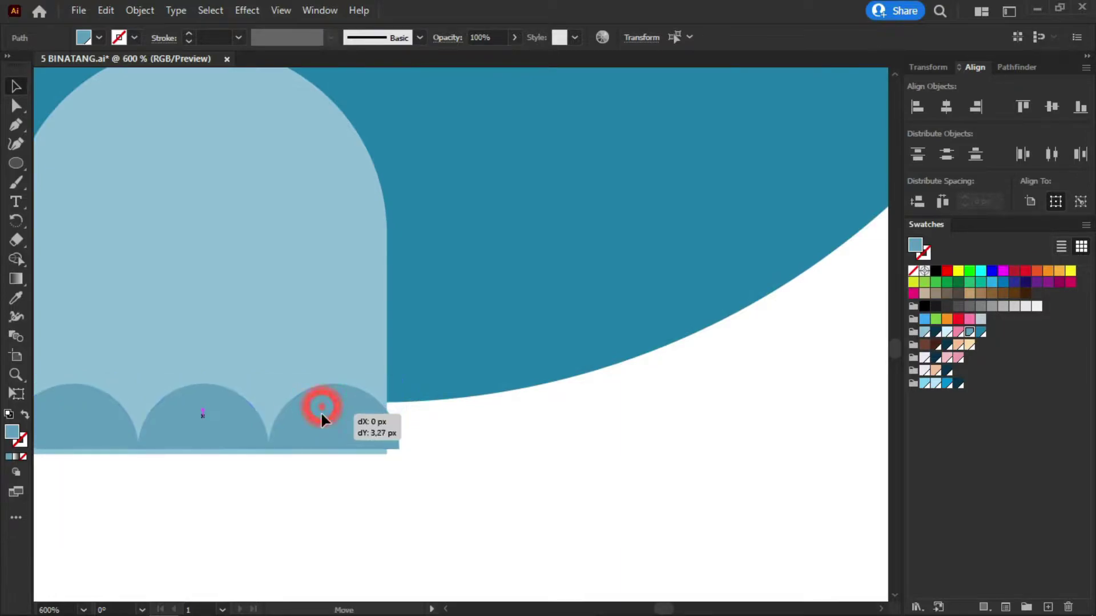
pyautogui.moveTo(320, 412); pyautogui.dragTo(321, 416)
pyautogui.moveTo(400, 452); pyautogui.dragTo(400, 454)
# - Widen the light-blue leg to match the width of the three arcs
pyautogui.hotkey('ctrl', 'shift', 'a')
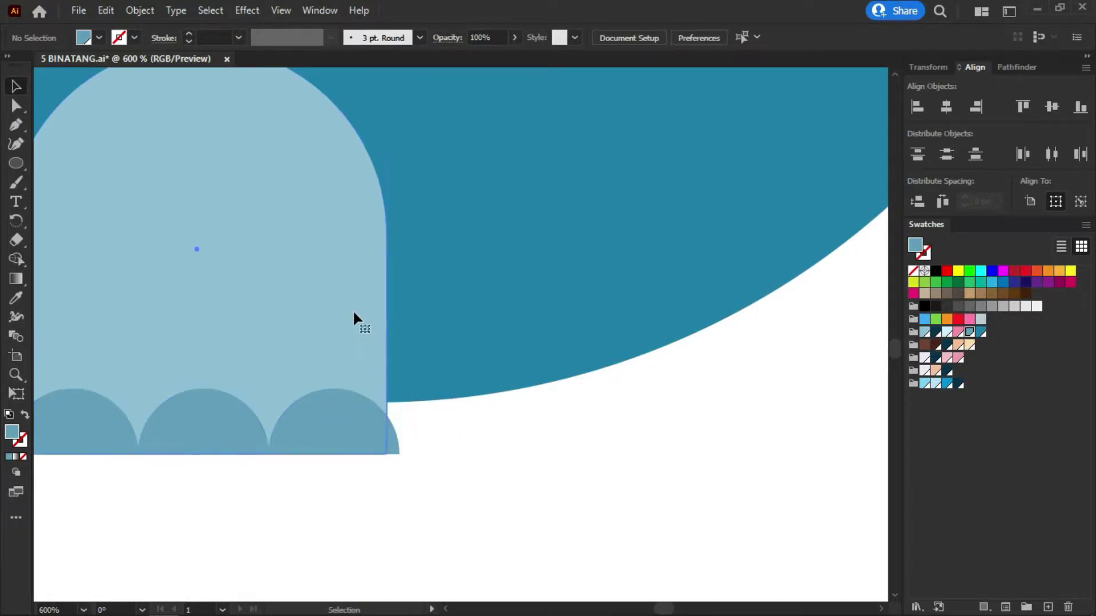
pyautogui.click(353, 317)
pyautogui.moveTo(386, 249); pyautogui.dragTo(402, 256)
pyautogui.hotkey('ctrl', 'shift', 'a')
pyautogui.hotkey('ctrl', '-')
pyautogui.press('a')
pyautogui.click(323, 221)
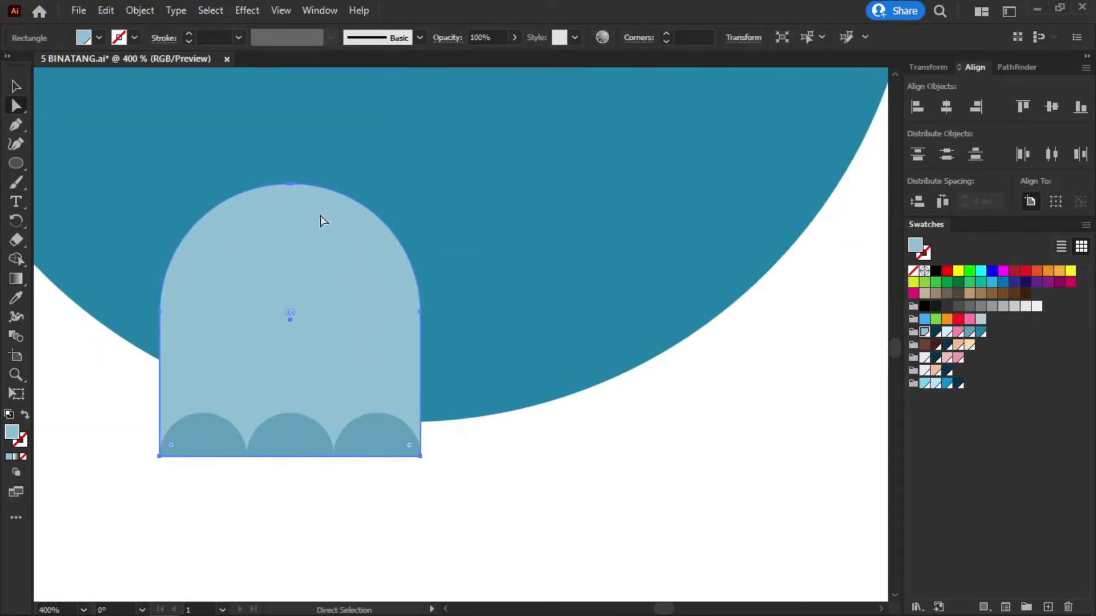
pyautogui.click(291, 185)
# - Group the leg together with its three toe arcs
pyautogui.press('v')
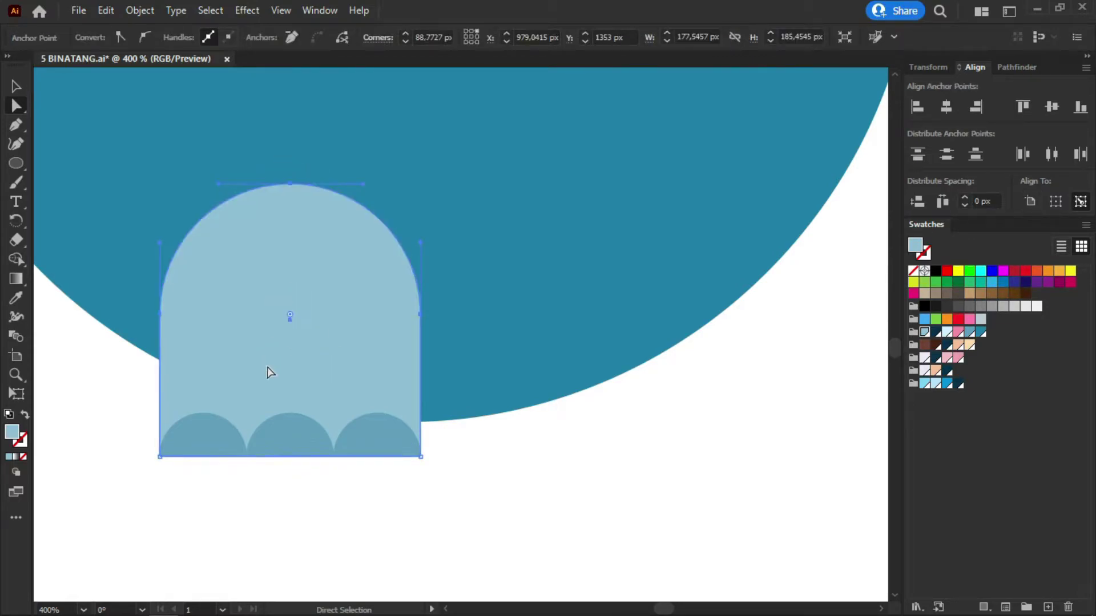
pyautogui.click(365, 594)
pyautogui.click(389, 448)
pyautogui.keyDown('shift'); pyautogui.click(290, 443); pyautogui.keyUp('shift')
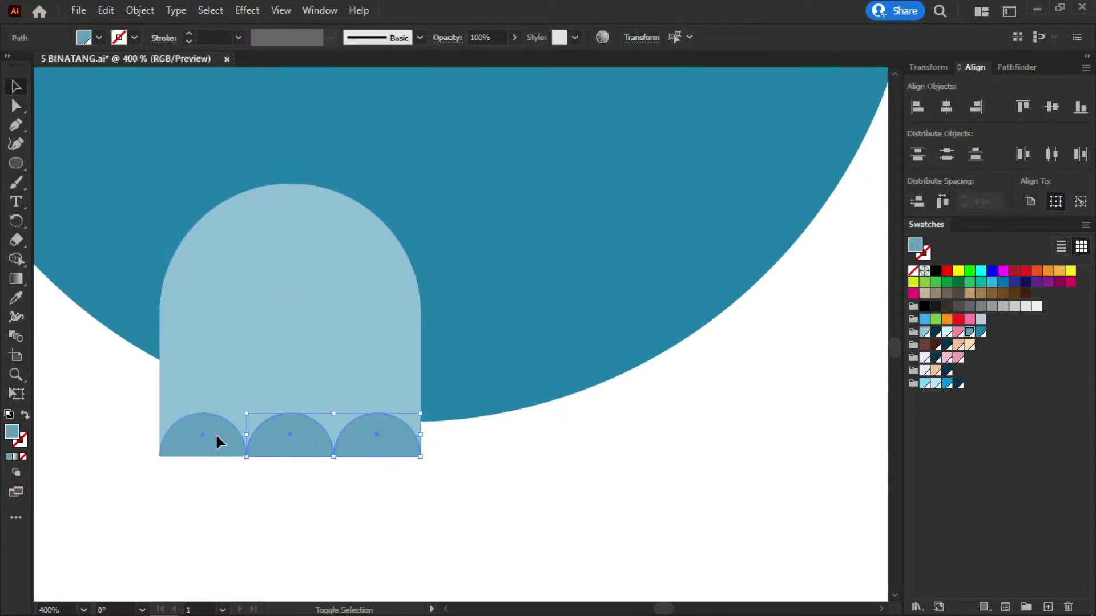
pyautogui.rightClick(251, 308)
pyautogui.click(294, 379)
# - Duplicate the grouped leg to the right as the elephant's second leg
pyautogui.hotkey('ctrl', 'shift', 'a')
pyautogui.hotkey('ctrl', '1')
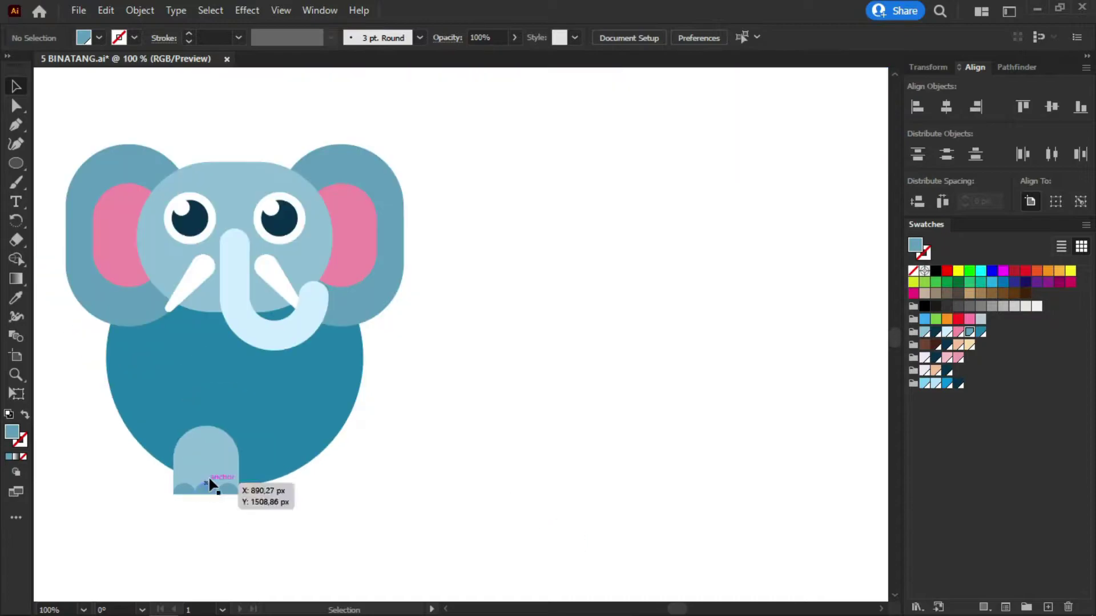
pyautogui.scroll(2, 211, 484)
pyautogui.moveTo(146, 472); pyautogui.dragTo(330, 494)
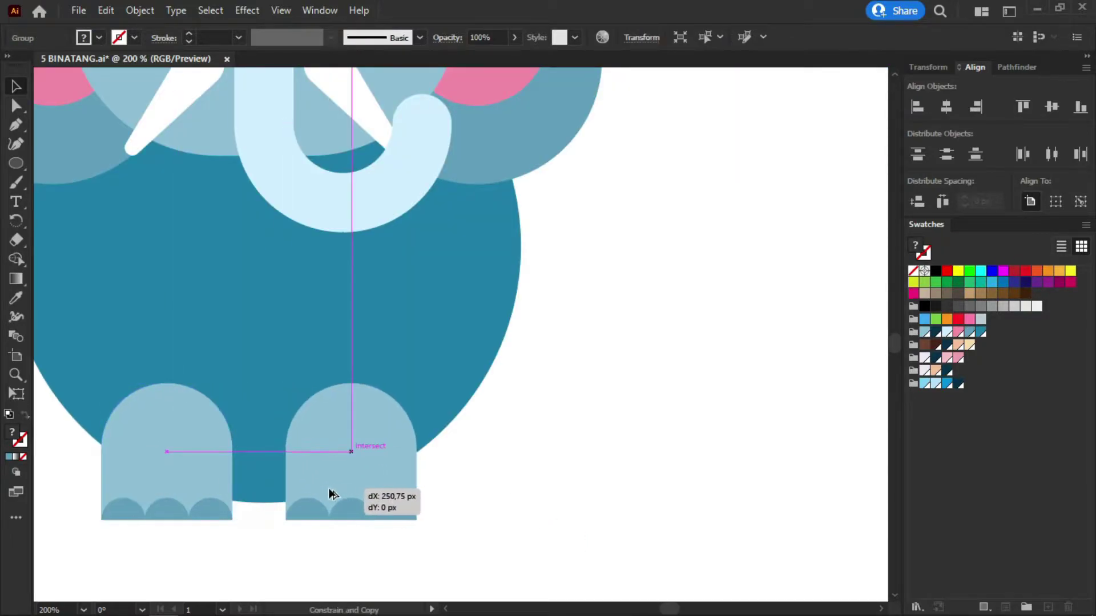
pyautogui.click(508, 487)
pyautogui.scroll(-2, 259, 528)
pyautogui.scroll(-1, 303, 451)
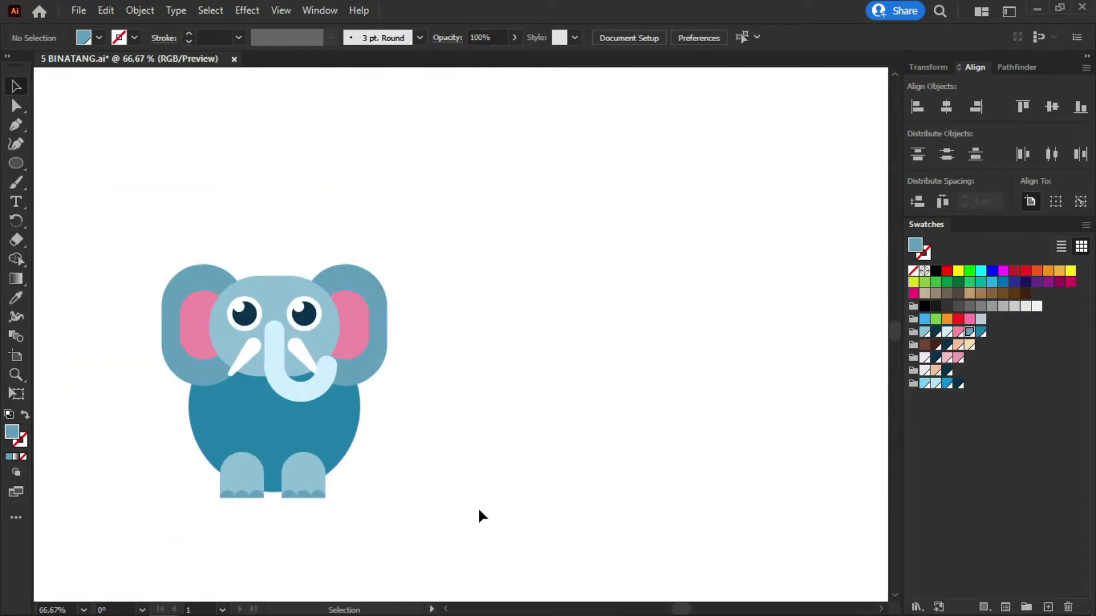
# - Raise both legs up under the body and shrink the dark-blue body circle
pyautogui.moveTo(354, 507); pyautogui.dragTo(240, 454)
pyautogui.moveTo(304, 469); pyautogui.dragTo(303, 445)
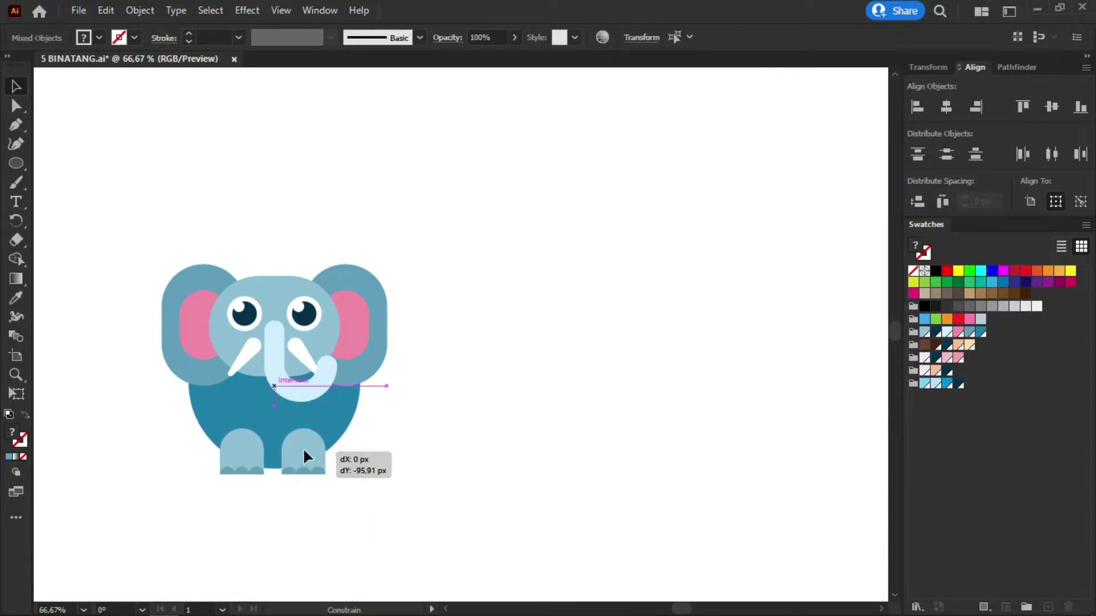
pyautogui.click(421, 454)
pyautogui.click(343, 399)
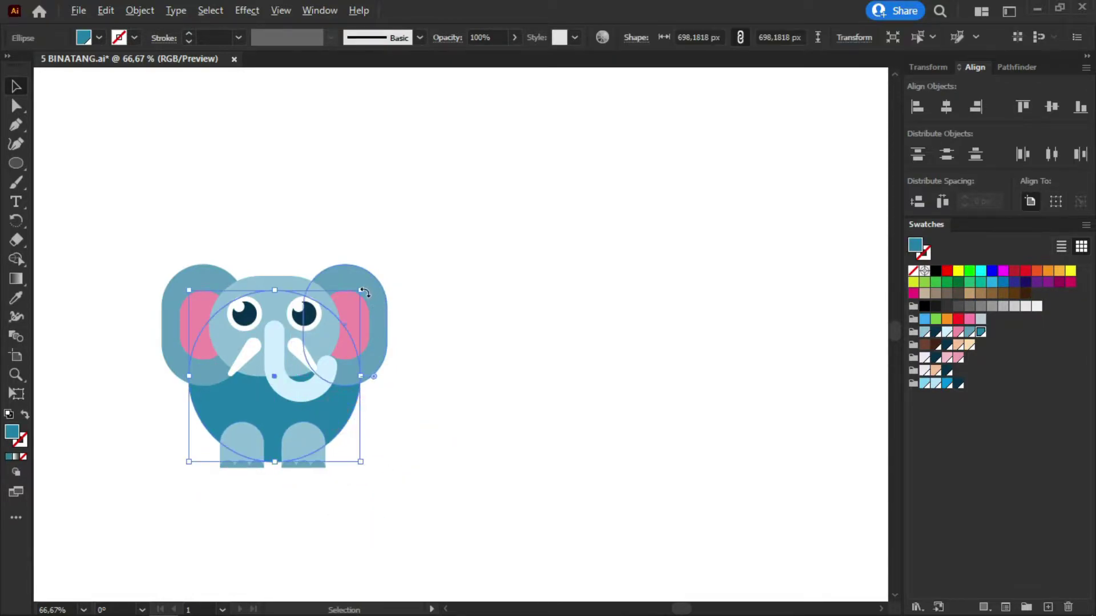
pyautogui.moveTo(363, 289); pyautogui.dragTo(355, 297)
# - Move the whole elephant toward the upper right of the artboard
pyautogui.moveTo(457, 501); pyautogui.dragTo(119, 191)
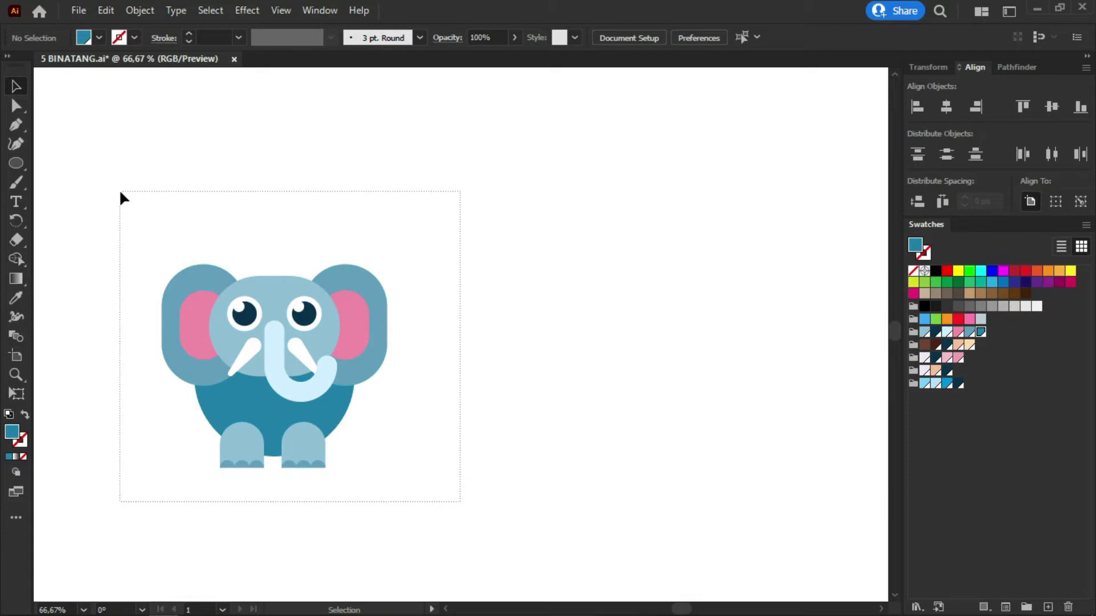
pyautogui.scroll(-2, 194, 397)
pyautogui.moveTo(194, 396)
pyautogui.mouseDown()
pyautogui.moveTo(656, 205)
pyautogui.moveTo(766, 146)
pyautogui.mouseUp()
pyautogui.scroll(1, 286, 312)
pyautogui.scroll(-1, 286, 311)
pyautogui.click(550, 254)
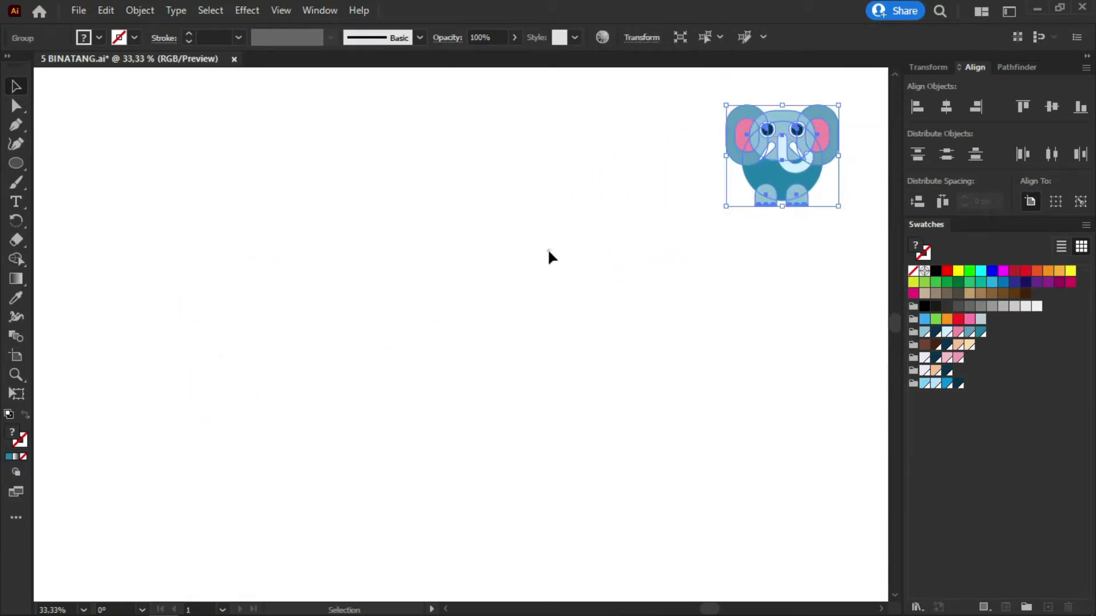
# - Build a dark-brown head from two overlapping circles merged with Pathfinder Unite
pyautogui.click(924, 346)
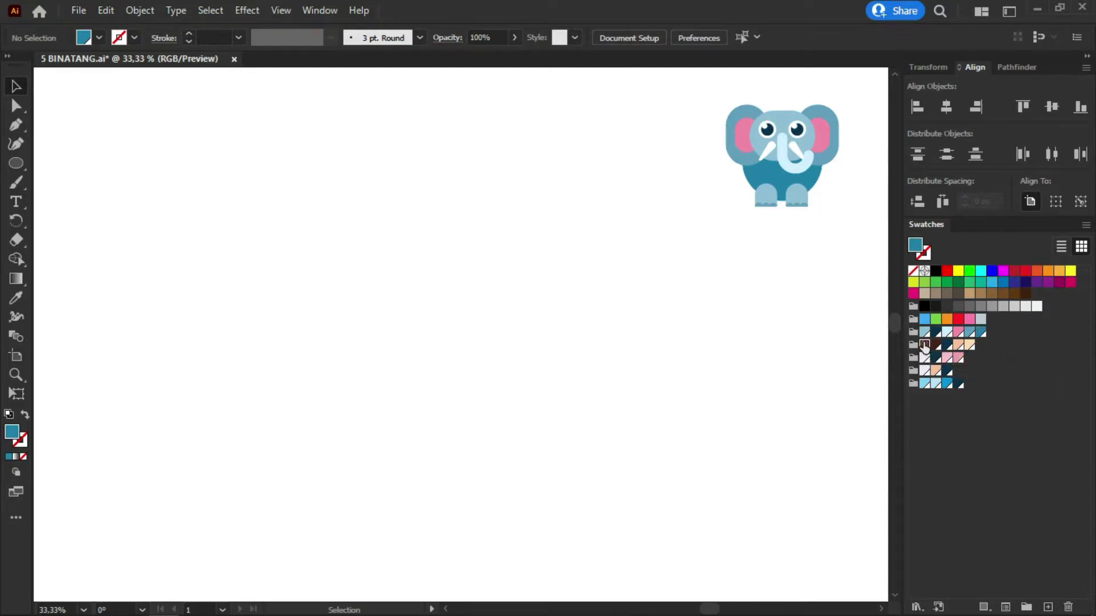
pyautogui.click(18, 163)
pyautogui.moveTo(316, 291); pyautogui.dragTo(358, 237)
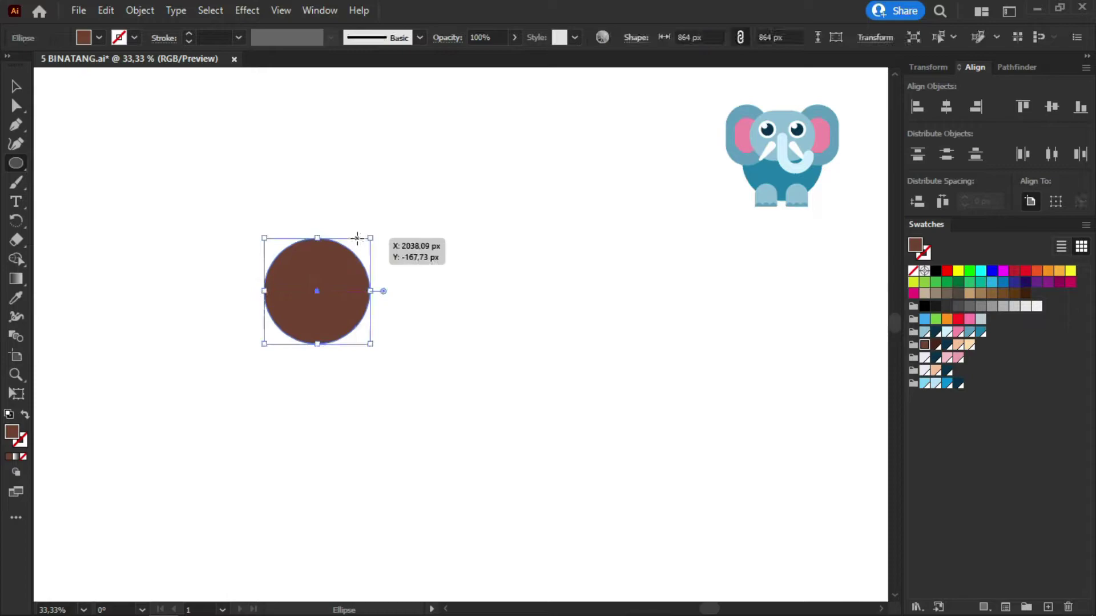
pyautogui.moveTo(334, 275)
pyautogui.mouseDown()
pyautogui.moveTo(334, 319)
pyautogui.moveTo(392, 334)
pyautogui.mouseUp()
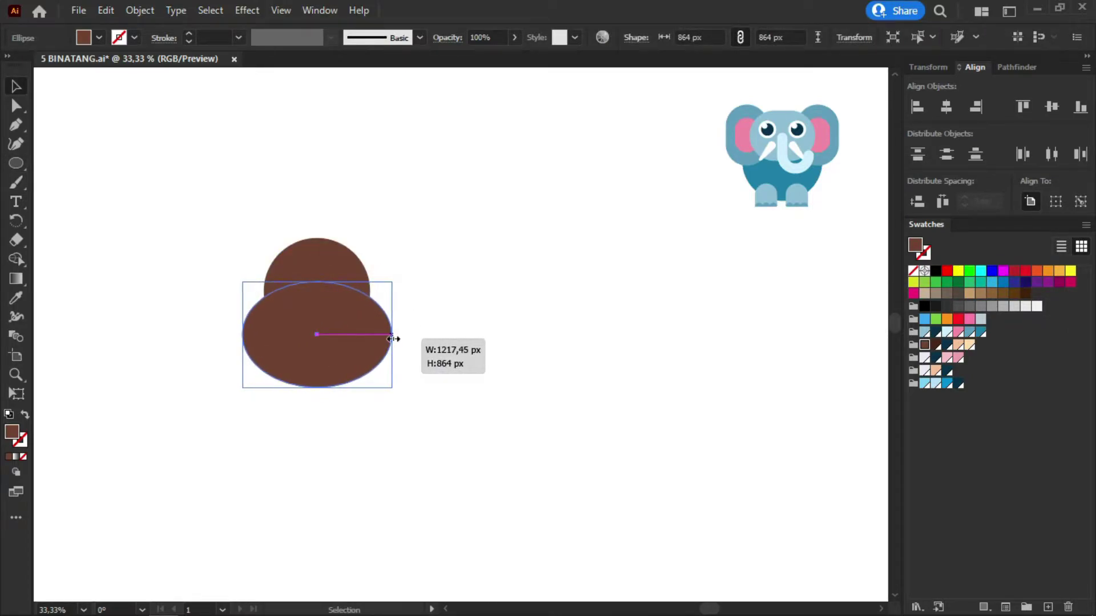
pyautogui.keyDown('shift'); pyautogui.click(344, 258); pyautogui.keyUp('shift')
pyautogui.click(1013, 67)
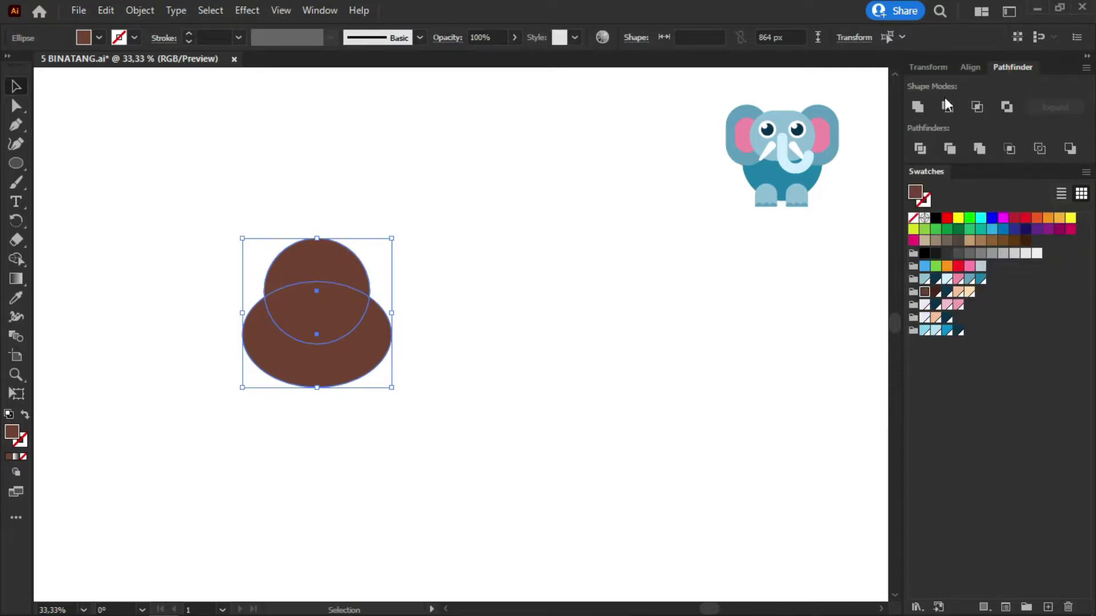
pyautogui.click(917, 106)
pyautogui.click(298, 202)
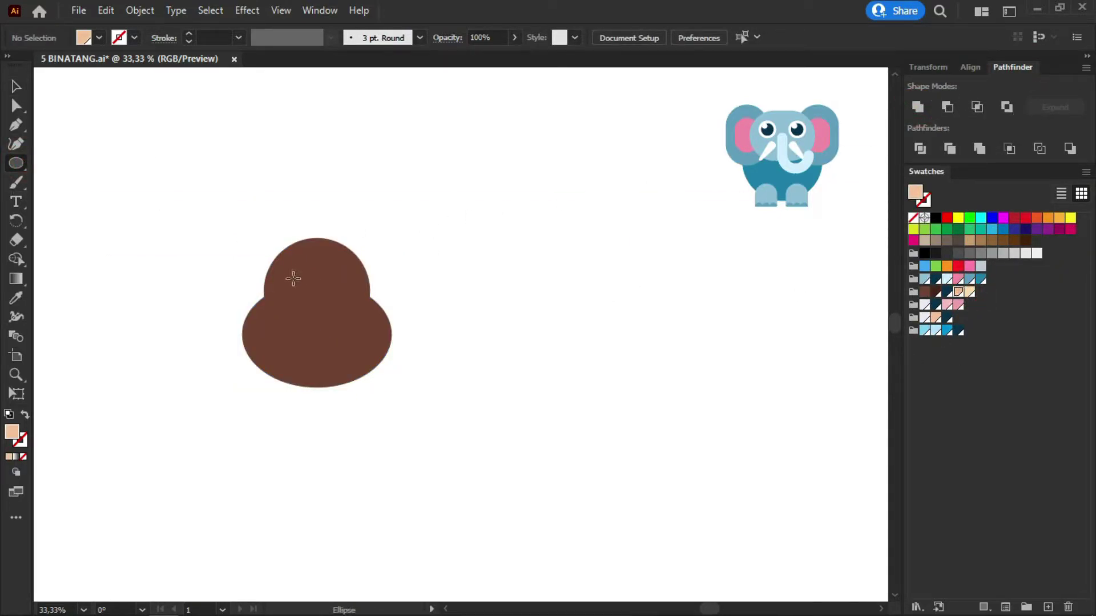
# - Add two side-by-side peach circles on the head and unite them
pyautogui.moveTo(293, 278); pyautogui.dragTo(314, 251)
pyautogui.press('v')
pyautogui.moveTo(285, 289)
pyautogui.mouseDown()
pyautogui.moveTo(298, 289)
pyautogui.moveTo(292, 277)
pyautogui.moveTo(326, 282)
pyautogui.mouseUp()
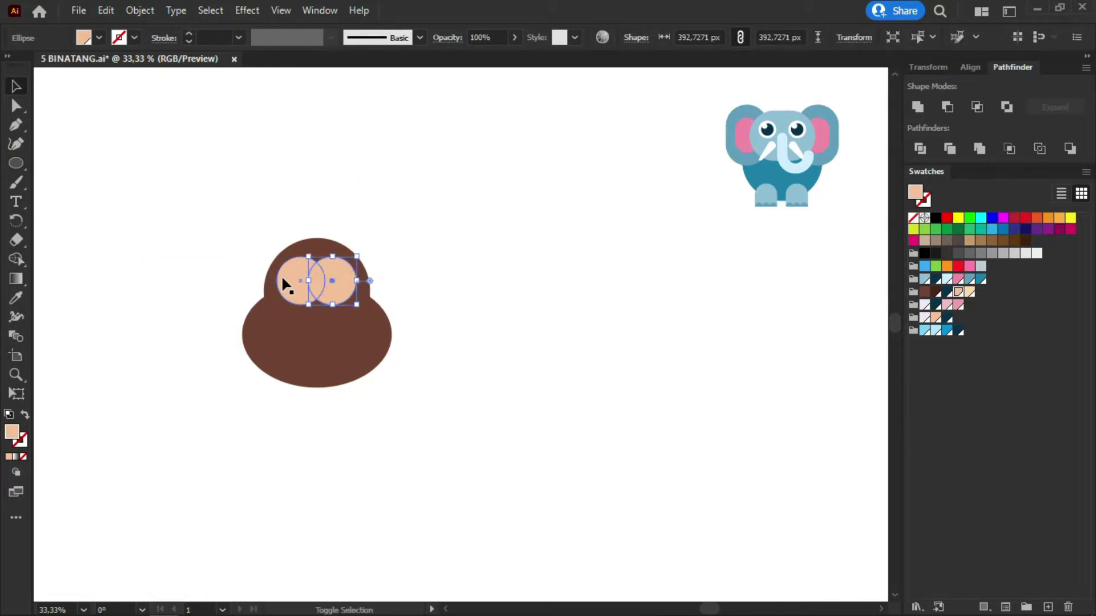
pyautogui.click(917, 107)
pyautogui.click(560, 261)
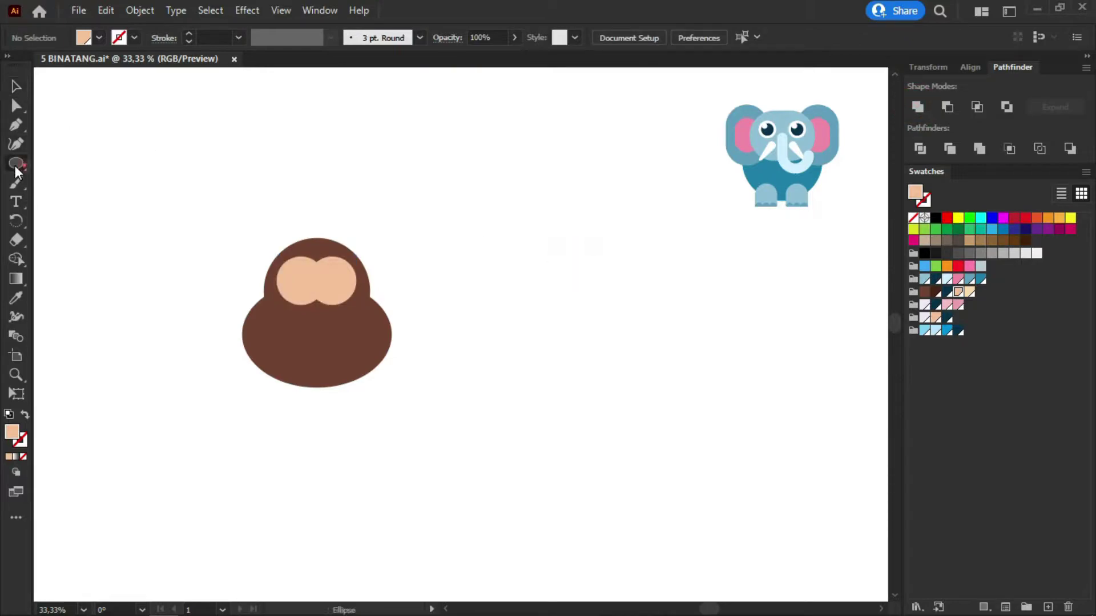
# - Draw a wide peach oval below and unite it with the upper peach shape into the face
pyautogui.moveTo(280, 307); pyautogui.dragTo(343, 343)
pyautogui.moveTo(370, 366); pyautogui.dragTo(371, 366)
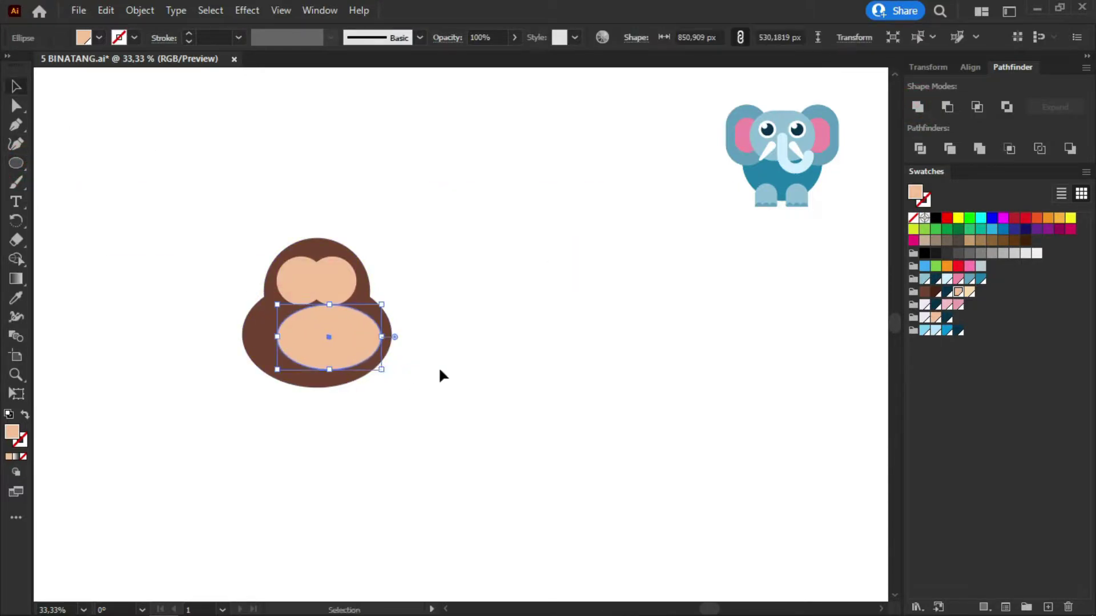
pyautogui.press('v')
pyautogui.moveTo(318, 304); pyautogui.dragTo(320, 290)
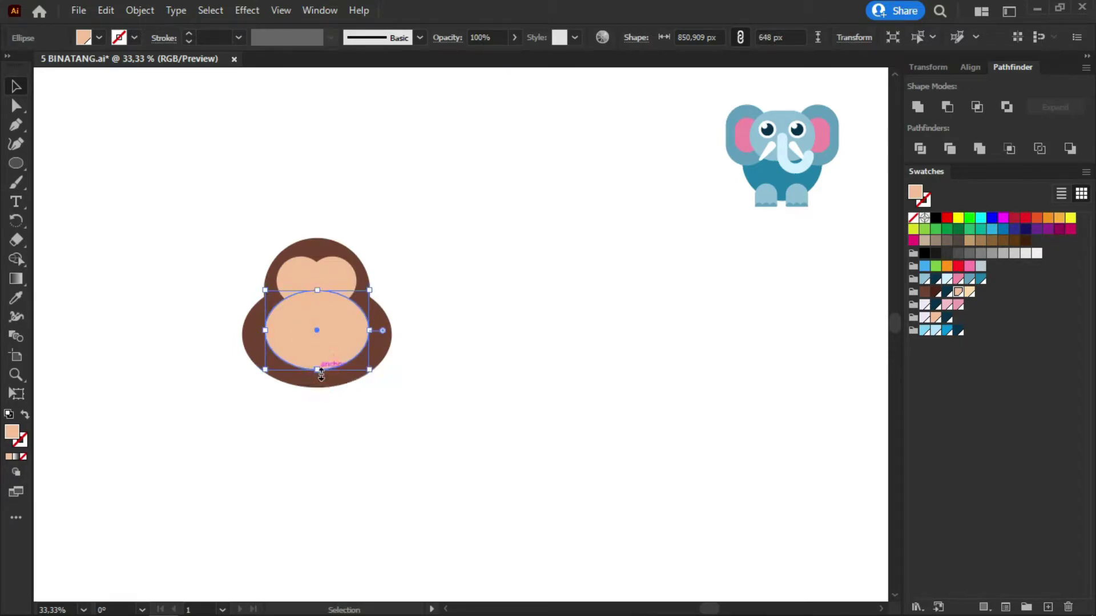
pyautogui.moveTo(370, 330); pyautogui.dragTo(375, 330)
pyautogui.moveTo(318, 371); pyautogui.dragTo(319, 377)
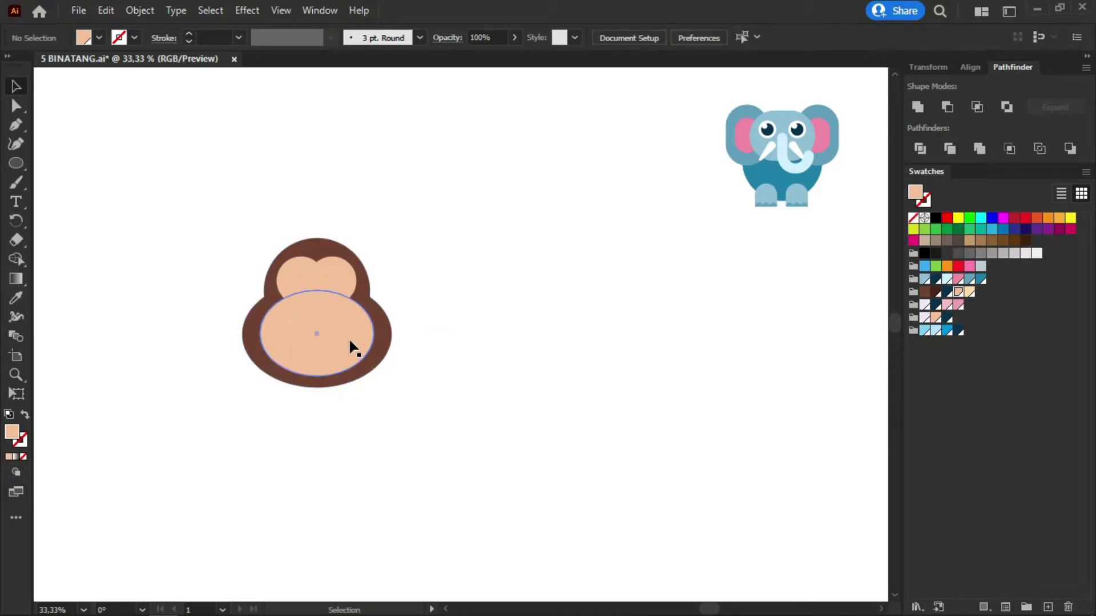
pyautogui.click(350, 349)
pyautogui.keyDown('shift'); pyautogui.click(338, 276); pyautogui.keyUp('shift')
pyautogui.click(437, 303)
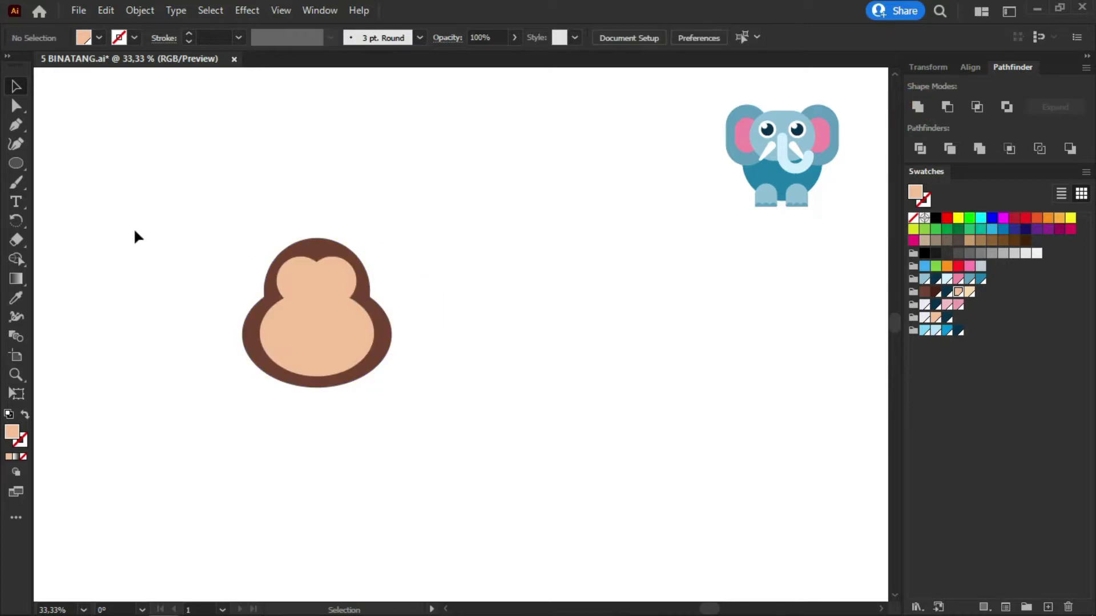
pyautogui.scroll(1, 266, 249)
# - Draw a white eye circle with a smaller dark-navy pupil inside
pyautogui.scroll(1, 266, 249)
pyautogui.click(17, 164)
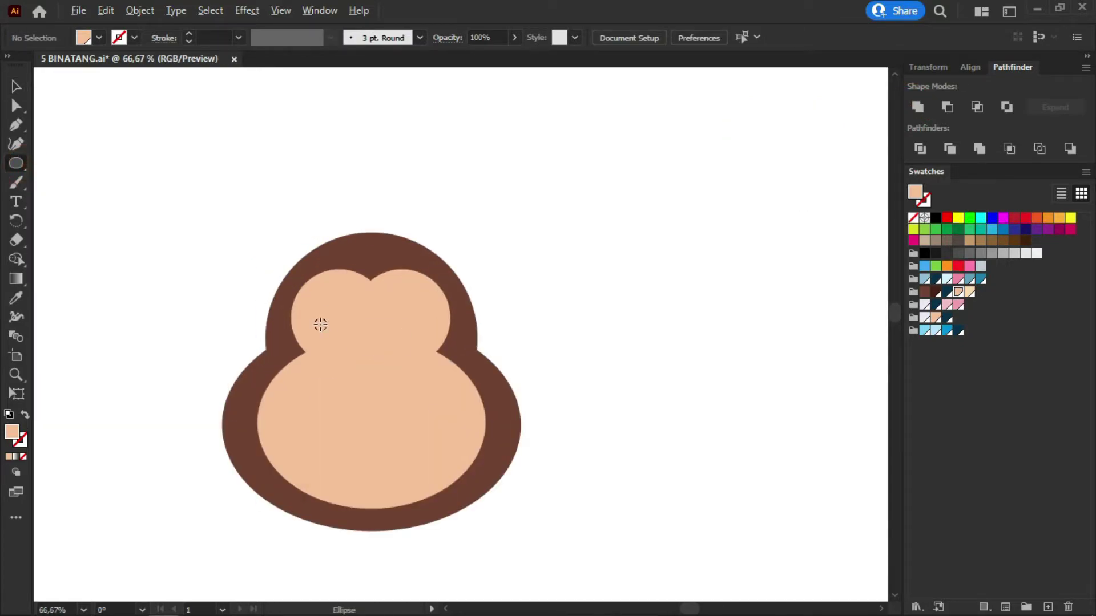
pyautogui.moveTo(321, 323); pyautogui.dragTo(266, 269)
pyautogui.click(16, 298)
pyautogui.click(226, 239)
pyautogui.press('v')
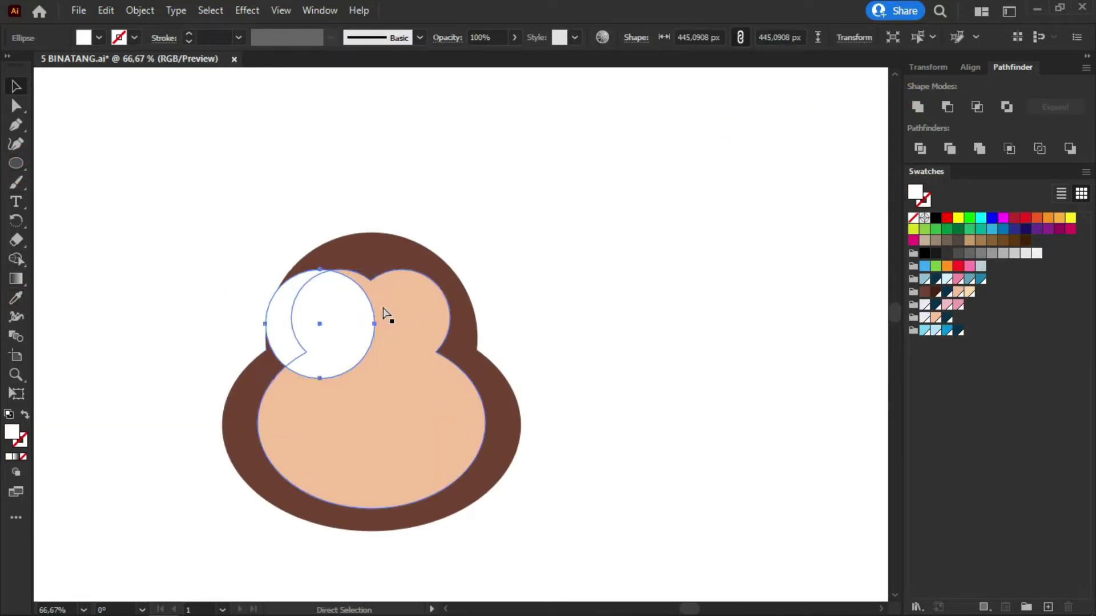
pyautogui.moveTo(376, 270); pyautogui.dragTo(363, 292)
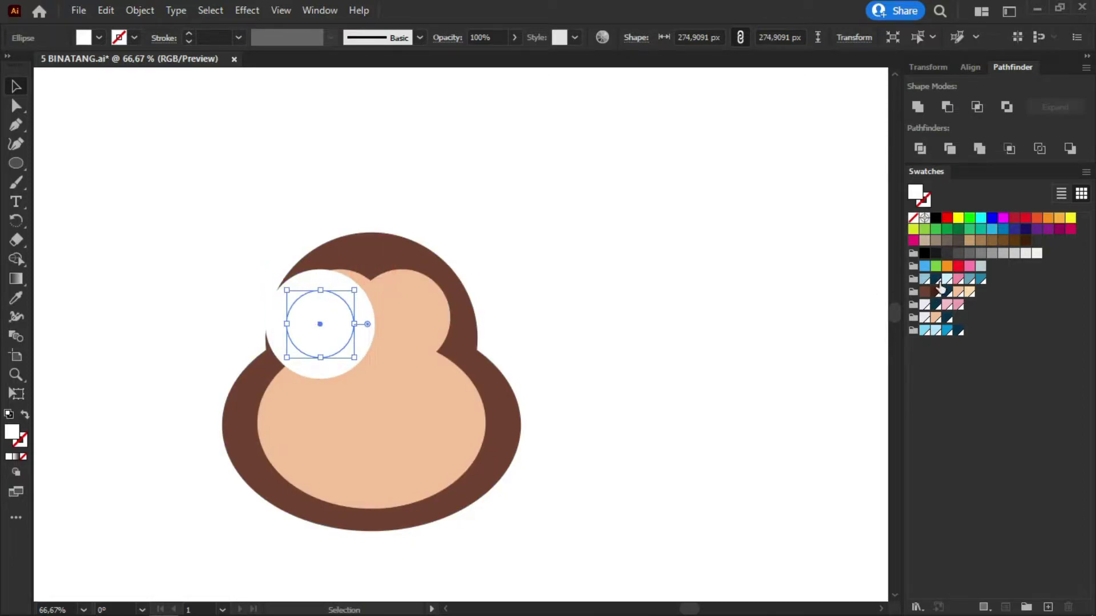
pyautogui.click(936, 279)
# - Add a small white highlight at the pupil's top-left
pyautogui.moveTo(337, 328); pyautogui.dragTo(322, 320)
pyautogui.click(16, 298)
pyautogui.click(169, 230)
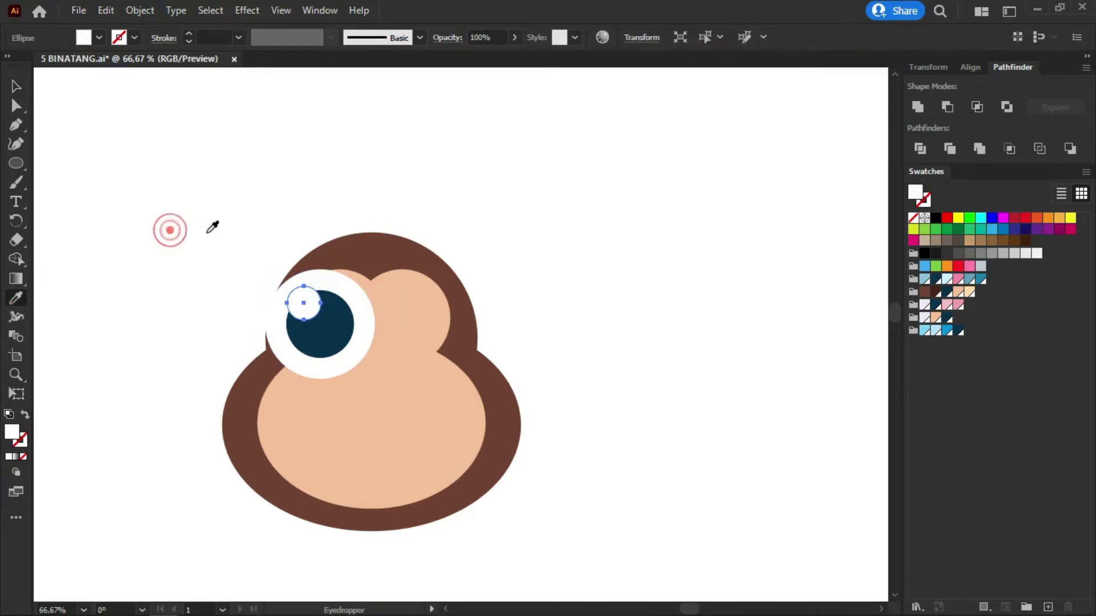
pyautogui.press('v')
pyautogui.keyDown('shift'); pyautogui.click(364, 313); pyautogui.keyUp('shift')
# - Scale the eye down and position the eye pair on the upper face
pyautogui.moveTo(375, 270); pyautogui.dragTo(348, 299)
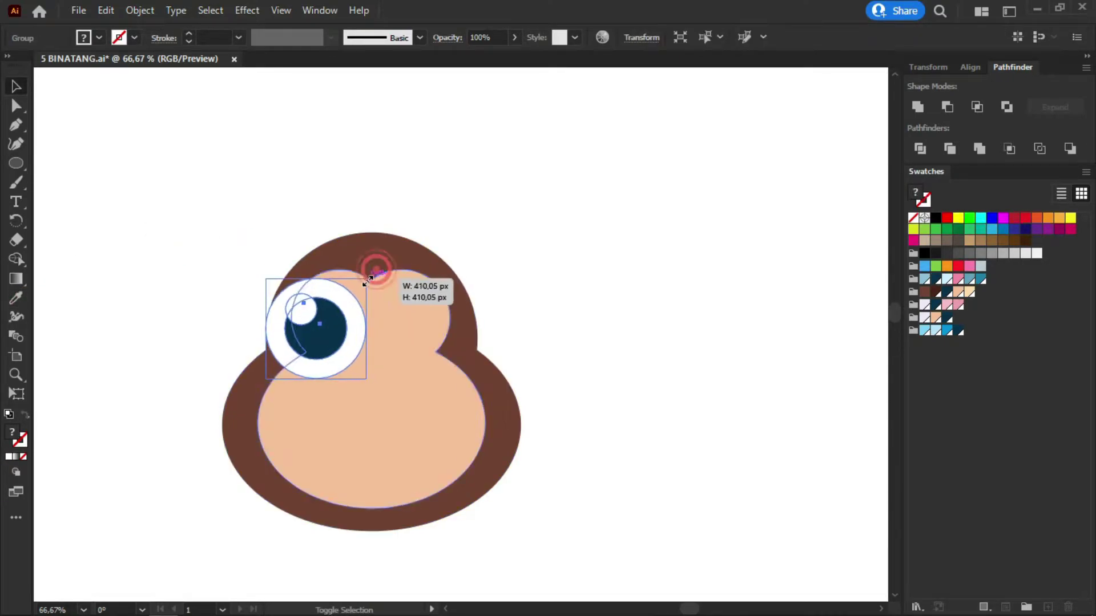
pyautogui.moveTo(276, 358)
pyautogui.mouseDown()
pyautogui.moveTo(329, 319)
pyautogui.moveTo(438, 301)
pyautogui.moveTo(445, 285)
pyautogui.mouseUp()
pyautogui.moveTo(402, 334); pyautogui.dragTo(399, 319)
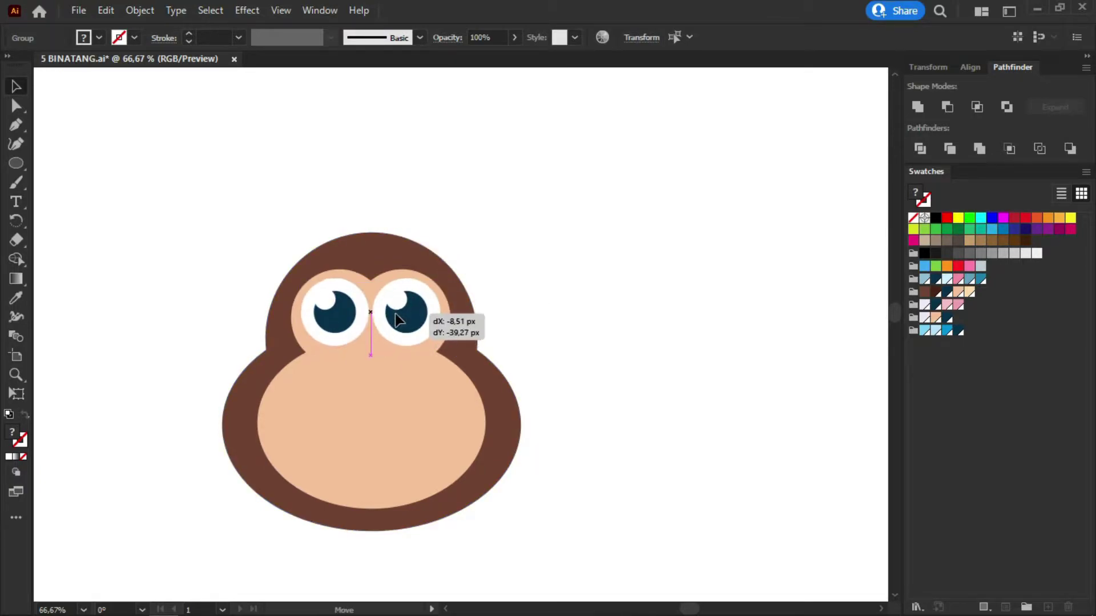
pyautogui.click(588, 254)
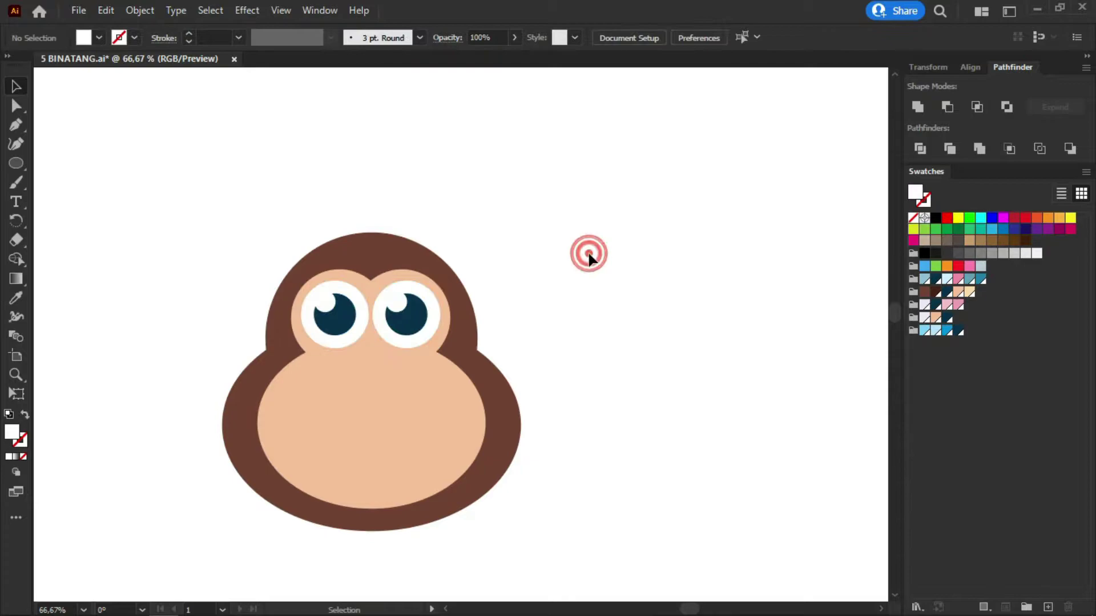
pyautogui.click(19, 164)
pyautogui.click(67, 162)
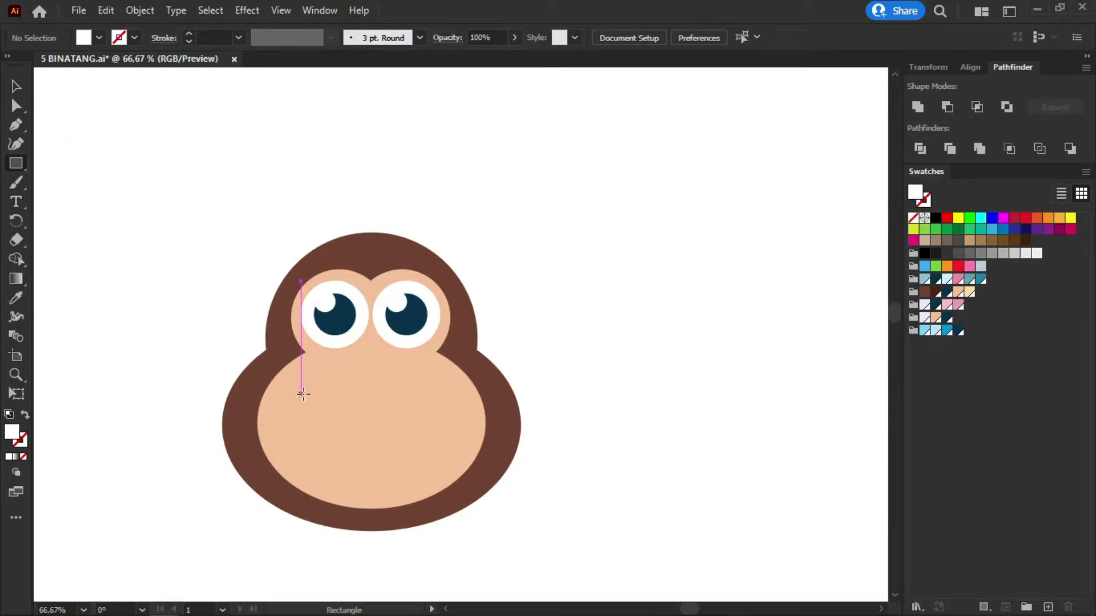
# - Draw a white rectangle on the muzzle with its bottom rounded into a half-circle mouth
pyautogui.moveTo(302, 395); pyautogui.dragTo(427, 467)
pyautogui.press('a')
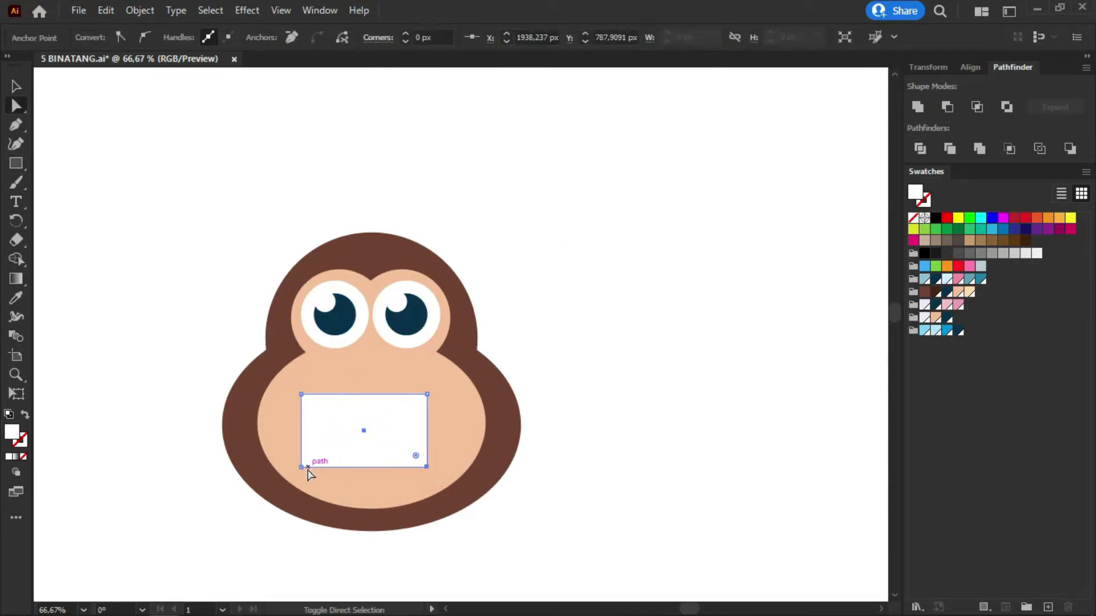
pyautogui.moveTo(311, 457); pyautogui.dragTo(384, 355)
pyautogui.press('v')
pyautogui.moveTo(371, 430); pyautogui.dragTo(384, 427)
# - Align the eyes, muzzle and mouth horizontally centred on the brown head
pyautogui.moveTo(335, 245); pyautogui.dragTo(498, 383)
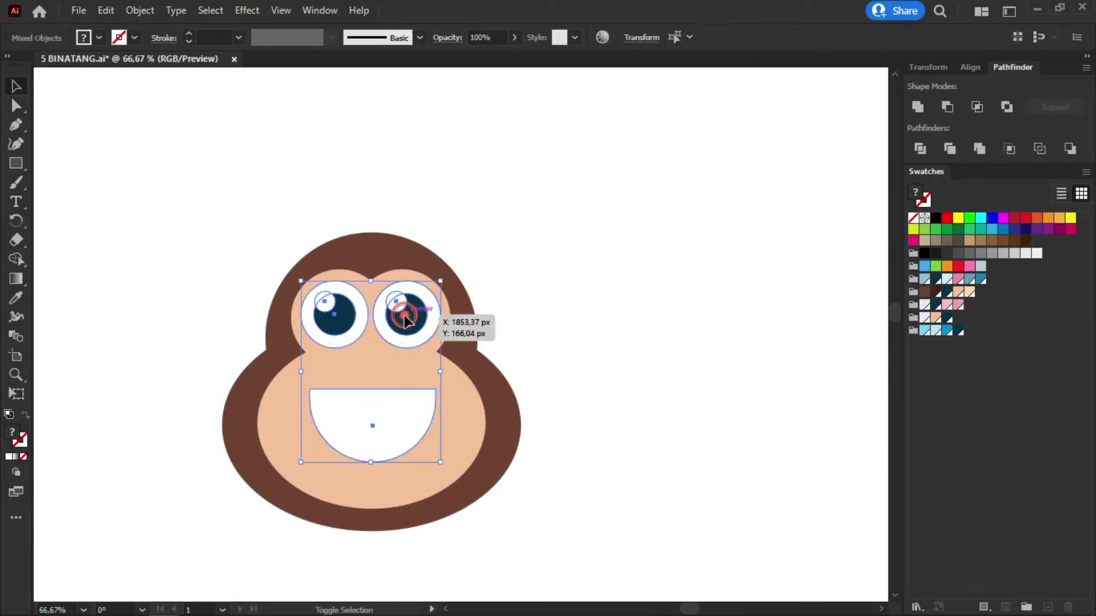
pyautogui.keyDown('shift'); pyautogui.click(497, 379); pyautogui.keyUp('shift')
pyautogui.click(976, 67)
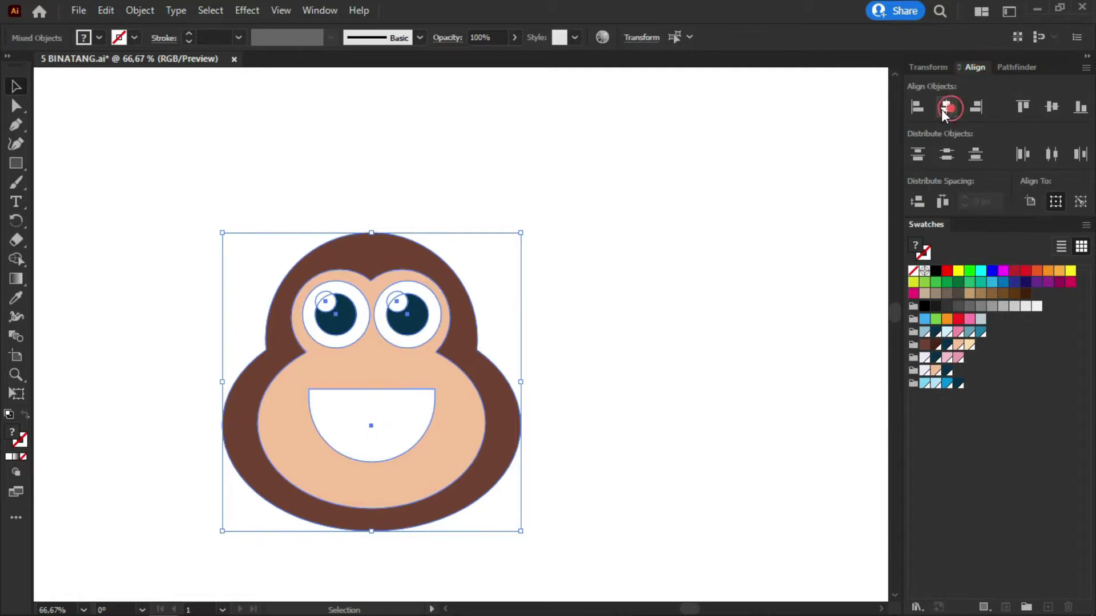
pyautogui.click(374, 154)
pyautogui.click(500, 392)
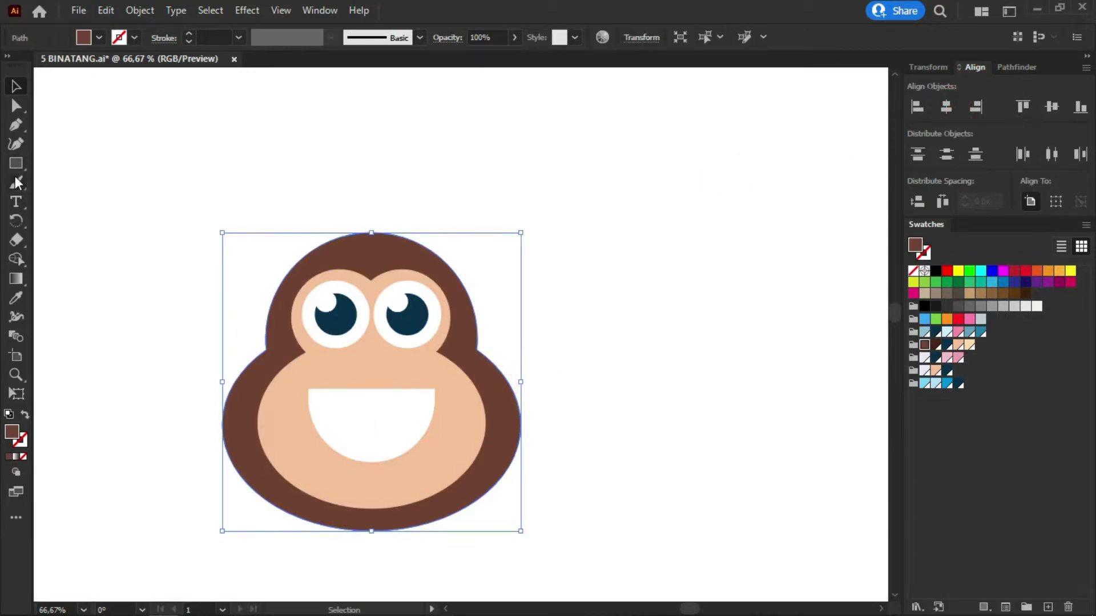
pyautogui.click(16, 164)
# - Make a left ear: a brown circle with a smaller peach circle inside, grouped
pyautogui.click(86, 181)
pyautogui.moveTo(203, 312); pyautogui.dragTo(263, 259)
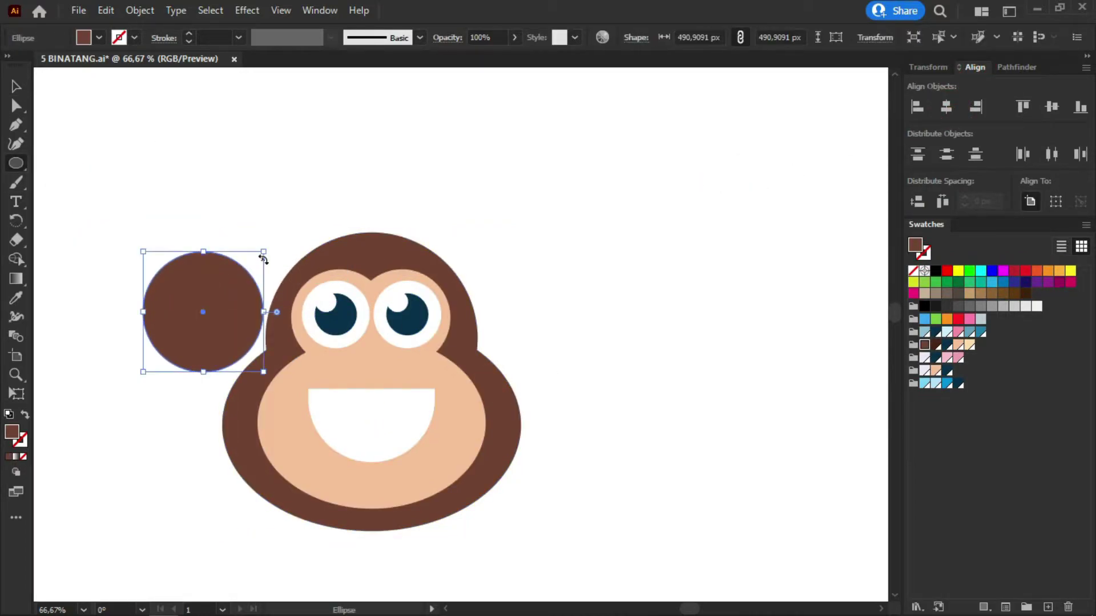
pyautogui.press('v')
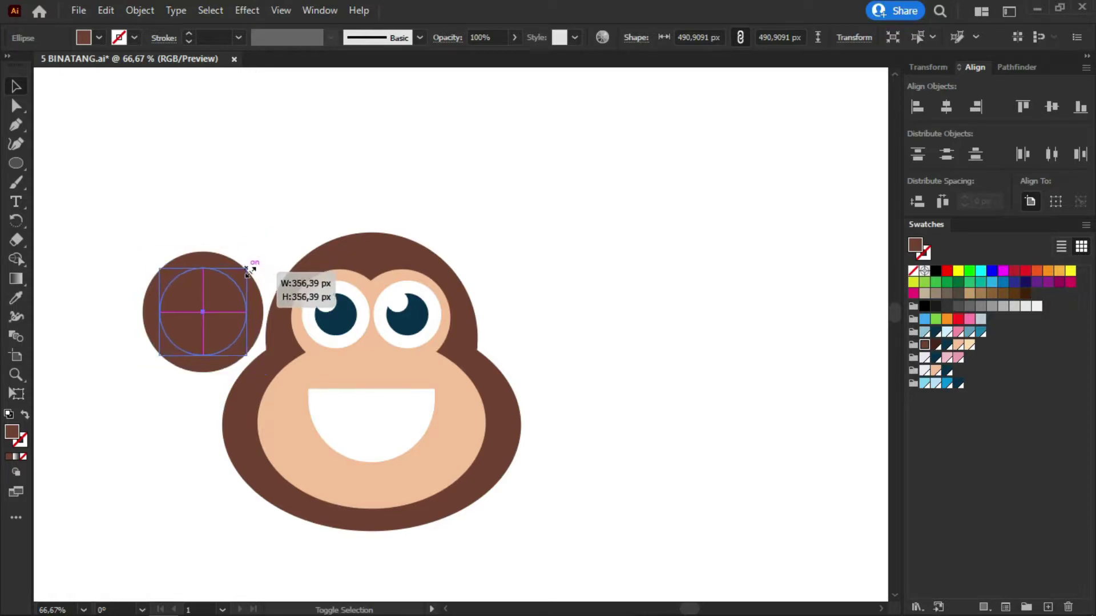
pyautogui.moveTo(265, 253); pyautogui.dragTo(243, 273)
pyautogui.click(16, 297)
pyautogui.click(318, 343)
pyautogui.press('v')
pyautogui.moveTo(146, 224)
pyautogui.mouseDown()
pyautogui.moveTo(197, 319)
pyautogui.moveTo(239, 313)
pyautogui.mouseUp()
pyautogui.rightClick(196, 320)
pyautogui.click(234, 382)
# - Send the ear group behind the monkey's head
pyautogui.click(225, 213)
pyautogui.rightClick(238, 320)
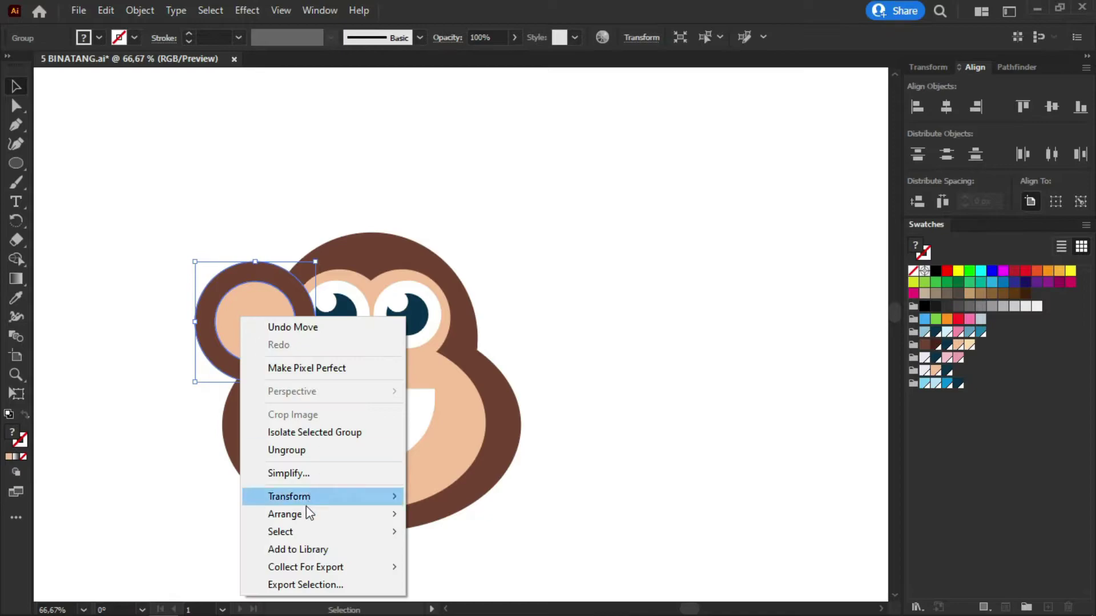
pyautogui.click(450, 560)
pyautogui.rightClick(239, 318)
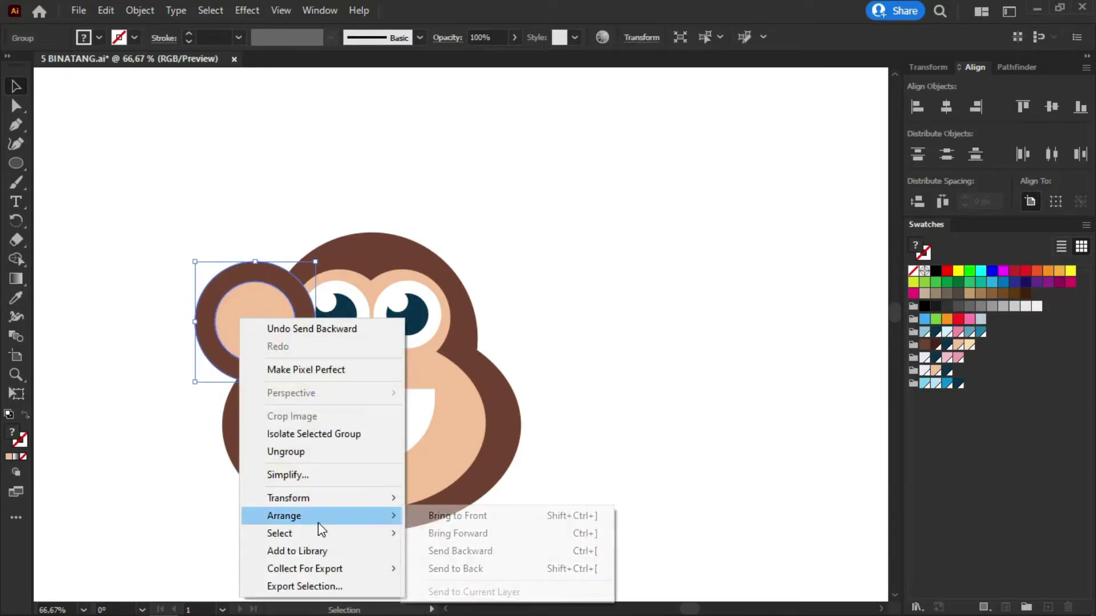
pyautogui.click(457, 565)
pyautogui.click(572, 318)
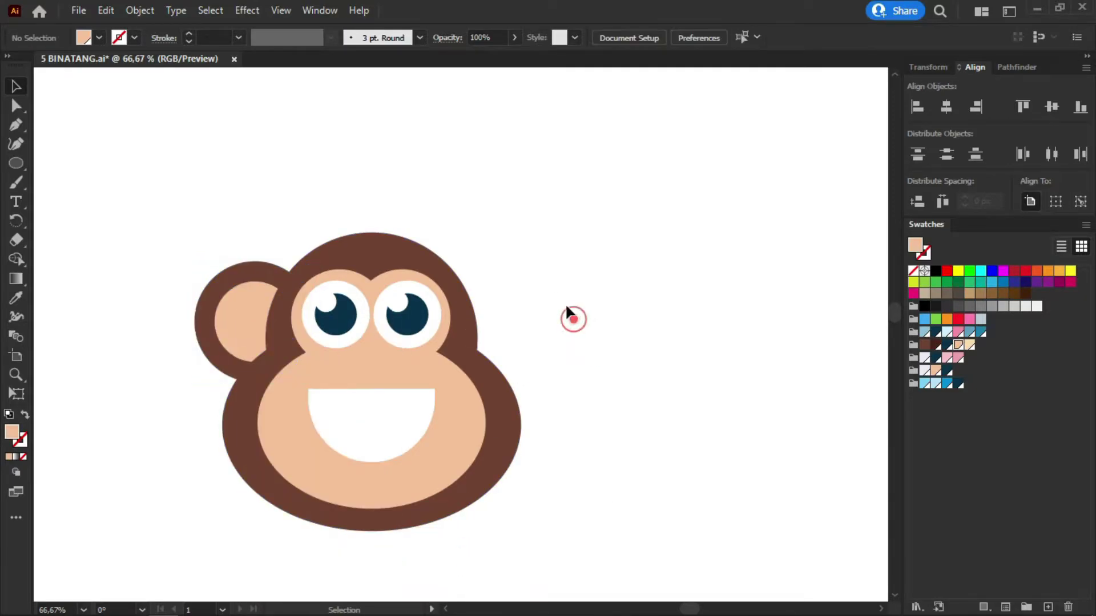
# - Copy the ear to the head's right side, then zoom out and select all the artwork
pyautogui.moveTo(229, 308)
pyautogui.mouseDown()
pyautogui.moveTo(236, 280)
pyautogui.moveTo(454, 312)
pyautogui.mouseUp()
pyautogui.keyDown('shift'); pyautogui.click(242, 293); pyautogui.keyUp('shift')
pyautogui.click(596, 266)
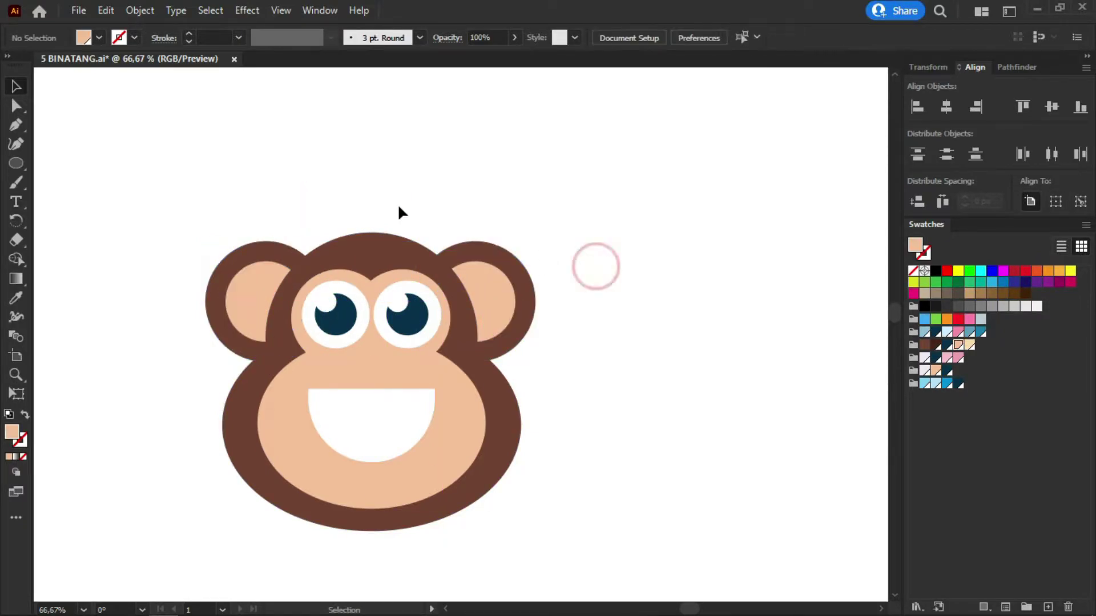
pyautogui.hotkey('ctrl', '-')
pyautogui.hotkey('ctrl', 'a')
# - Move the monkey head up and draw a body rectangle below it, sent behind the face
pyautogui.moveTo(365, 350); pyautogui.dragTo(337, 229)
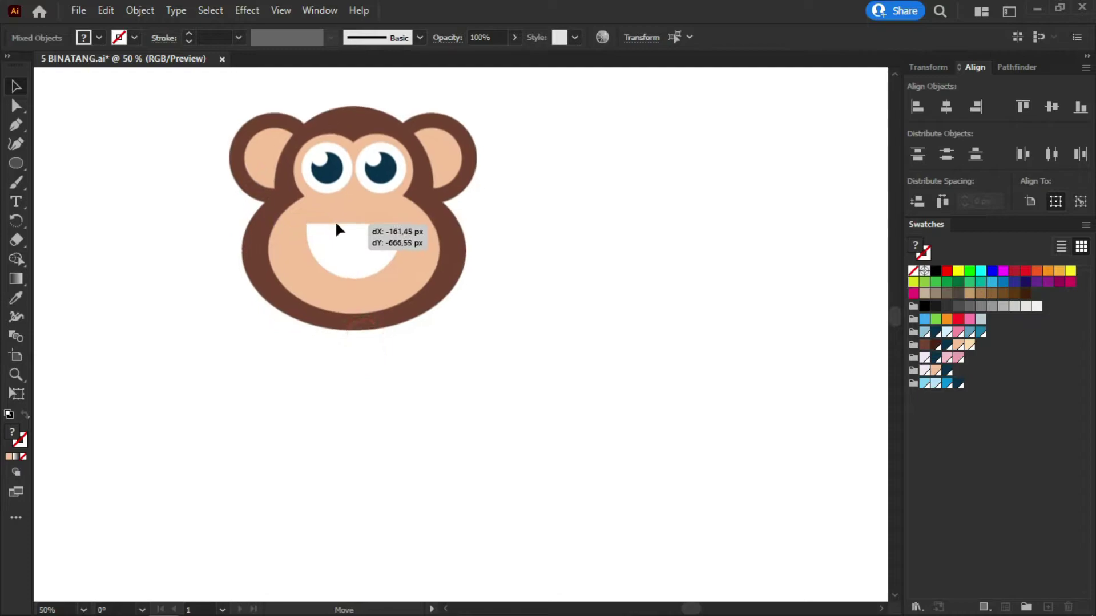
pyautogui.click(544, 261)
pyautogui.moveTo(17, 164); pyautogui.dragTo(57, 162)
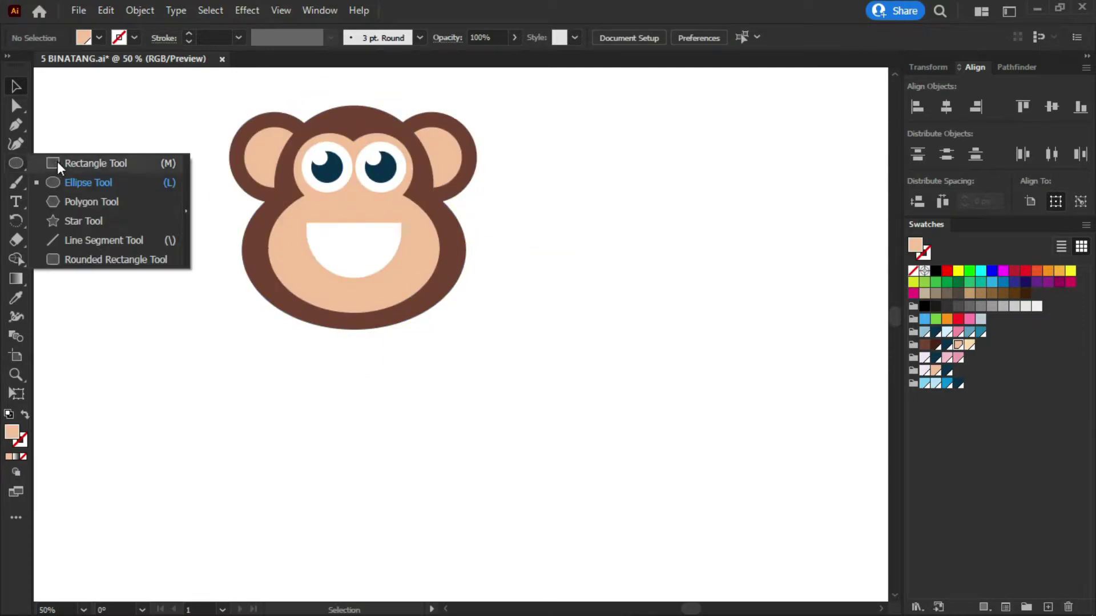
pyautogui.moveTo(295, 295); pyautogui.dragTo(413, 422)
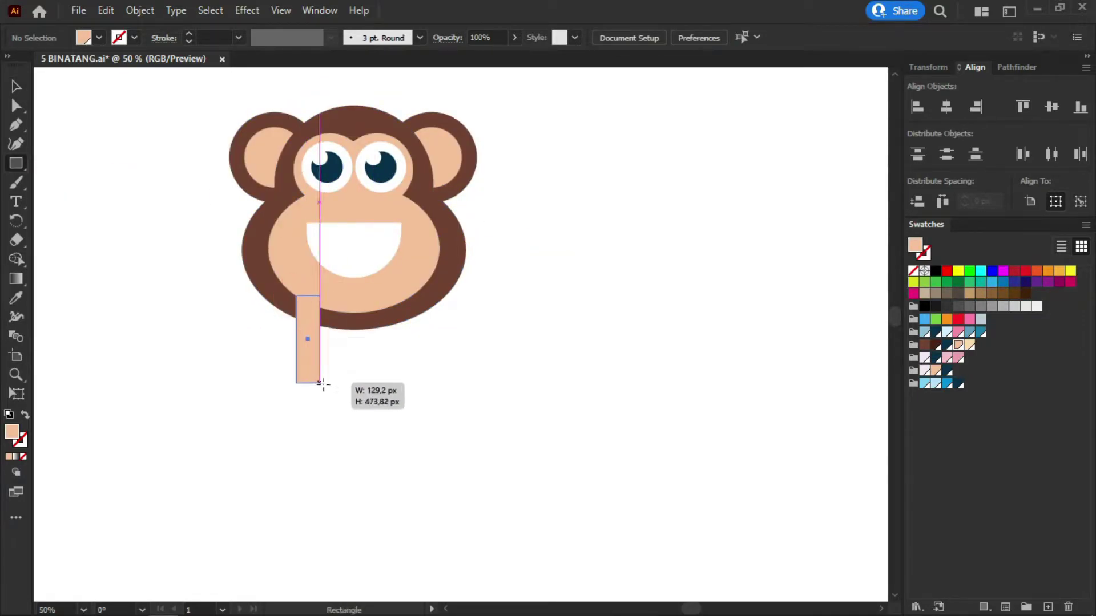
pyautogui.press('v')
pyautogui.rightClick(337, 351)
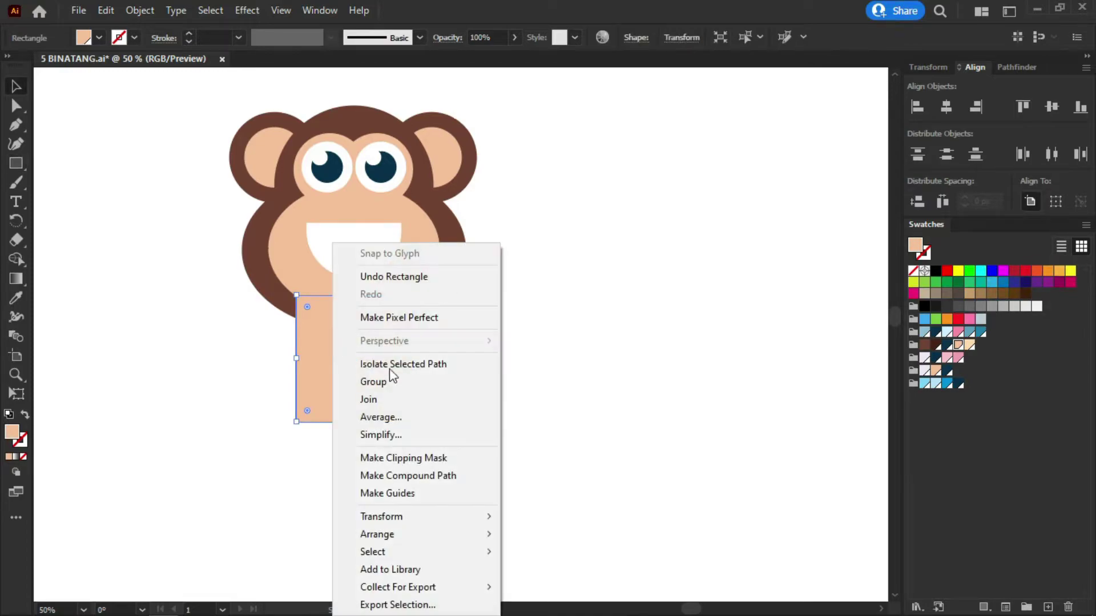
pyautogui.moveTo(412, 534)
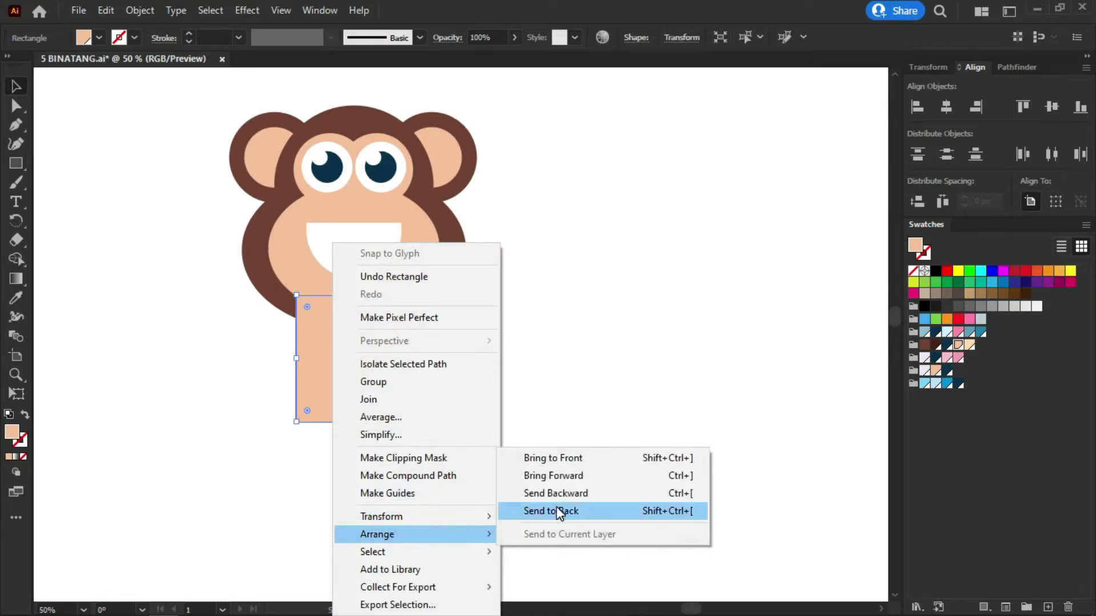
pyautogui.click(558, 511)
# - Fill the body dark brown, lengthen it slightly and round its bottom corners
pyautogui.press('i')
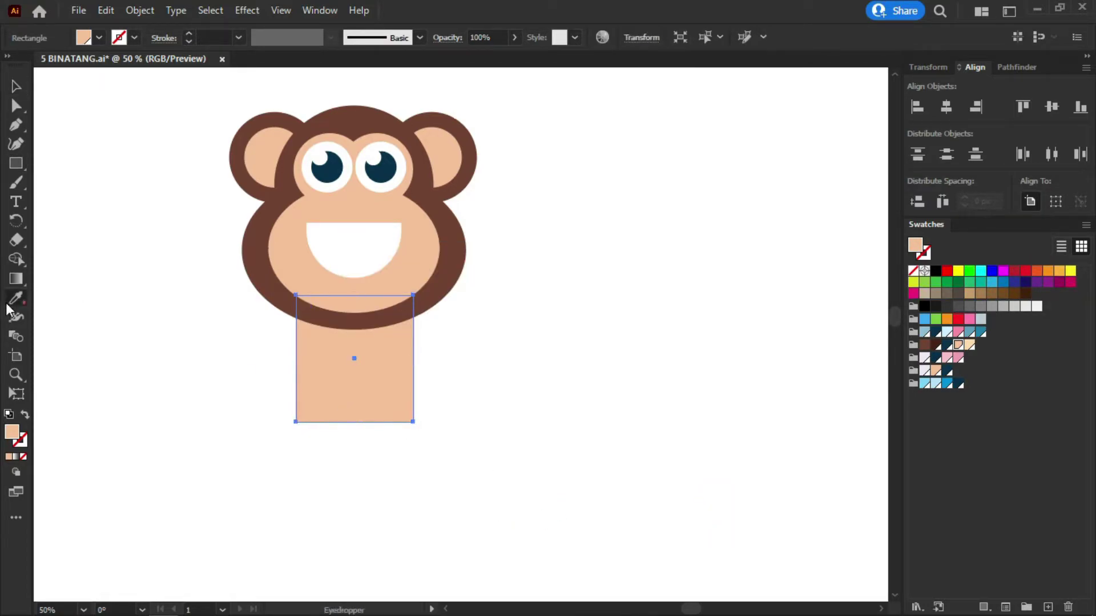
pyautogui.click(261, 262)
pyautogui.press('v')
pyautogui.click(526, 362)
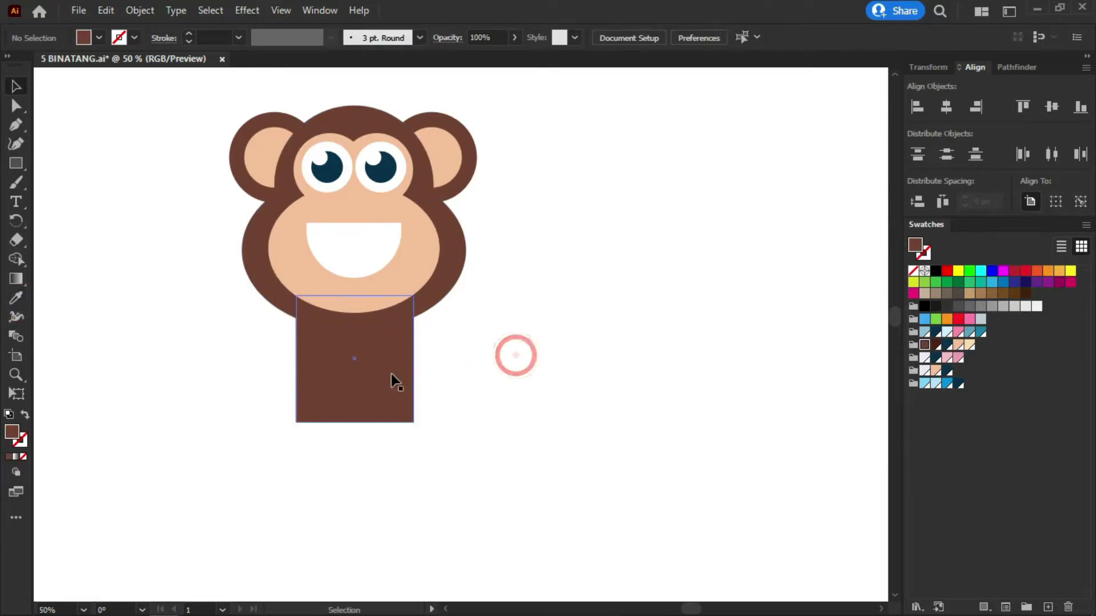
pyautogui.click(392, 377)
pyautogui.click(936, 345)
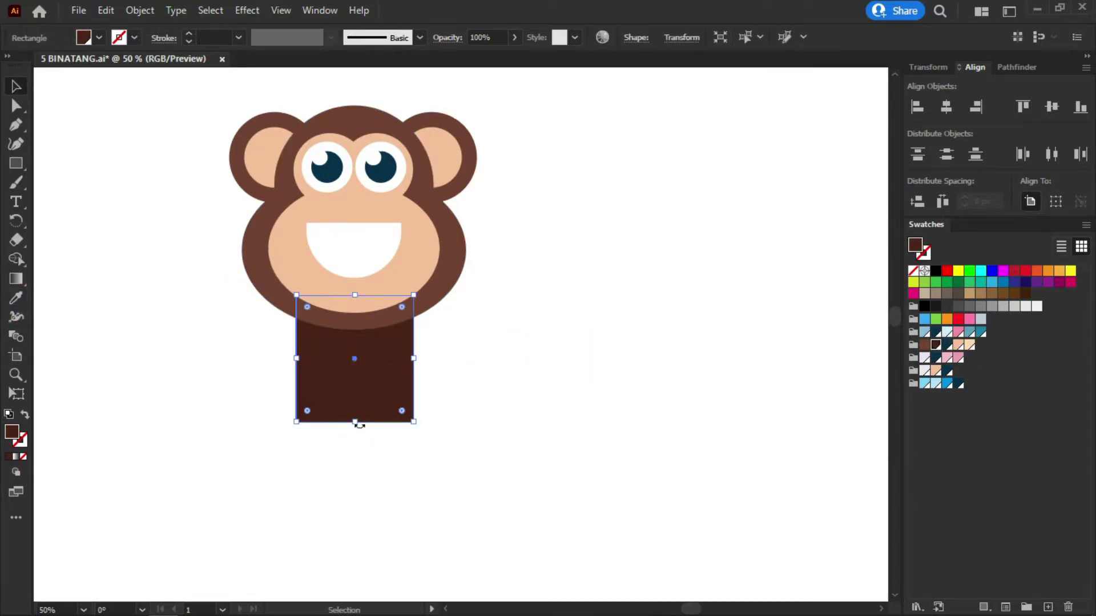
pyautogui.moveTo(356, 423); pyautogui.dragTo(355, 427)
pyautogui.press('a')
pyautogui.moveTo(431, 443)
pyautogui.mouseDown()
pyautogui.moveTo(283, 408)
pyautogui.moveTo(317, 405)
pyautogui.mouseUp()
# - Add a smaller inner panel in the body, coloured with the face's peach
pyautogui.click(581, 428)
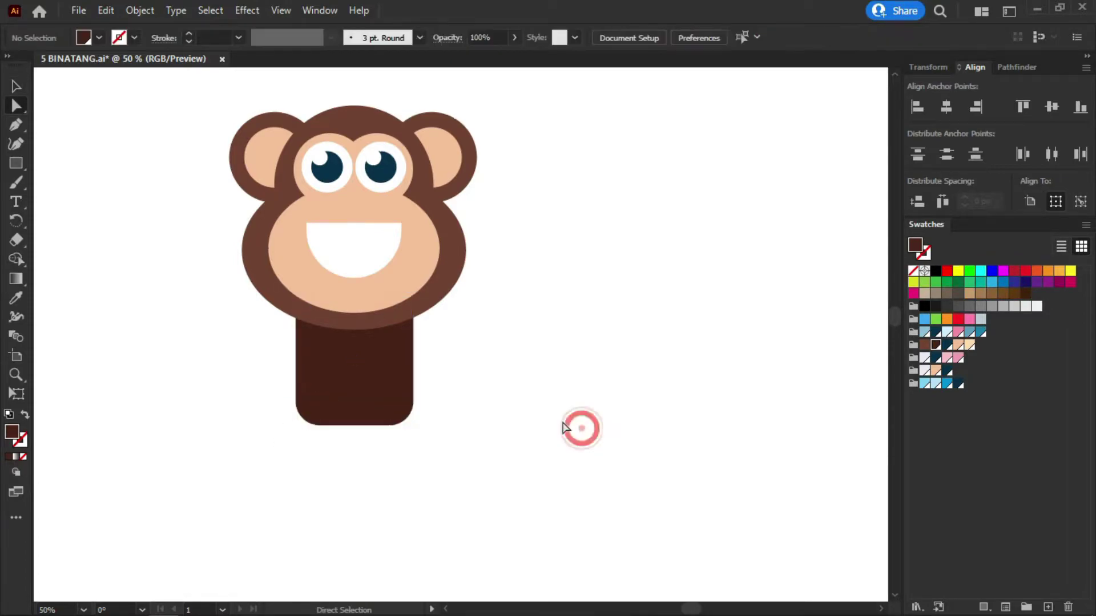
pyautogui.press('v')
pyautogui.click(380, 375)
pyautogui.moveTo(414, 426); pyautogui.dragTo(404, 408)
pyautogui.click(16, 297)
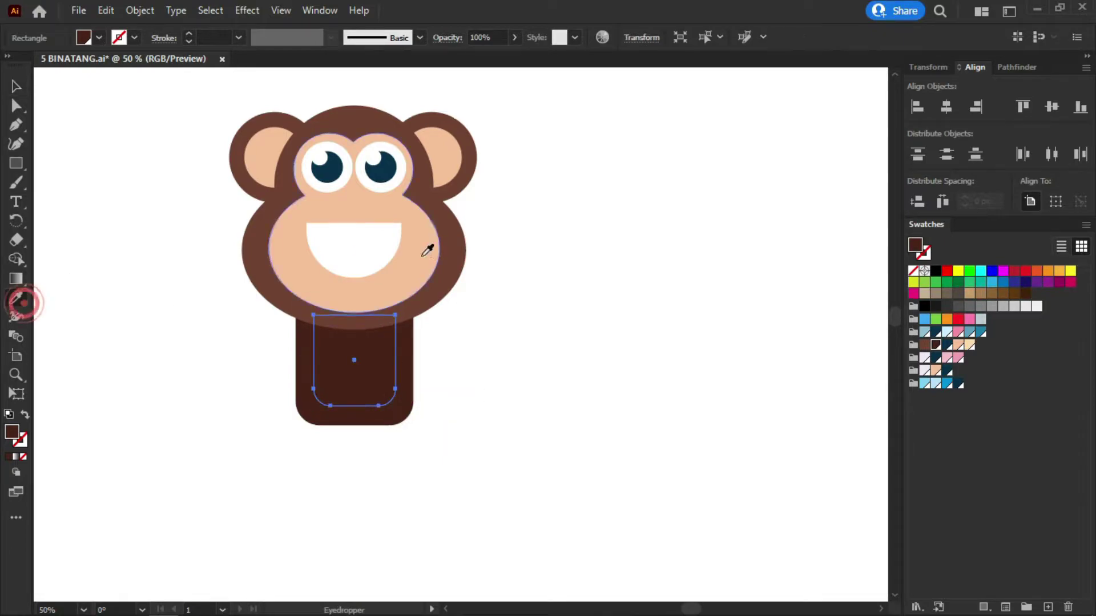
pyautogui.click(305, 260)
pyautogui.press('v')
pyautogui.click(507, 377)
# - Draw a tall brown rounded bar beside the body for a front leg
pyautogui.click(16, 164)
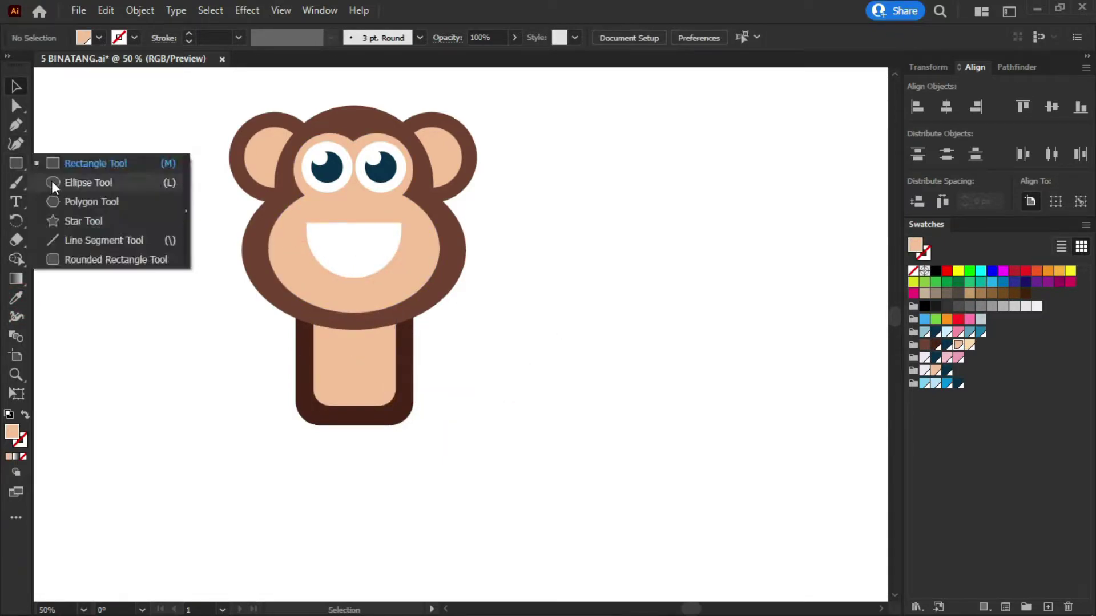
pyautogui.click(86, 260)
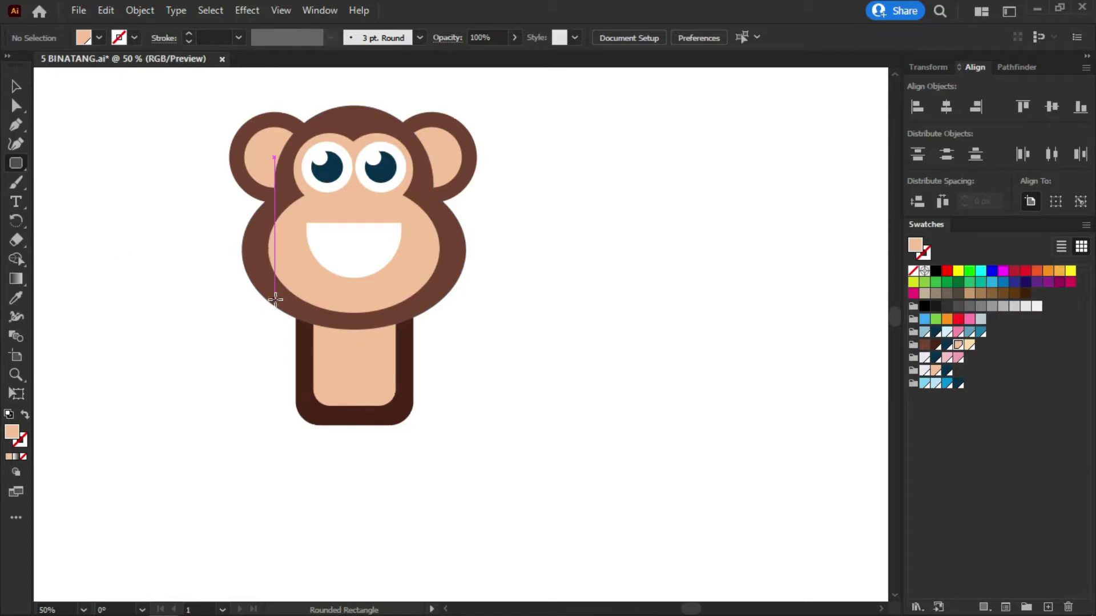
pyautogui.moveTo(275, 299); pyautogui.dragTo(319, 426)
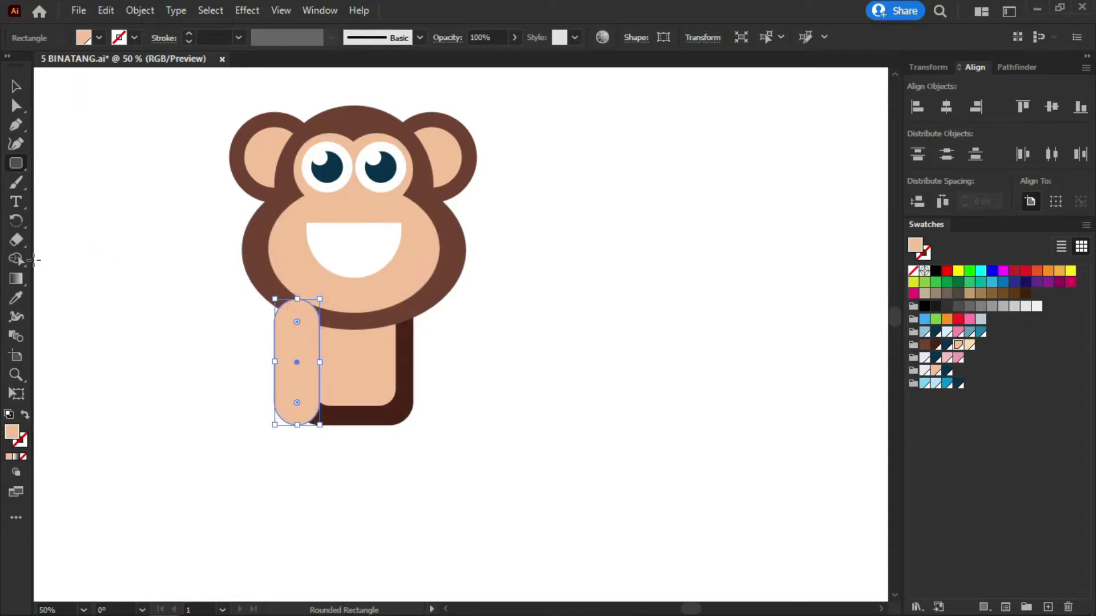
pyautogui.press('i')
pyautogui.click(254, 228)
pyautogui.press('v')
pyautogui.click(528, 366)
pyautogui.click(306, 365)
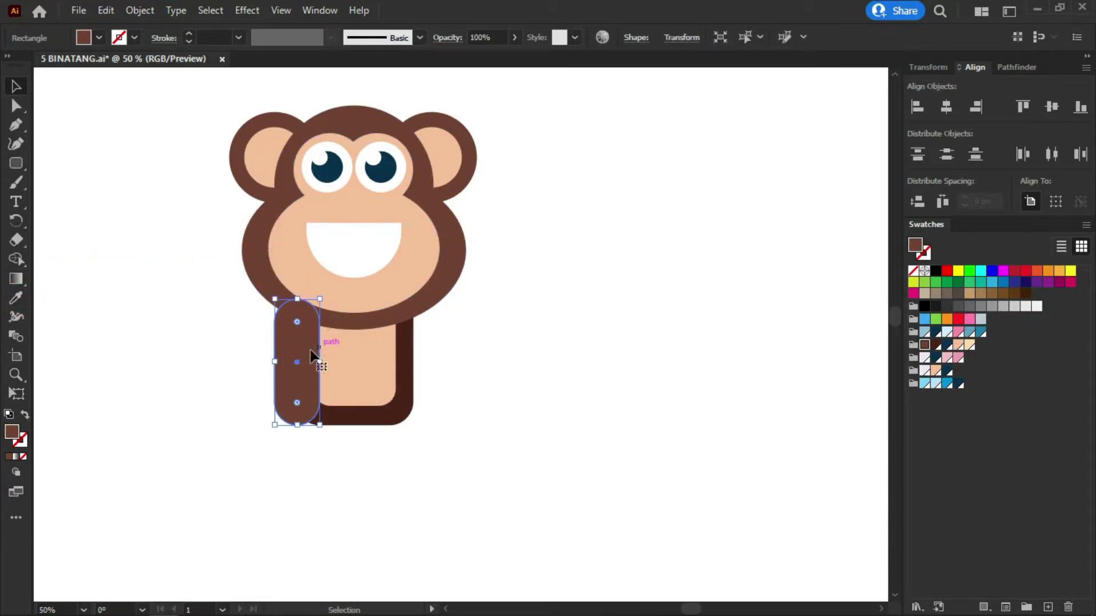
pyautogui.moveTo(313, 355); pyautogui.dragTo(268, 373)
# - Add a beige circle paw at the leg's bottom, placed behind the leg
pyautogui.click(16, 164)
pyautogui.click(69, 179)
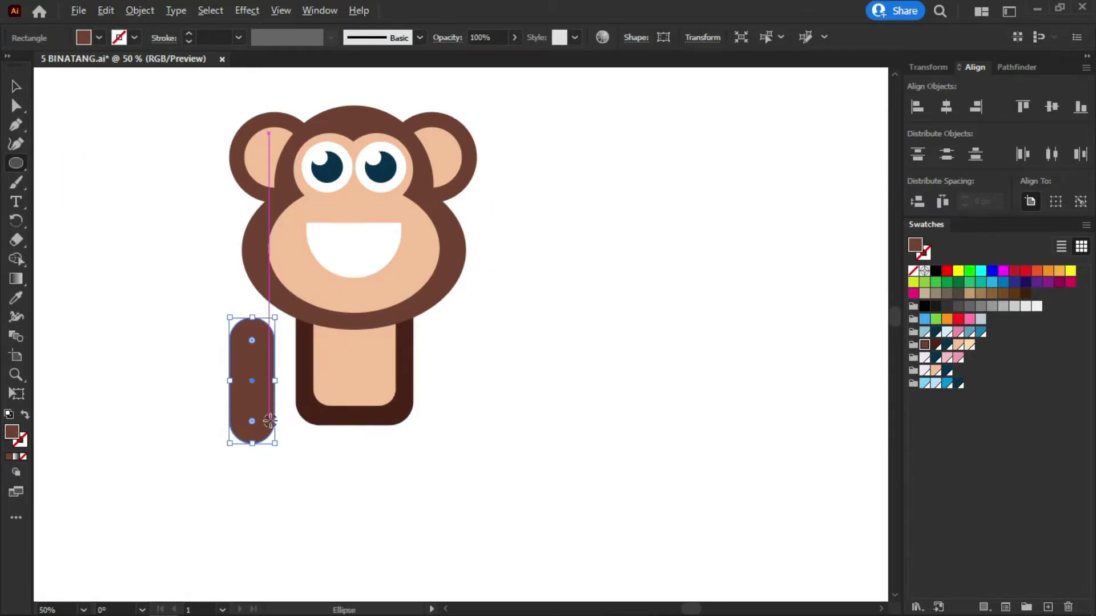
pyautogui.moveTo(269, 421); pyautogui.dragTo(291, 444)
pyautogui.press('i')
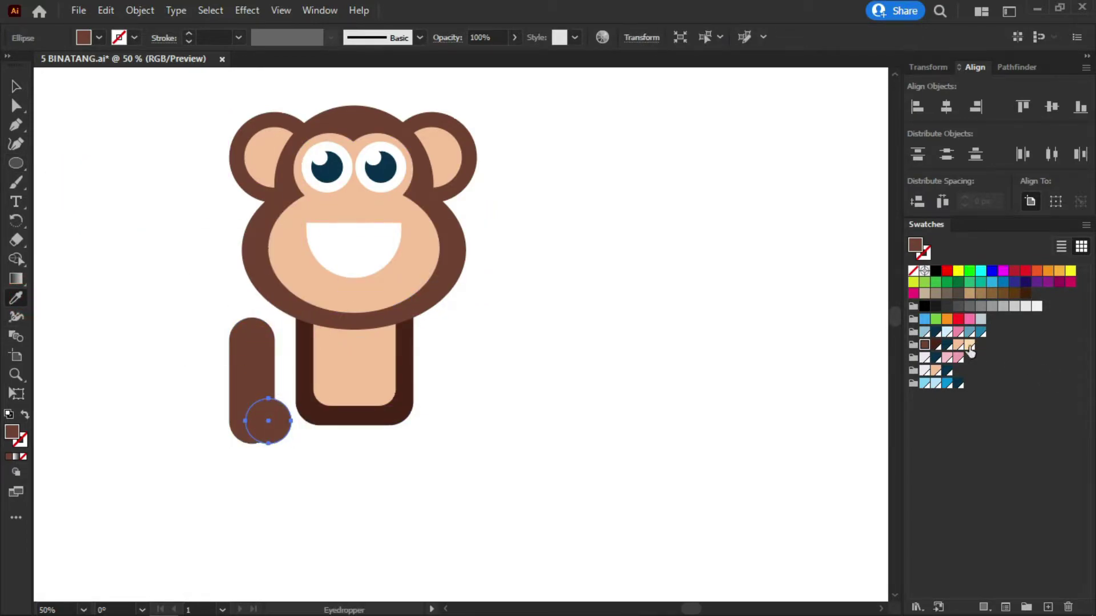
pyautogui.click(970, 345)
pyautogui.press('v')
pyautogui.click(260, 377)
pyautogui.rightClick(262, 375)
pyautogui.click(537, 328)
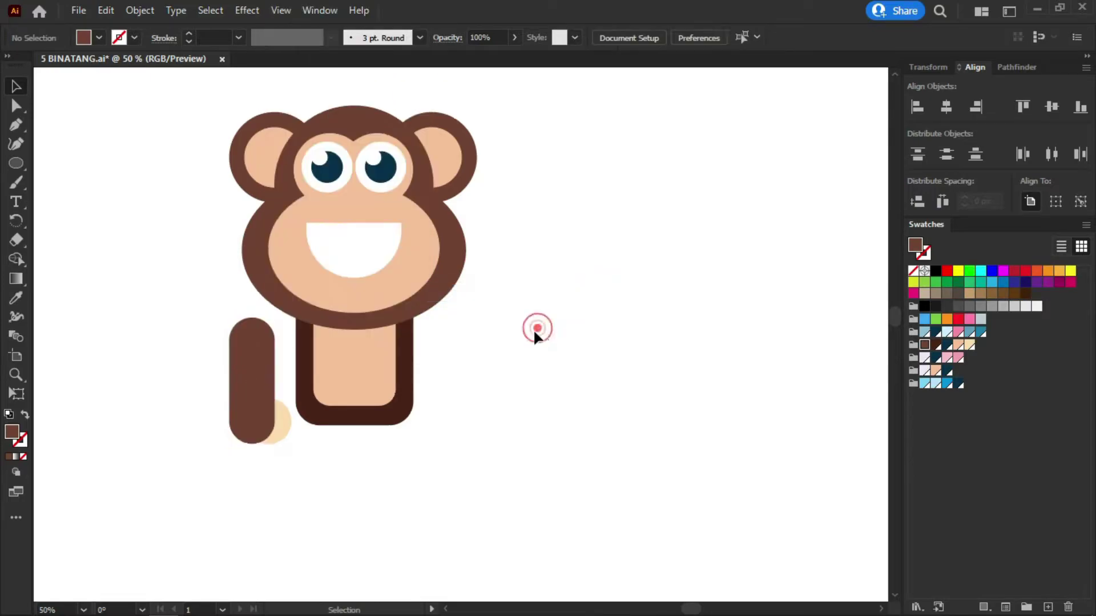
pyautogui.moveTo(286, 423); pyautogui.dragTo(282, 425)
# - Group the leg with its paw, tilt it slightly and place it over the lower body
pyautogui.keyDown('shift'); pyautogui.click(253, 382); pyautogui.keyUp('shift')
pyautogui.rightClick(252, 382)
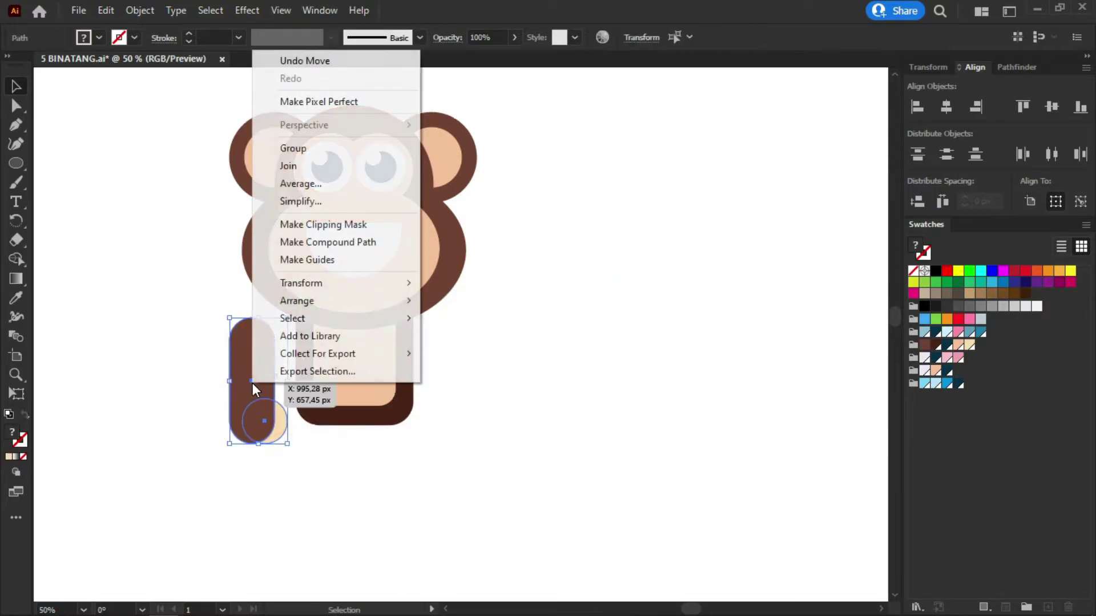
pyautogui.click(293, 148)
pyautogui.click(465, 399)
pyautogui.click(257, 421)
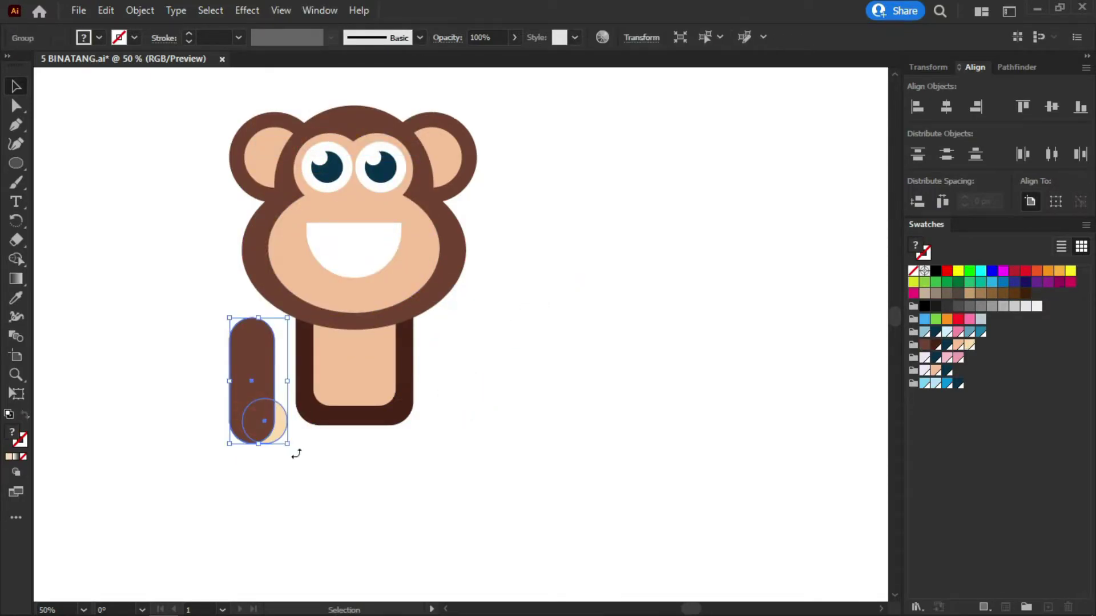
pyautogui.moveTo(288, 444); pyautogui.dragTo(314, 441)
pyautogui.moveTo(247, 414)
pyautogui.mouseDown()
pyautogui.moveTo(354, 424)
pyautogui.moveTo(366, 418)
pyautogui.moveTo(327, 404)
pyautogui.moveTo(394, 396)
pyautogui.mouseUp()
pyautogui.click(362, 462)
# - Make a mirrored copy of the front leg and resize both legs to fit the body
pyautogui.rightClick(329, 408)
pyautogui.click(379, 303)
pyautogui.click(536, 362)
pyautogui.click(568, 430)
pyautogui.click(488, 370)
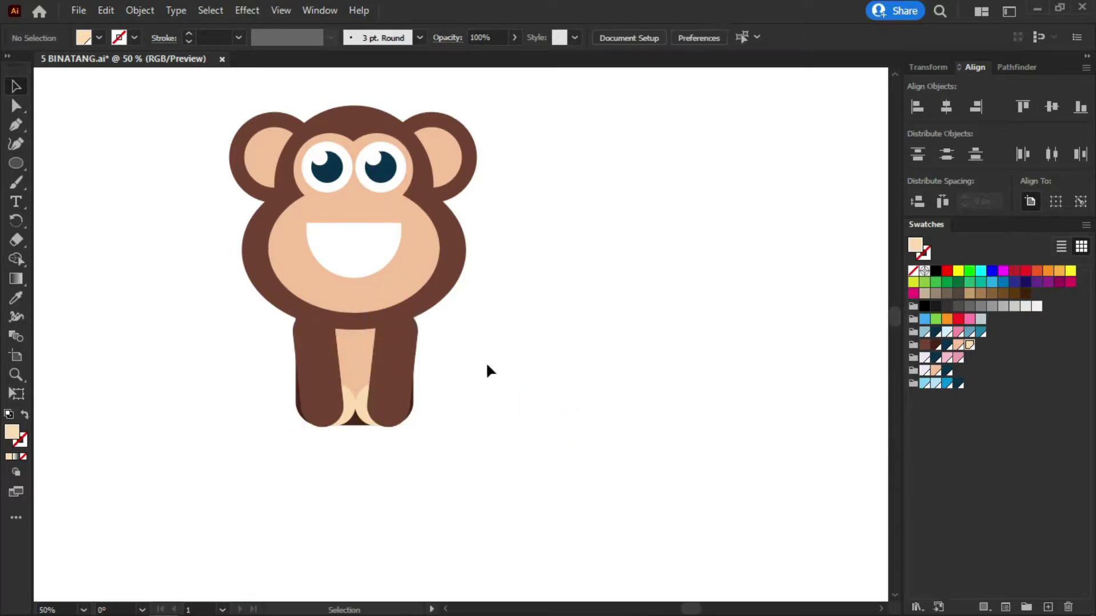
pyautogui.click(310, 376)
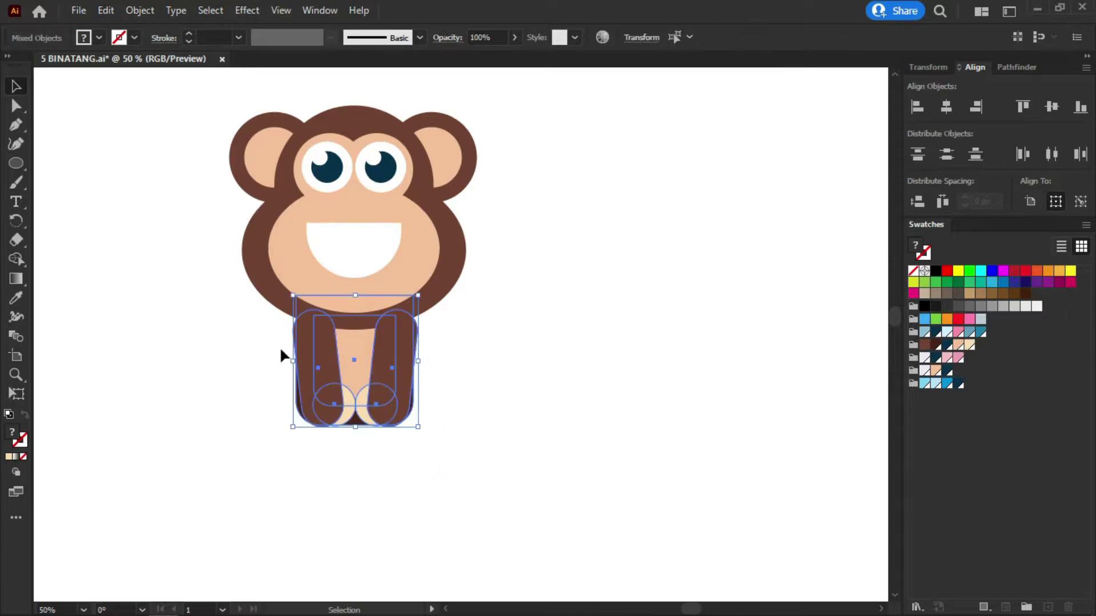
pyautogui.moveTo(424, 298); pyautogui.dragTo(437, 302)
pyautogui.click(519, 345)
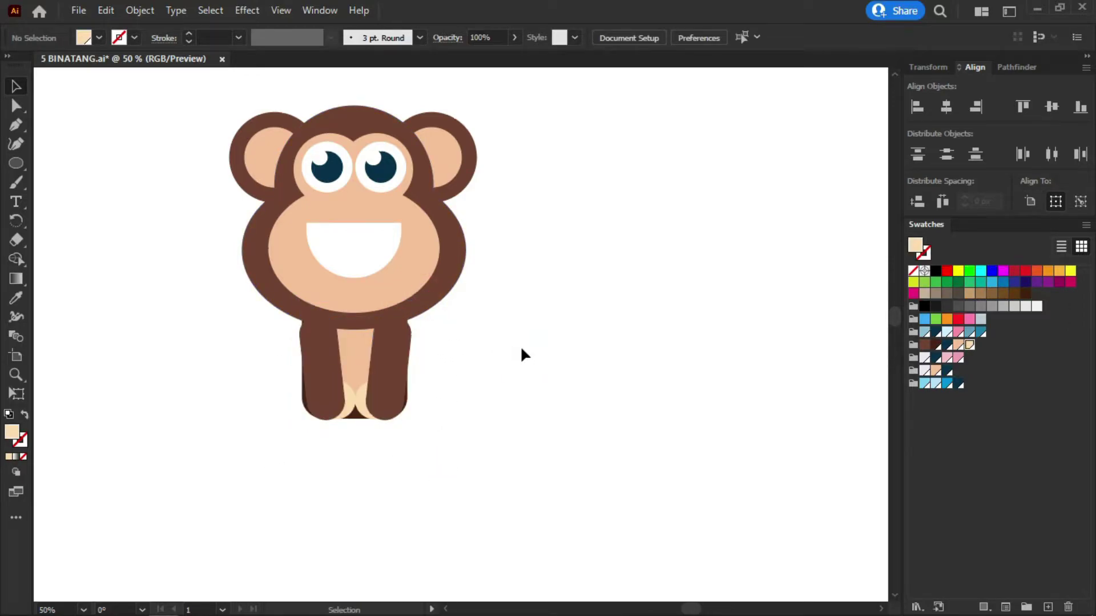
pyautogui.click(552, 371)
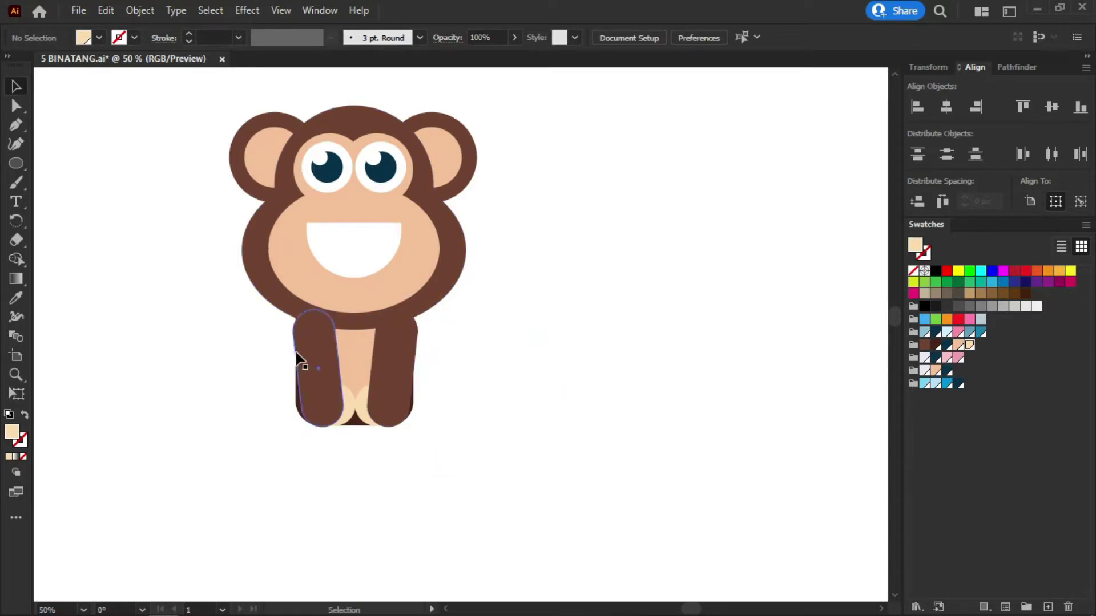
# - Draw a dark brown pill-shaped rounded rectangle left of the front legs
pyautogui.moveTo(16, 163); pyautogui.dragTo(91, 181)
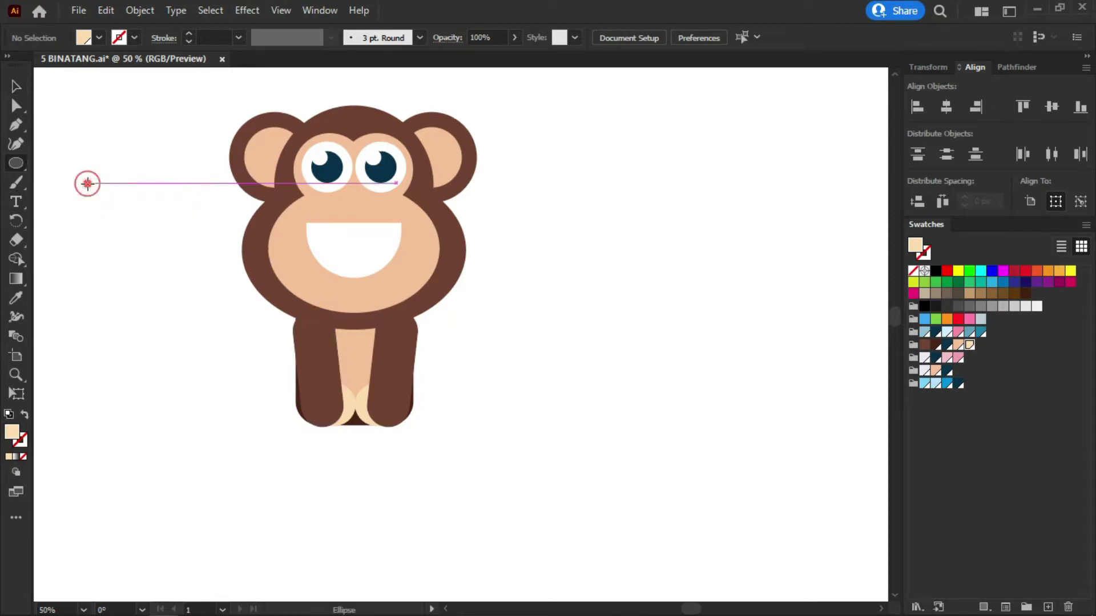
pyautogui.click(935, 345)
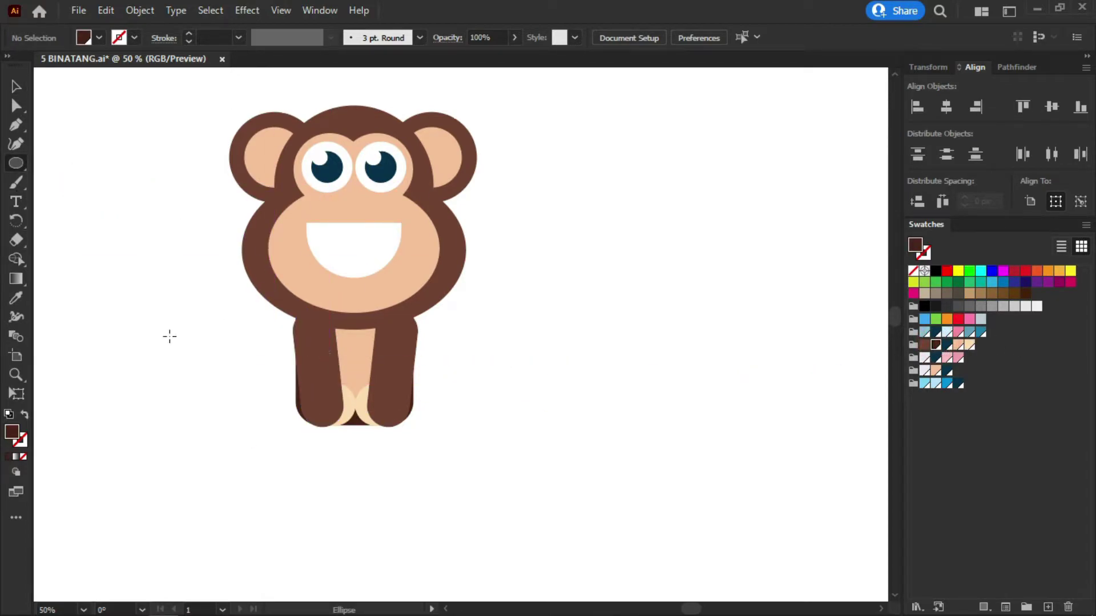
pyautogui.moveTo(169, 337); pyautogui.dragTo(244, 436)
pyautogui.hotkey('ctrl', 'z')
pyautogui.moveTo(16, 163); pyautogui.dragTo(97, 162)
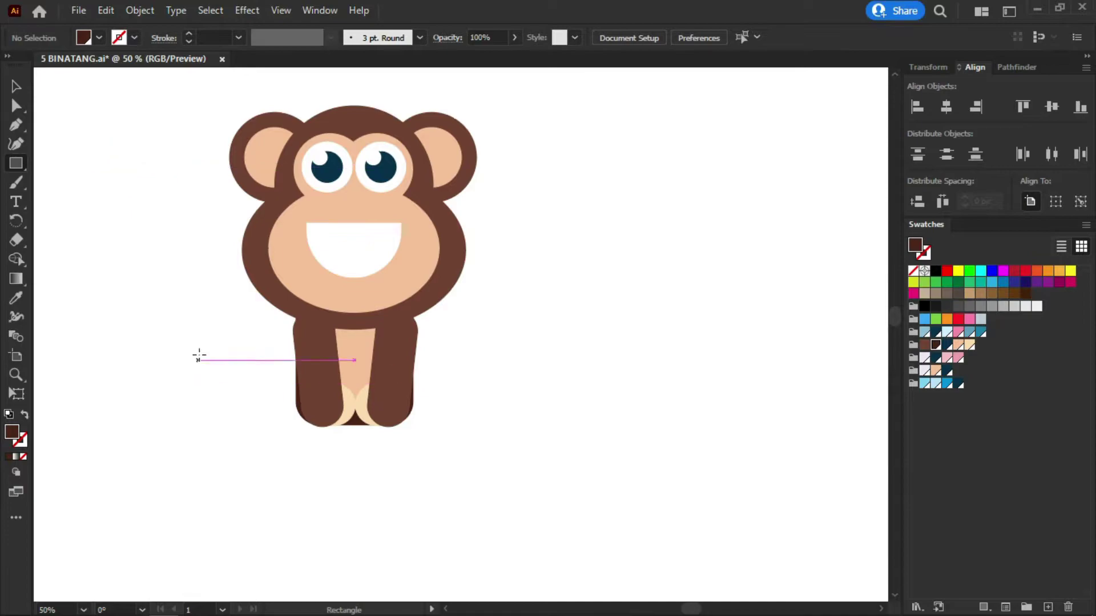
pyautogui.moveTo(199, 355); pyautogui.dragTo(275, 472)
pyautogui.moveTo(210, 363)
pyautogui.mouseDown()
pyautogui.moveTo(217, 382)
pyautogui.moveTo(220, 352)
pyautogui.mouseUp()
pyautogui.click(661, 394)
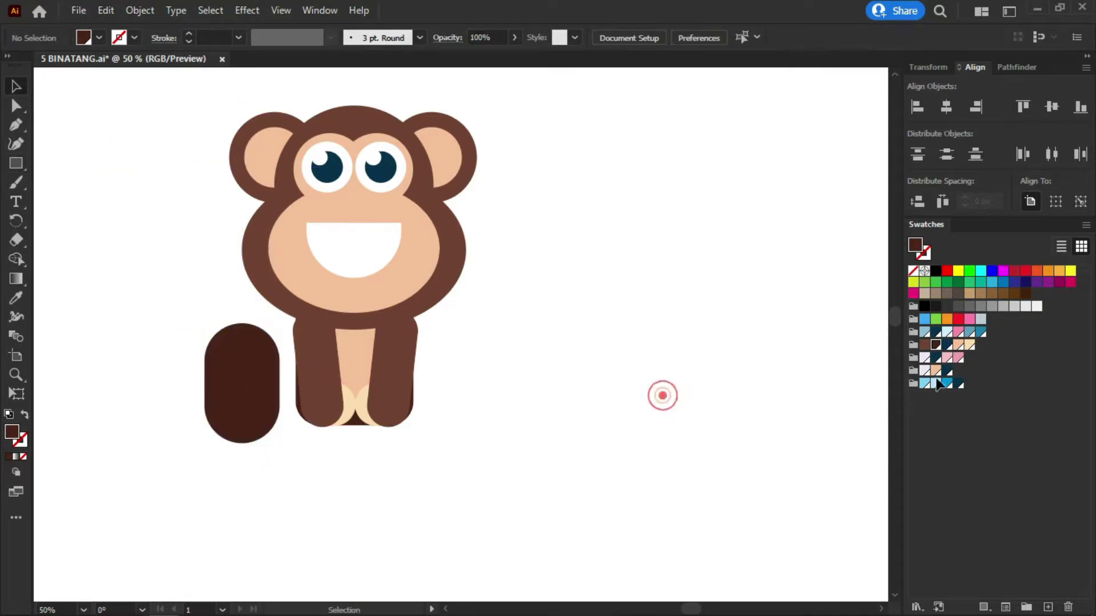
# - Draw a peach ellipse sole at the pill's bottom end
pyautogui.click(969, 345)
pyautogui.moveTo(16, 163); pyautogui.dragTo(42, 161)
pyautogui.click(85, 182)
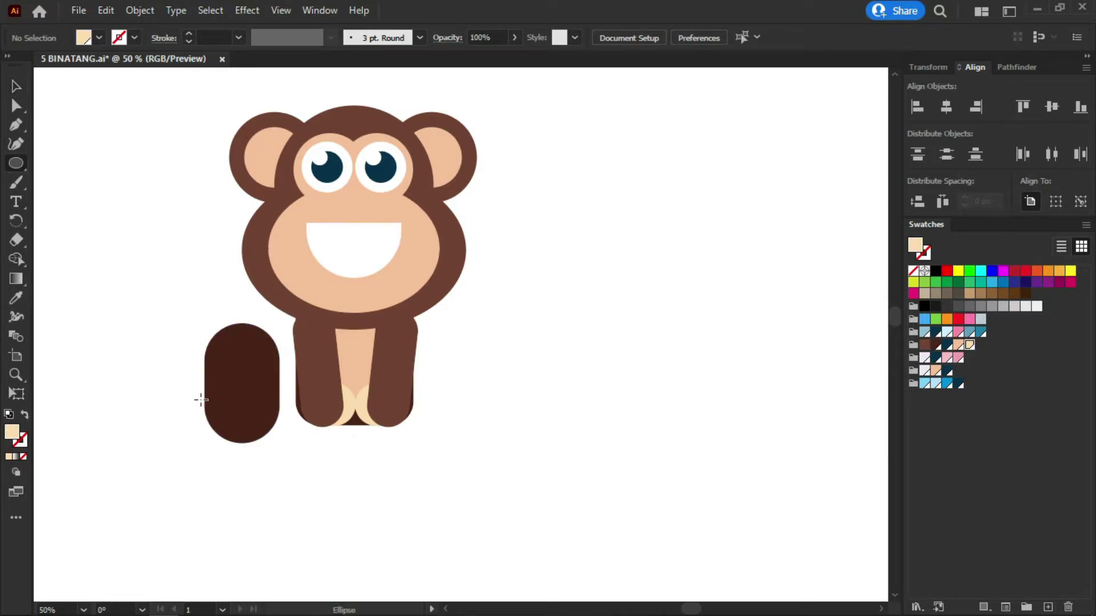
pyautogui.moveTo(202, 403); pyautogui.dragTo(286, 454)
pyautogui.press('v')
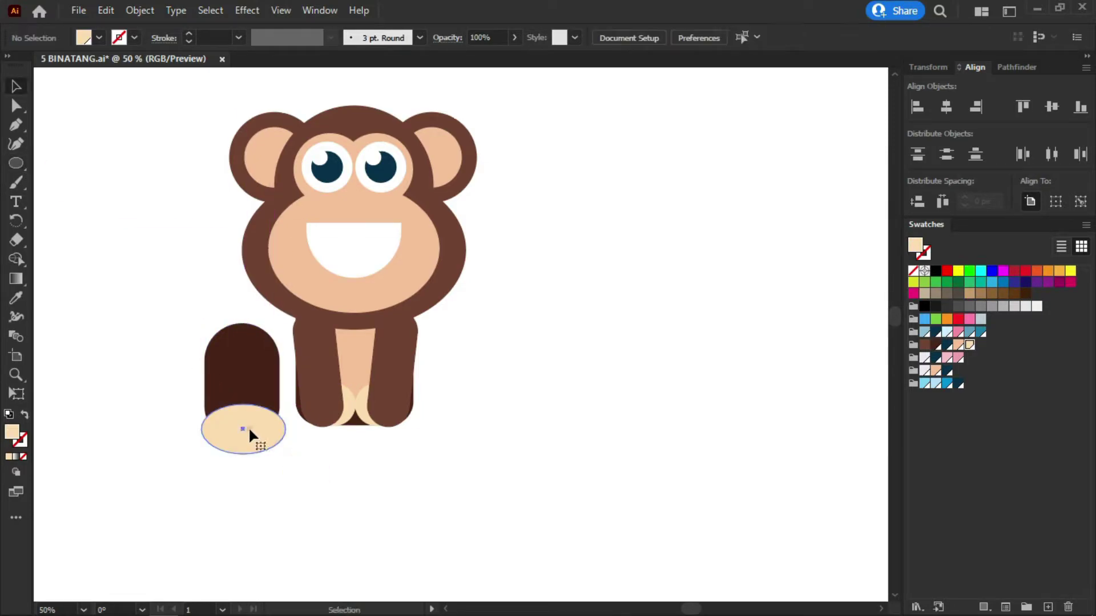
pyautogui.moveTo(244, 406); pyautogui.dragTo(245, 394)
# - Narrow and shorten the peach sole to fit the end of the pill
pyautogui.scroll(1, 268, 443)
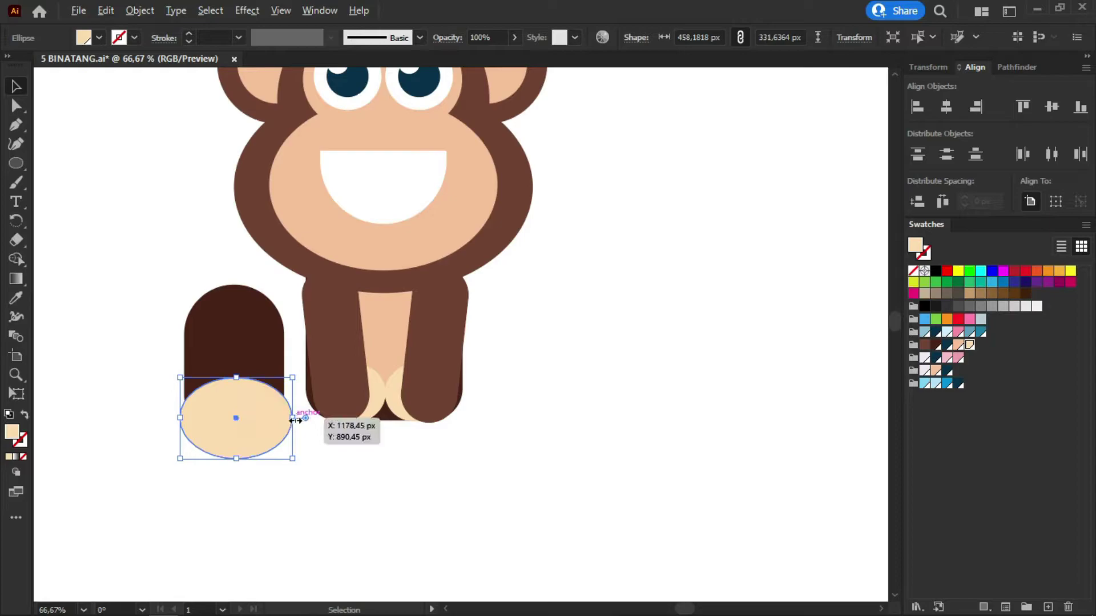
pyautogui.moveTo(295, 421); pyautogui.dragTo(247, 414)
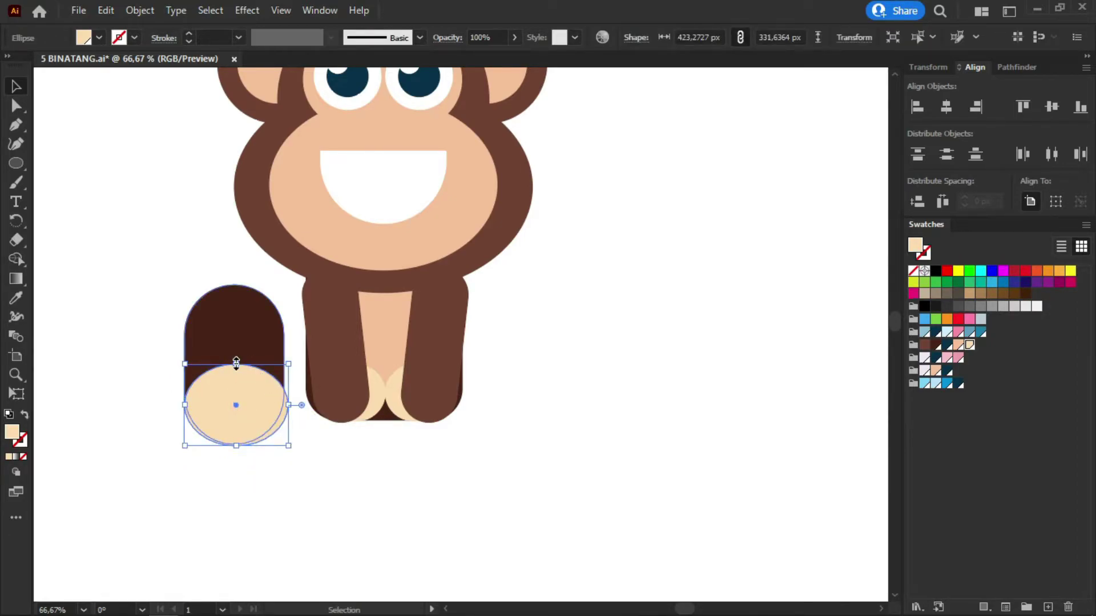
pyautogui.moveTo(236, 364); pyautogui.dragTo(252, 402)
pyautogui.click(123, 299)
pyautogui.click(212, 394)
pyautogui.click(228, 465)
pyautogui.click(205, 402)
pyautogui.moveTo(204, 363); pyautogui.dragTo(204, 379)
# - Rotate the pill and sole together, send them behind the body, scale down and position
pyautogui.moveTo(129, 286); pyautogui.dragTo(244, 475)
pyautogui.moveTo(259, 282); pyautogui.dragTo(342, 362)
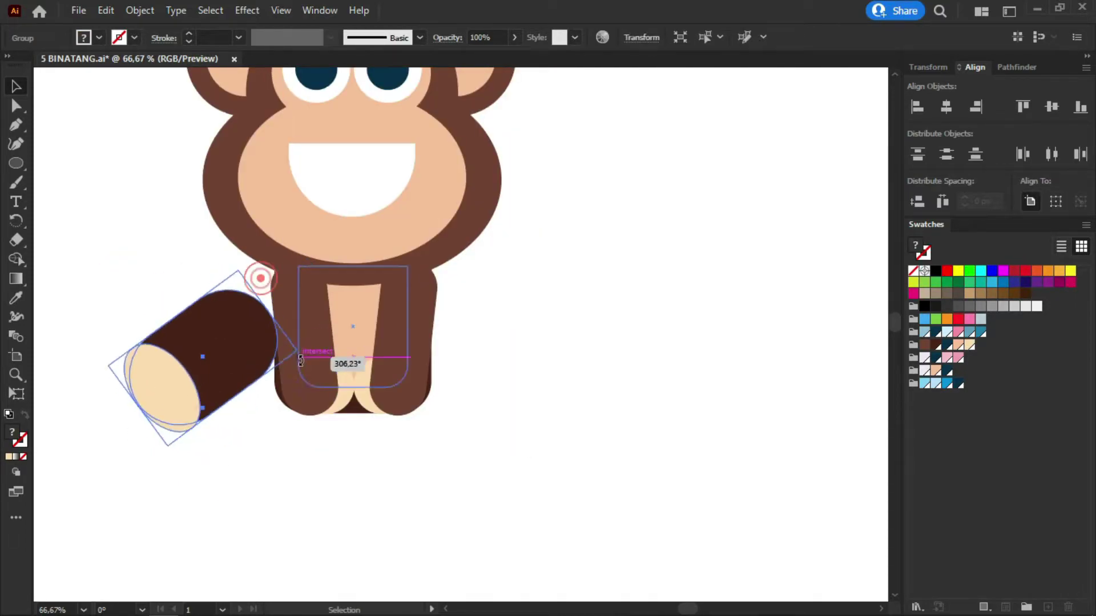
pyautogui.moveTo(209, 361); pyautogui.dragTo(253, 362)
pyautogui.rightClick(253, 361)
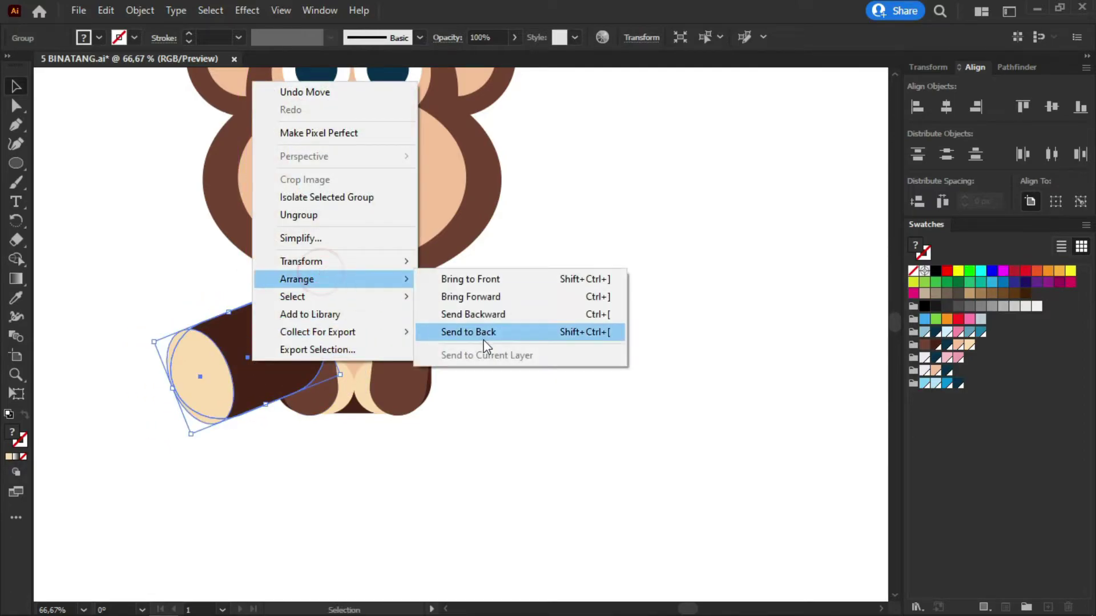
pyautogui.click(482, 344)
pyautogui.click(548, 379)
pyautogui.click(242, 372)
pyautogui.moveTo(191, 433); pyautogui.dragTo(194, 419)
pyautogui.moveTo(242, 348)
pyautogui.mouseDown()
pyautogui.moveTo(265, 370)
pyautogui.moveTo(402, 382)
pyautogui.mouseUp()
# - Make a mirrored copy of the hind leg for the right side
pyautogui.rightClick(247, 342)
pyautogui.click(450, 301)
pyautogui.click(540, 434)
pyautogui.click(290, 485)
pyautogui.scroll(-2, 290, 485)
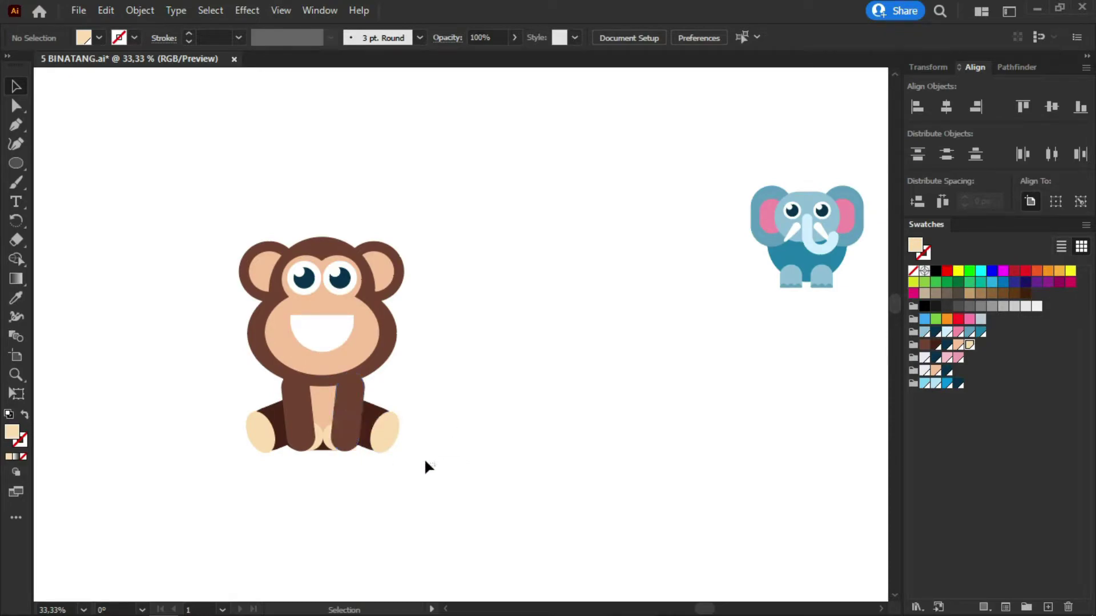
# - Select every part of the monkey and group it with Ctrl+G
pyautogui.moveTo(425, 461); pyautogui.dragTo(189, 202)
pyautogui.click(544, 393)
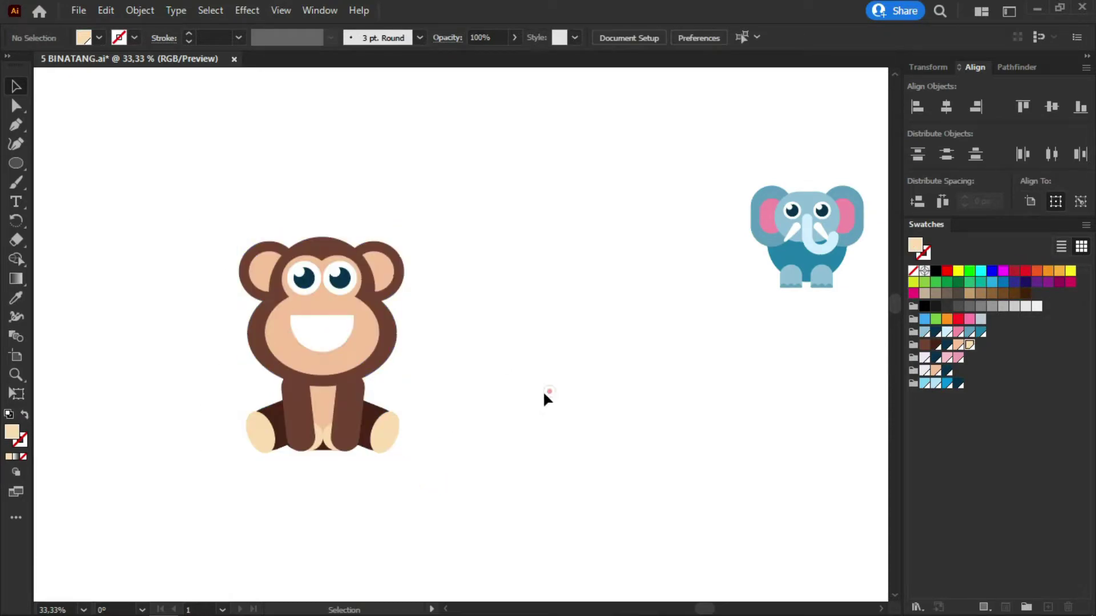
pyautogui.moveTo(422, 459); pyautogui.dragTo(343, 422)
pyautogui.click(556, 384)
pyautogui.click(308, 416)
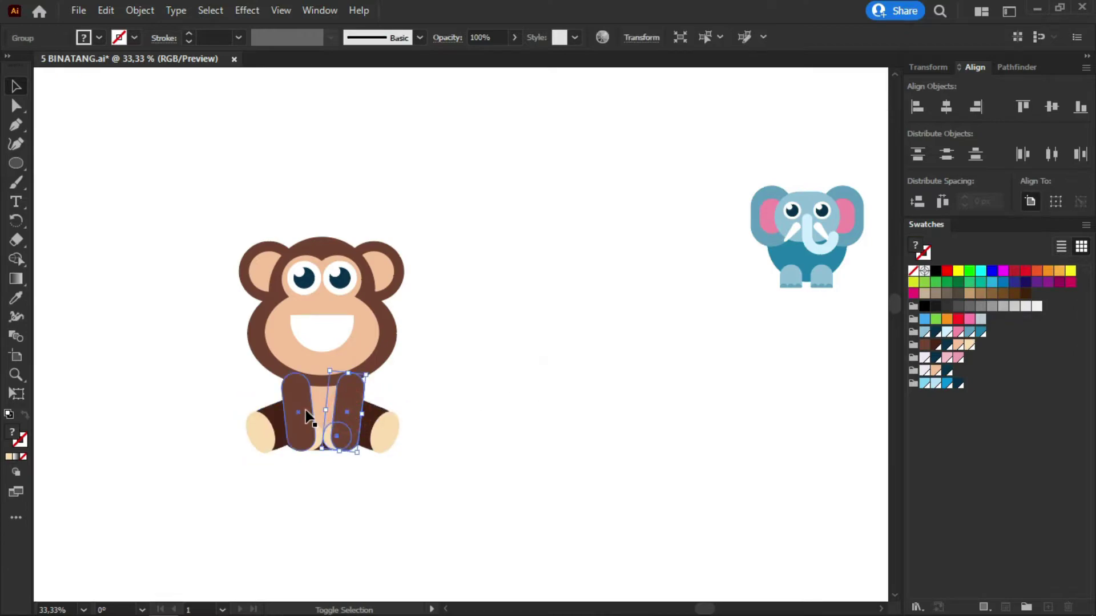
pyautogui.click(478, 416)
pyautogui.moveTo(485, 489); pyautogui.dragTo(173, 186)
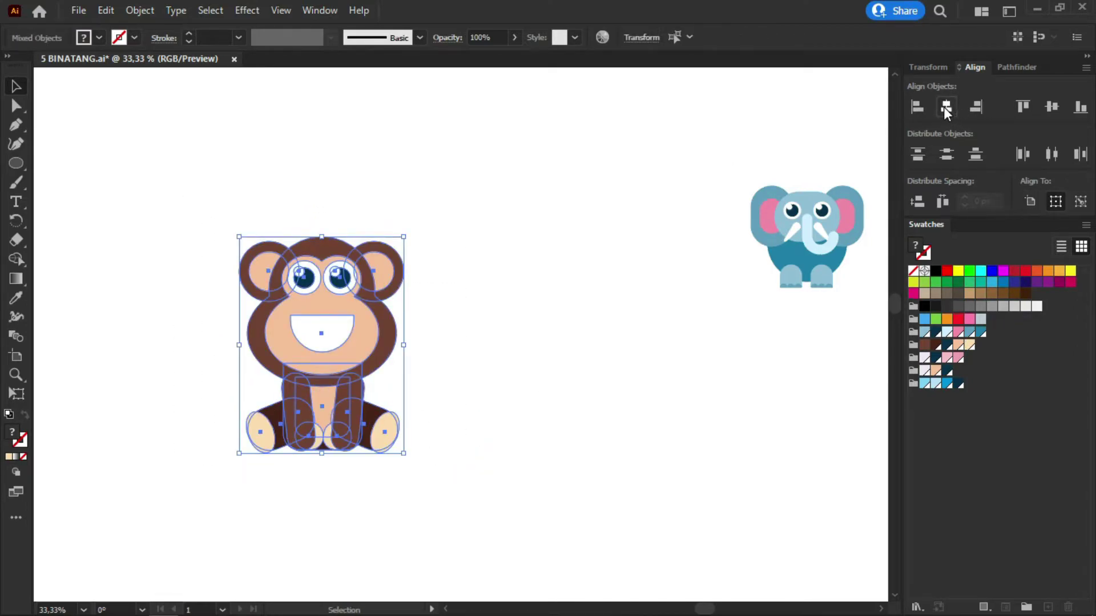
pyautogui.hotkey('ctrl', 'g')
# - Shrink the monkey, place it left of the elephant and align their bottoms
pyautogui.moveTo(372, 372); pyautogui.dragTo(724, 232)
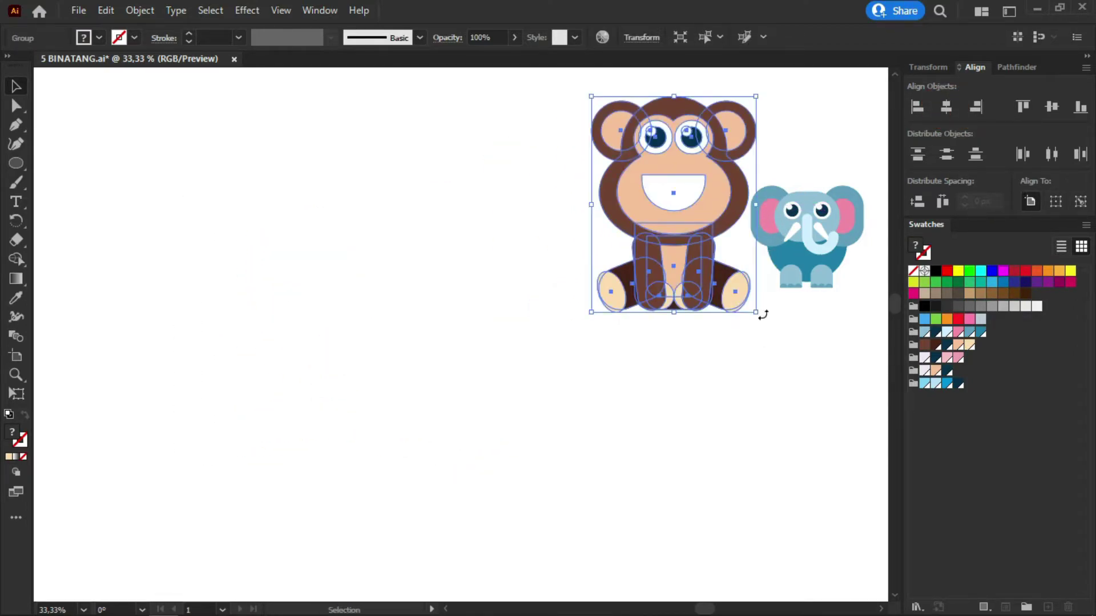
pyautogui.moveTo(755, 312); pyautogui.dragTo(665, 210)
pyautogui.moveTo(621, 172); pyautogui.dragTo(692, 258)
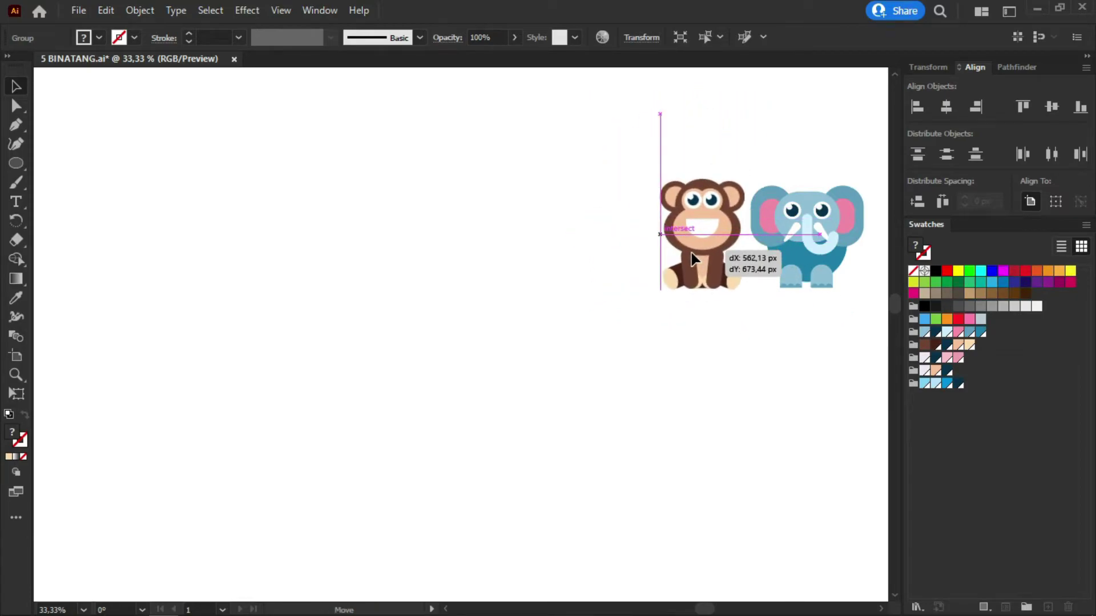
pyautogui.keyDown('shift'); pyautogui.click(792, 239); pyautogui.keyUp('shift')
pyautogui.click(1081, 107)
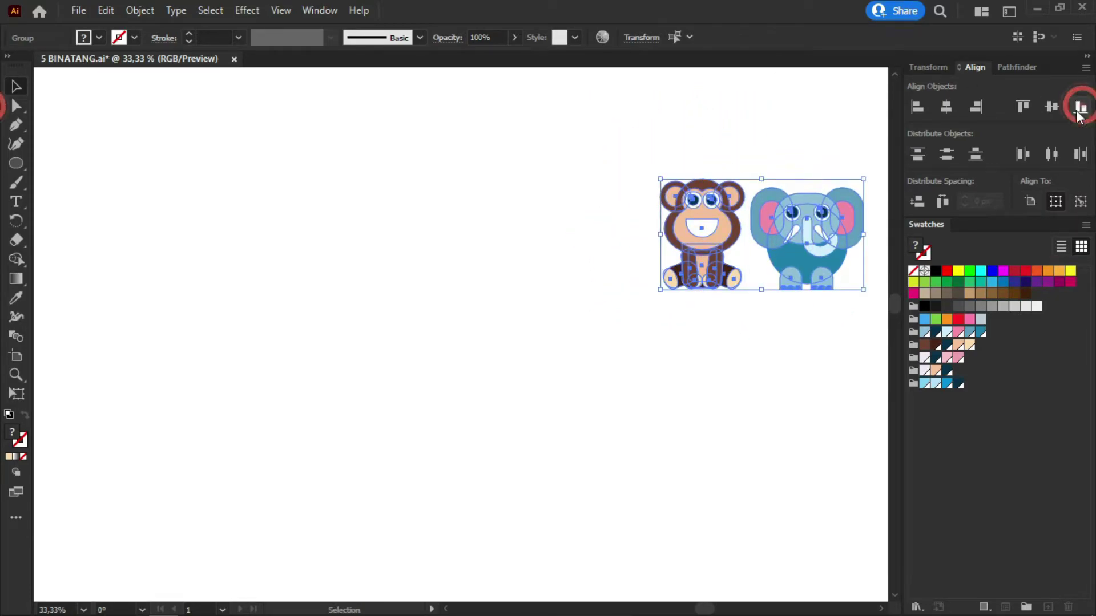
pyautogui.click(816, 352)
pyautogui.scroll(1, 416, 477)
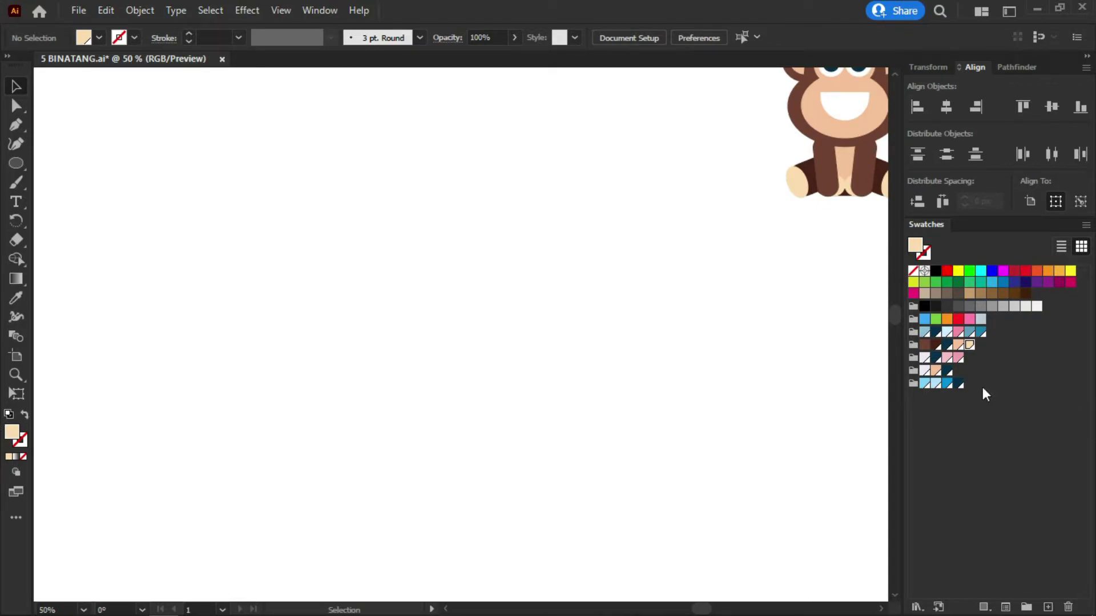
# - Draw a pale lavender rectangle for the cow and round its top corners
pyautogui.rightClick(16, 163)
pyautogui.click(61, 164)
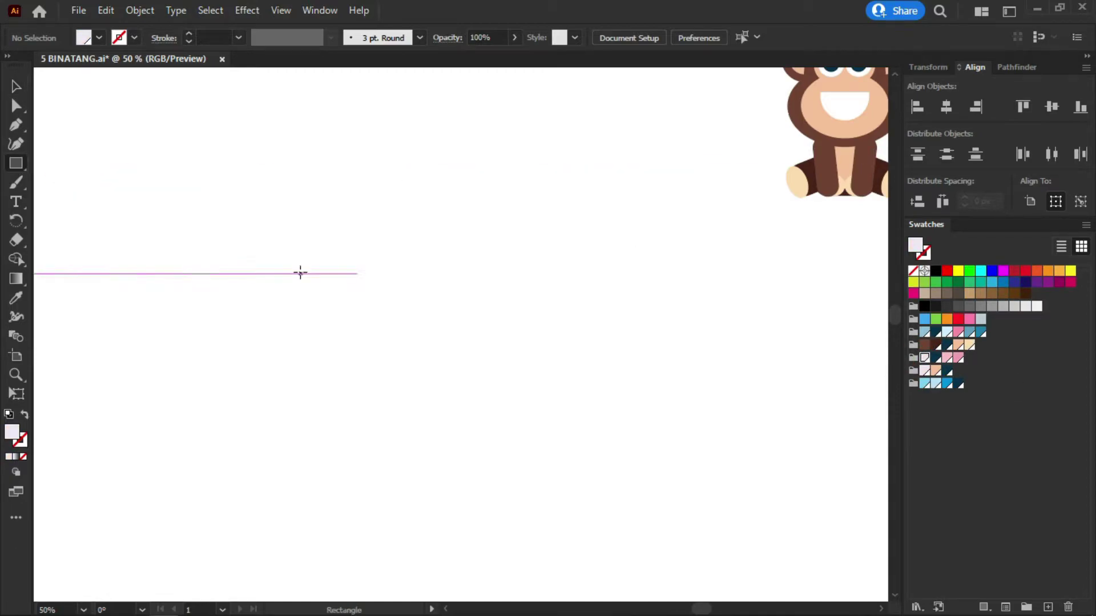
pyautogui.moveTo(294, 333); pyautogui.dragTo(448, 227)
pyautogui.press('a')
pyautogui.moveTo(264, 196)
pyautogui.mouseDown()
pyautogui.moveTo(489, 247)
pyautogui.moveTo(431, 251)
pyautogui.mouseUp()
pyautogui.press('v')
pyautogui.click(522, 238)
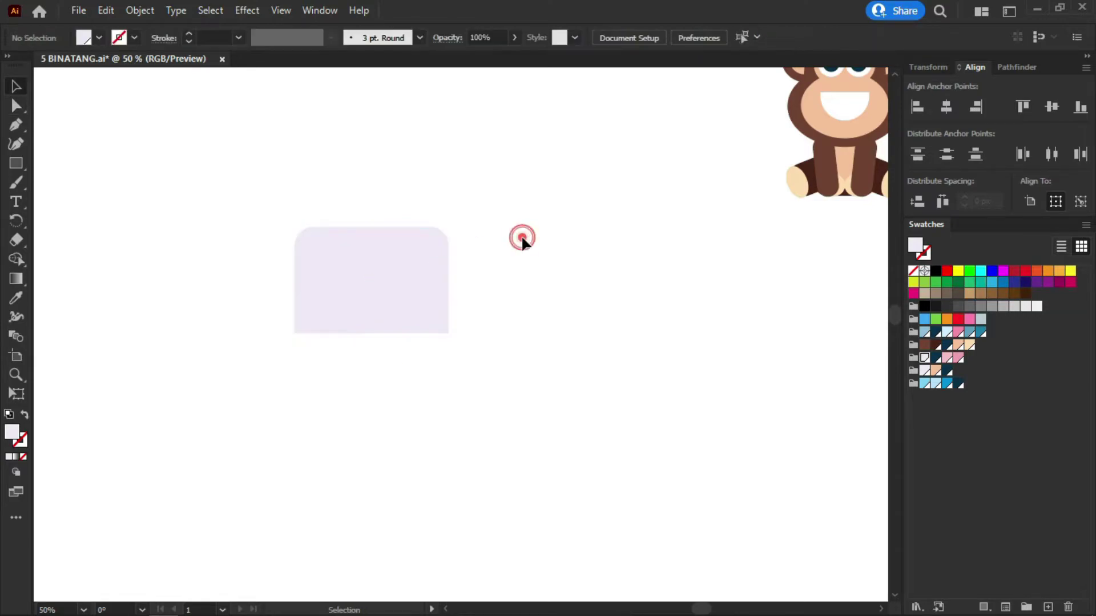
# - Draw a pink ellipse over the lavender shape and stretch it taller downward
pyautogui.rightClick(16, 163)
pyautogui.click(61, 178)
pyautogui.moveTo(371, 332); pyautogui.dragTo(475, 260)
pyautogui.press('v')
pyautogui.moveTo(396, 311); pyautogui.dragTo(396, 331)
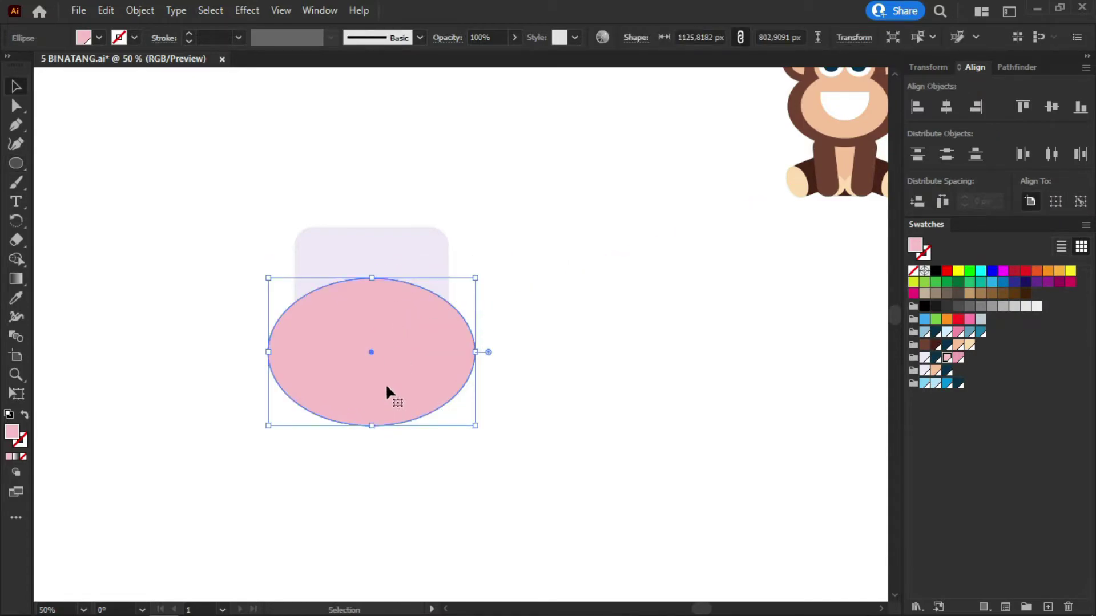
pyautogui.moveTo(374, 428); pyautogui.dragTo(375, 452)
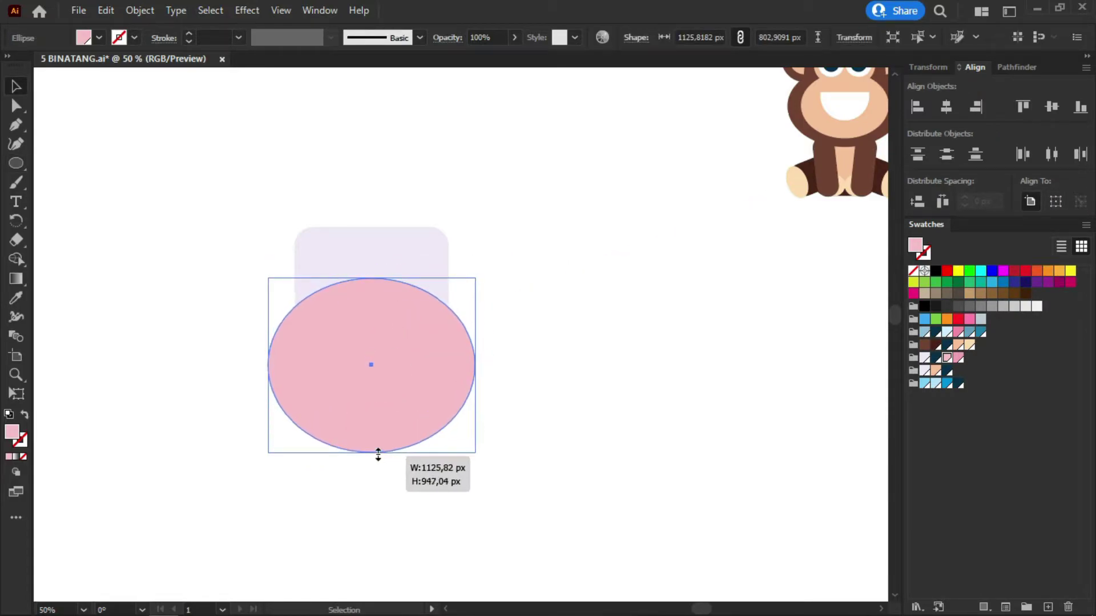
pyautogui.click(551, 359)
pyautogui.moveTo(440, 367); pyautogui.dragTo(441, 360)
pyautogui.click(542, 303)
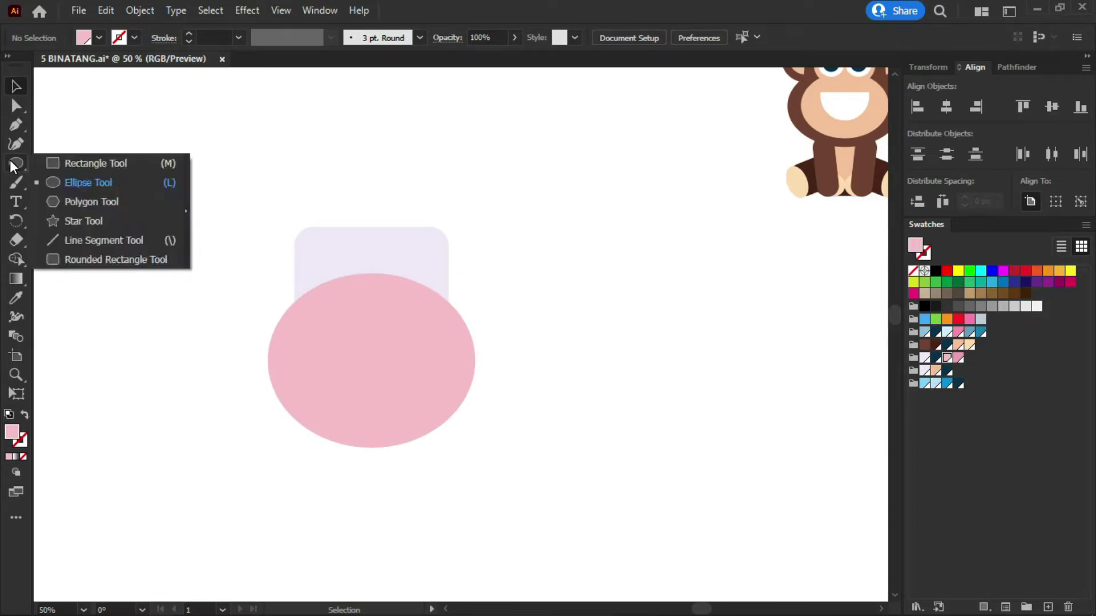
# - Draw a tall lavender rounded capsule left of the head with a smaller copy inside
pyautogui.moveTo(12, 166); pyautogui.dragTo(68, 161)
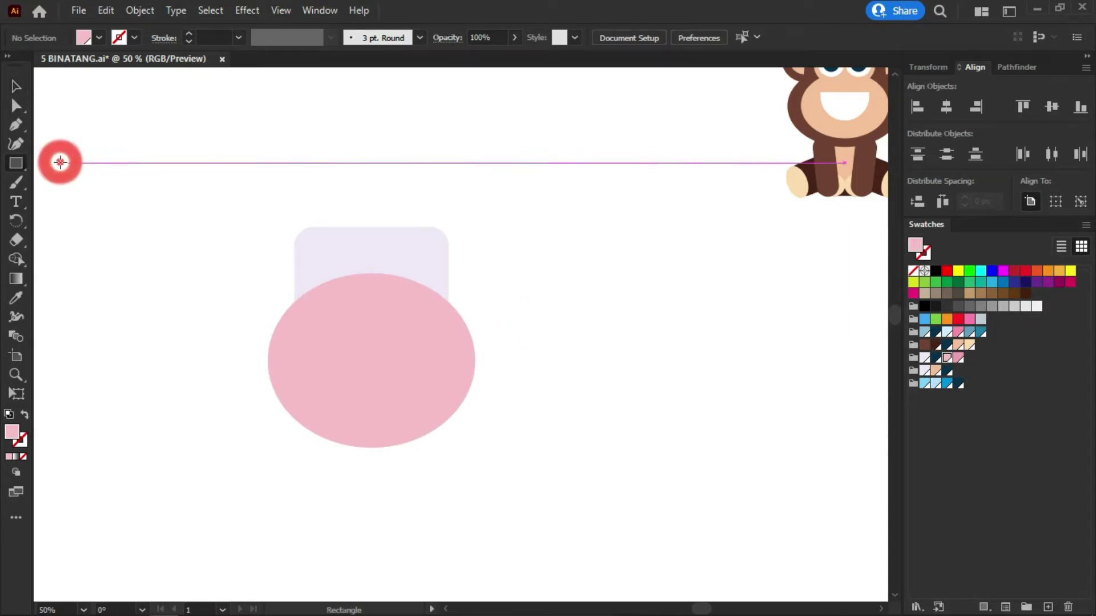
pyautogui.keyDown('ctrl'); pyautogui.click(354, 239); pyautogui.keyUp('ctrl')
pyautogui.moveTo(203, 216); pyautogui.dragTo(246, 317)
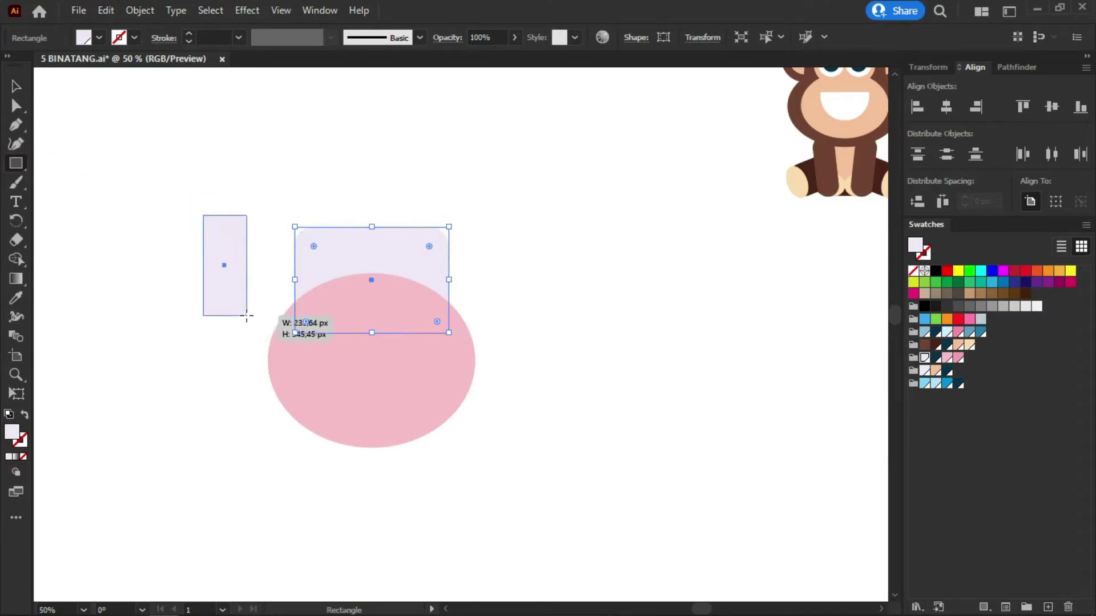
pyautogui.moveTo(237, 233); pyautogui.dragTo(201, 309)
pyautogui.press('v')
pyautogui.moveTo(251, 266); pyautogui.dragTo(255, 265)
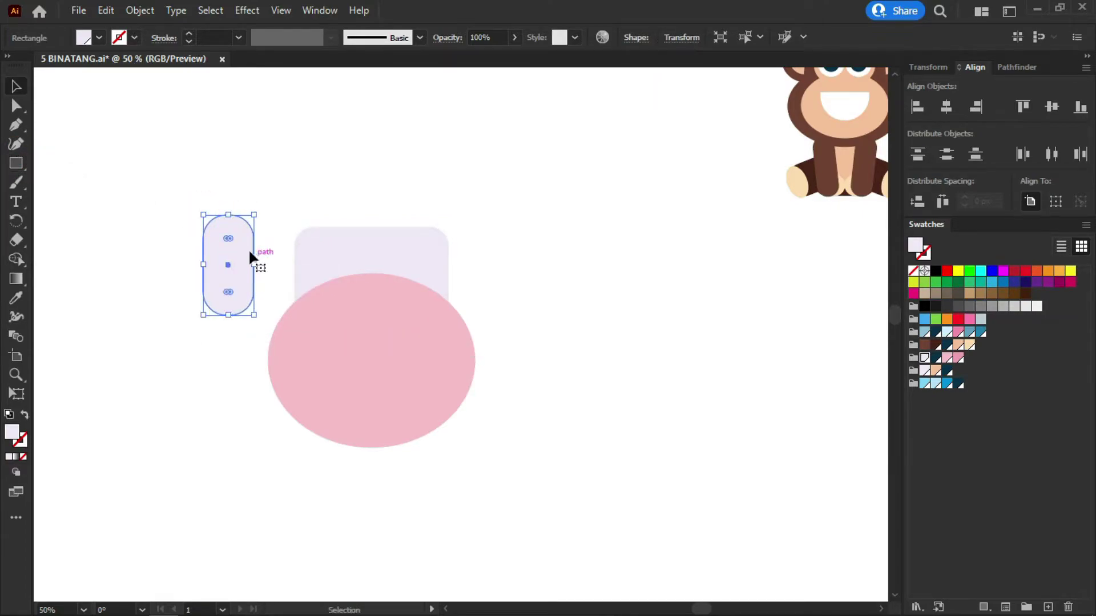
pyautogui.moveTo(186, 296); pyautogui.dragTo(187, 297)
pyautogui.moveTo(253, 215); pyautogui.dragTo(244, 236)
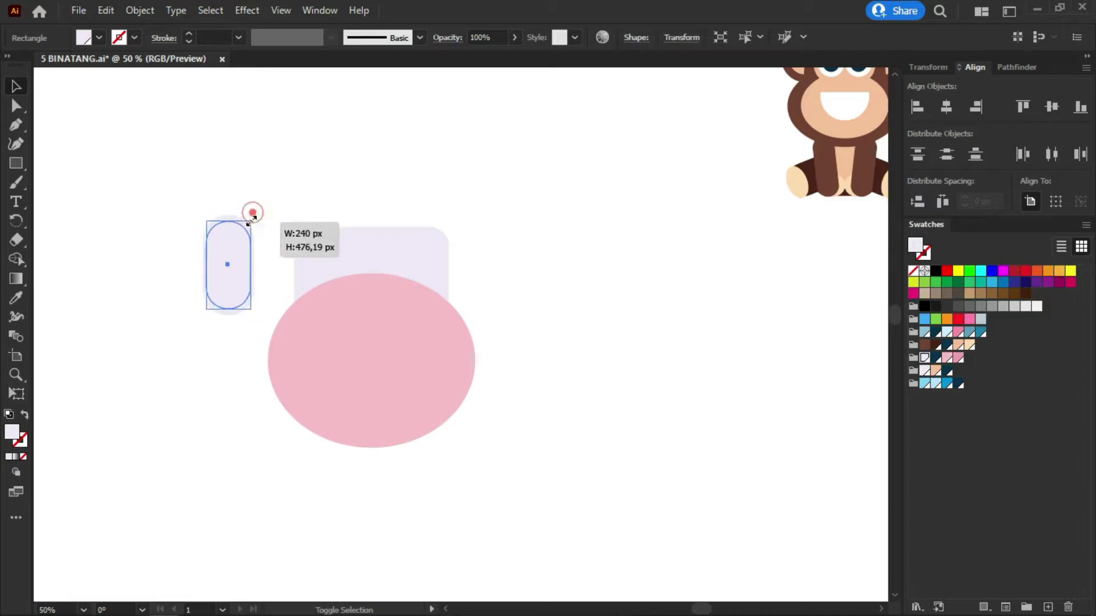
# - Give the inner capsule the muzzle's pink and group both capsules into one ear
pyautogui.click(16, 297)
pyautogui.click(359, 369)
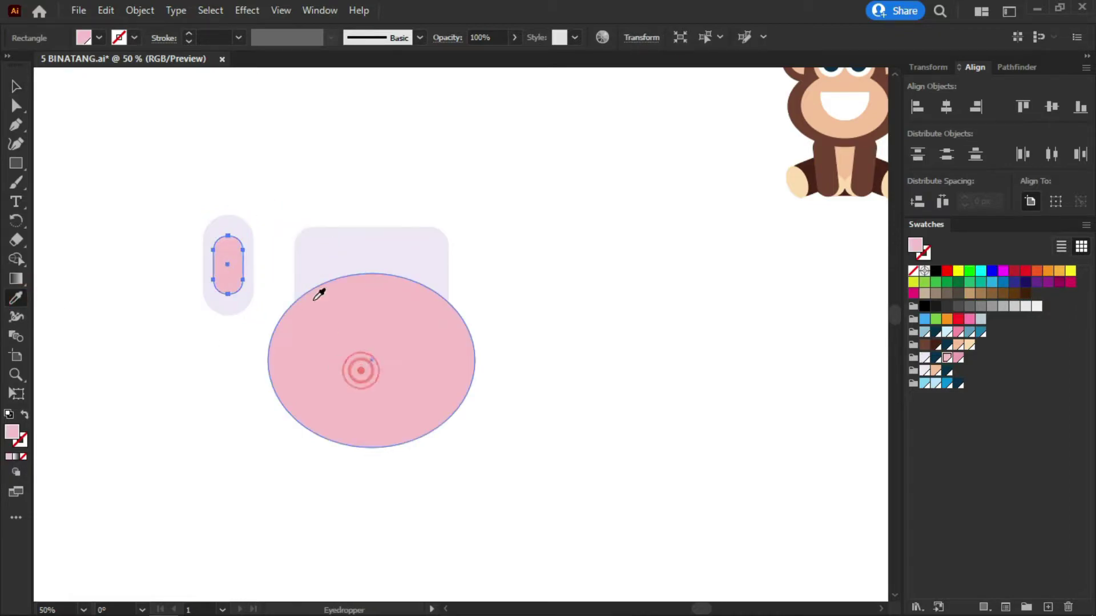
pyautogui.press('v')
pyautogui.click(272, 199)
pyautogui.moveTo(250, 297)
pyautogui.mouseDown()
pyautogui.moveTo(257, 311)
pyautogui.moveTo(305, 235)
pyautogui.mouseUp()
pyautogui.hotkey('ctrl', 'g')
# - Tilt the ear outward, change its stacking order and shrink it slightly
pyautogui.click(269, 203)
pyautogui.rightClick(282, 232)
pyautogui.click(502, 418)
pyautogui.moveTo(332, 285); pyautogui.dragTo(321, 268)
pyautogui.click(338, 167)
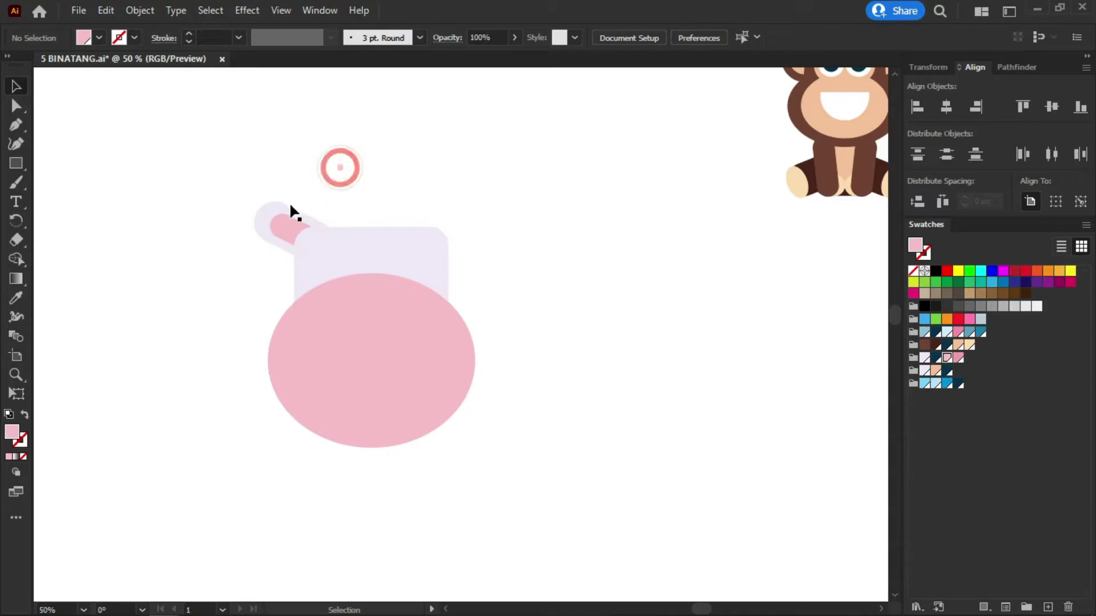
pyautogui.click(286, 226)
# - Reflect a copy of the ear and move it to the head's right top corner
pyautogui.rightClick(282, 229)
pyautogui.click(497, 464)
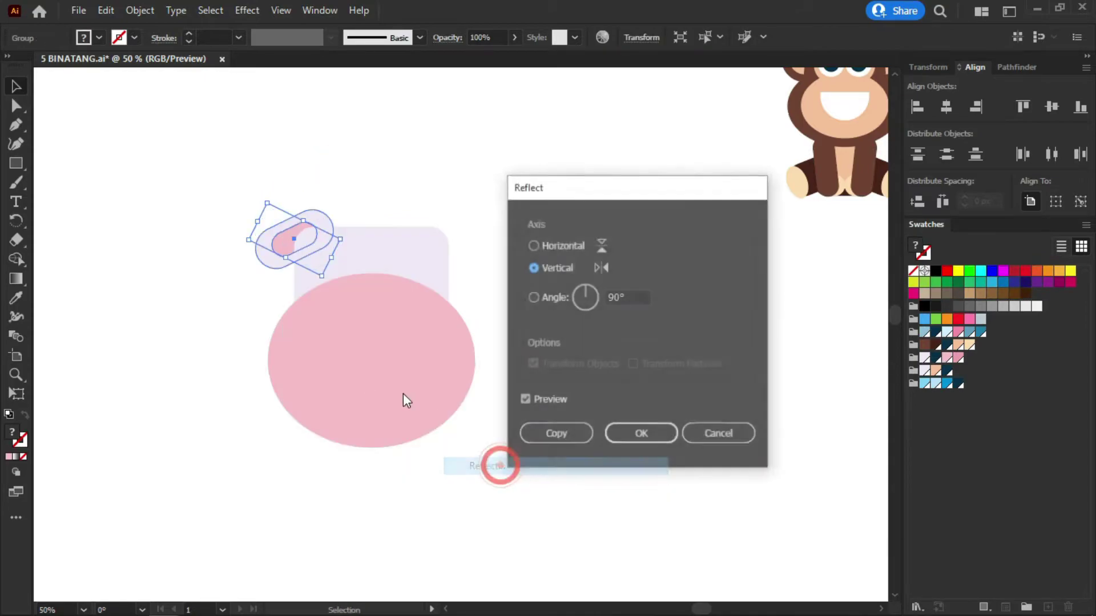
pyautogui.click(552, 433)
pyautogui.moveTo(274, 247); pyautogui.dragTo(434, 254)
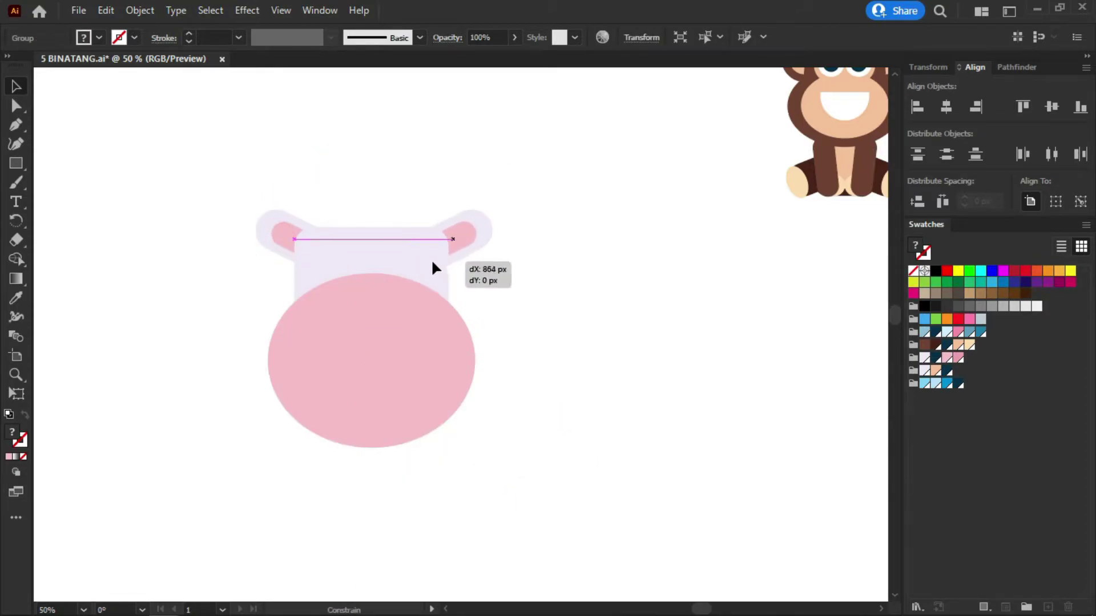
pyautogui.keyDown('shift'); pyautogui.click(282, 237); pyautogui.keyUp('shift')
pyautogui.click(561, 274)
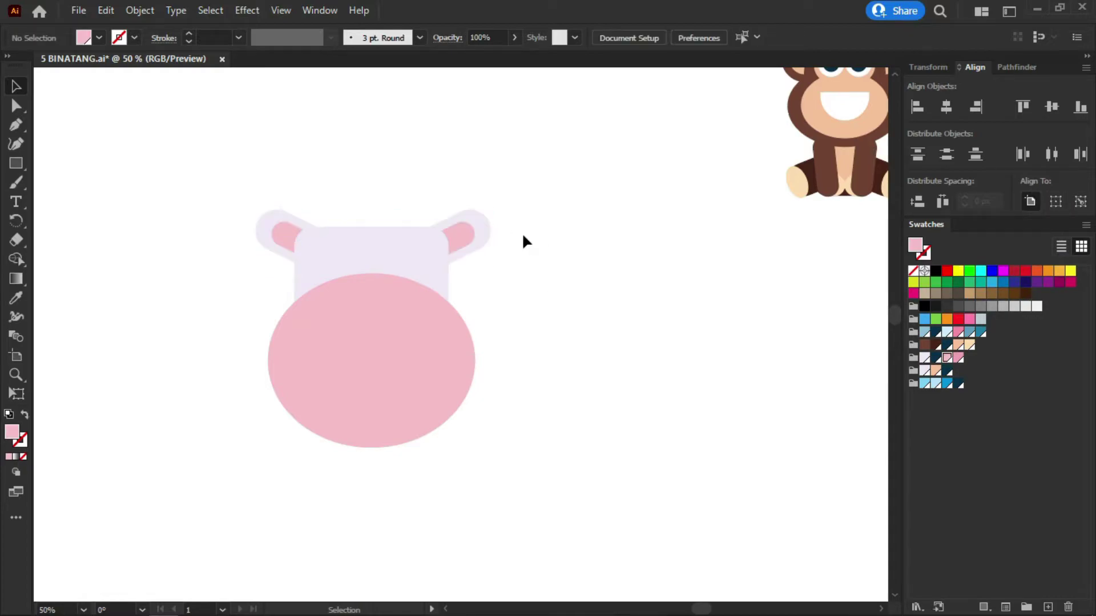
# - Draw a dark navy three-sided polygon triangle and enlarge it
pyautogui.click(936, 333)
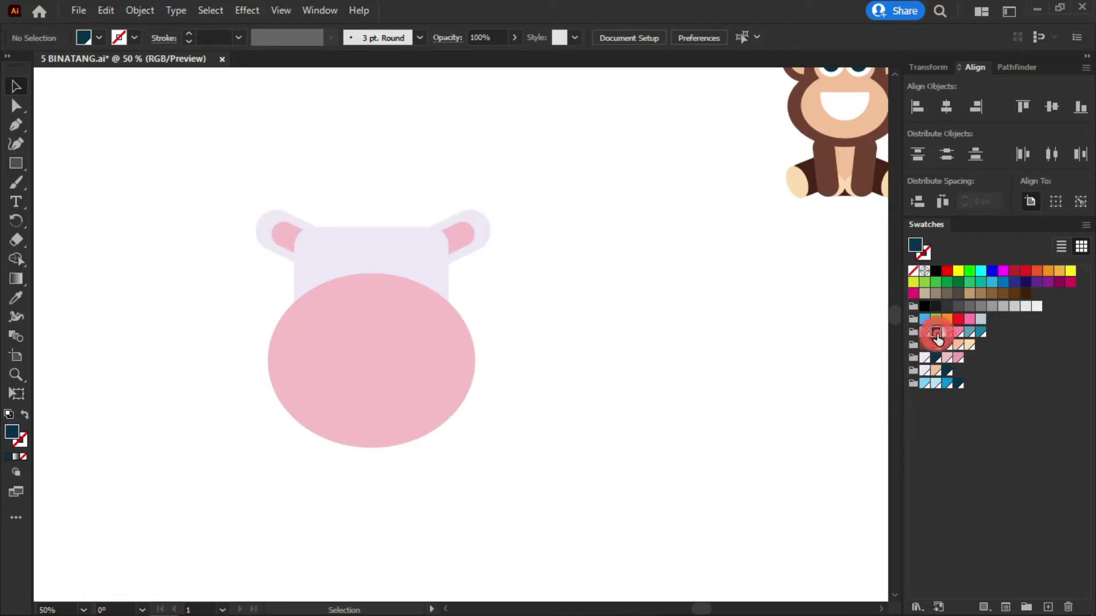
pyautogui.click(14, 164)
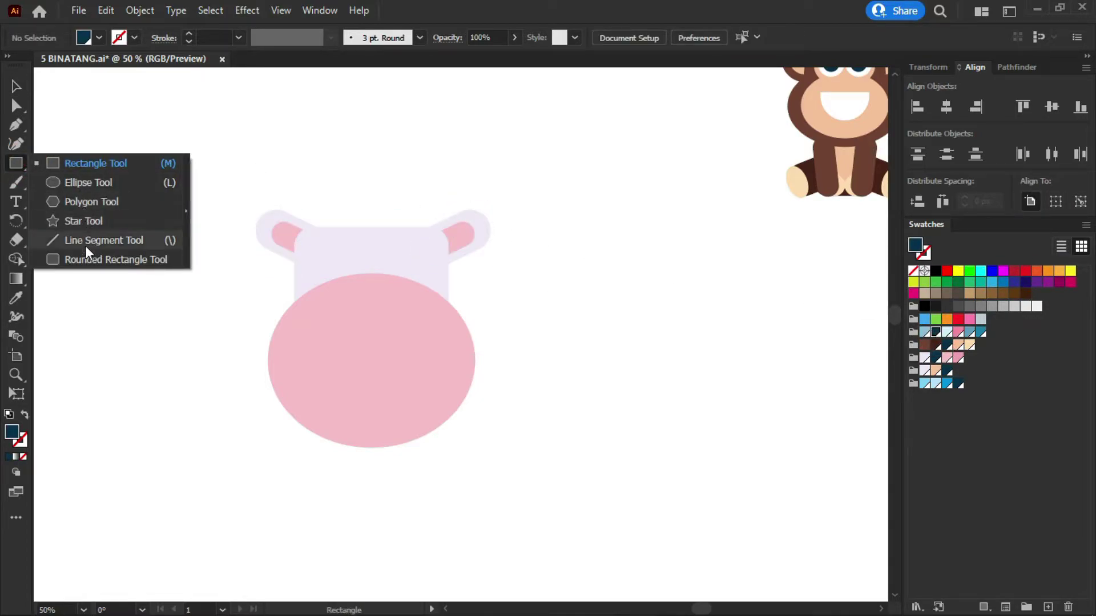
pyautogui.click(86, 205)
pyautogui.click(118, 217)
pyautogui.click(164, 266)
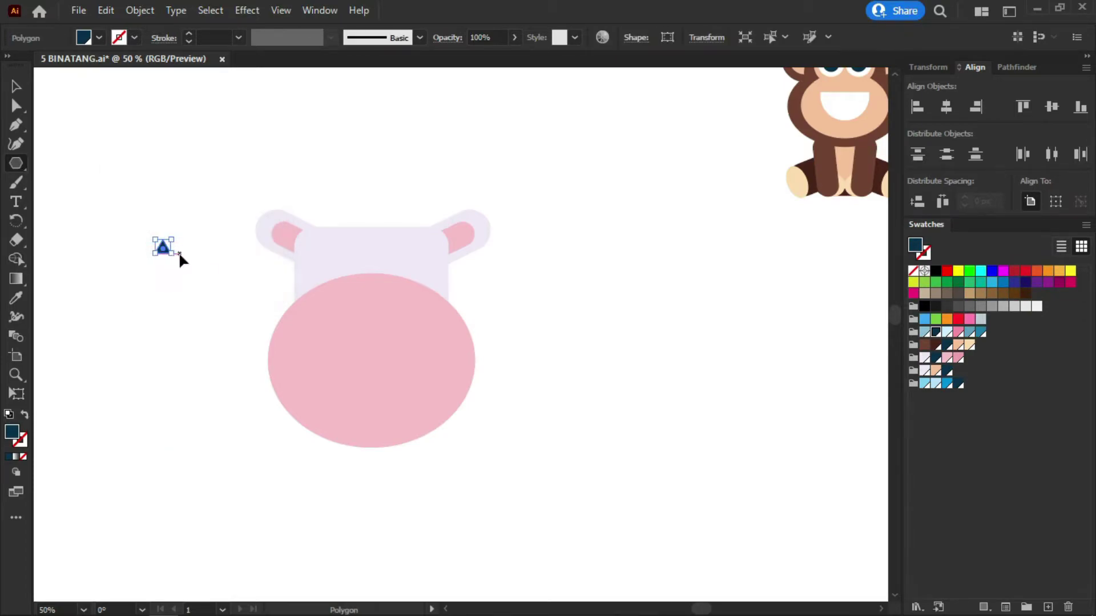
pyautogui.moveTo(178, 232)
pyautogui.mouseDown()
pyautogui.moveTo(232, 159)
pyautogui.moveTo(196, 286)
pyautogui.mouseUp()
# - Round the triangle's corners and stretch it into a slim teardrop horn
pyautogui.press('a')
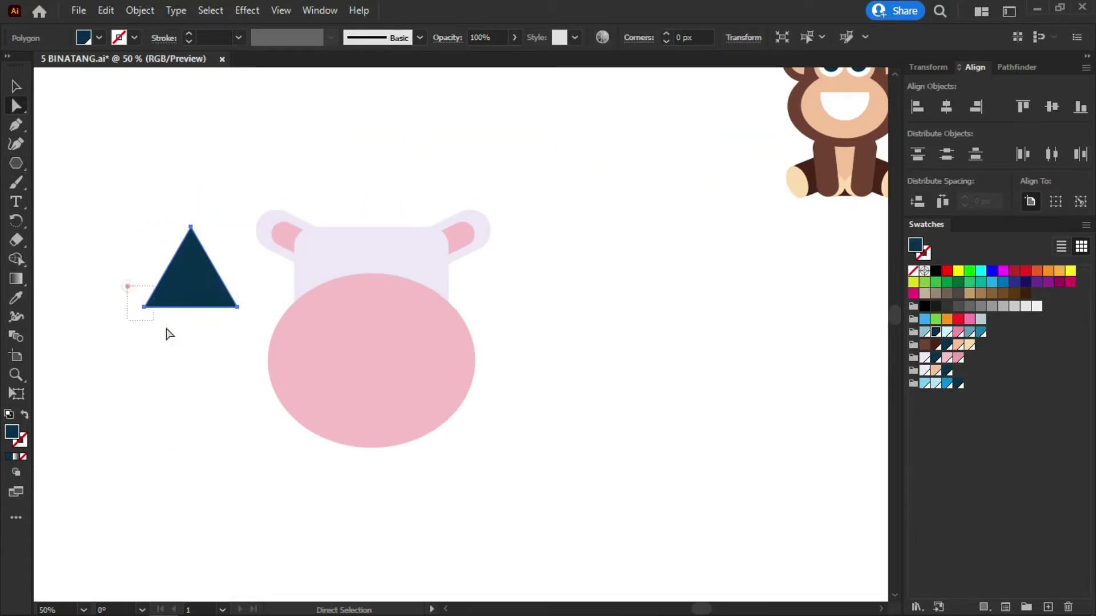
pyautogui.moveTo(127, 282); pyautogui.dragTo(255, 343)
pyautogui.moveTo(205, 280); pyautogui.dragTo(190, 276)
pyautogui.press('v')
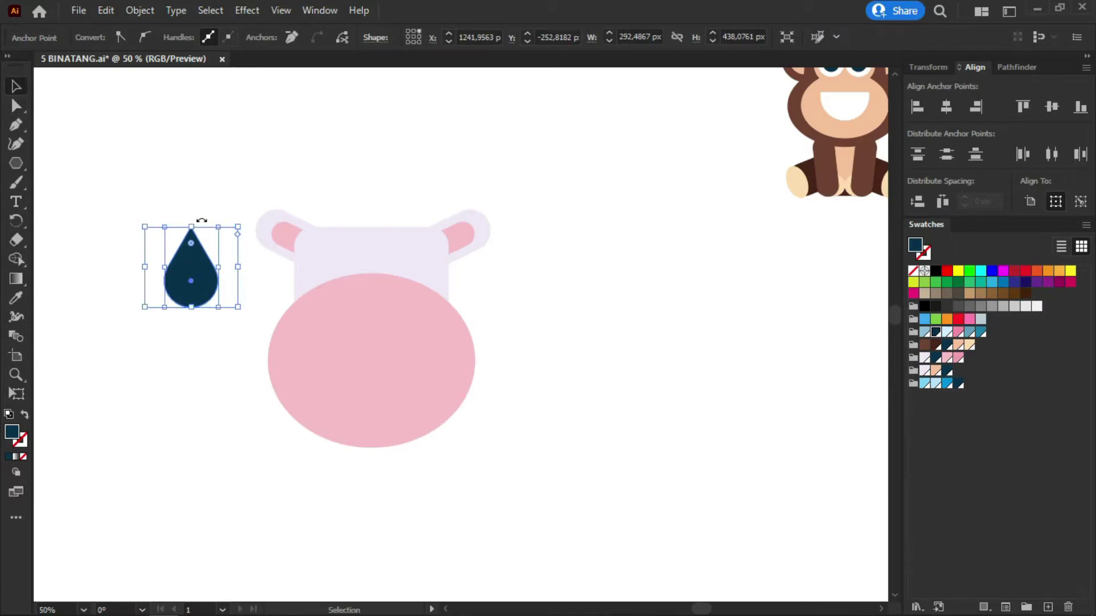
pyautogui.moveTo(192, 231)
pyautogui.mouseDown()
pyautogui.moveTo(192, 176)
pyautogui.moveTo(194, 214)
pyautogui.mouseUp()
pyautogui.press('a')
pyautogui.click(191, 178)
pyautogui.press('v')
pyautogui.moveTo(238, 244); pyautogui.dragTo(221, 244)
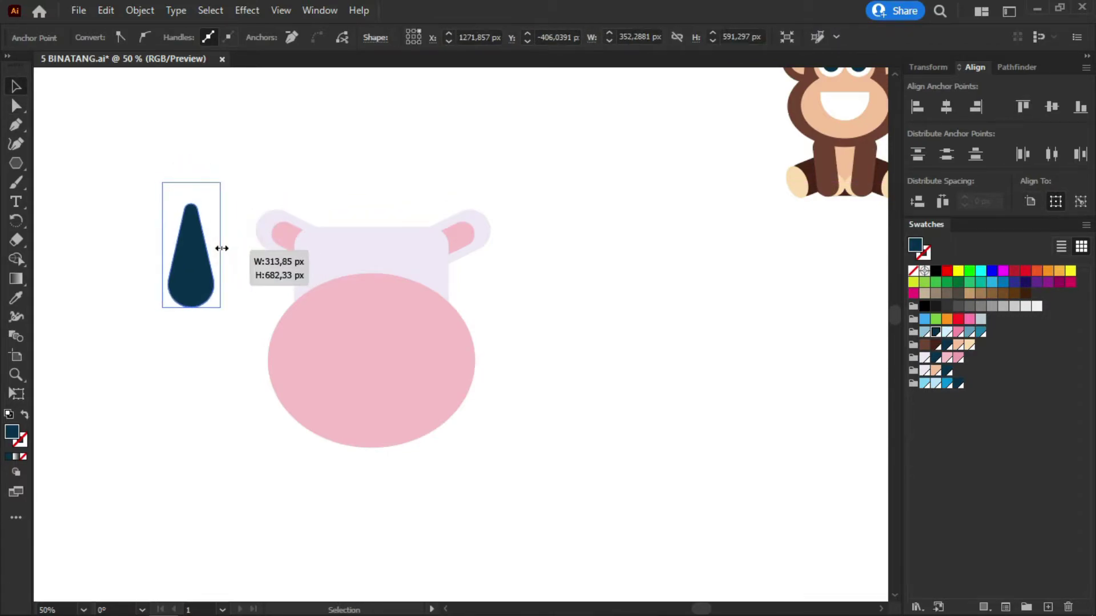
# - Tilt the horn, send it behind the head, and resize it onto the head's left top
pyautogui.moveTo(225, 314); pyautogui.dragTo(263, 286)
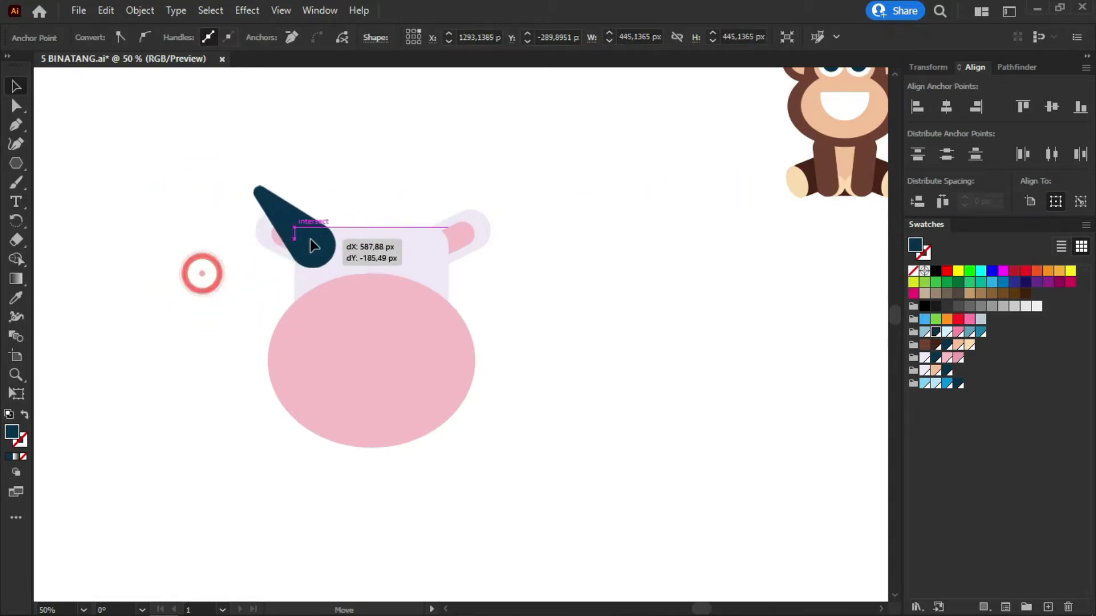
pyautogui.moveTo(194, 263); pyautogui.dragTo(343, 229)
pyautogui.rightClick(333, 222)
pyautogui.click(528, 564)
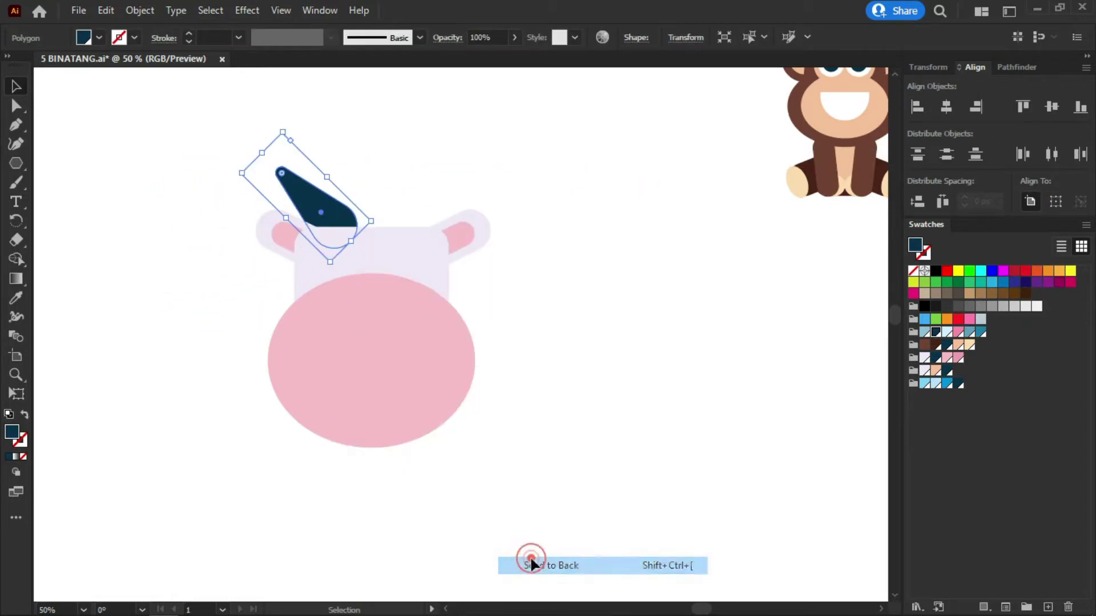
pyautogui.click(399, 188)
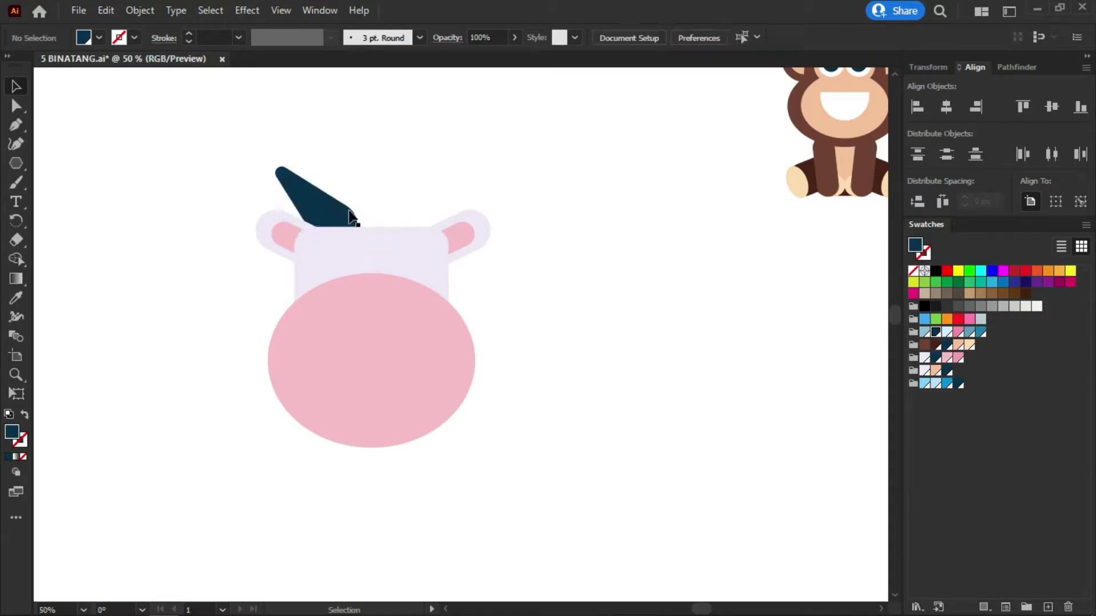
pyautogui.click(319, 199)
pyautogui.moveTo(371, 222)
pyautogui.mouseDown()
pyautogui.moveTo(364, 243)
pyautogui.moveTo(350, 223)
pyautogui.mouseUp()
pyautogui.moveTo(285, 157); pyautogui.dragTo(313, 182)
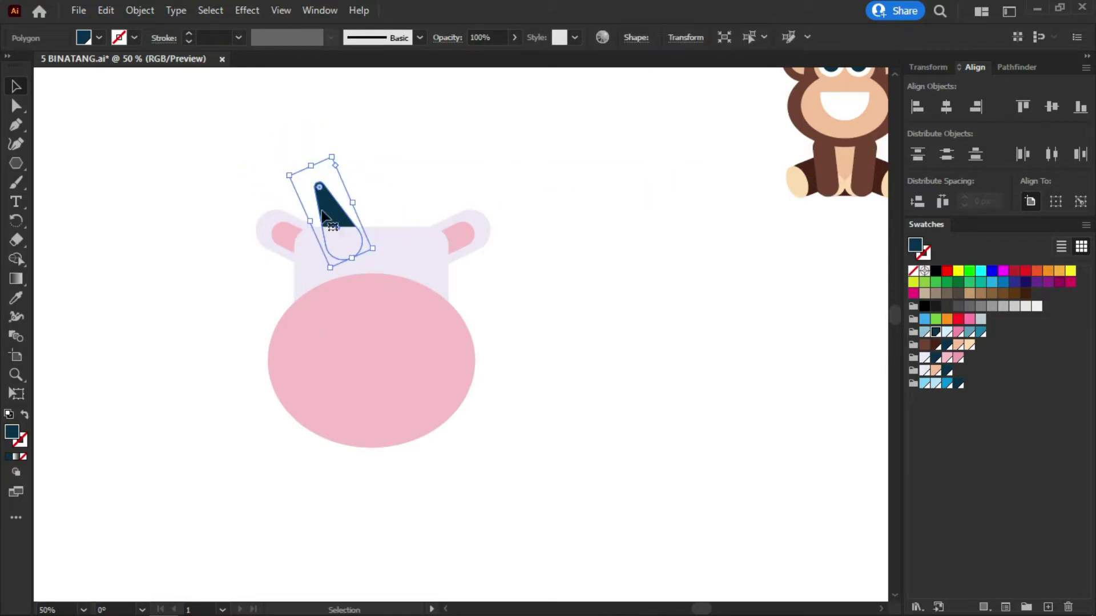
# - Reflect a copy of the horn and move it to the head's right side
pyautogui.rightClick(324, 215)
pyautogui.click(534, 398)
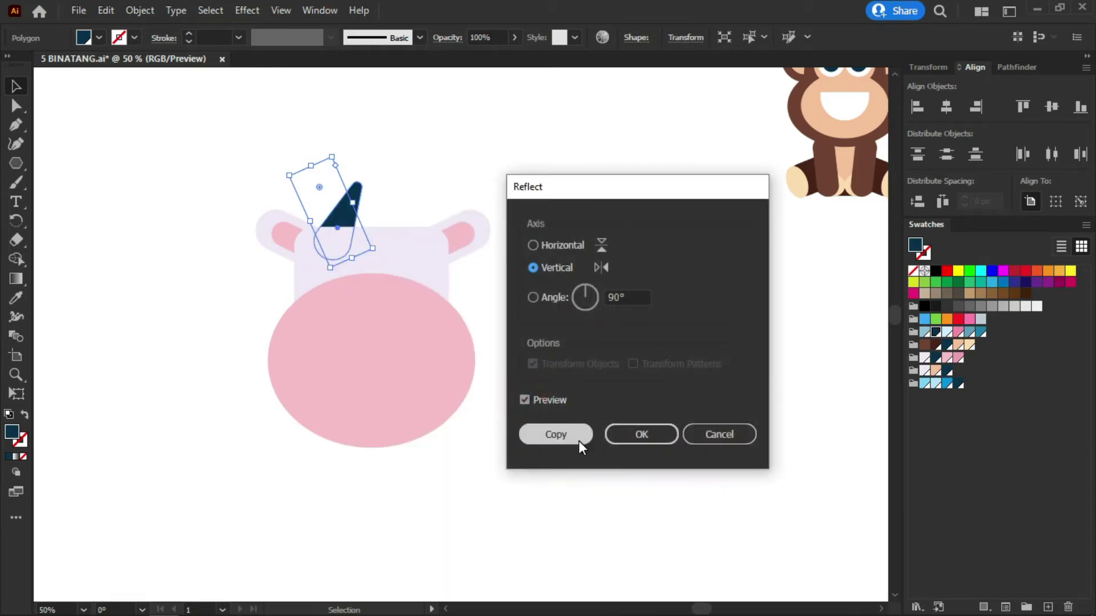
pyautogui.click(555, 435)
pyautogui.moveTo(351, 211); pyautogui.dragTo(423, 211)
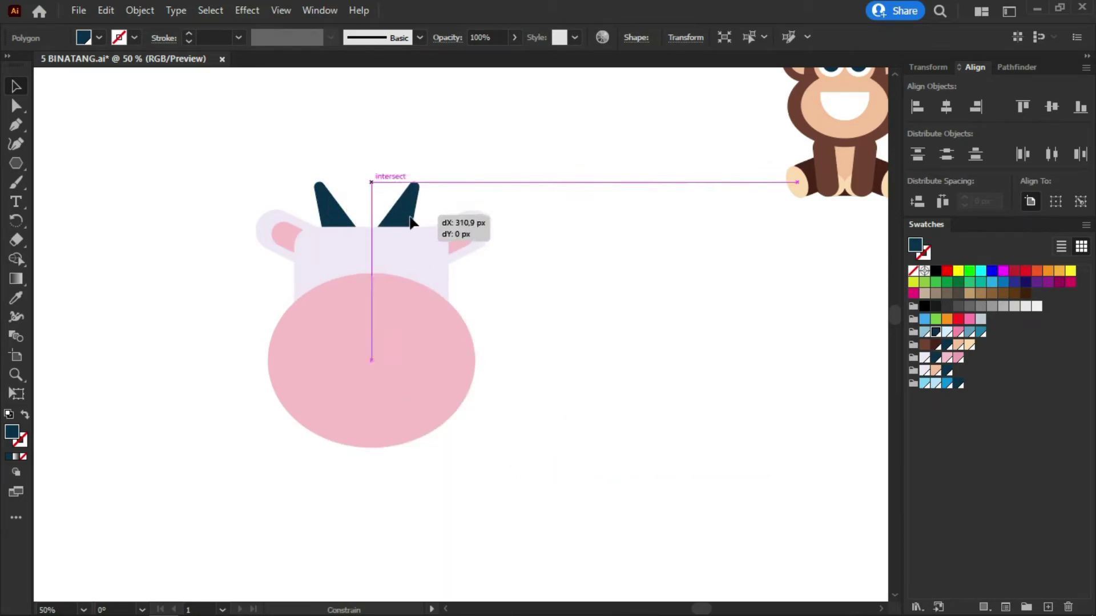
# - Select the horns, ears, head and muzzle and centre them horizontally
pyautogui.keyDown('shift'); pyautogui.click(339, 211); pyautogui.keyUp('shift')
pyautogui.keyDown('shift'); pyautogui.click(420, 261); pyautogui.keyUp('shift')
pyautogui.keyDown('shift'); pyautogui.click(477, 227); pyautogui.keyUp('shift')
pyautogui.keyDown('shift'); pyautogui.click(402, 388); pyautogui.keyUp('shift')
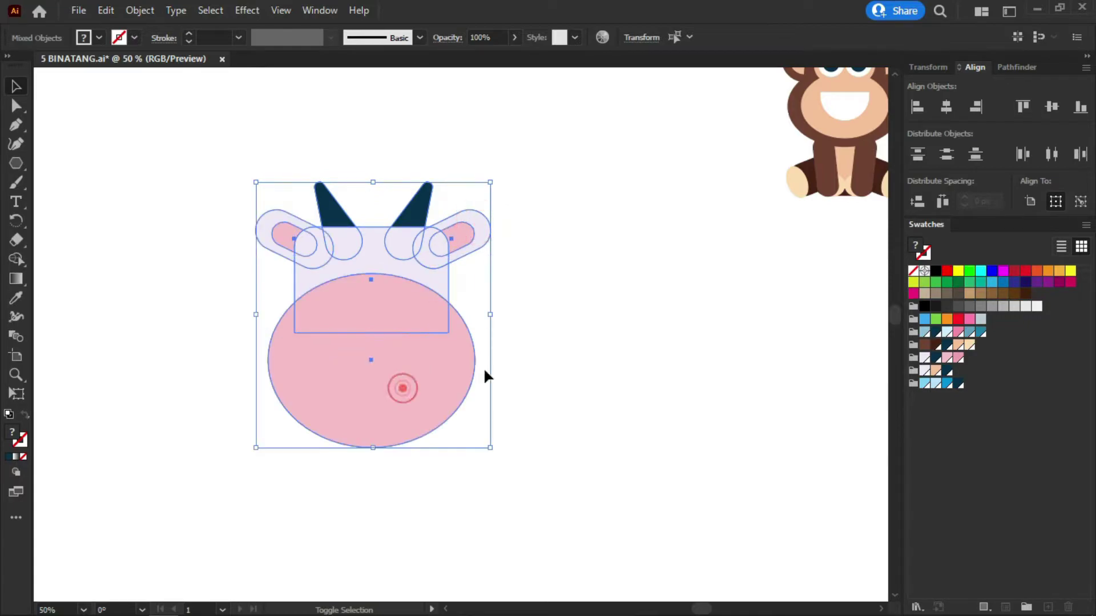
pyautogui.click(947, 106)
# - Draw a navy circle over the head's upper right and trim away the part outside the head
pyautogui.click(662, 281)
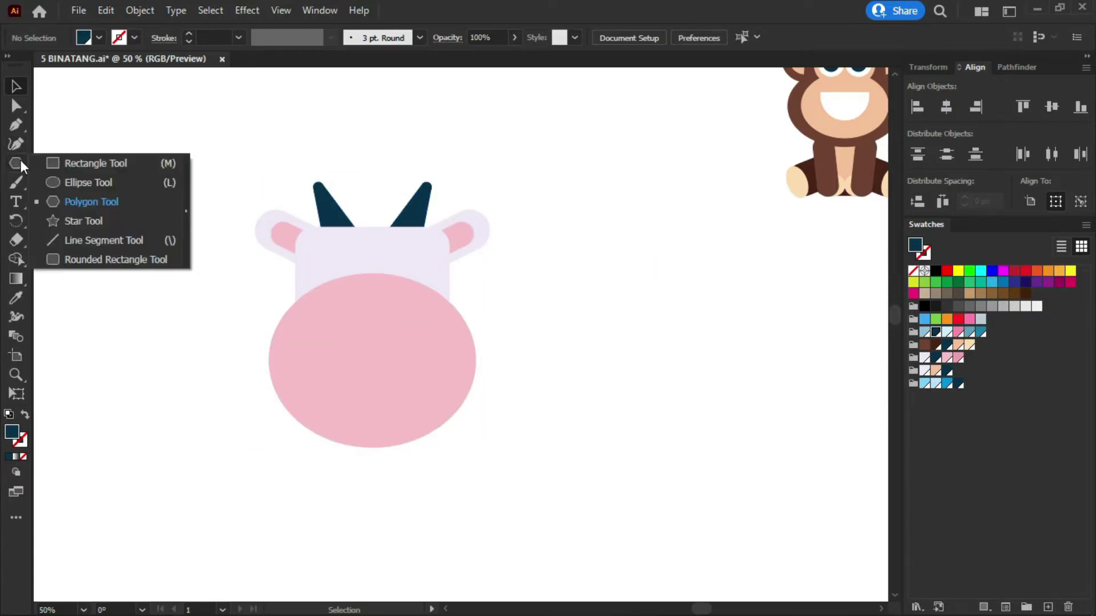
pyautogui.moveTo(16, 163); pyautogui.dragTo(64, 181)
pyautogui.moveTo(431, 245); pyautogui.dragTo(484, 215)
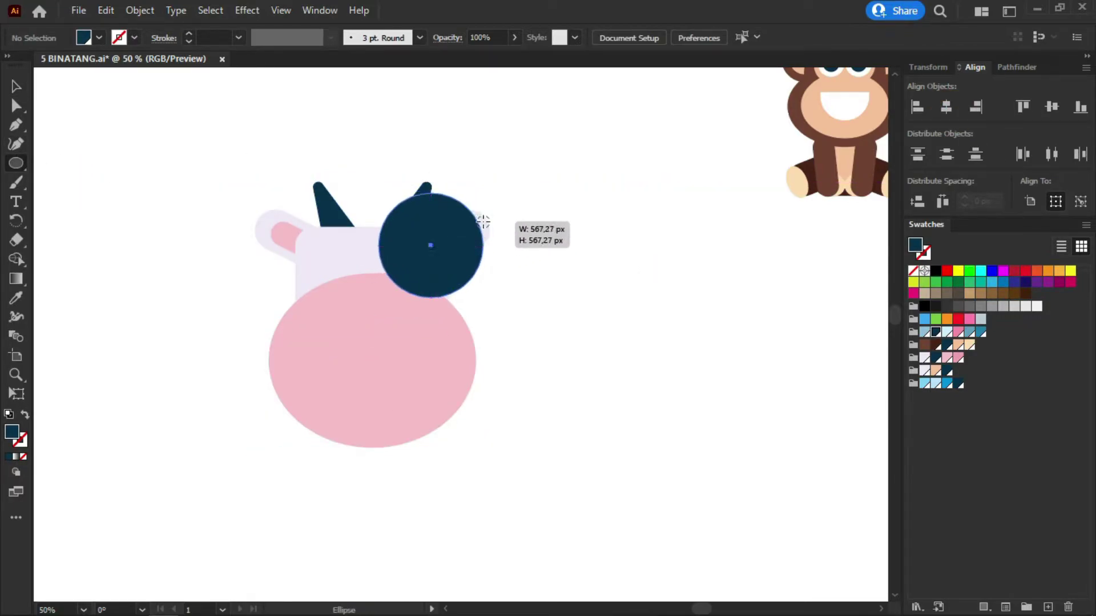
pyautogui.press('v')
pyautogui.keyDown('shift'); pyautogui.click(334, 247); pyautogui.keyUp('shift')
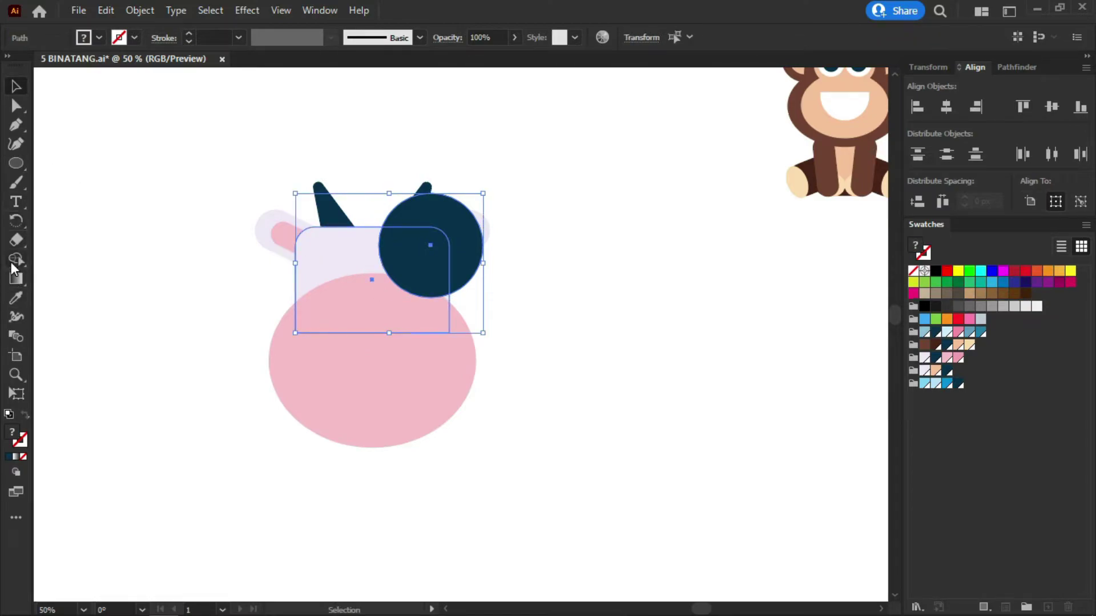
pyautogui.click(15, 260)
pyautogui.keyDown('alt'); pyautogui.click(472, 262); pyautogui.keyUp('alt')
pyautogui.press('v')
# - Bring the pink muzzle to the front
pyautogui.click(614, 303)
pyautogui.click(358, 348)
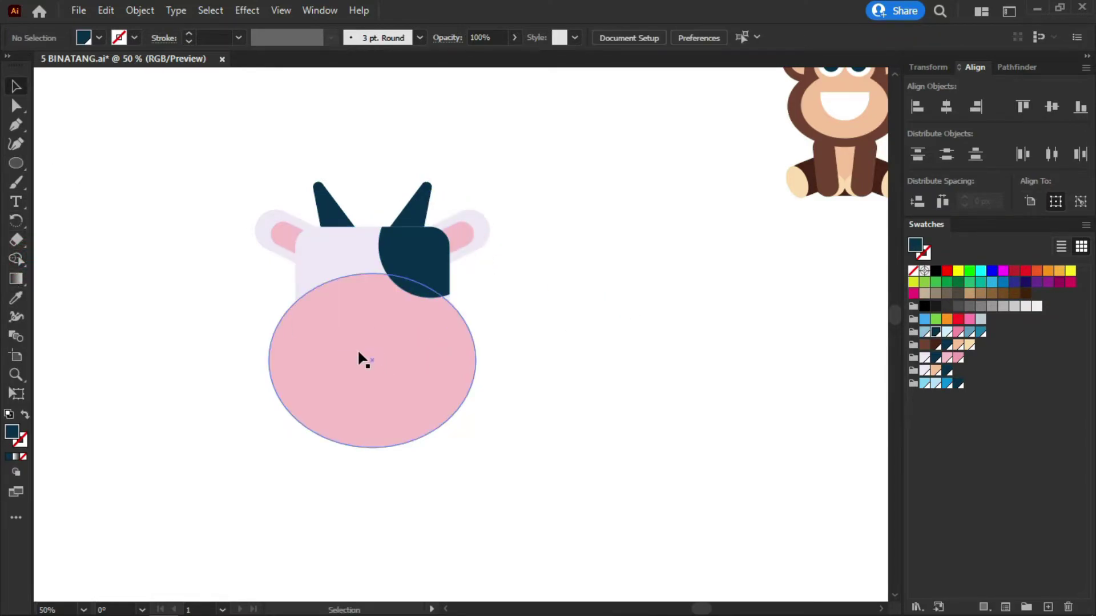
pyautogui.rightClick(359, 348)
pyautogui.click(579, 458)
pyautogui.click(608, 362)
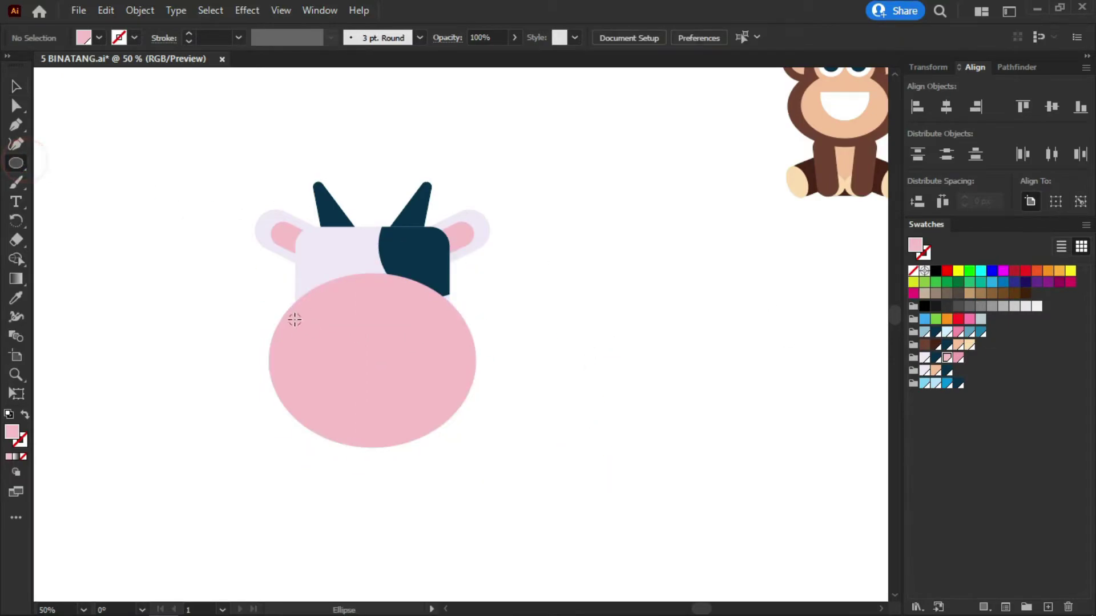
# - Draw a circle, shrink it and fill it with navy as the pupil
pyautogui.moveTo(289, 352)
pyautogui.mouseDown()
pyautogui.moveTo(176, 240)
pyautogui.moveTo(224, 306)
pyautogui.mouseUp()
pyautogui.press('v')
pyautogui.scroll(2, 317, 269)
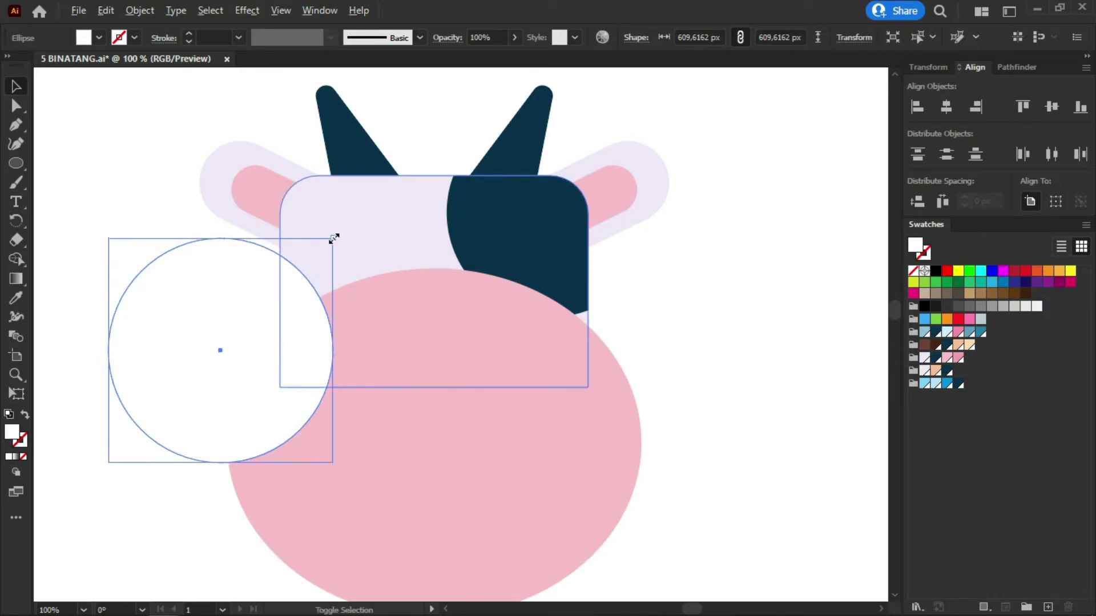
pyautogui.moveTo(332, 238); pyautogui.dragTo(304, 266)
pyautogui.press('i')
pyautogui.click(512, 219)
pyautogui.press('v')
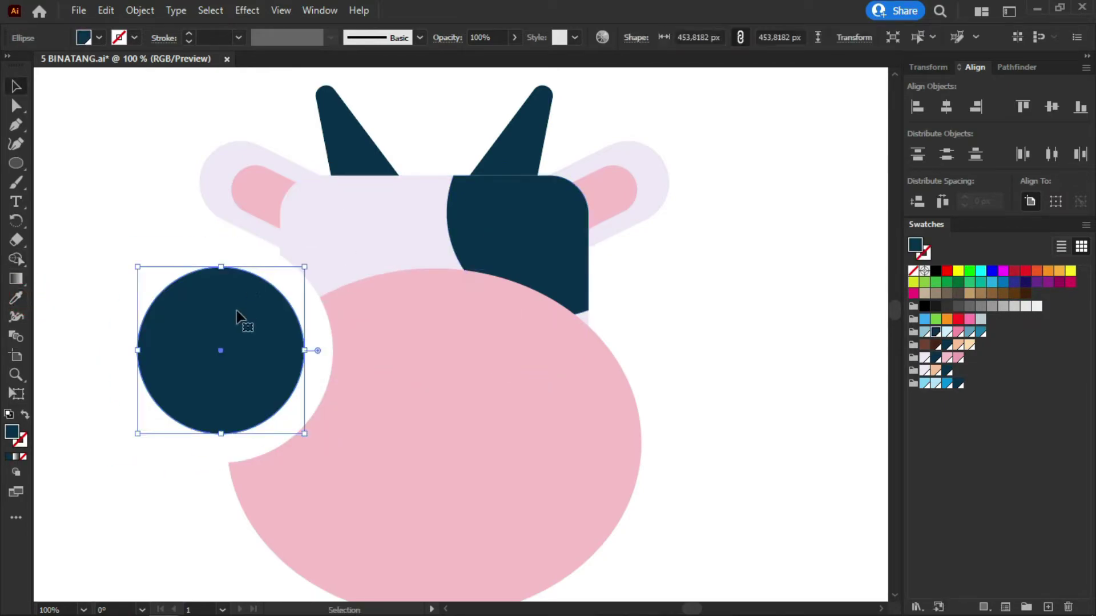
# - Copy the pupil into a small white highlight on its upper left
pyautogui.moveTo(251, 341); pyautogui.dragTo(243, 312)
pyautogui.press('i')
pyautogui.click(110, 196)
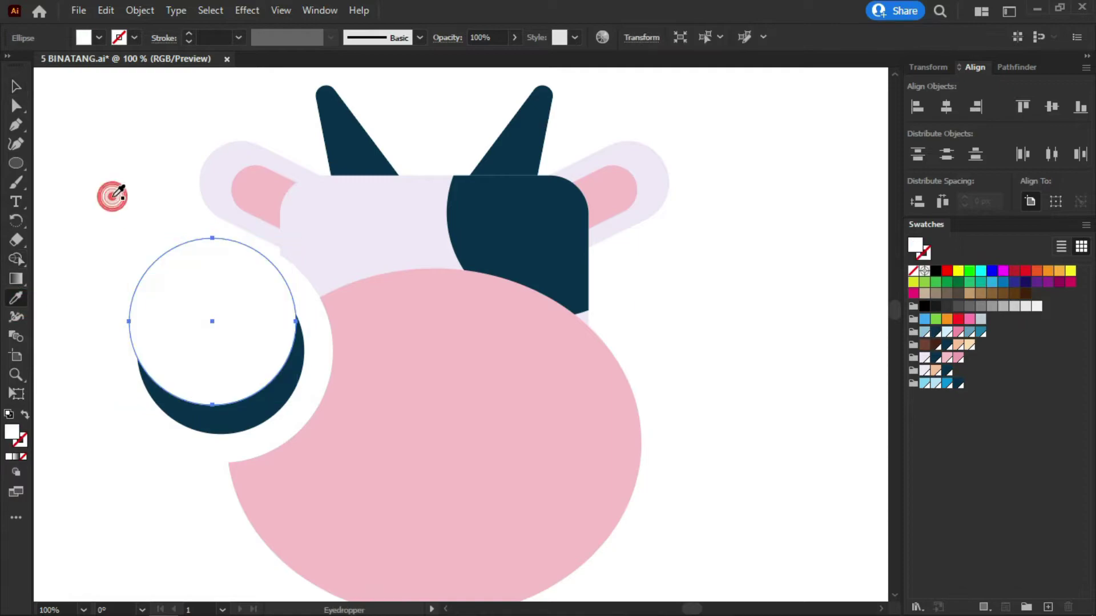
pyautogui.press('v')
pyautogui.moveTo(296, 405); pyautogui.dragTo(183, 294)
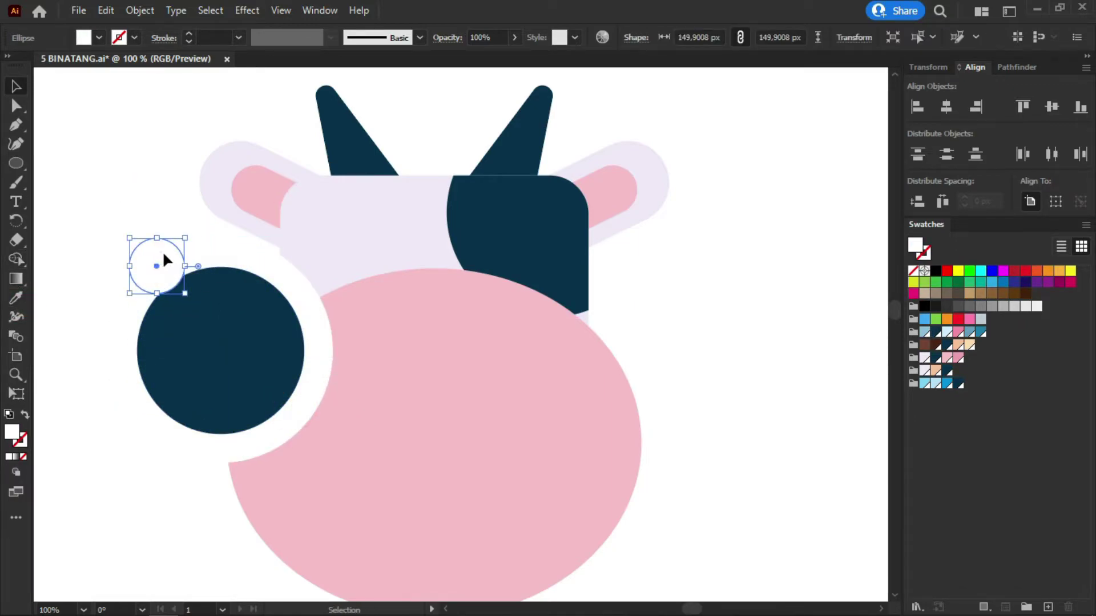
pyautogui.moveTo(162, 251); pyautogui.dragTo(197, 272)
pyautogui.moveTo(224, 317); pyautogui.dragTo(234, 325)
# - Group ring, pupil and highlight into one eye, then shrink it onto the face
pyautogui.keyDown('shift'); pyautogui.click(213, 386); pyautogui.keyUp('shift')
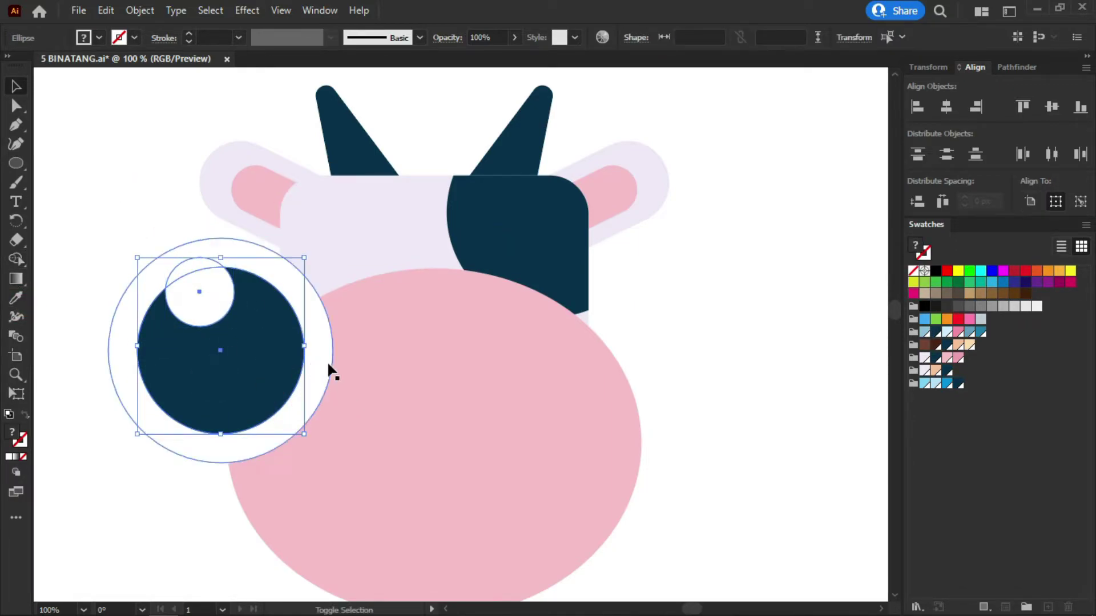
pyautogui.keyDown('shift'); pyautogui.click(327, 360); pyautogui.keyUp('shift')
pyautogui.hotkey('ctrl', 'g')
pyautogui.moveTo(334, 461); pyautogui.dragTo(269, 362)
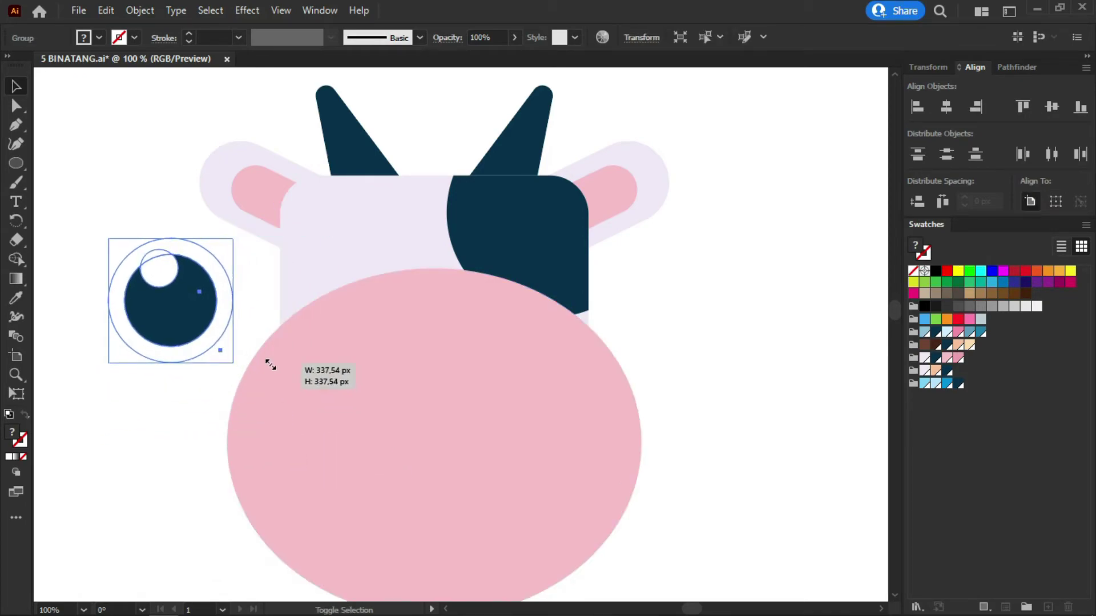
pyautogui.moveTo(177, 302); pyautogui.dragTo(503, 265)
# - Select both eyes and ungroup them
pyautogui.keyDown('shift'); pyautogui.click(406, 183); pyautogui.keyUp('shift')
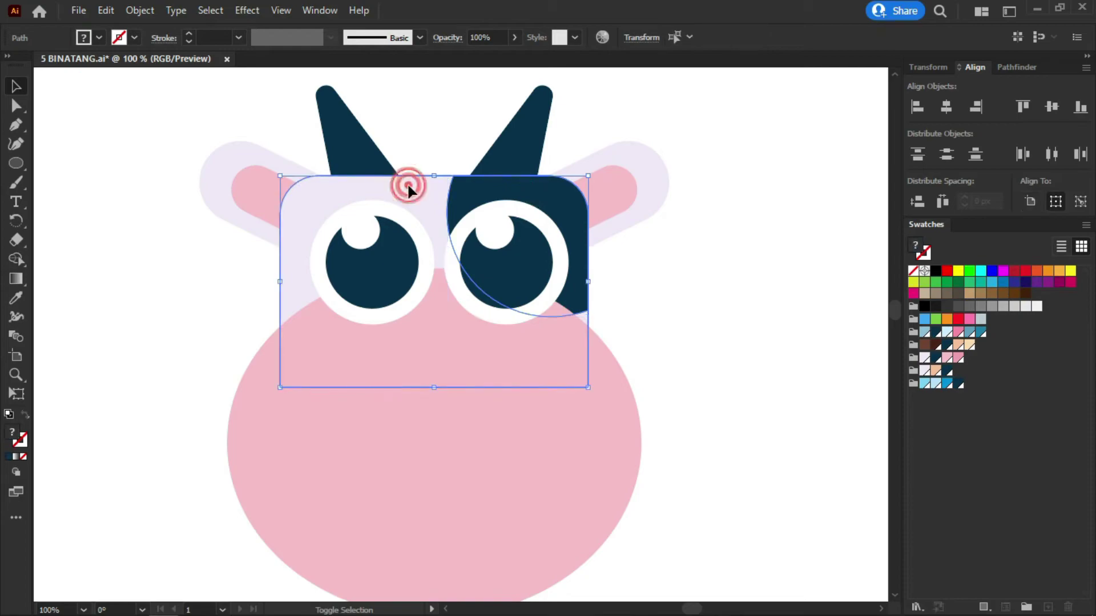
pyautogui.keyDown('shift'); pyautogui.click(522, 277); pyautogui.keyUp('shift')
pyautogui.keyDown('shift'); pyautogui.click(378, 260); pyautogui.keyUp('shift')
pyautogui.rightClick(377, 260)
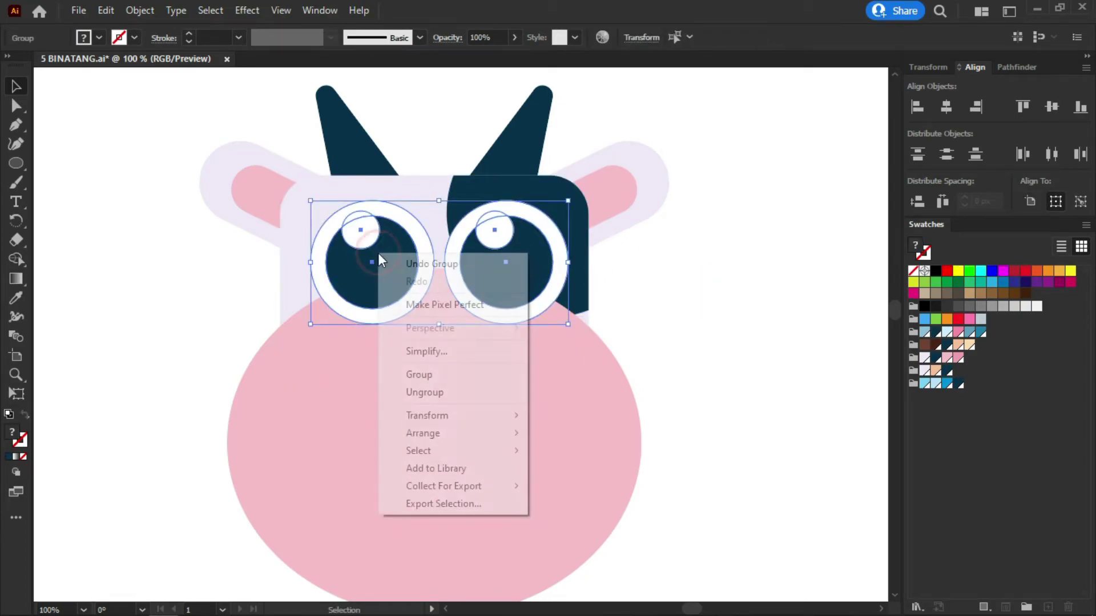
pyautogui.click(444, 397)
# - Redo the eye ungroup after an undo, then zoom out to view the whole cow
pyautogui.click(502, 252)
pyautogui.hotkey('ctrl', 'z')
pyautogui.click(502, 257)
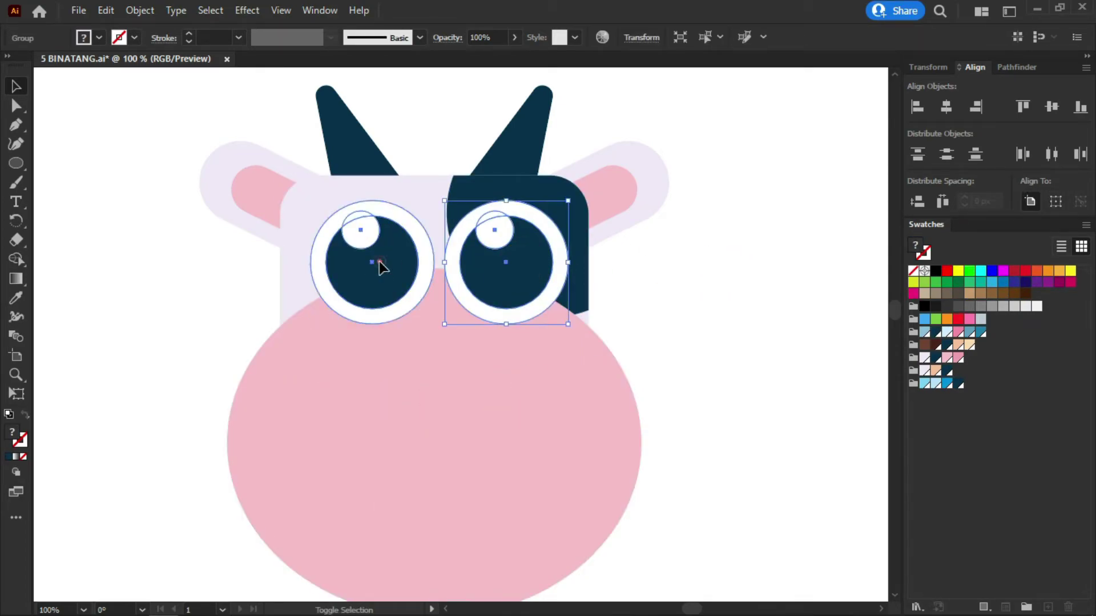
pyautogui.keyDown('shift'); pyautogui.click(377, 260); pyautogui.keyUp('shift')
pyautogui.rightClick(377, 260)
pyautogui.click(451, 399)
pyautogui.click(714, 297)
pyautogui.hotkey('ctrl', '-')
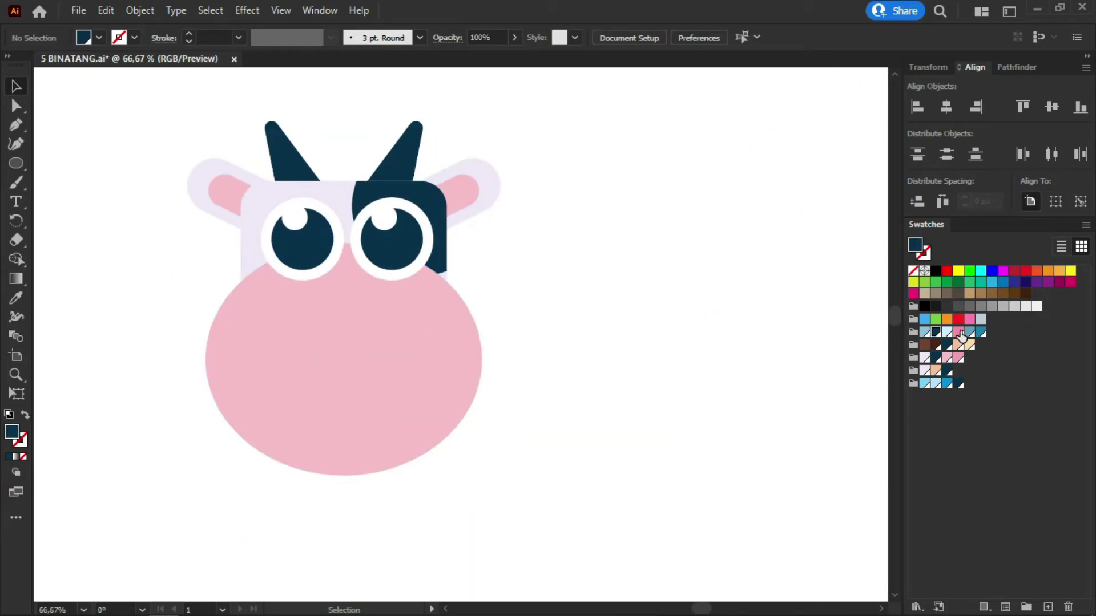
# - Draw a rounded-rectangle cheek, copy it to the right side, and group both cheeks
pyautogui.click(16, 163)
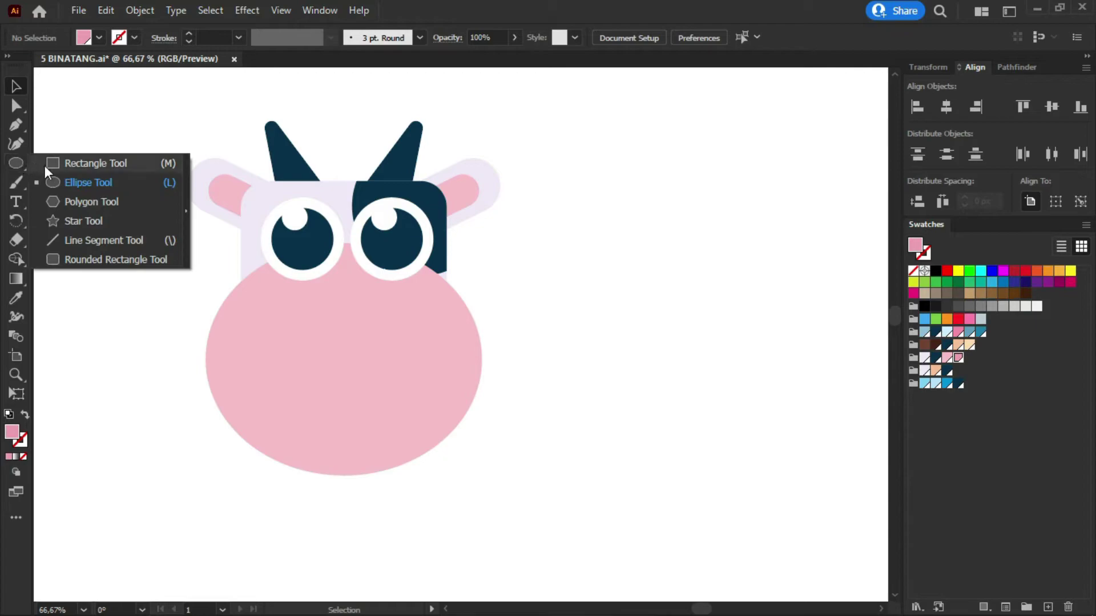
pyautogui.click(77, 187)
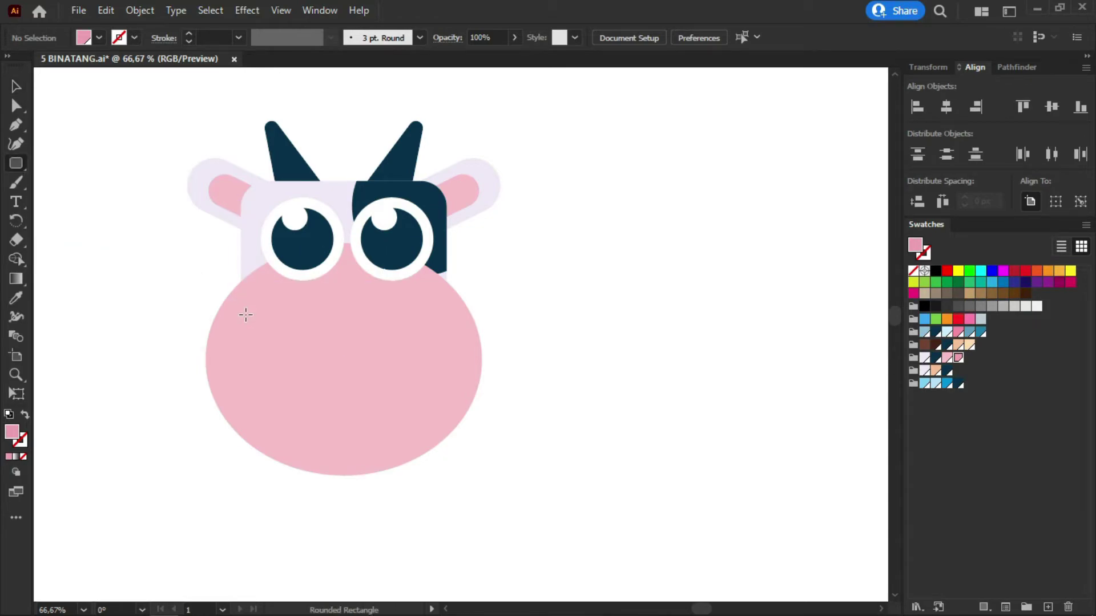
pyautogui.moveTo(244, 315)
pyautogui.mouseDown()
pyautogui.moveTo(282, 332)
pyautogui.moveTo(427, 343)
pyautogui.mouseUp()
pyautogui.click(15, 87)
pyautogui.click(158, 229)
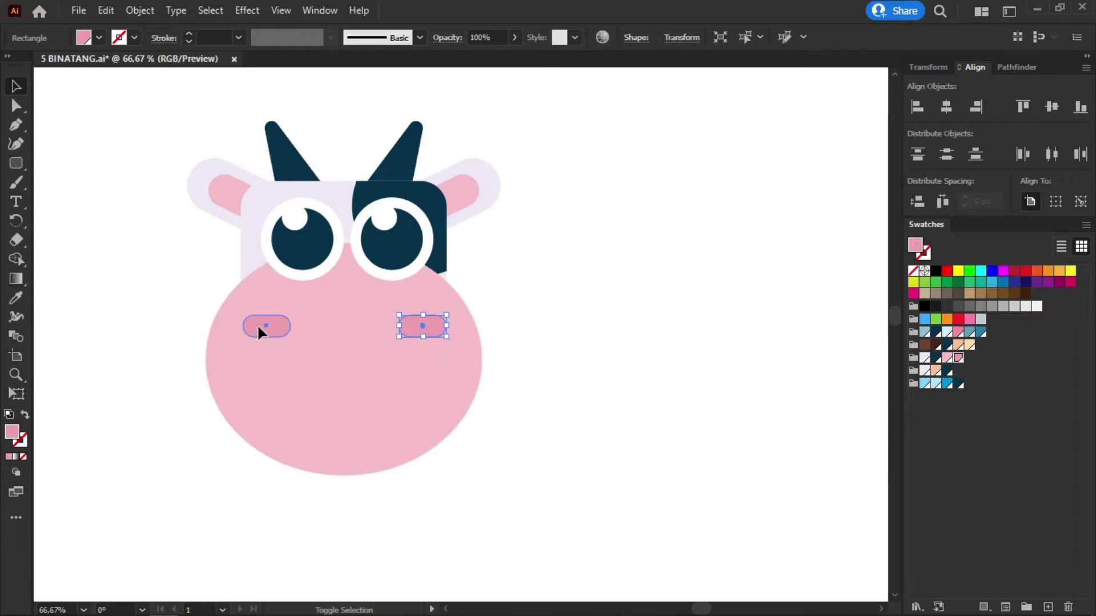
pyautogui.keyDown('shift'); pyautogui.click(259, 331); pyautogui.keyUp('shift')
pyautogui.hotkey('ctrl', 'g')
# - Draw a white semicircle mouth below the cheeks from a rectangle with rounded bottom corners
pyautogui.rightClick(16, 163)
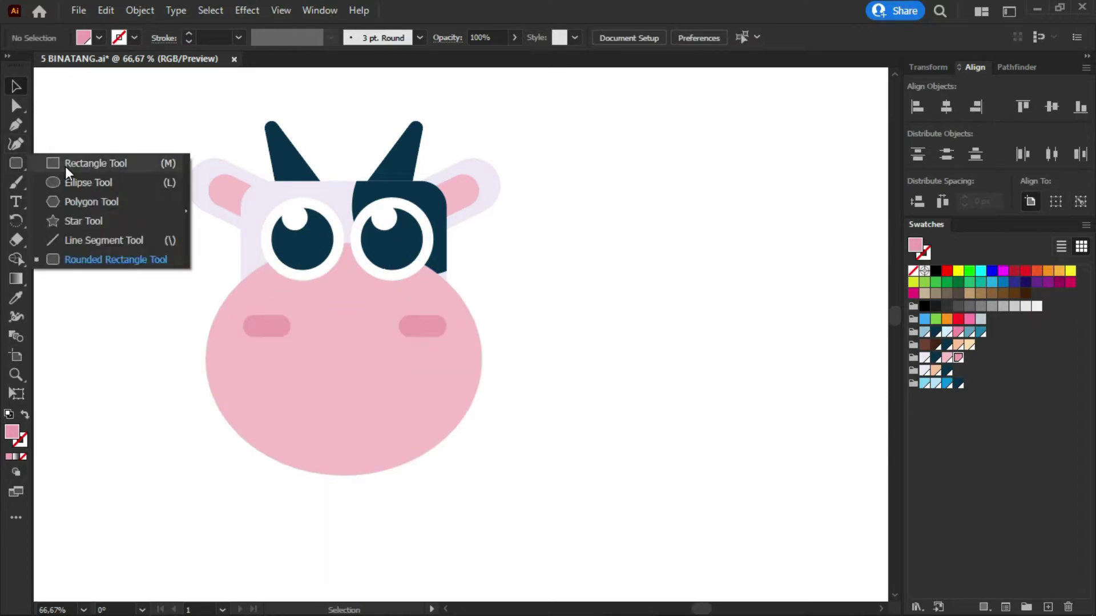
pyautogui.click(65, 166)
pyautogui.moveTo(291, 360); pyautogui.dragTo(396, 417)
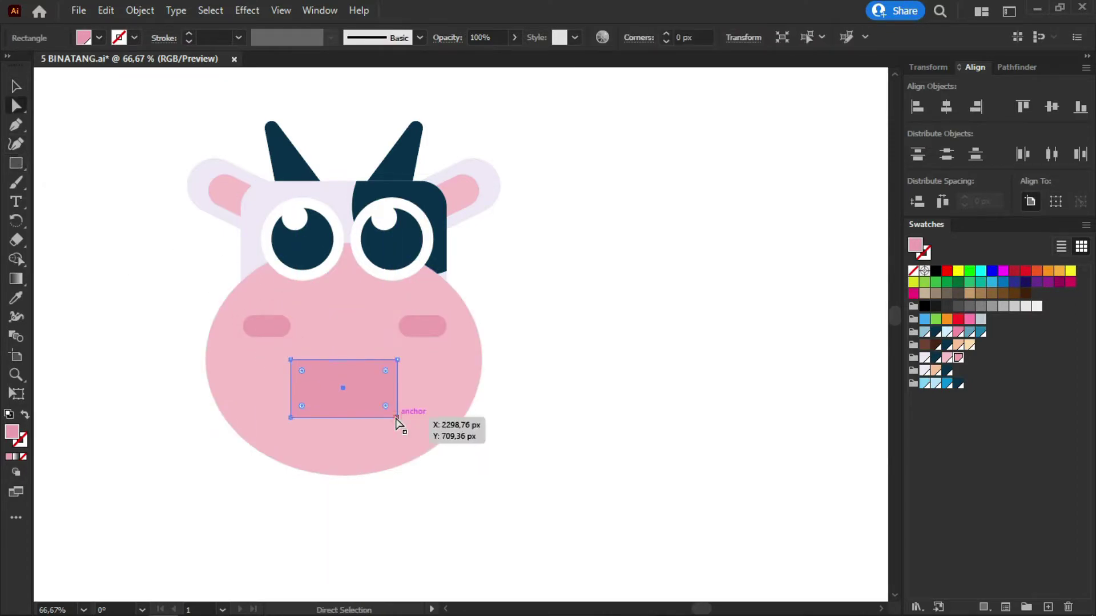
pyautogui.press('a')
pyautogui.moveTo(274, 436); pyautogui.dragTo(411, 402)
pyautogui.moveTo(302, 407); pyautogui.dragTo(342, 422)
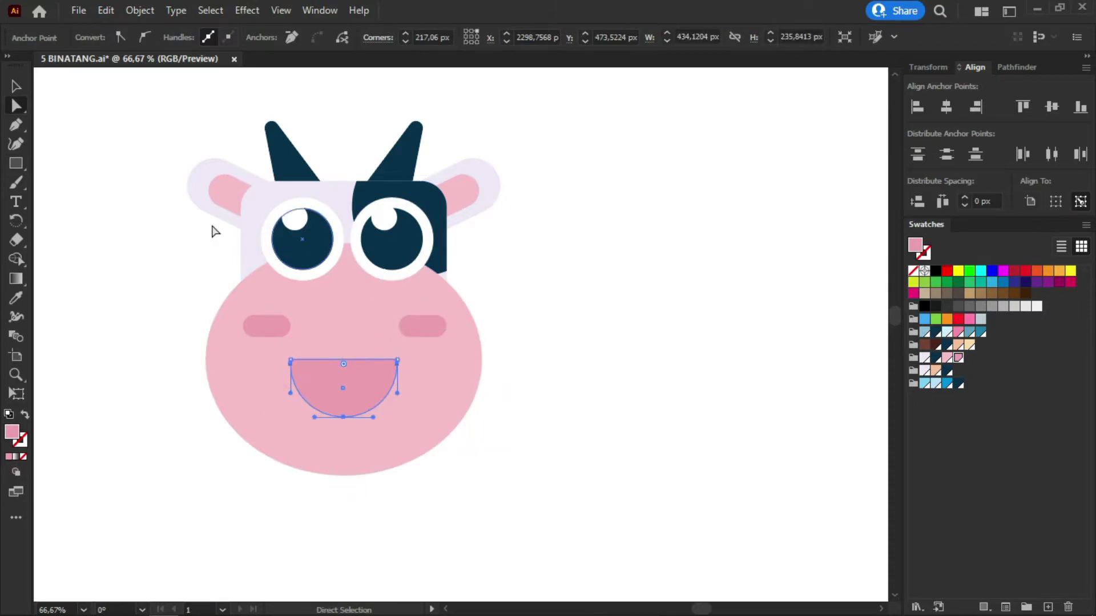
pyautogui.click(16, 297)
# - Select all cow head parts, centre them horizontally and group them
pyautogui.click(140, 259)
pyautogui.press('v')
pyautogui.click(436, 324)
pyautogui.keyDown('shift'); pyautogui.click(457, 394); pyautogui.keyUp('shift')
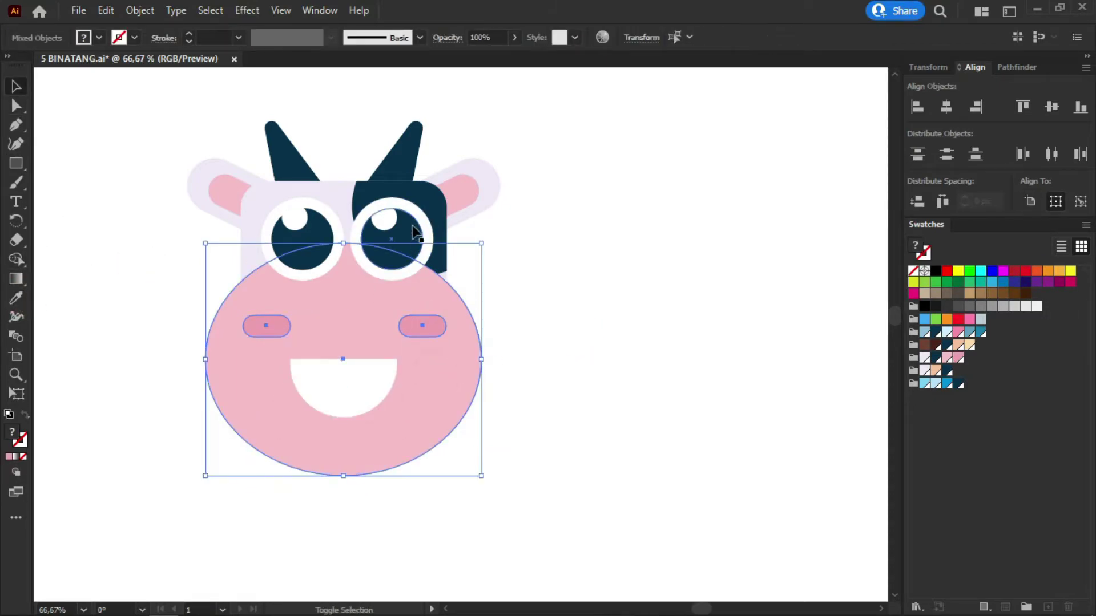
pyautogui.keyDown('shift'); pyautogui.click(325, 199); pyautogui.keyUp('shift')
pyautogui.keyDown('shift'); pyautogui.click(293, 171); pyautogui.keyUp('shift')
pyautogui.keyDown('shift'); pyautogui.click(399, 149); pyautogui.keyUp('shift')
pyautogui.keyDown('shift'); pyautogui.click(463, 185); pyautogui.keyUp('shift')
pyautogui.keyDown('shift'); pyautogui.click(365, 388); pyautogui.keyUp('shift')
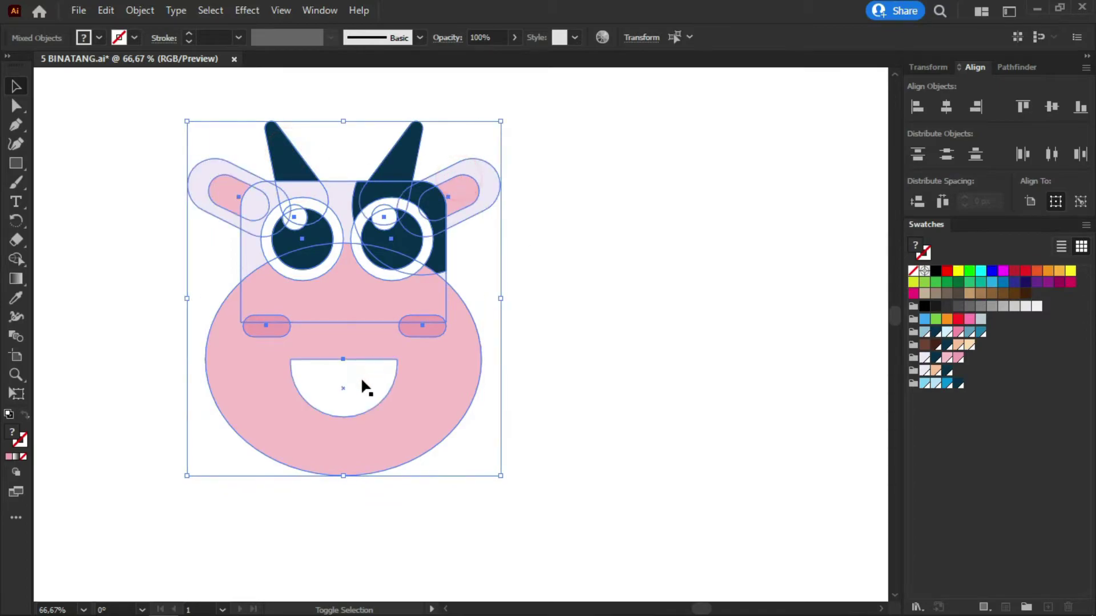
pyautogui.click(948, 109)
pyautogui.hotkey('ctrl', 'g')
# - Scale the grouped cow head down
pyautogui.click(656, 232)
pyautogui.click(415, 361)
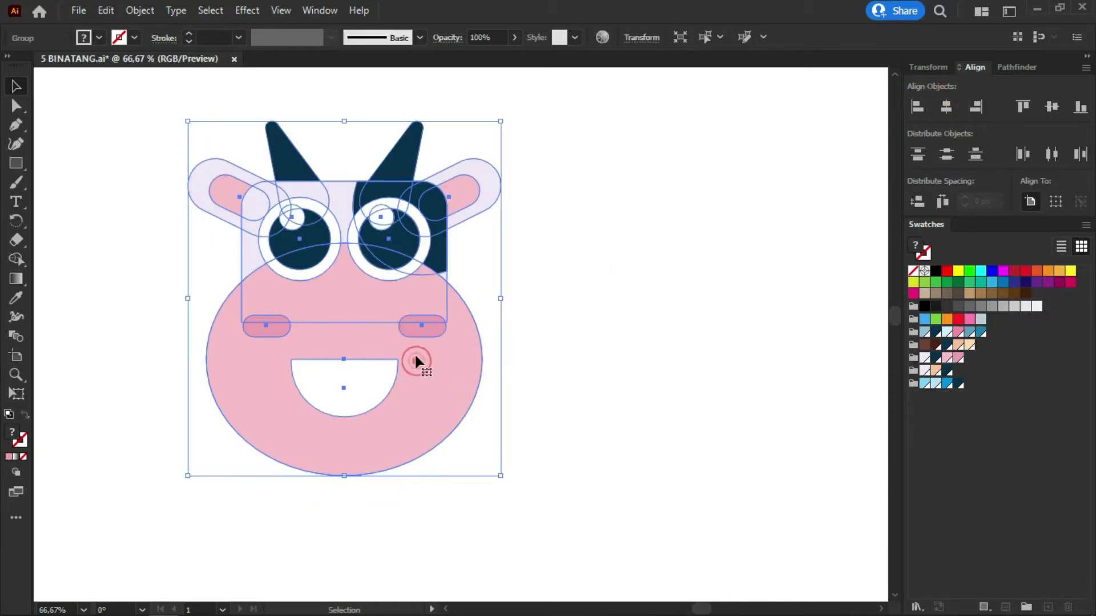
pyautogui.moveTo(499, 478); pyautogui.dragTo(428, 362)
pyautogui.click(523, 349)
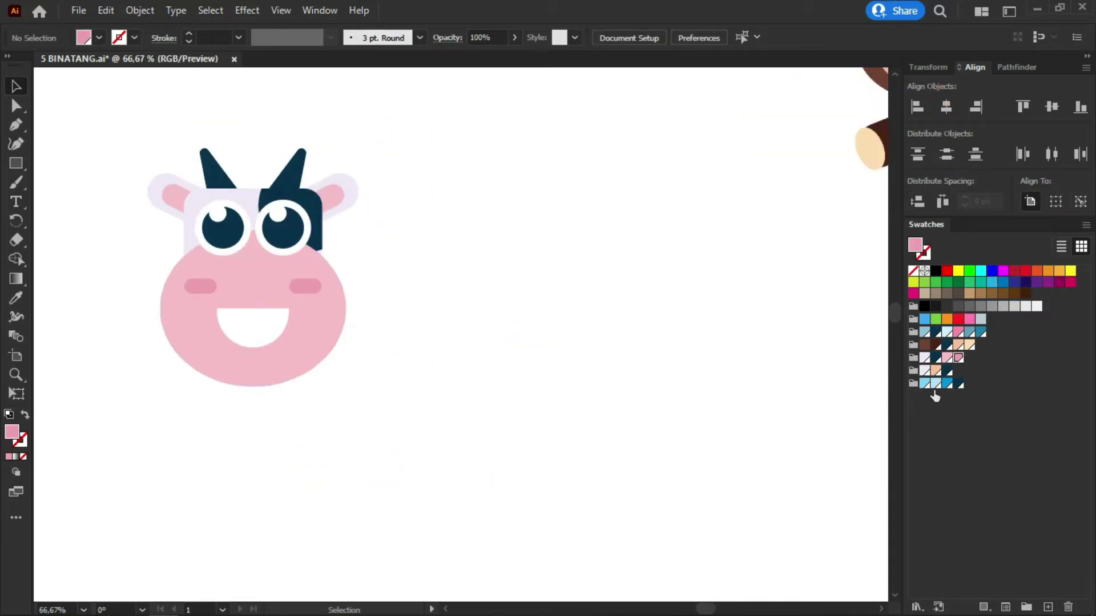
# - Draw a rounded lavender pill body beside the head and send it behind the head
pyautogui.click(15, 164)
pyautogui.moveTo(285, 256); pyautogui.dragTo(544, 449)
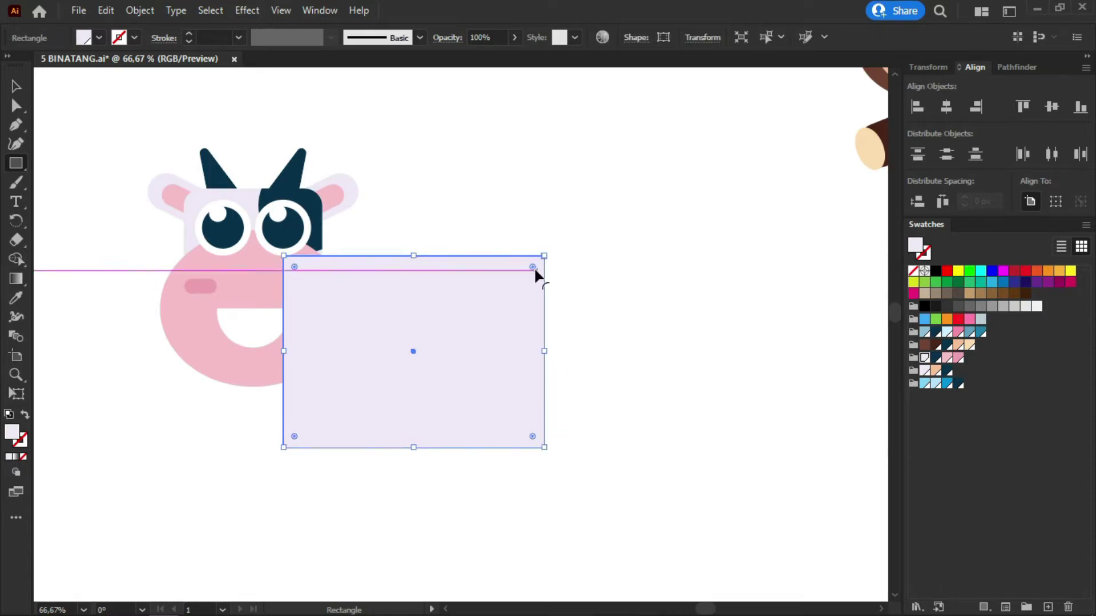
pyautogui.moveTo(532, 266); pyautogui.dragTo(402, 389)
pyautogui.press('v')
pyautogui.rightClick(322, 311)
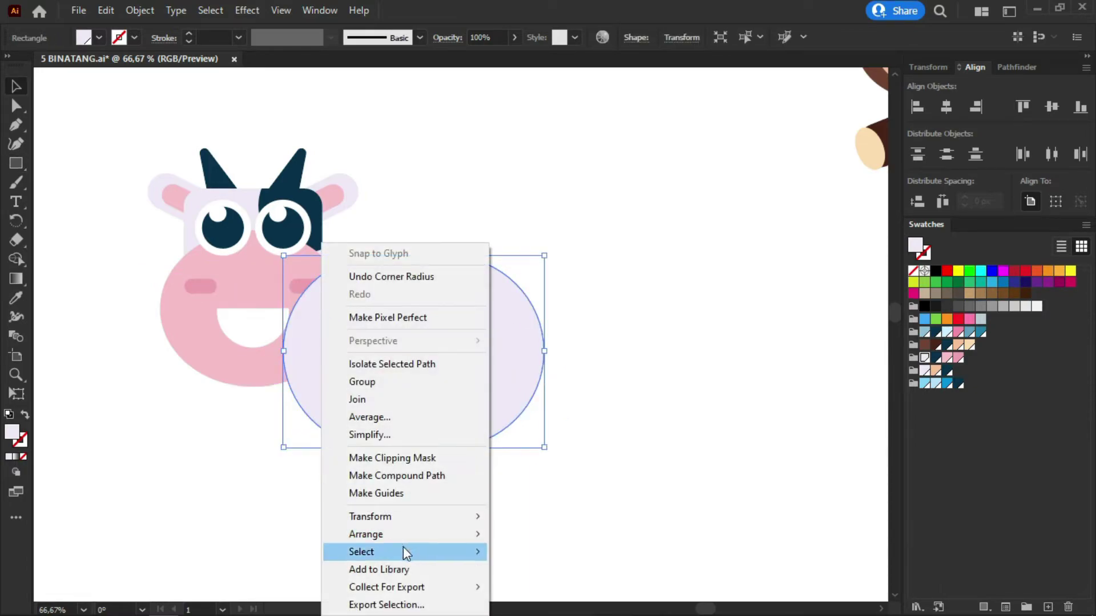
pyautogui.click(521, 512)
pyautogui.click(638, 425)
pyautogui.moveTo(471, 376); pyautogui.dragTo(444, 370)
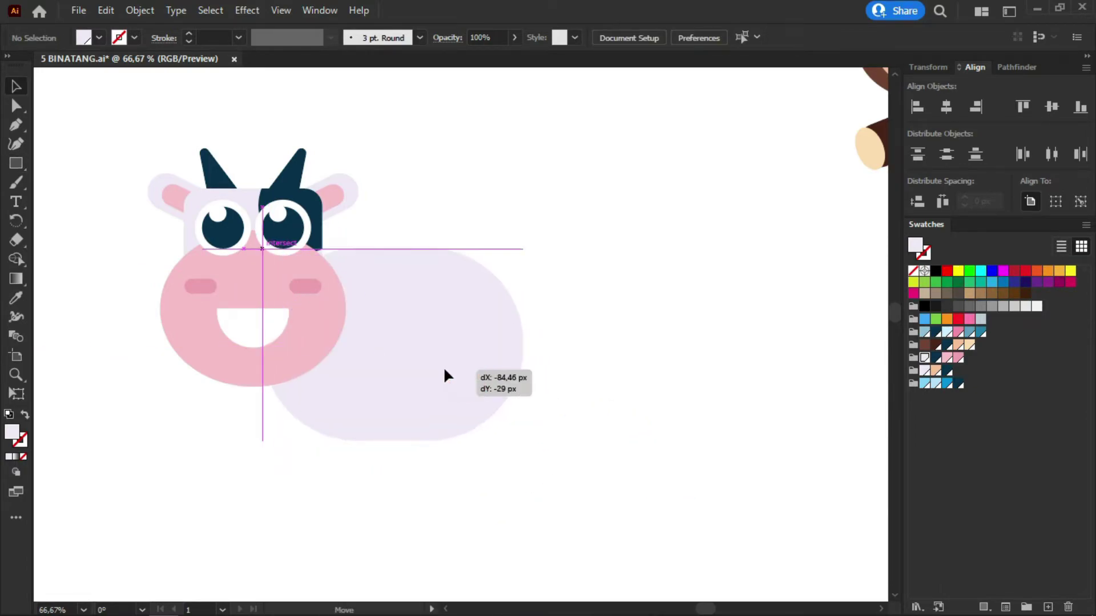
pyautogui.click(613, 360)
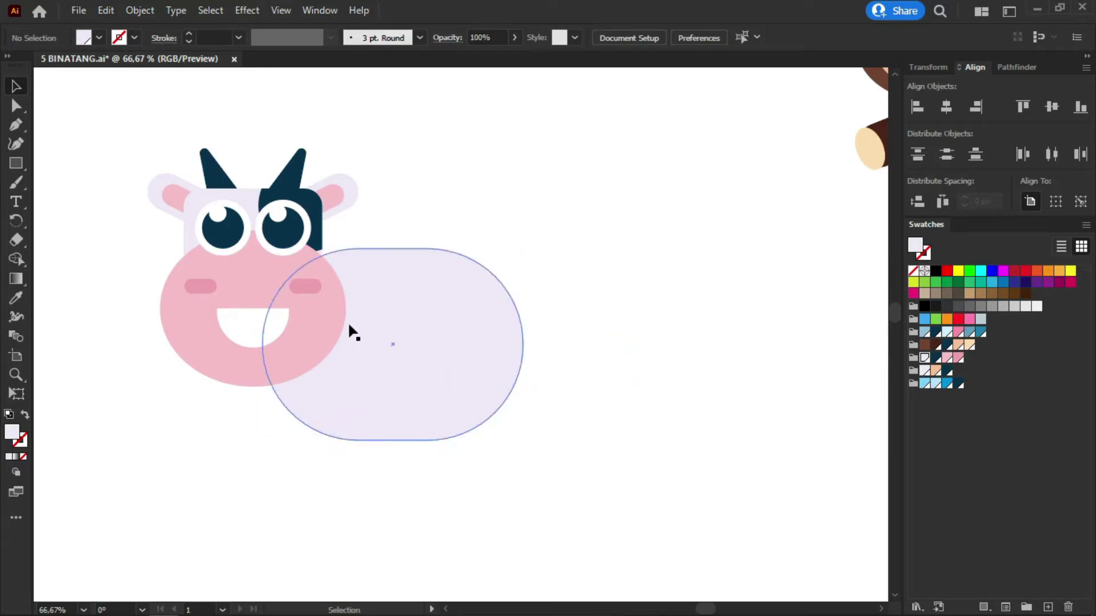
# - Draw a tall rounded-rectangle leg positioned under the cow's body
pyautogui.click(16, 163)
pyautogui.click(91, 259)
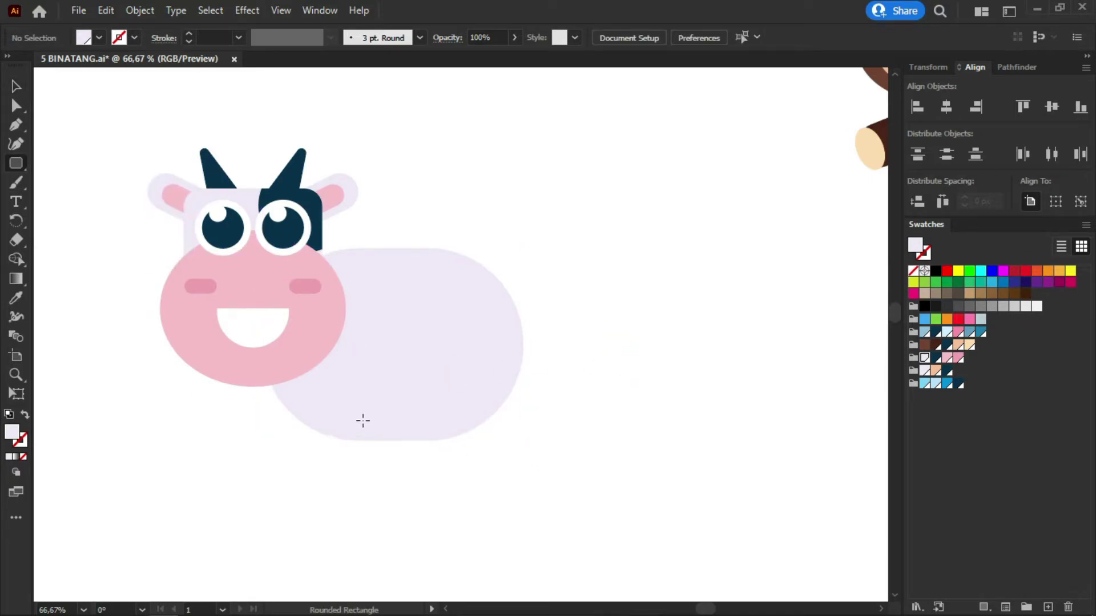
pyautogui.moveTo(363, 421); pyautogui.dragTo(414, 499)
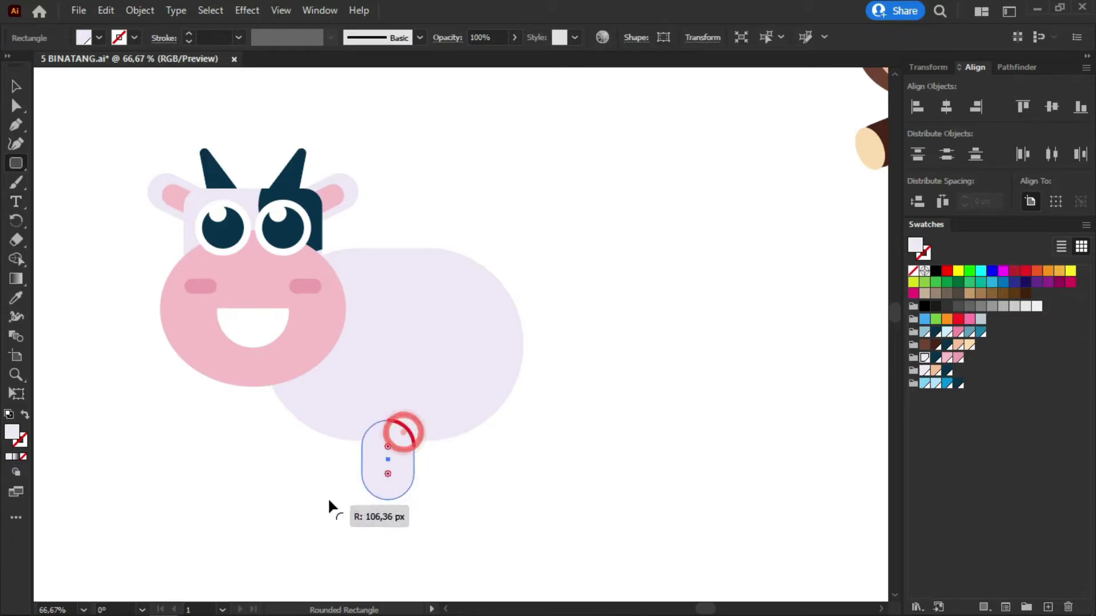
pyautogui.press('v')
pyautogui.moveTo(392, 457); pyautogui.dragTo(365, 448)
pyautogui.moveTo(367, 494)
pyautogui.mouseDown()
pyautogui.moveTo(471, 489)
pyautogui.moveTo(323, 467)
pyautogui.moveTo(444, 457)
pyautogui.mouseUp()
pyautogui.click(411, 467)
# - Fill the selected legs with a muted darker lilac
pyautogui.keyDown('shift'); pyautogui.click(314, 457); pyautogui.keyUp('shift')
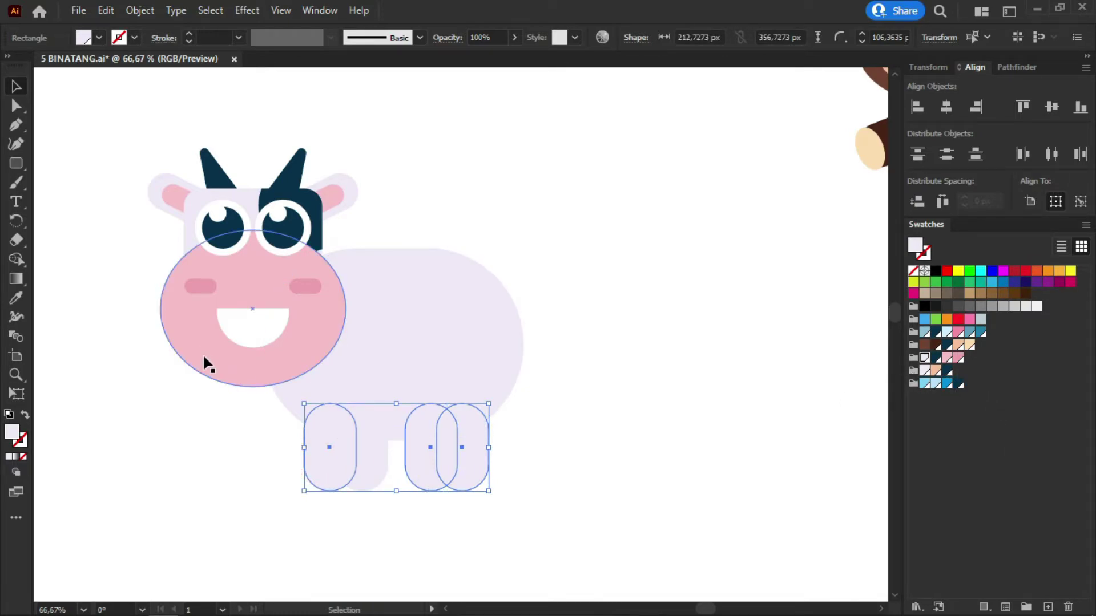
pyautogui.doubleClick(12, 434)
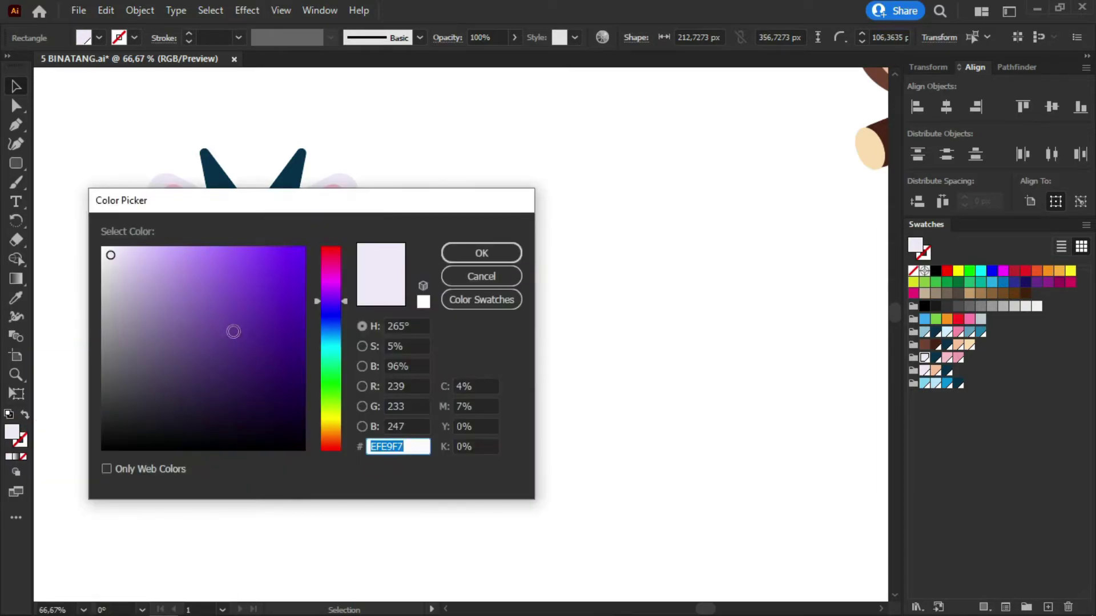
pyautogui.click(106, 274)
pyautogui.click(124, 284)
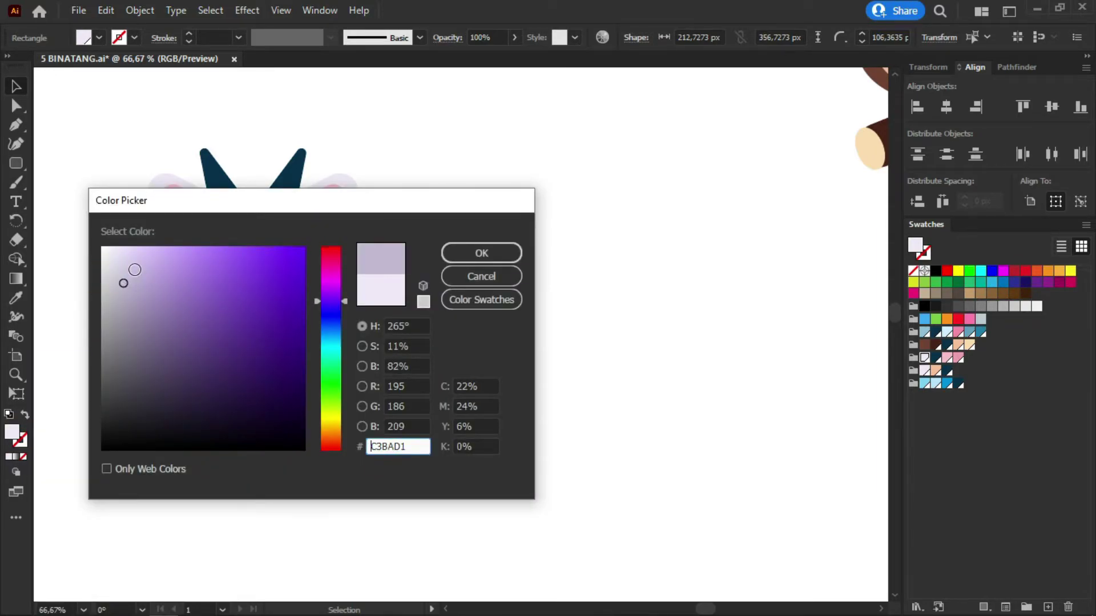
pyautogui.press('Return')
pyautogui.click(656, 317)
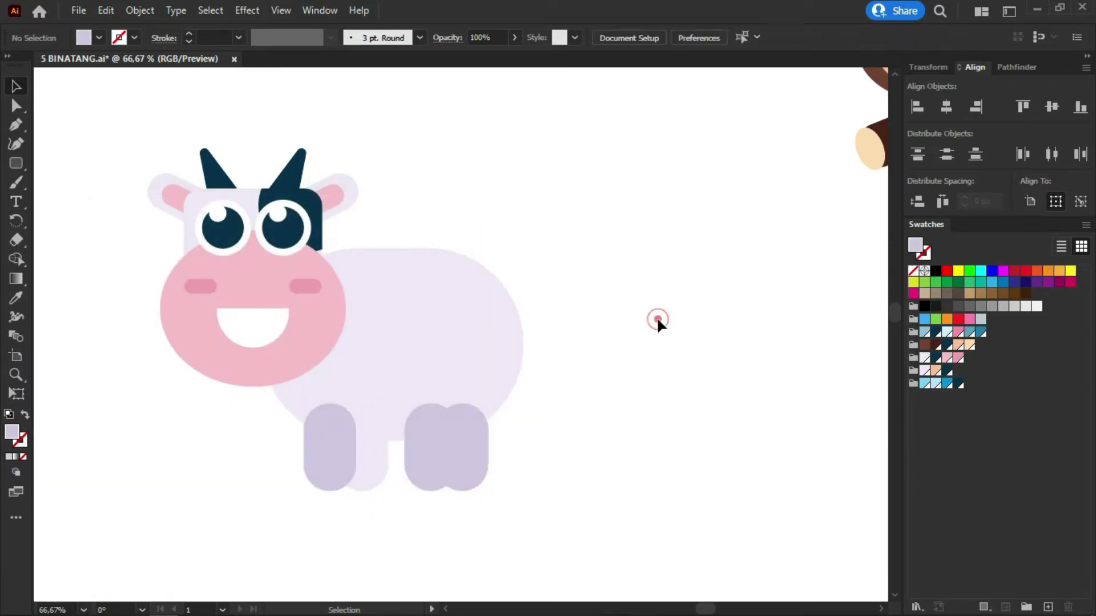
# - Delete the extra front leg and send the two back legs behind the body
pyautogui.click(471, 447)
pyautogui.press('Delete')
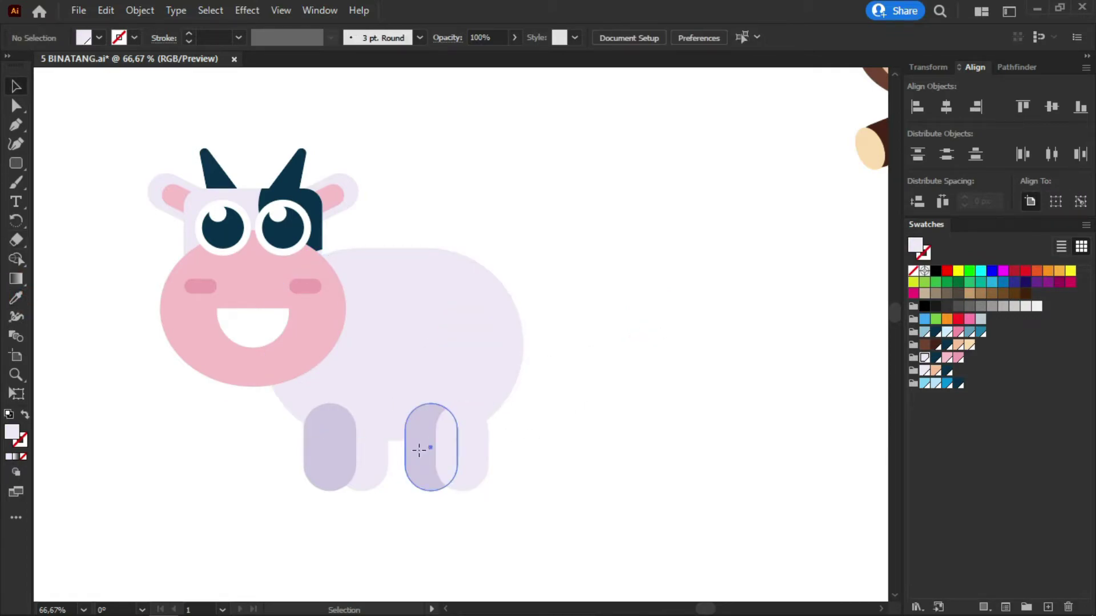
pyautogui.click(419, 450)
pyautogui.keyDown('shift'); pyautogui.click(314, 446); pyautogui.keyUp('shift')
pyautogui.rightClick(317, 424)
pyautogui.click(554, 404)
pyautogui.click(621, 371)
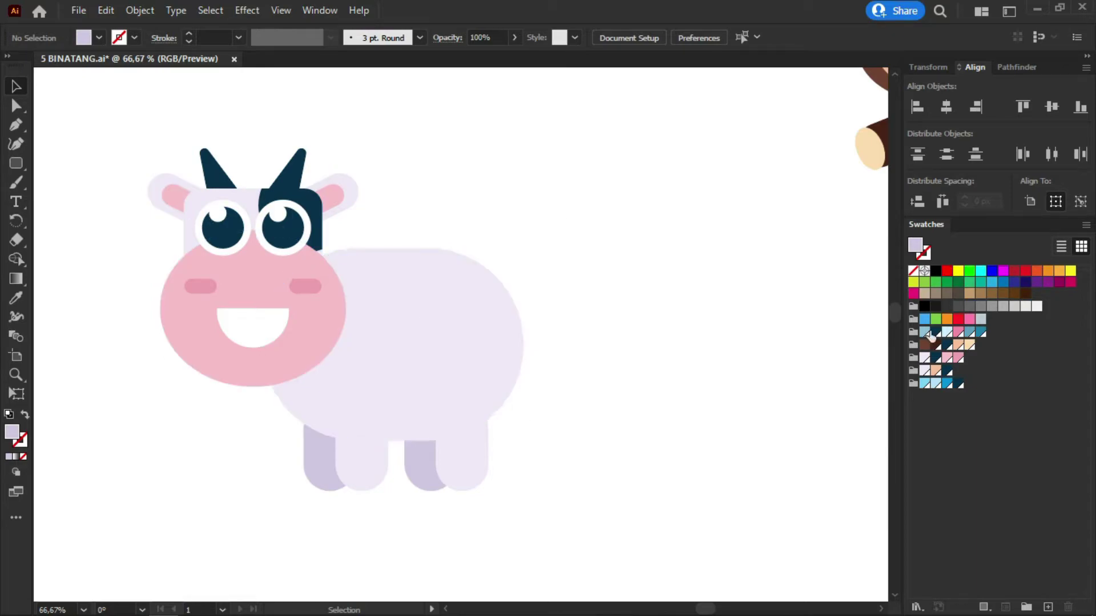
pyautogui.click(14, 165)
# - Draw a navy circle on the body and duplicate it into smaller spots
pyautogui.click(80, 182)
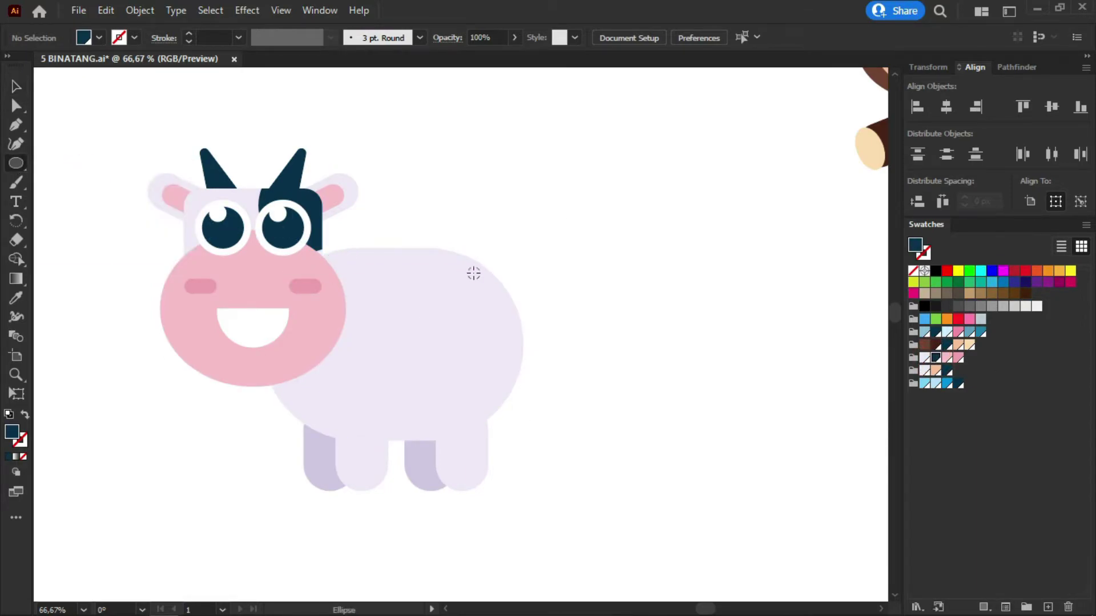
pyautogui.moveTo(457, 271)
pyautogui.mouseDown()
pyautogui.moveTo(512, 230)
pyautogui.moveTo(539, 376)
pyautogui.mouseUp()
pyautogui.press('v')
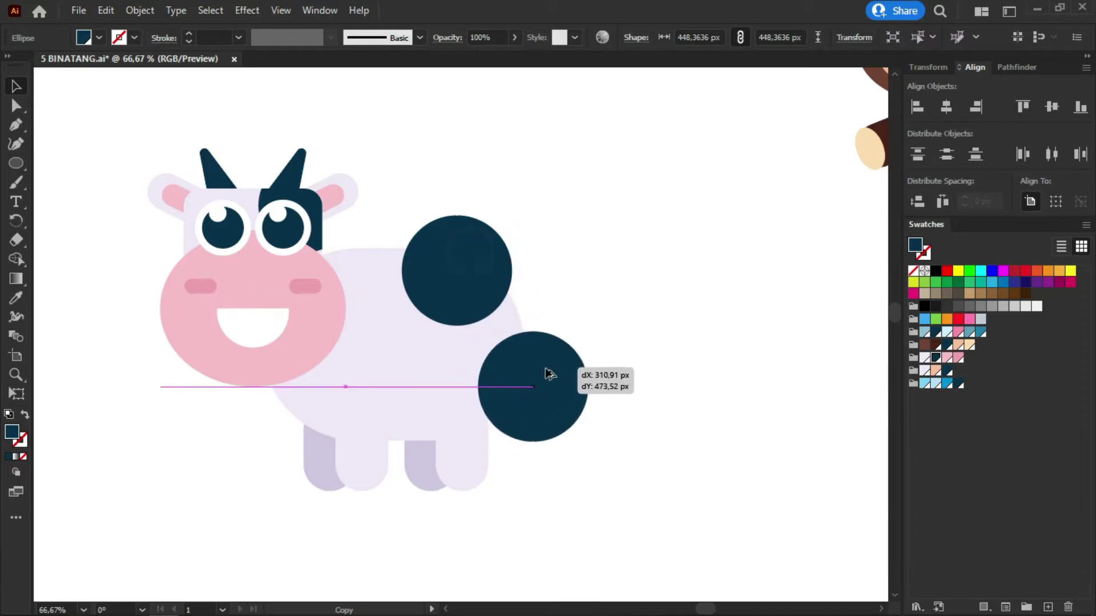
pyautogui.moveTo(581, 447); pyautogui.dragTo(569, 436)
pyautogui.moveTo(468, 401); pyautogui.dragTo(330, 374)
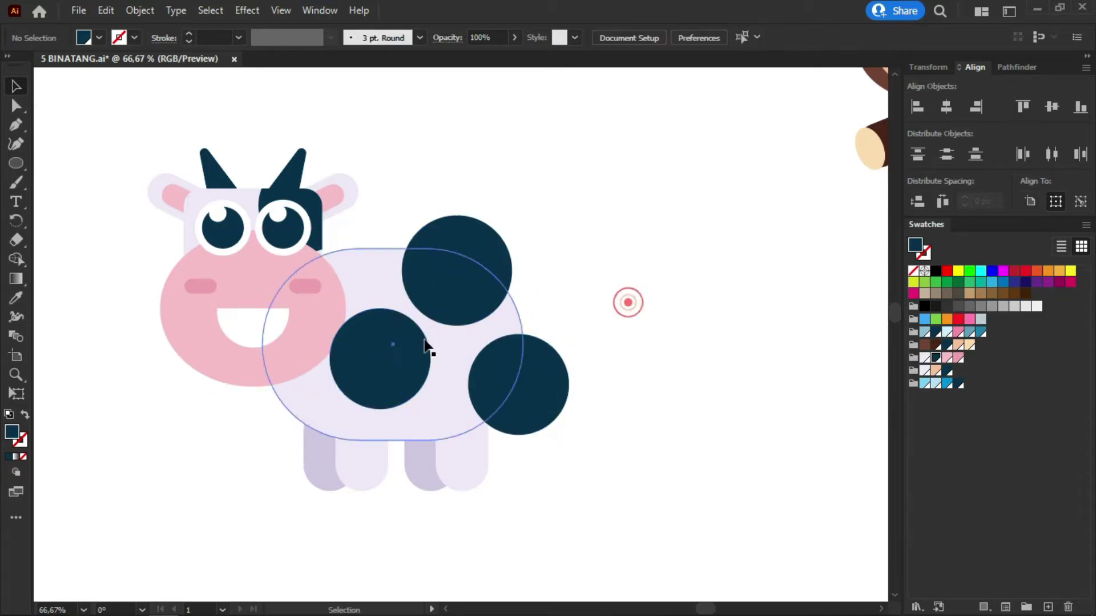
pyautogui.moveTo(432, 310); pyautogui.dragTo(403, 354)
# - Trim away the spots' parts that spill outside the body with Shape Builder
pyautogui.click(457, 270)
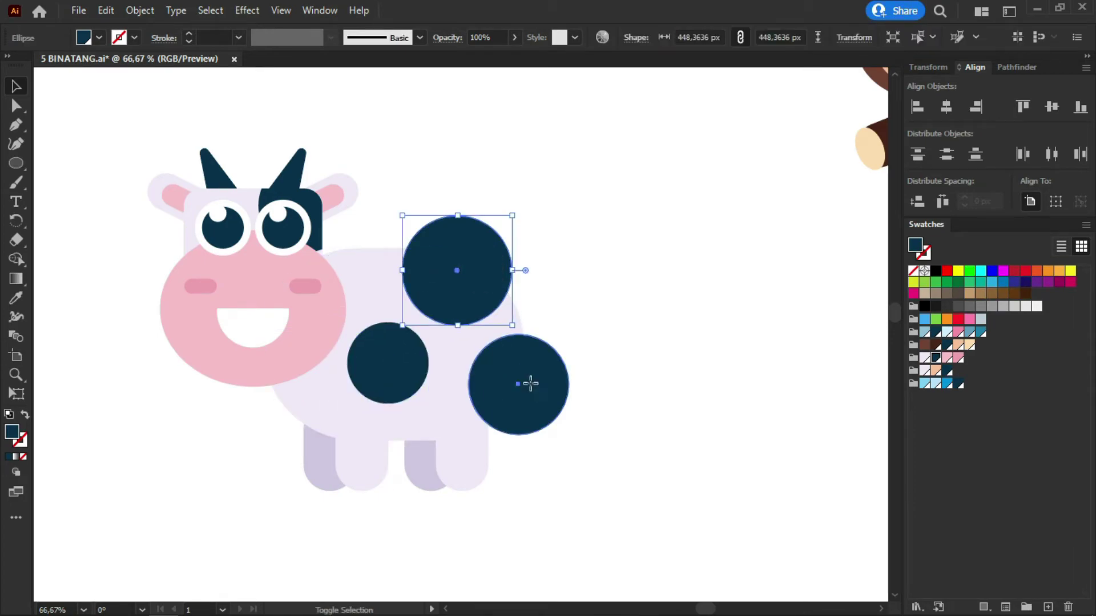
pyautogui.keyDown('shift'); pyautogui.click(526, 384); pyautogui.keyUp('shift')
pyautogui.keyDown('shift'); pyautogui.click(453, 354); pyautogui.keyUp('shift')
pyautogui.click(16, 259)
pyautogui.keyDown('alt'); pyautogui.click(488, 240); pyautogui.keyUp('alt')
pyautogui.keyDown('alt'); pyautogui.click(540, 376); pyautogui.keyUp('alt')
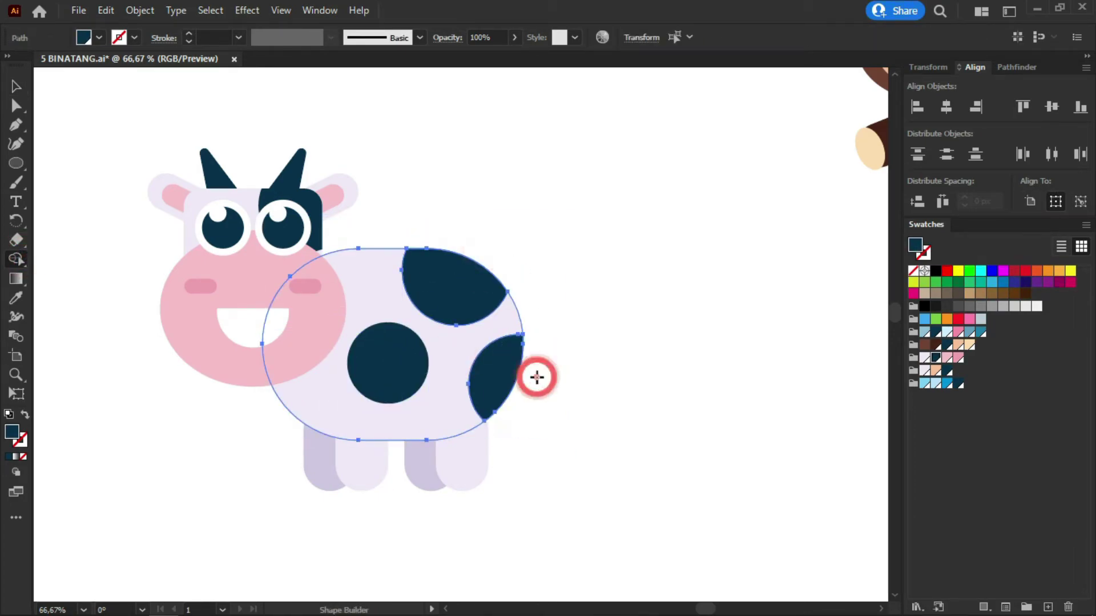
pyautogui.press('v')
pyautogui.click(588, 283)
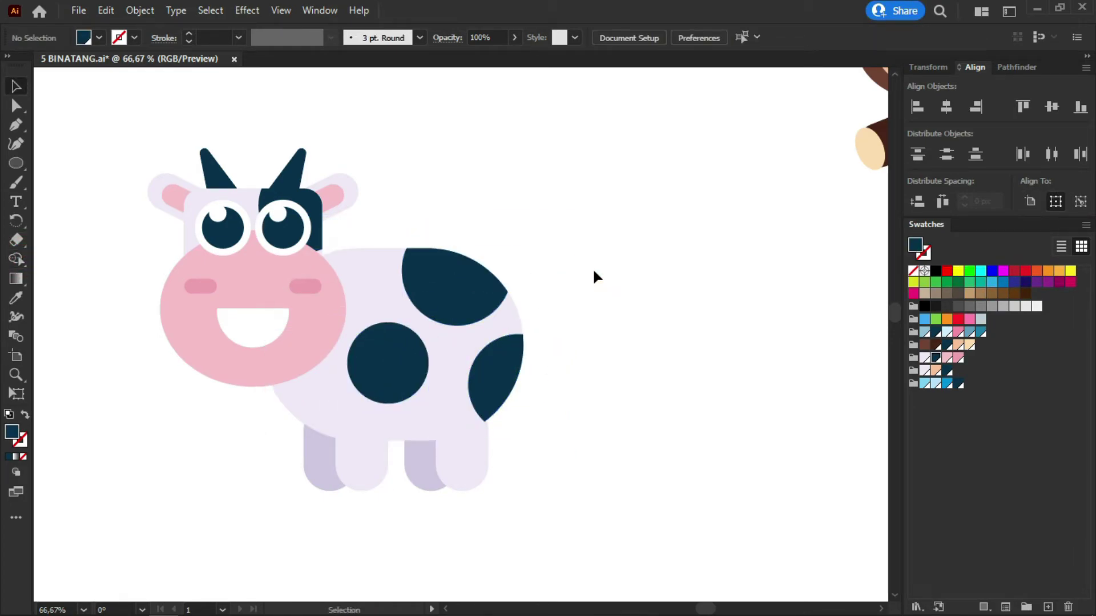
pyautogui.click(15, 164)
# - Draw a circle right of the cow with an 80 pt stroke and no fill
pyautogui.moveTo(542, 335); pyautogui.dragTo(667, 222)
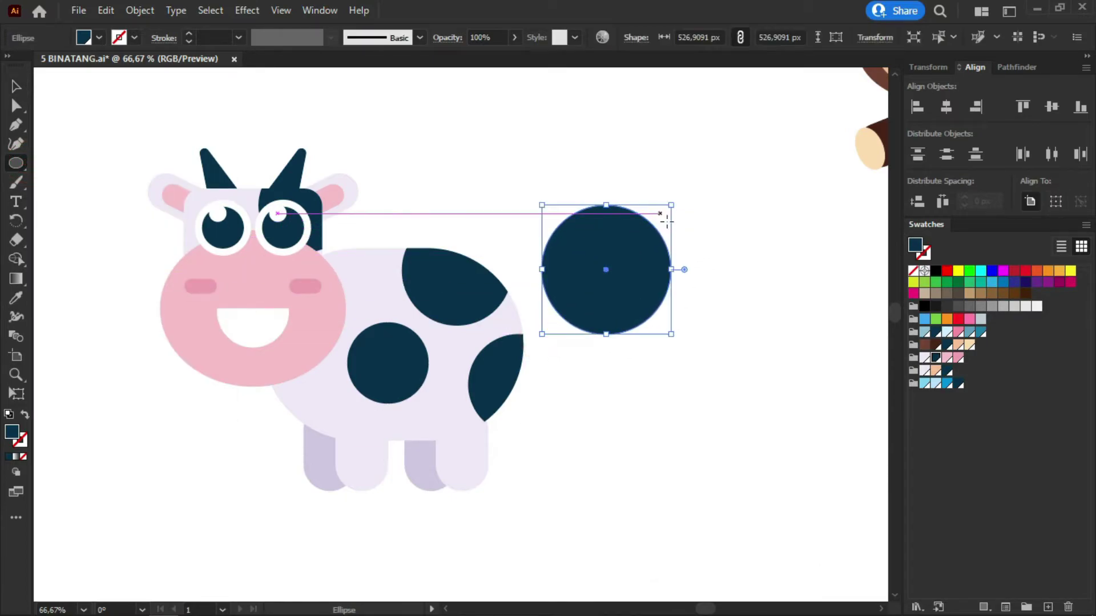
pyautogui.click(238, 38)
pyautogui.click(260, 354)
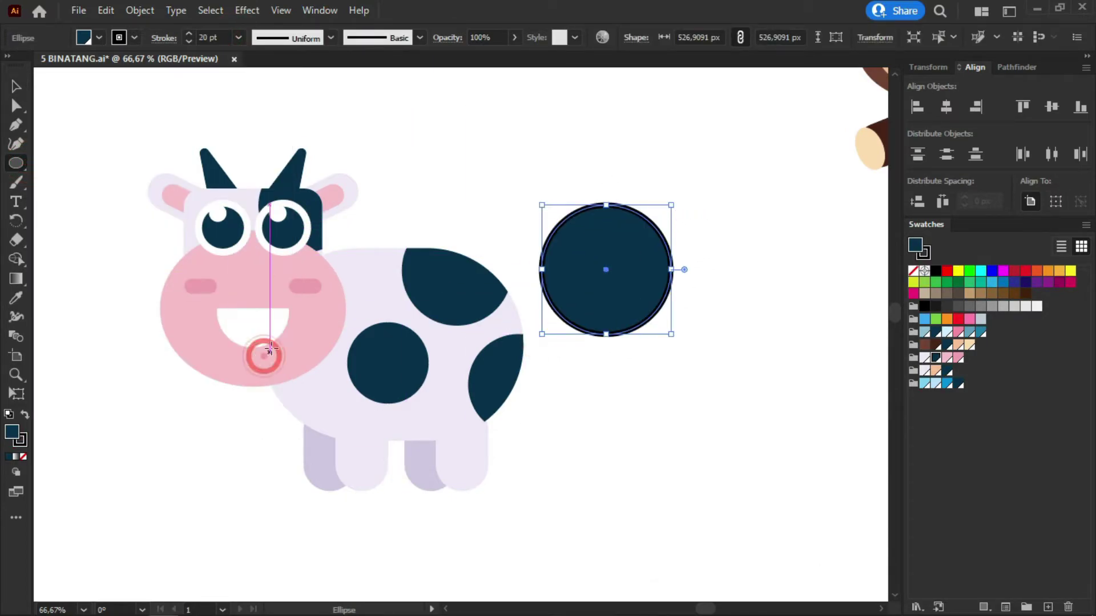
pyautogui.click(238, 38)
pyautogui.click(259, 408)
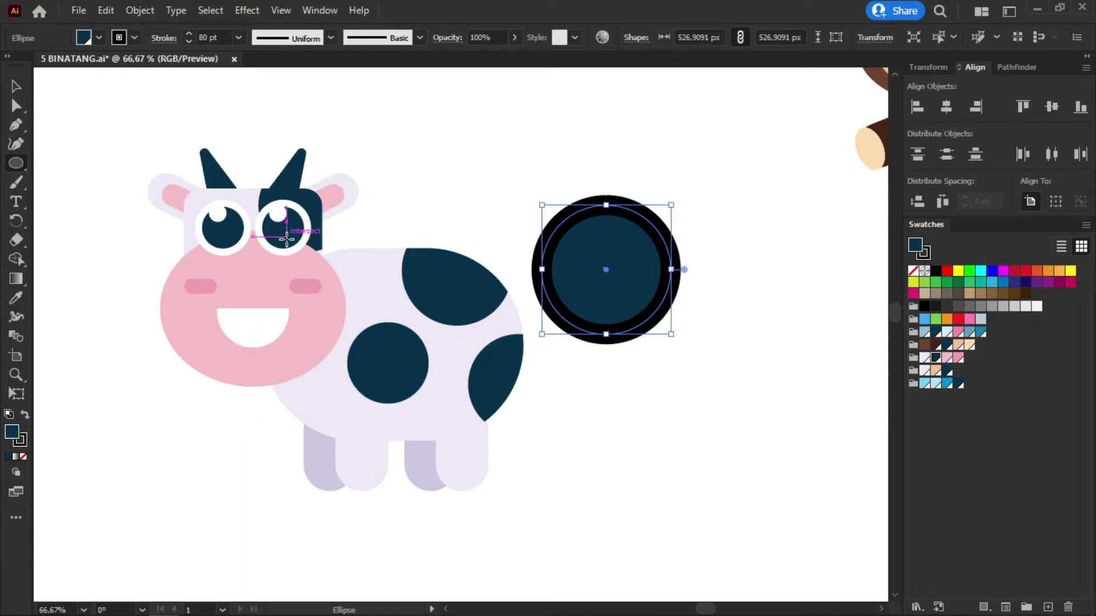
pyautogui.click(93, 36)
pyautogui.scroll(2, 34, 86)
pyautogui.click(10, 64)
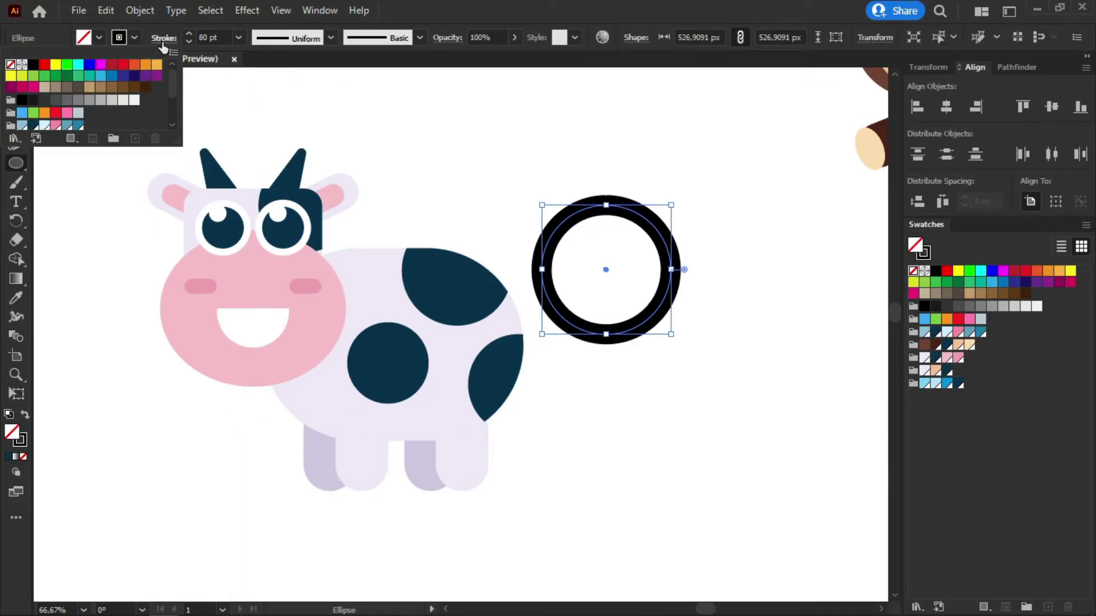
pyautogui.click(16, 164)
# - Cut the ring to a quarter arc with rounded ends and expand it into a shape
pyautogui.click(16, 107)
pyautogui.click(606, 205)
pyautogui.press('Delete')
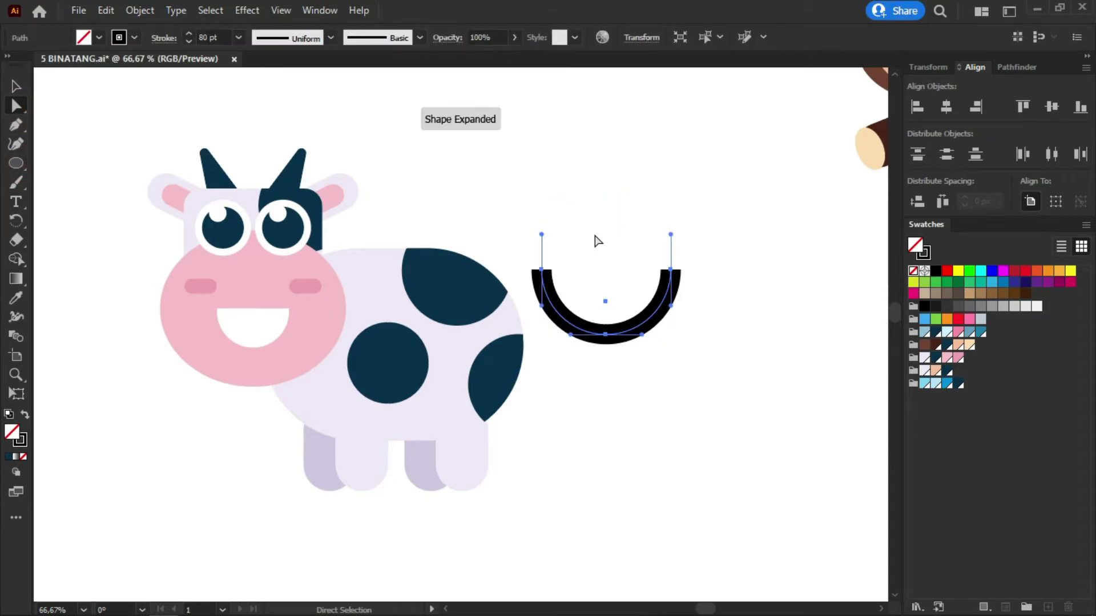
pyautogui.click(542, 270)
pyautogui.press('Delete')
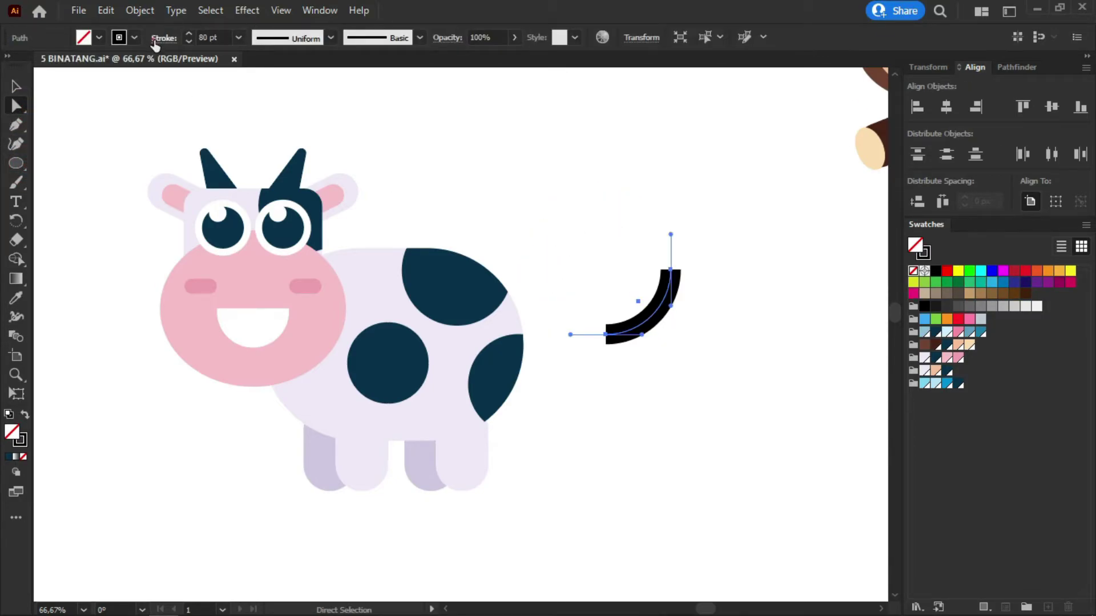
pyautogui.click(155, 39)
pyautogui.click(139, 10)
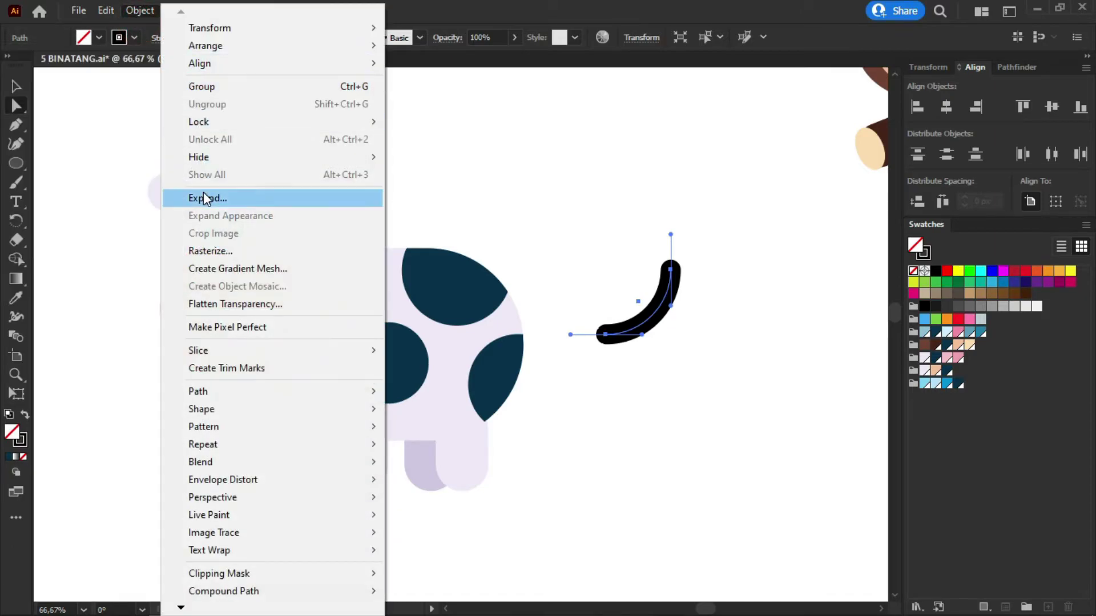
pyautogui.click(207, 198)
pyautogui.click(711, 374)
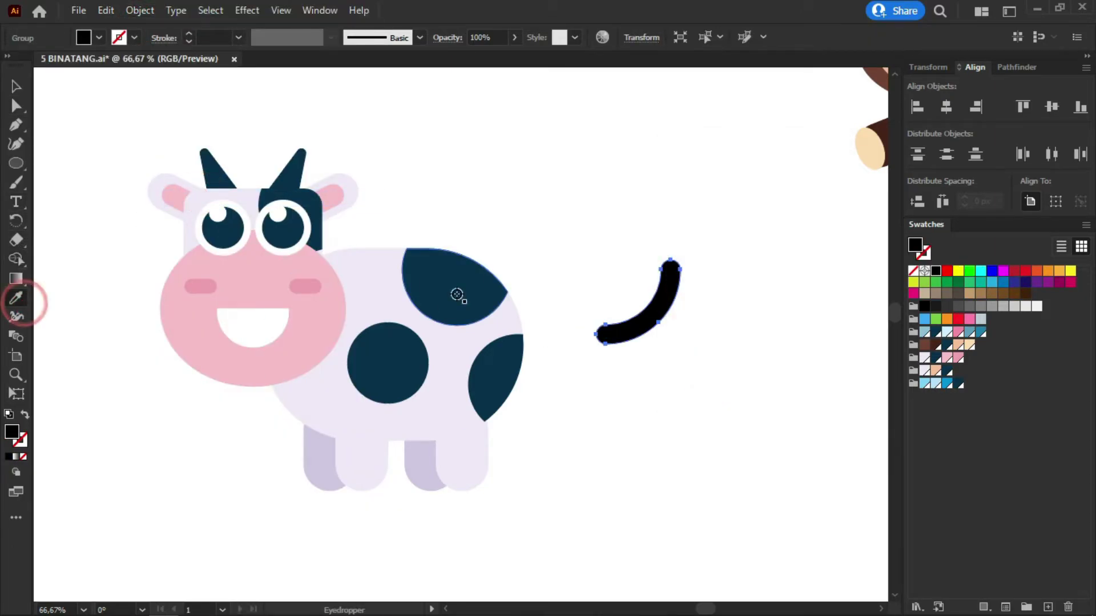
# - Colour the tail like the body, tuck it behind the back, and add a navy tuft circle
pyautogui.click(369, 289)
pyautogui.press('v')
pyautogui.moveTo(650, 304); pyautogui.dragTo(508, 290)
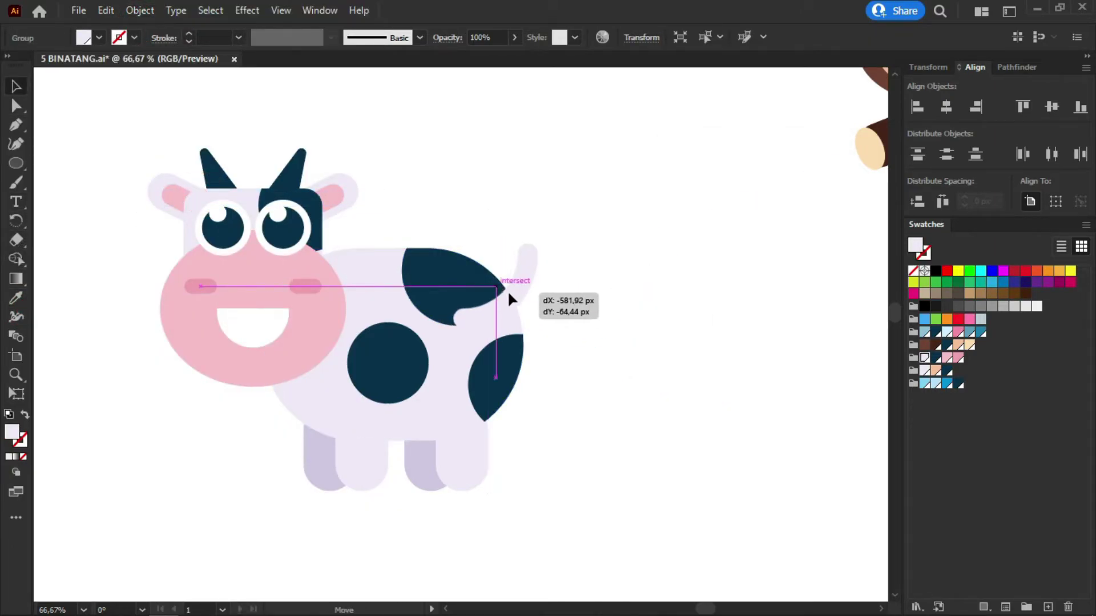
pyautogui.rightClick(512, 292)
pyautogui.click(776, 545)
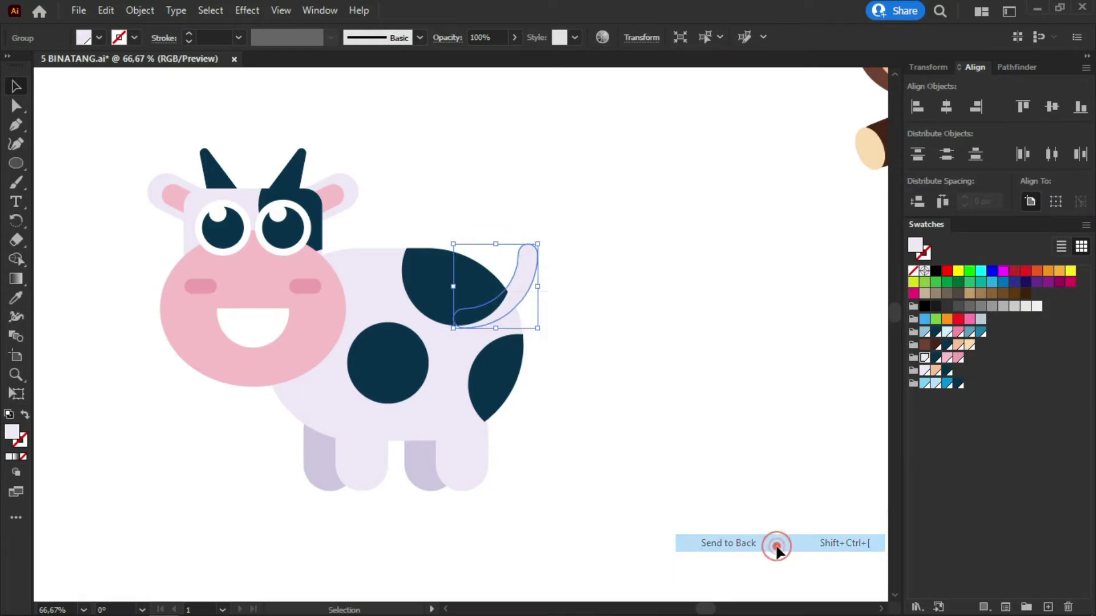
pyautogui.click(116, 179)
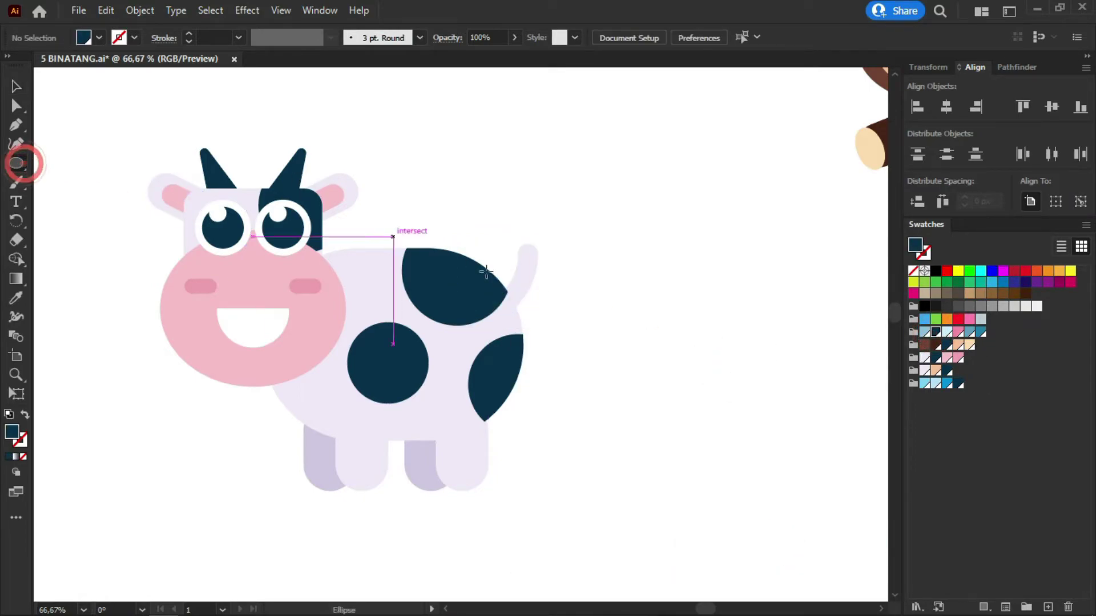
pyautogui.moveTo(531, 244); pyautogui.dragTo(554, 220)
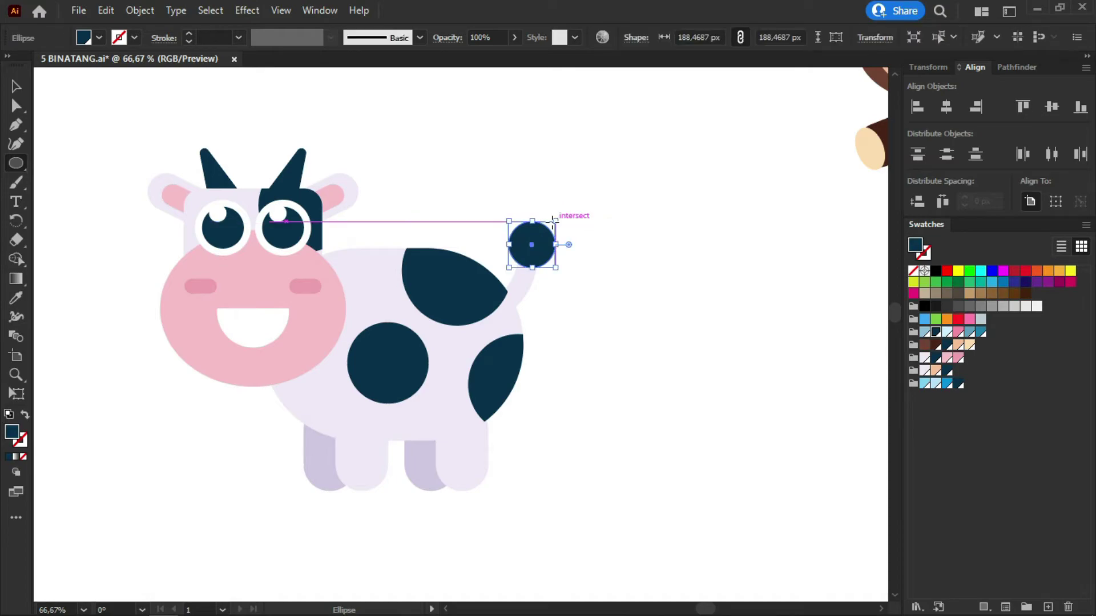
pyautogui.click(558, 245)
pyautogui.scroll(-1, 375, 290)
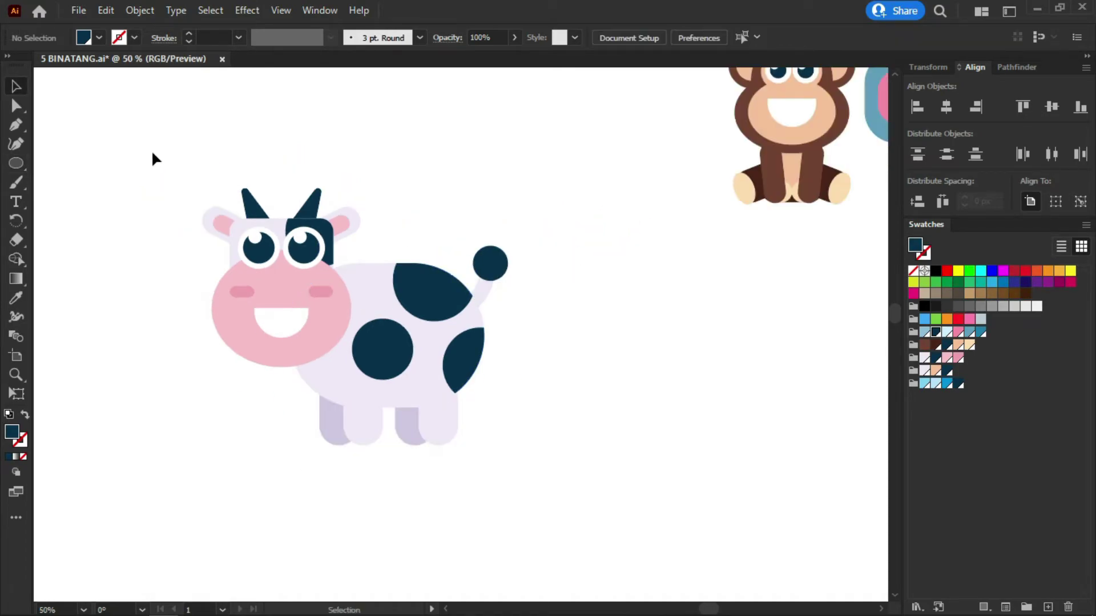
# - Group the cow's parts, shrink it to about 81% and place it beside the monkey
pyautogui.moveTo(559, 484); pyautogui.dragTo(562, 485)
pyautogui.hotkey('ctrl', 'g')
pyautogui.scroll(-2, 273, 467)
pyautogui.moveTo(364, 372); pyautogui.dragTo(489, 249)
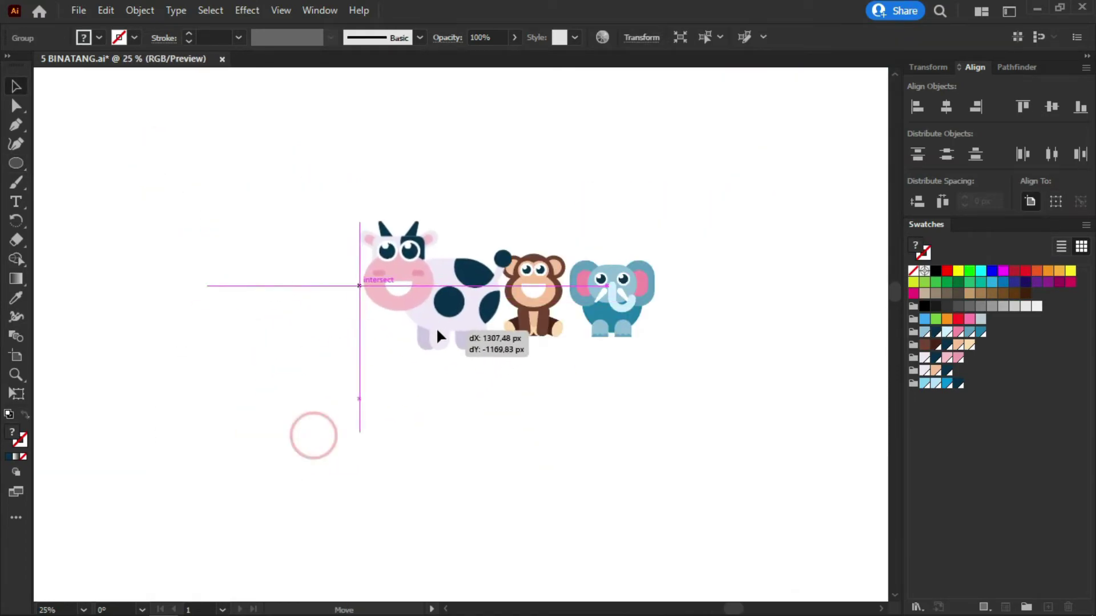
pyautogui.moveTo(519, 204); pyautogui.dragTo(489, 227)
pyautogui.scroll(2, 448, 334)
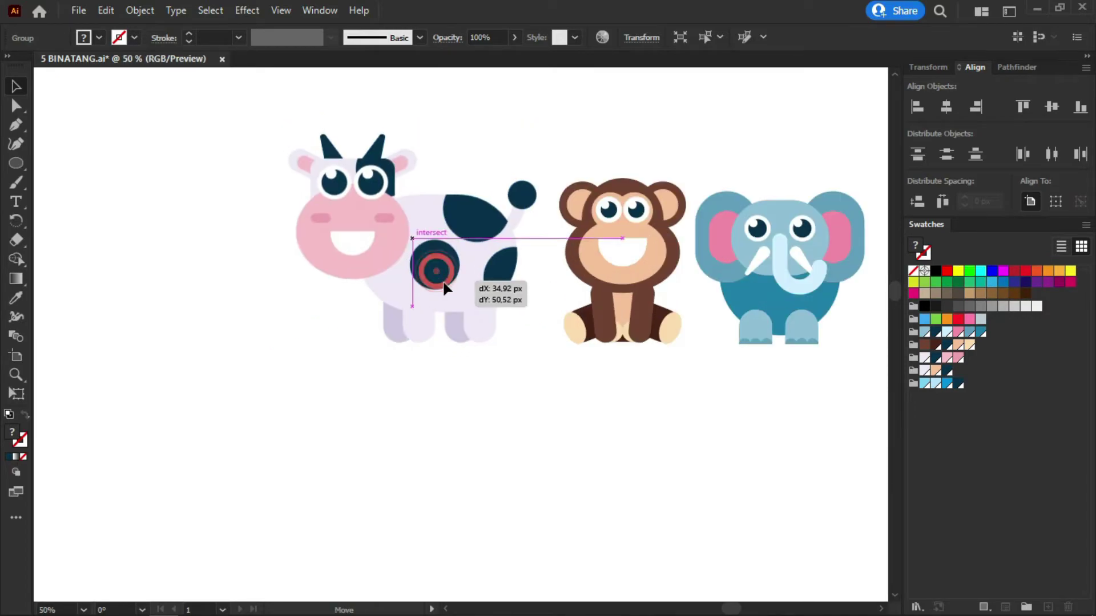
pyautogui.moveTo(536, 138); pyautogui.dragTo(522, 143)
pyautogui.moveTo(460, 264); pyautogui.dragTo(479, 273)
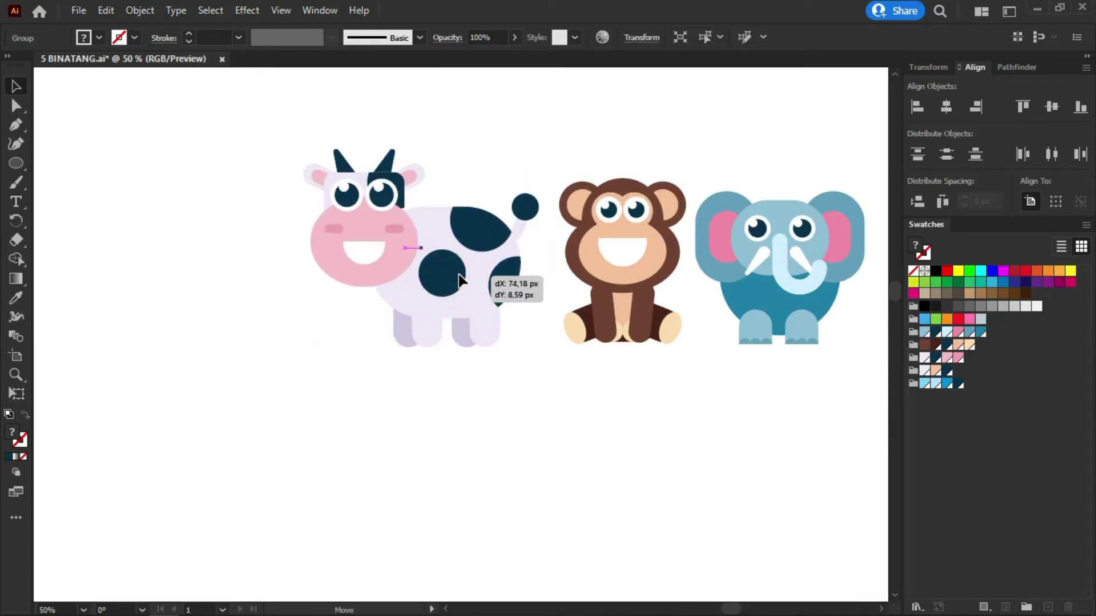
# - Bottom-align the cow, monkey and elephant
pyautogui.keyDown('shift'); pyautogui.click(631, 262); pyautogui.keyUp('shift')
pyautogui.keyDown('shift'); pyautogui.click(776, 308); pyautogui.keyUp('shift')
pyautogui.click(1080, 106)
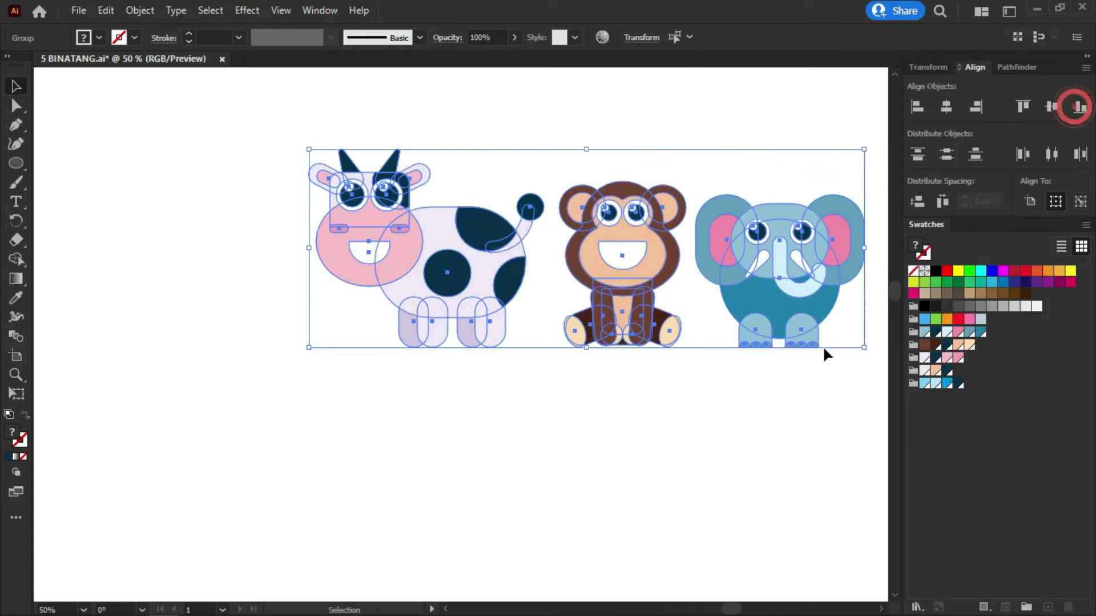
pyautogui.click(570, 456)
pyautogui.scroll(-2, 571, 456)
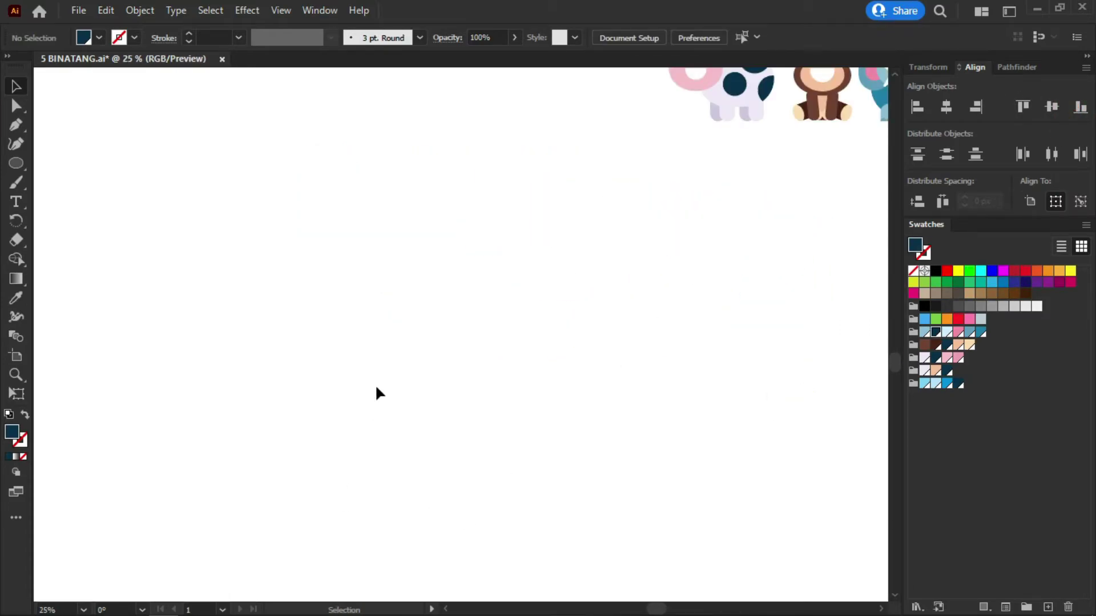
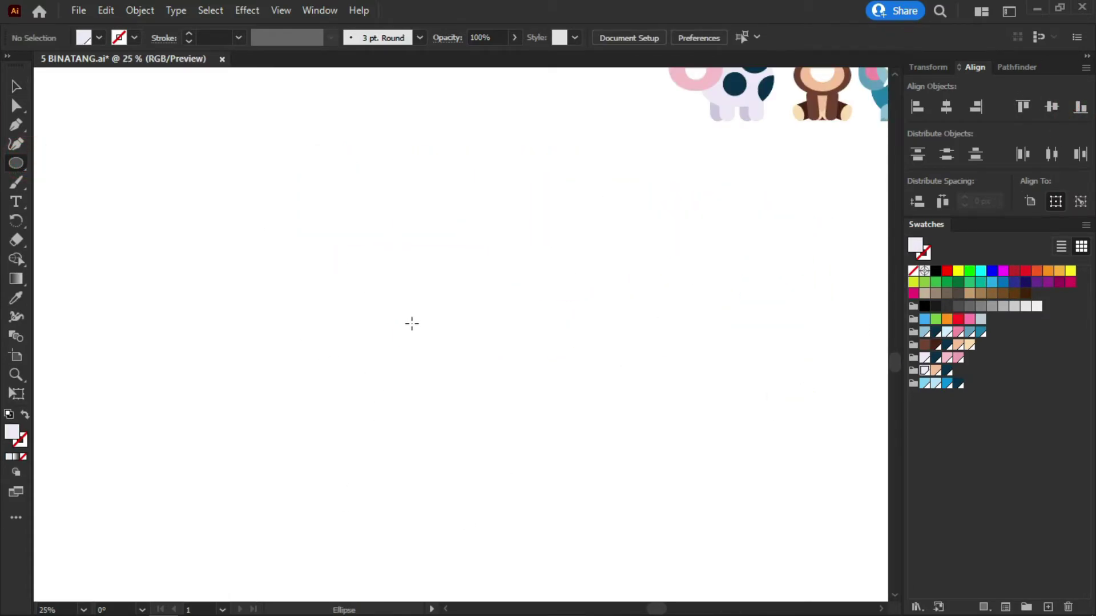
# - Draw a large lavender circle and set a small copy on its top edge
pyautogui.moveTo(419, 324); pyautogui.dragTo(489, 218)
pyautogui.press('v')
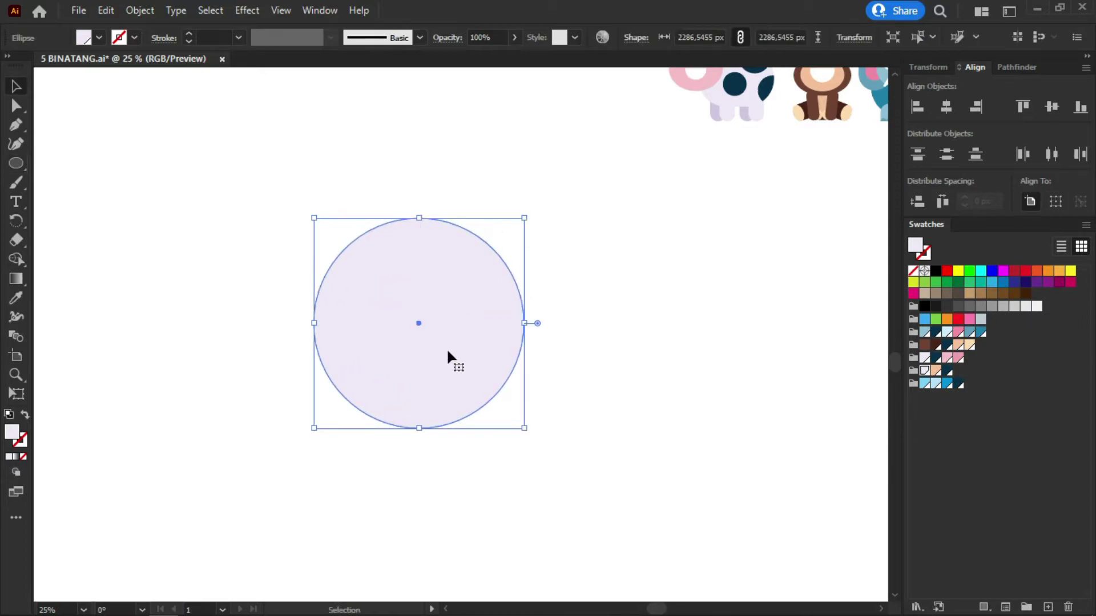
pyautogui.moveTo(447, 357); pyautogui.dragTo(447, 265)
pyautogui.moveTo(525, 336); pyautogui.dragTo(473, 268)
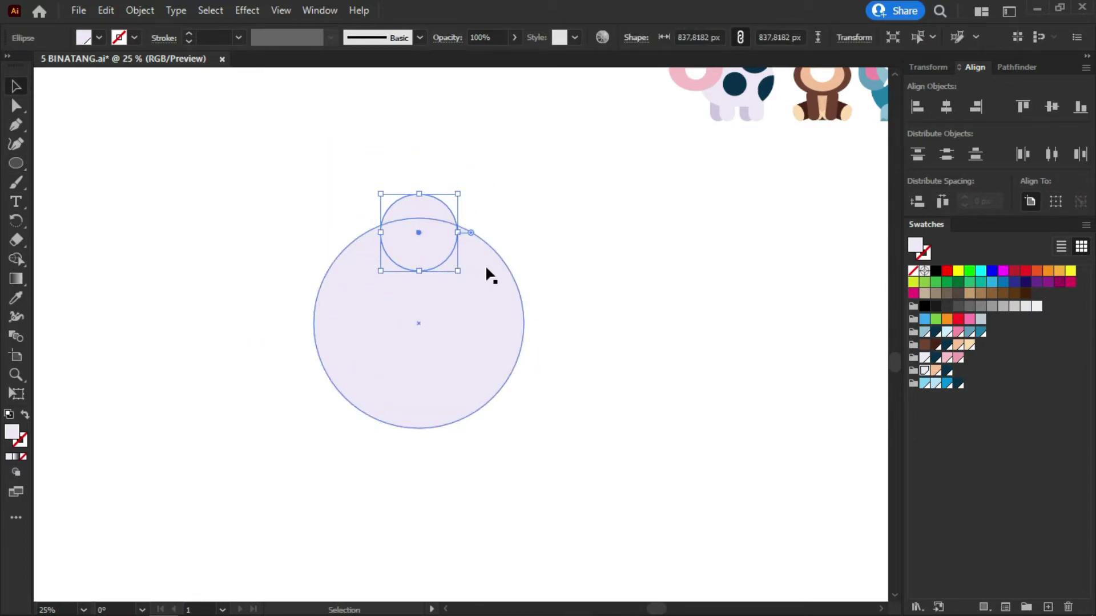
pyautogui.click(371, 220)
pyautogui.moveTo(420, 211); pyautogui.dragTo(421, 202)
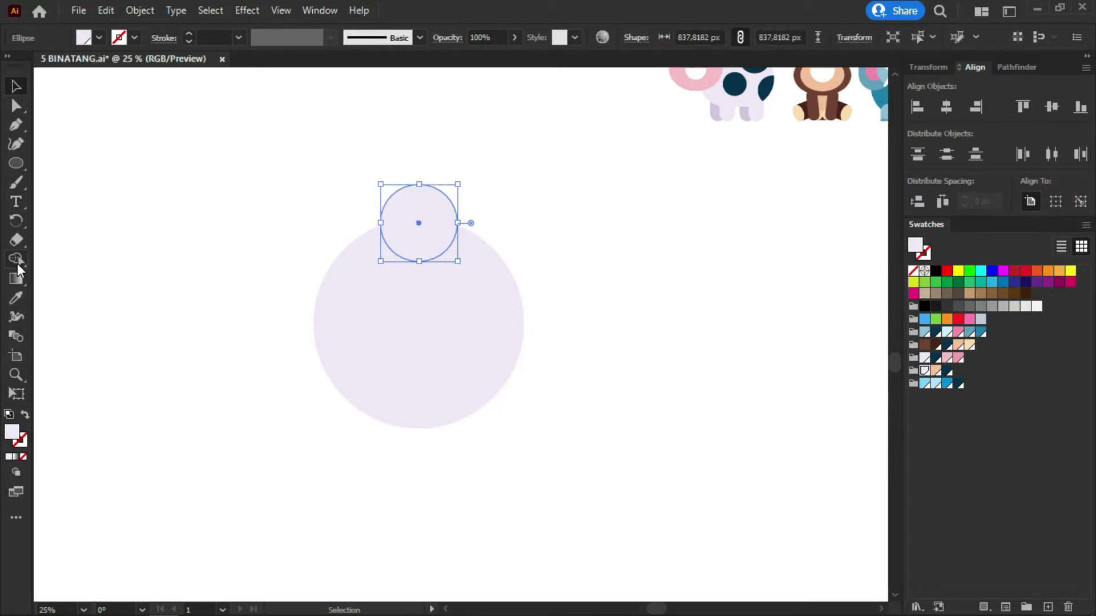
# - Rotate-copy the small circle around the big circle's centre in 30° steps to form a ring
pyautogui.click(16, 220)
pyautogui.keyDown('alt'); pyautogui.click(417, 323); pyautogui.keyUp('alt')
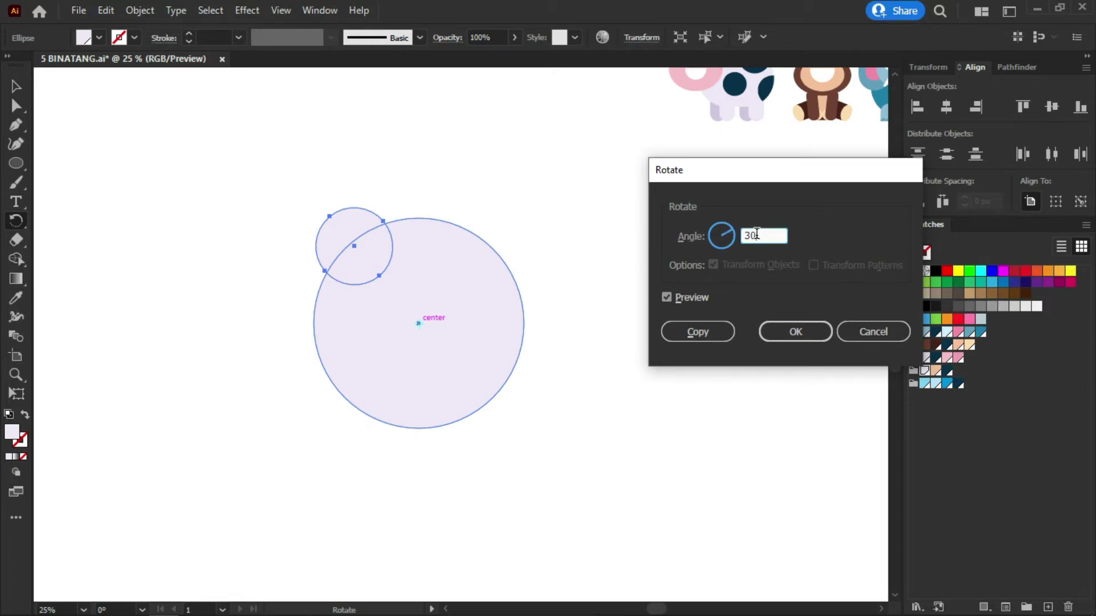
pyautogui.click(697, 332)
pyautogui.hotkey('ctrl', 'd')
pyautogui.hotkey('ctrl', 'd')
pyautogui.hotkey('ctrl', 'd')
pyautogui.hotkey('ctrl', 'd')
pyautogui.hotkey('ctrl', 'd')
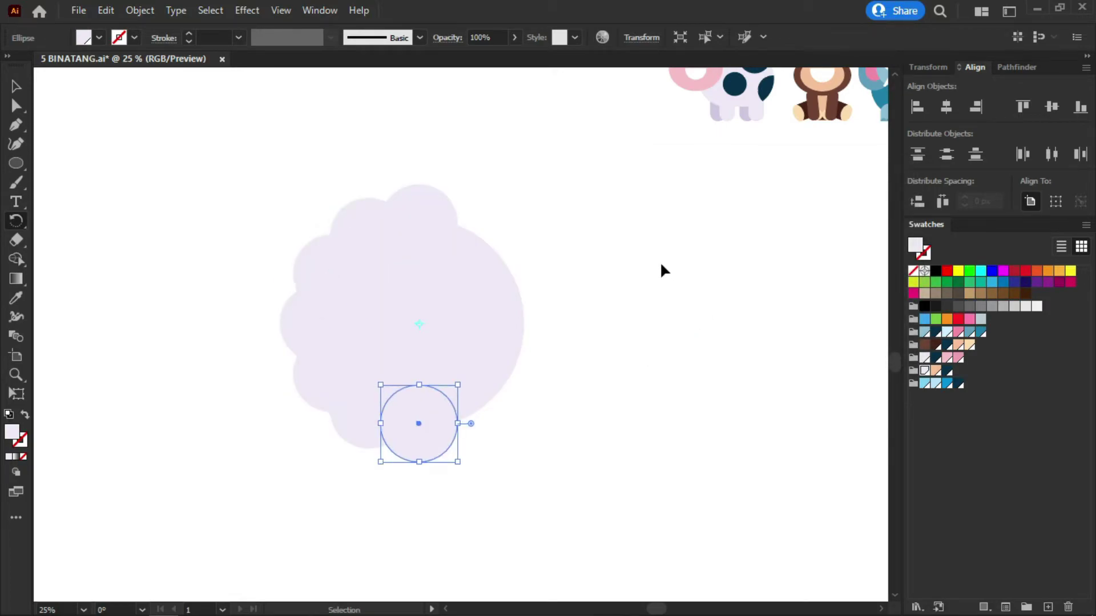
pyautogui.hotkey('ctrl', 'd')
pyautogui.hotkey('ctrl', 'd')
pyautogui.hotkey('ctrl', 'd')
pyautogui.hotkey('ctrl', 'z')
pyautogui.press('v')
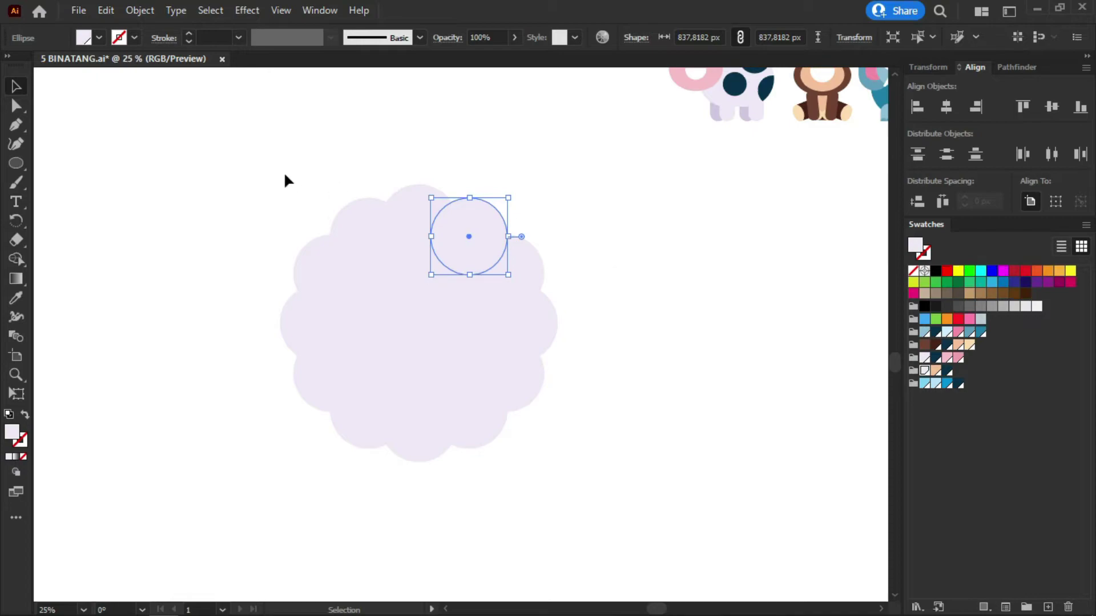
# - Merge all the circles into one scalloped shape with Pathfinder Unite
pyautogui.moveTo(584, 487); pyautogui.dragTo(583, 488)
pyautogui.click(1013, 66)
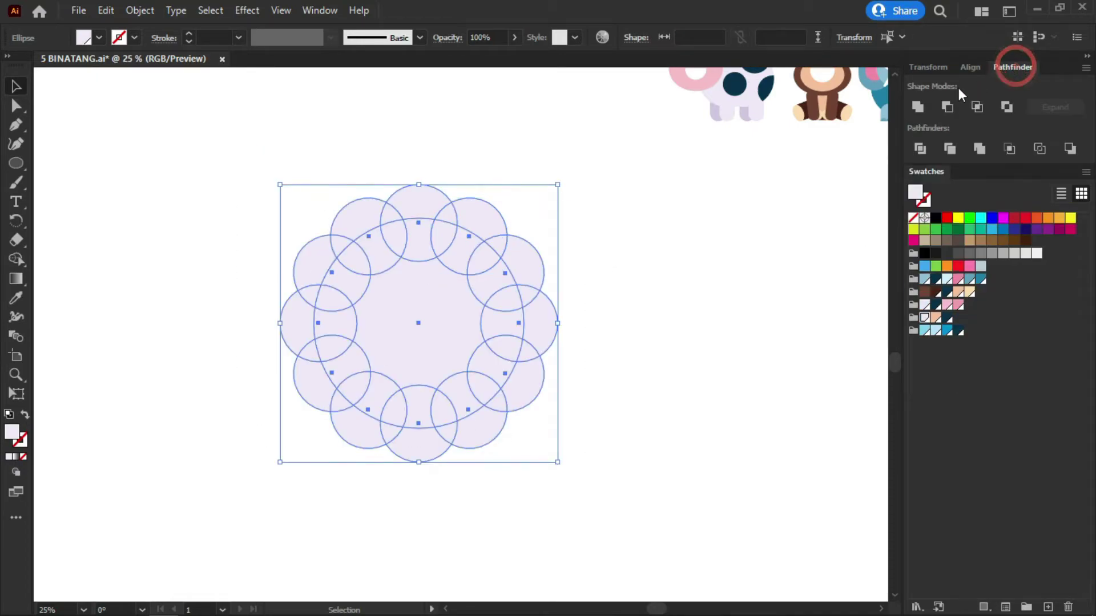
pyautogui.click(917, 107)
pyautogui.click(635, 278)
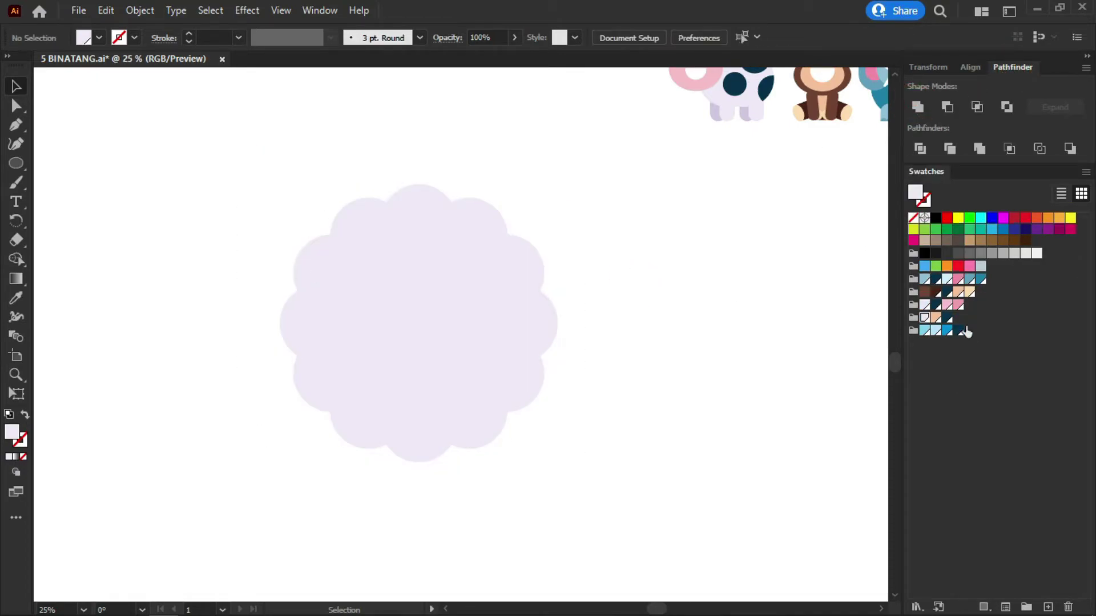
# - Draw a peach oval face inside the lavender wool shape
pyautogui.click(936, 320)
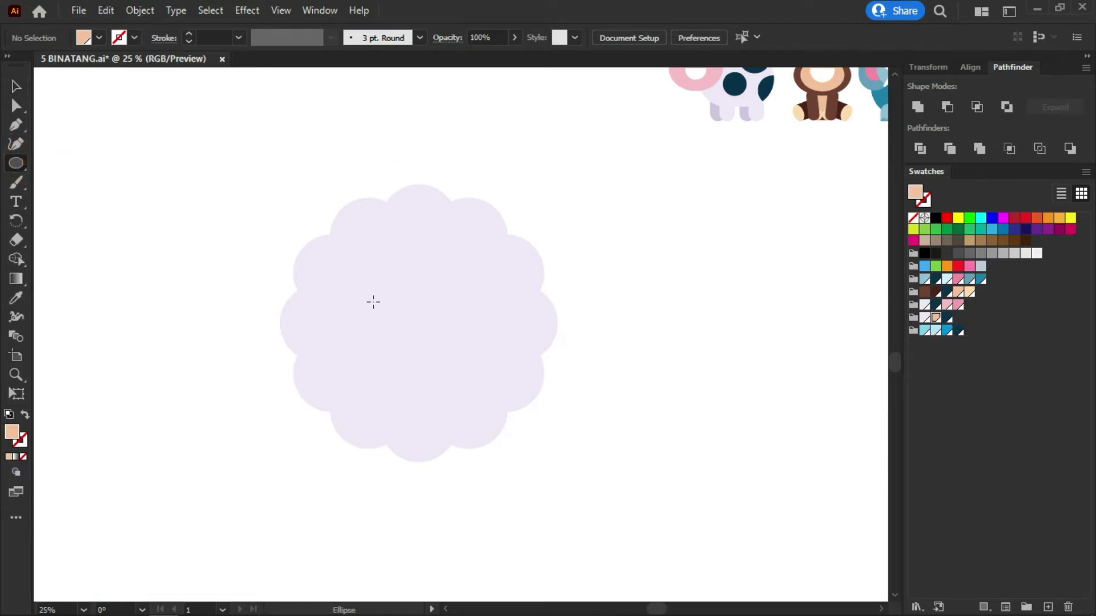
pyautogui.moveTo(340, 276); pyautogui.dragTo(455, 370)
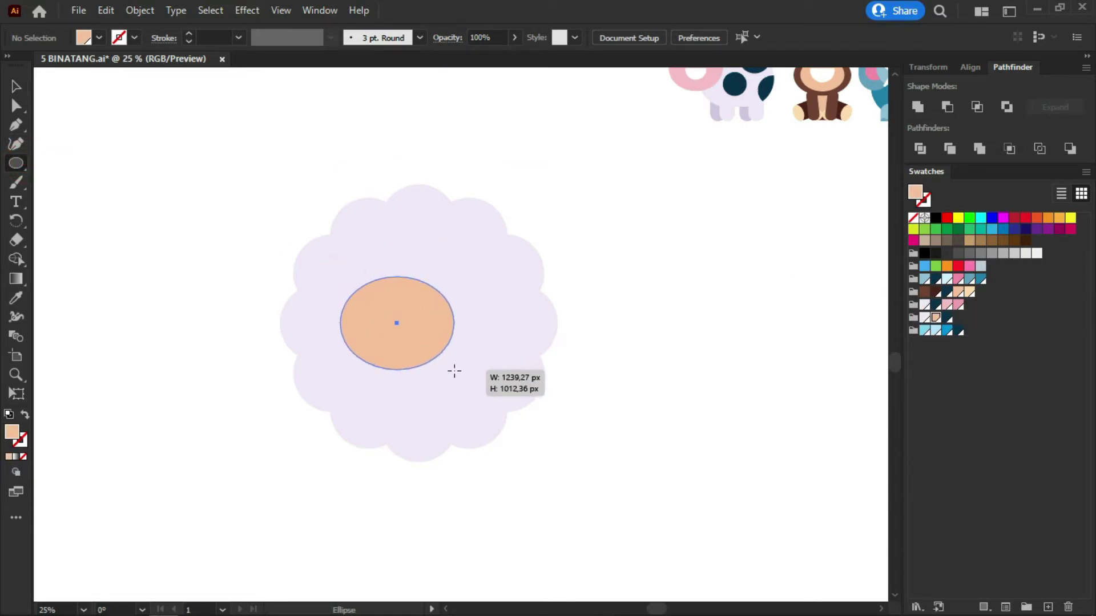
pyautogui.press('v')
pyautogui.moveTo(421, 323); pyautogui.dragTo(411, 304)
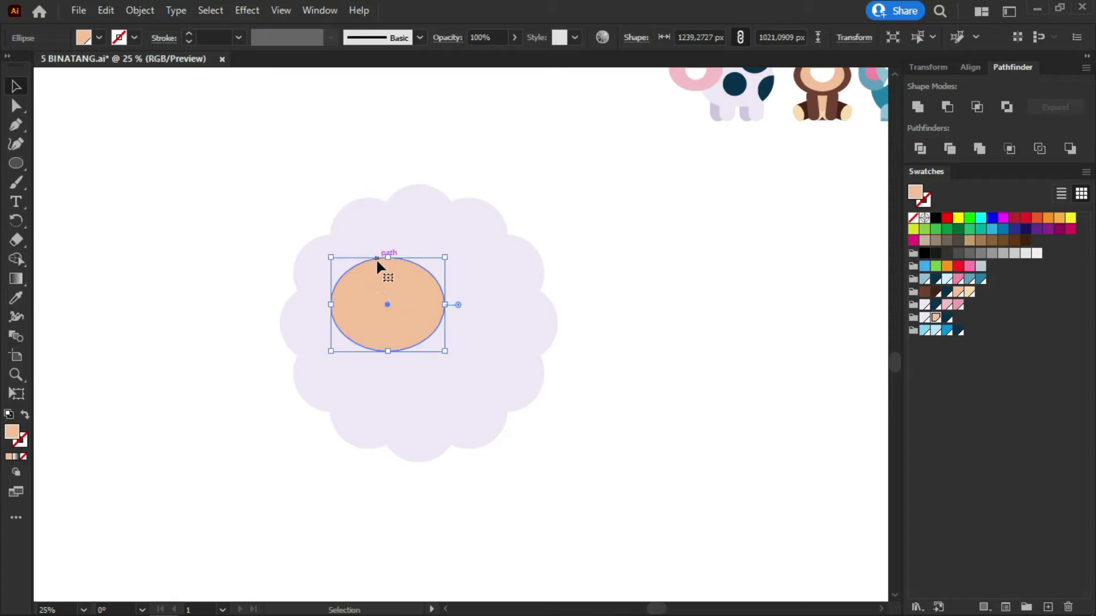
# - Add repeated small lavender circles along the face's top edge as a fringe
pyautogui.click(16, 164)
pyautogui.moveTo(318, 270)
pyautogui.mouseDown()
pyautogui.moveTo(342, 294)
pyautogui.moveTo(347, 261)
pyautogui.moveTo(376, 254)
pyautogui.mouseUp()
pyautogui.press('v')
pyautogui.keyDown('shift'); pyautogui.click(431, 237); pyautogui.keyUp('shift')
pyautogui.click(268, 206)
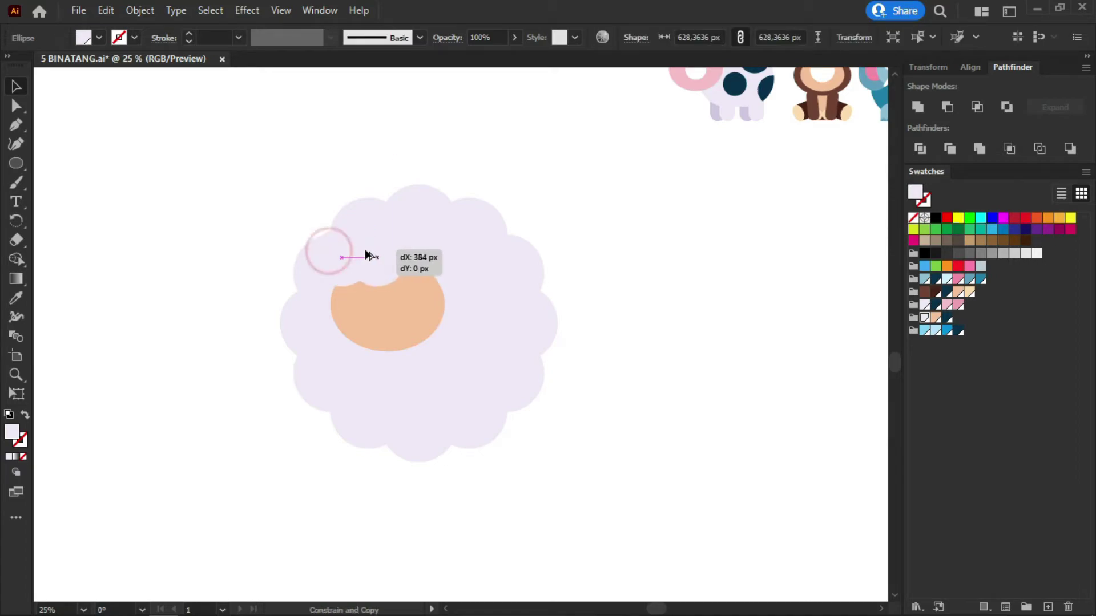
pyautogui.hotkey('ctrl', 'd')
pyautogui.click(598, 191)
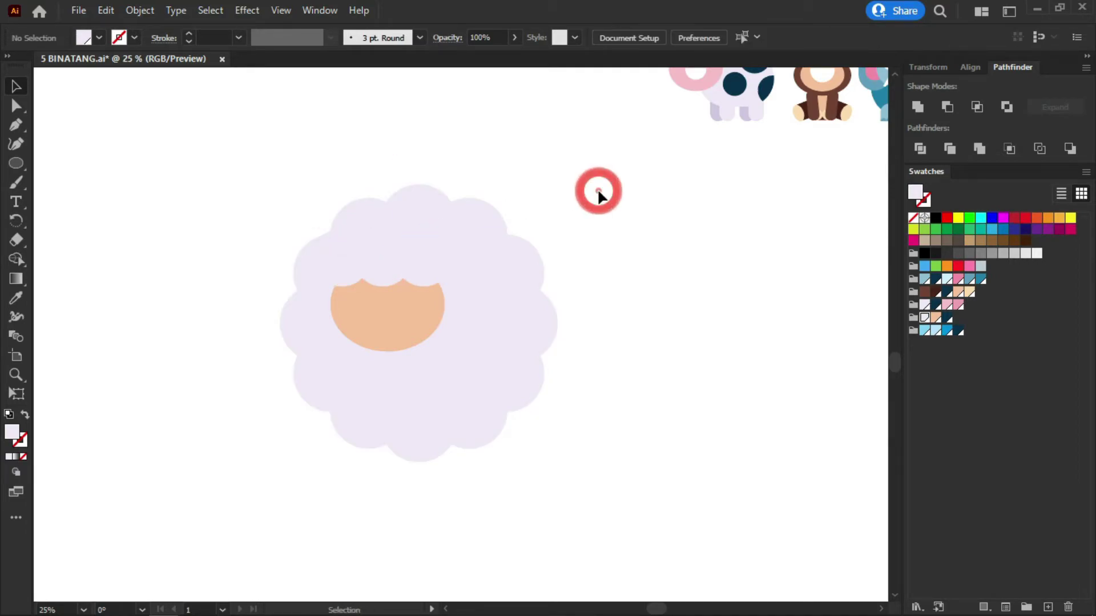
# - Draw a white eye circle with a smaller dark navy pupil inside it
pyautogui.click(16, 164)
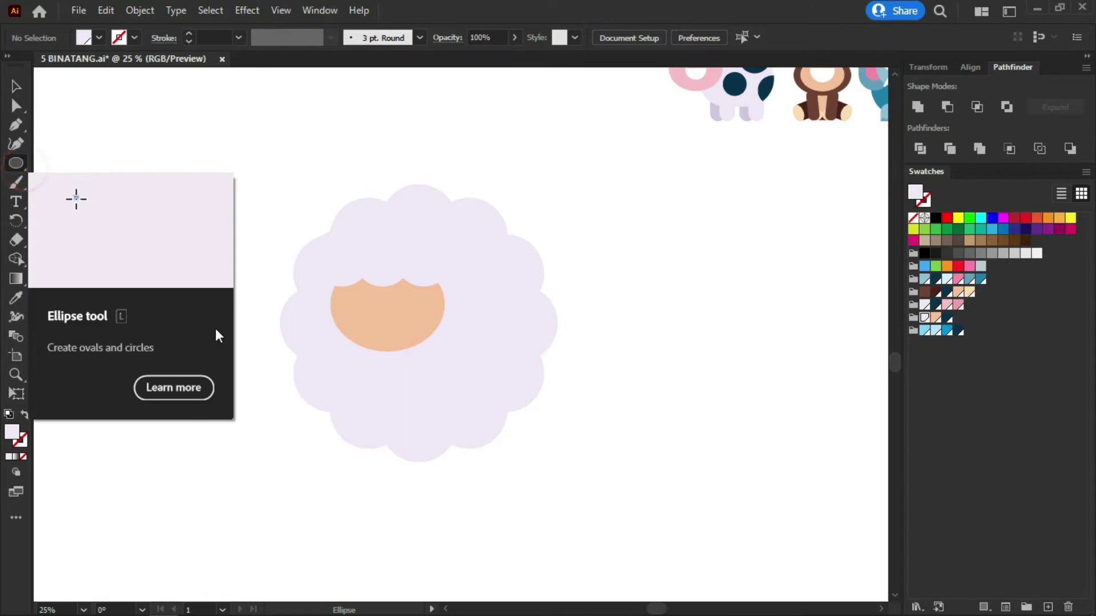
pyautogui.moveTo(206, 351); pyautogui.dragTo(270, 286)
pyautogui.click(18, 298)
pyautogui.click(238, 294)
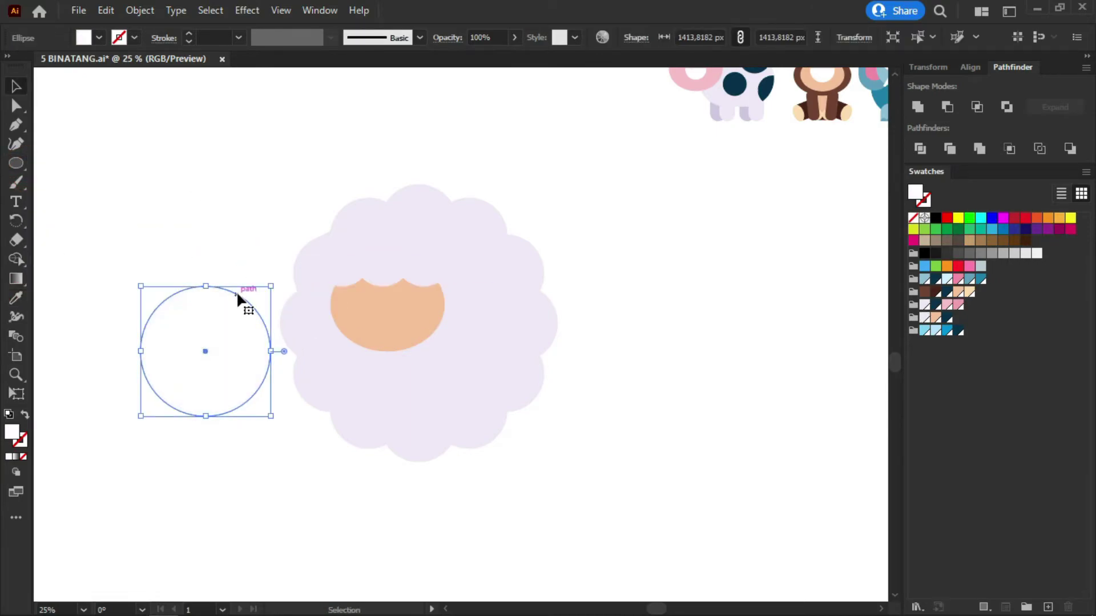
pyautogui.moveTo(270, 286); pyautogui.dragTo(255, 315)
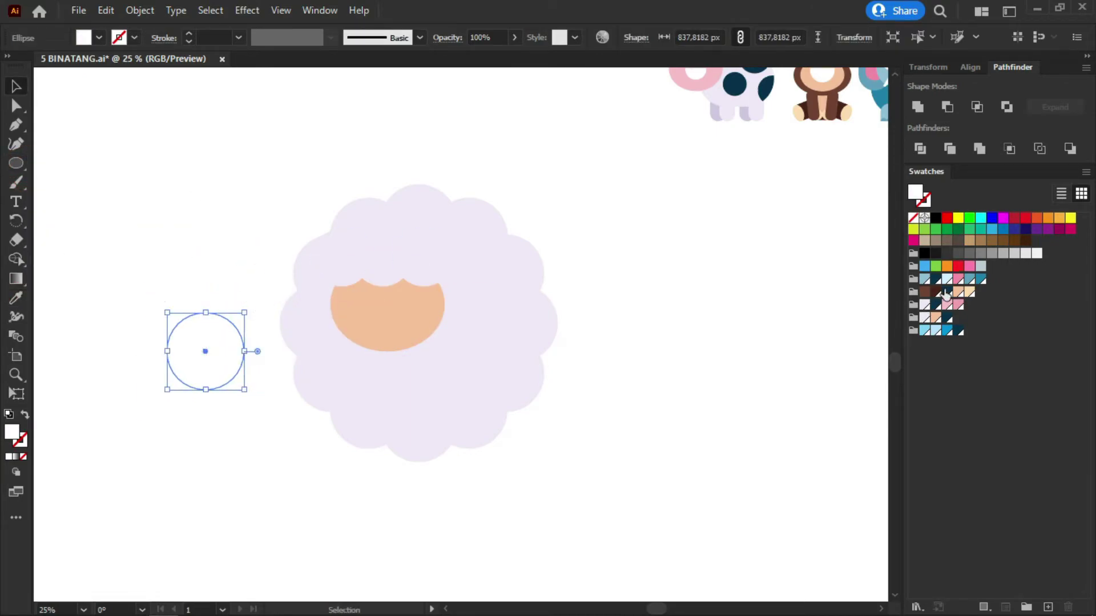
pyautogui.click(935, 279)
pyautogui.moveTo(225, 357)
pyautogui.mouseDown()
pyautogui.moveTo(211, 338)
pyautogui.moveTo(195, 340)
pyautogui.mouseUp()
# - Add a white highlight to the pupil and group the three eye circles
pyautogui.press('i')
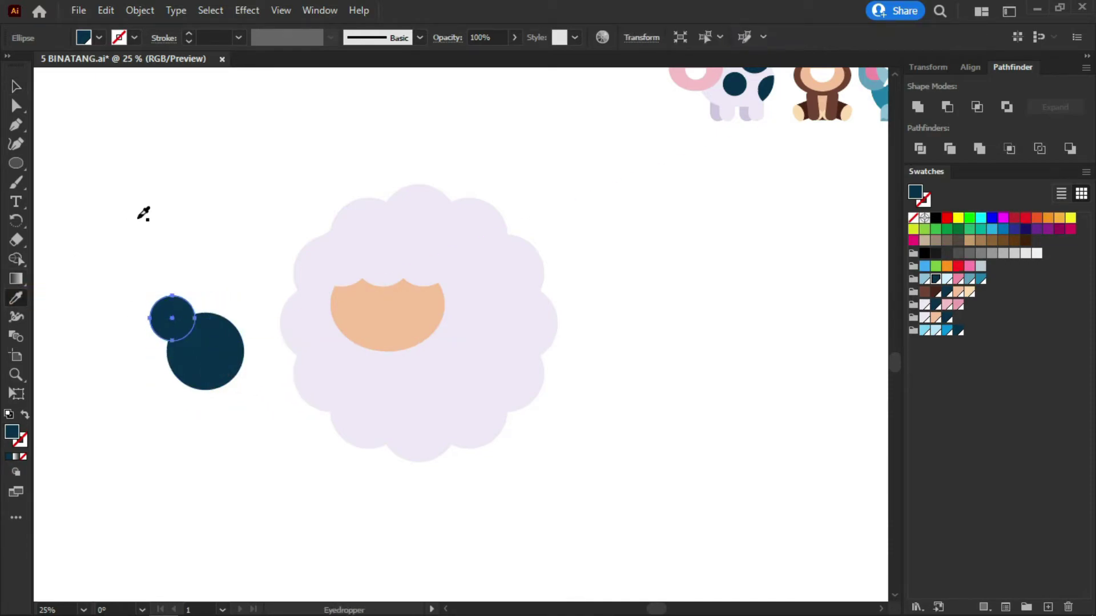
pyautogui.click(151, 371)
pyautogui.press('v')
pyautogui.keyDown('shift'); pyautogui.click(204, 359); pyautogui.keyUp('shift')
pyautogui.keyDown('shift'); pyautogui.click(256, 361); pyautogui.keyUp('shift')
pyautogui.moveTo(172, 318); pyautogui.dragTo(183, 323)
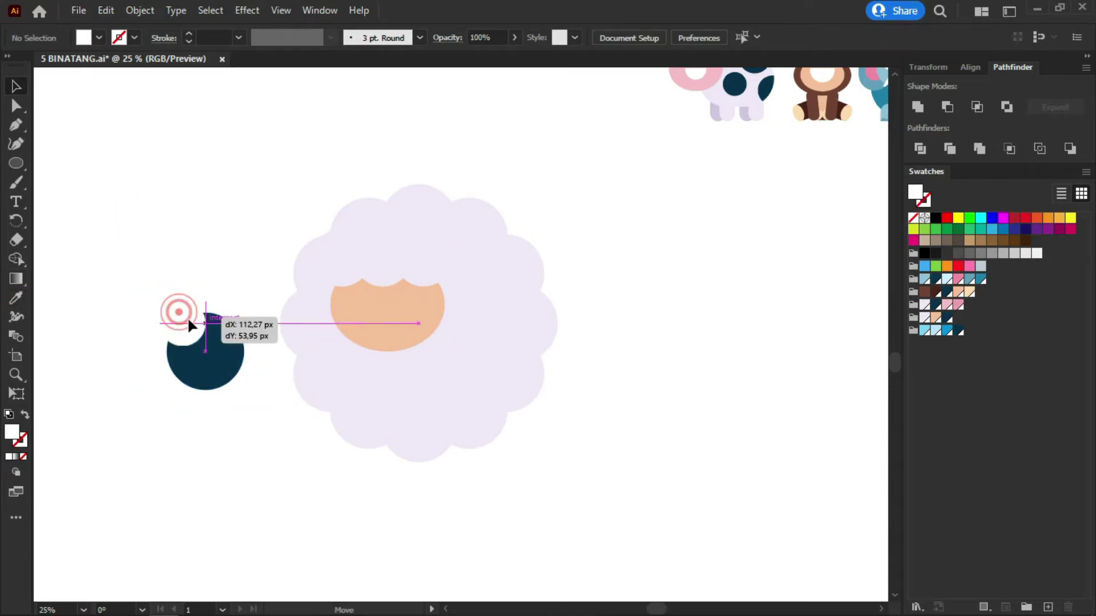
pyautogui.keyDown('shift'); pyautogui.click(227, 350); pyautogui.keyUp('shift')
pyautogui.keyDown('shift'); pyautogui.click(269, 348); pyautogui.keyUp('shift')
pyautogui.hotkey('ctrl', 'g')
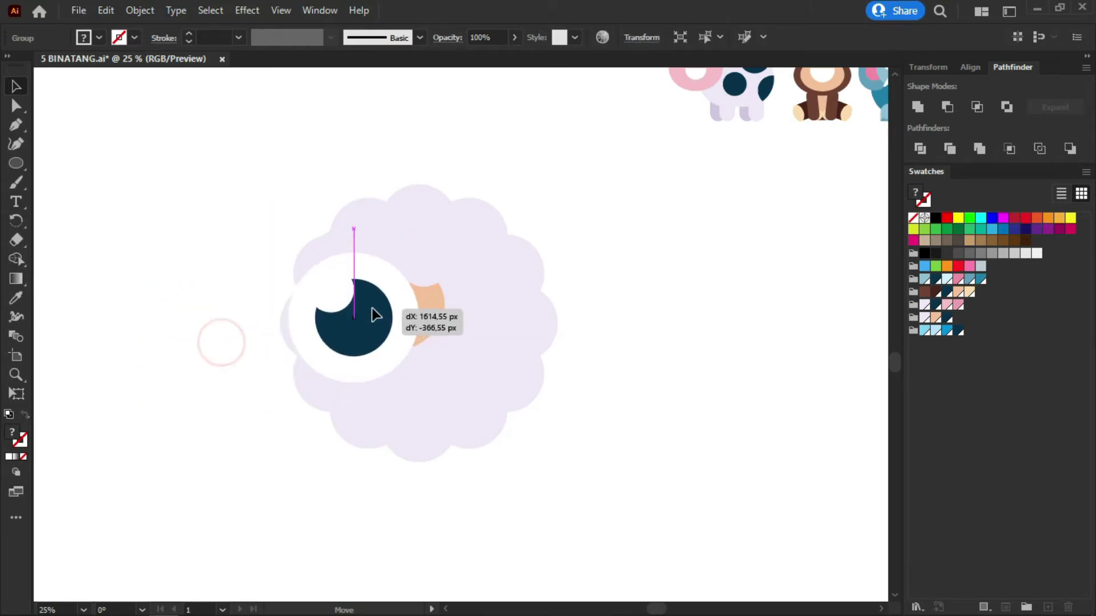
# - Scale the eye onto the face's upper left, enlarge the face, and add a second eye
pyautogui.moveTo(253, 329); pyautogui.dragTo(402, 295)
pyautogui.moveTo(419, 252); pyautogui.dragTo(360, 310)
pyautogui.moveTo(331, 348); pyautogui.dragTo(368, 310)
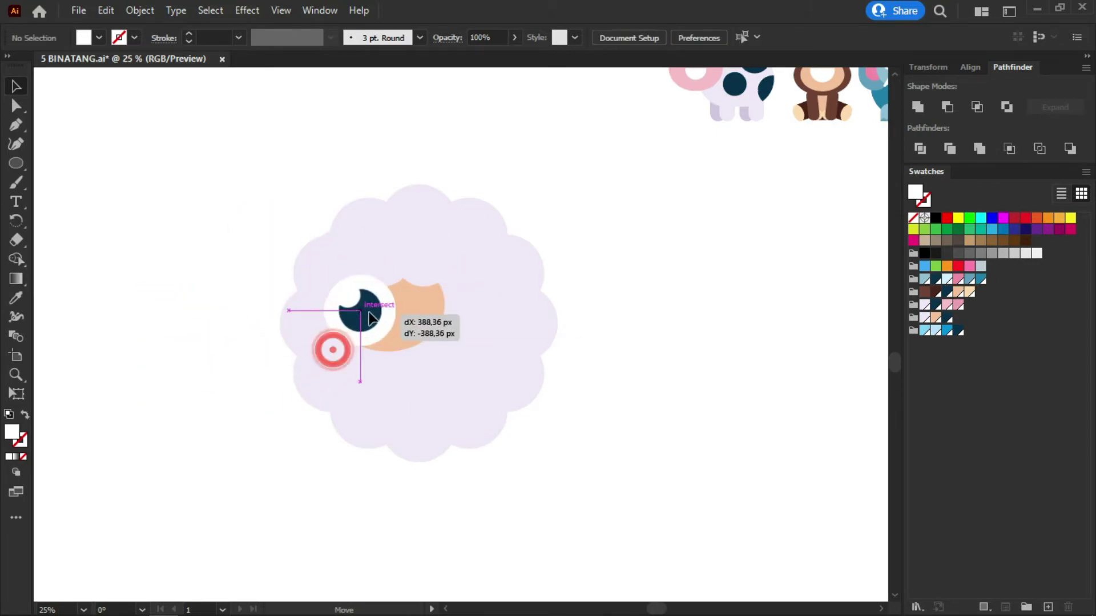
pyautogui.moveTo(398, 273); pyautogui.dragTo(365, 309)
pyautogui.hotkey('ctrl', 'shift', 'a')
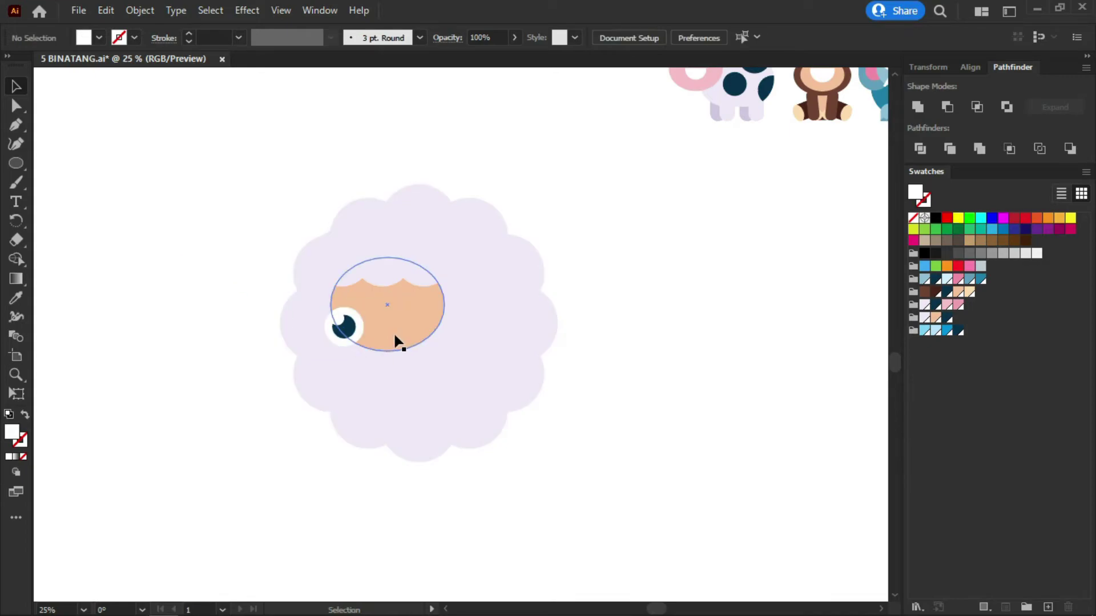
pyautogui.click(399, 340)
pyautogui.moveTo(444, 351); pyautogui.dragTo(452, 358)
pyautogui.moveTo(345, 334)
pyautogui.mouseDown()
pyautogui.moveTo(365, 316)
pyautogui.moveTo(355, 311)
pyautogui.moveTo(408, 310)
pyautogui.moveTo(388, 344)
pyautogui.mouseUp()
pyautogui.click(246, 231)
pyautogui.click(223, 264)
# - Draw a white rectangle mouth with rounded bottom corners on the lower face
pyautogui.click(9, 166)
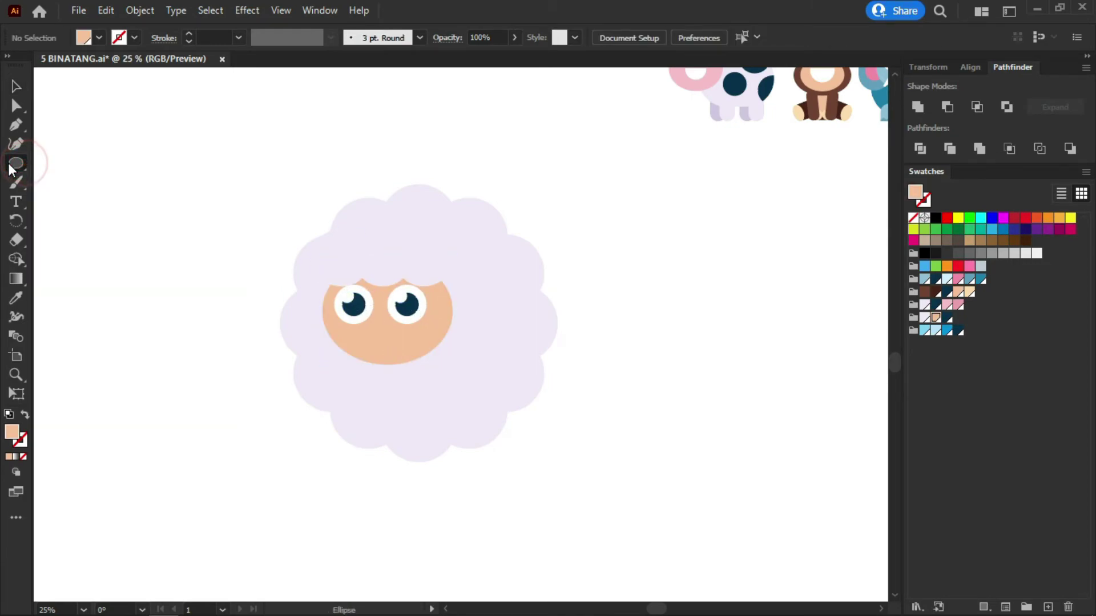
pyautogui.click(225, 245)
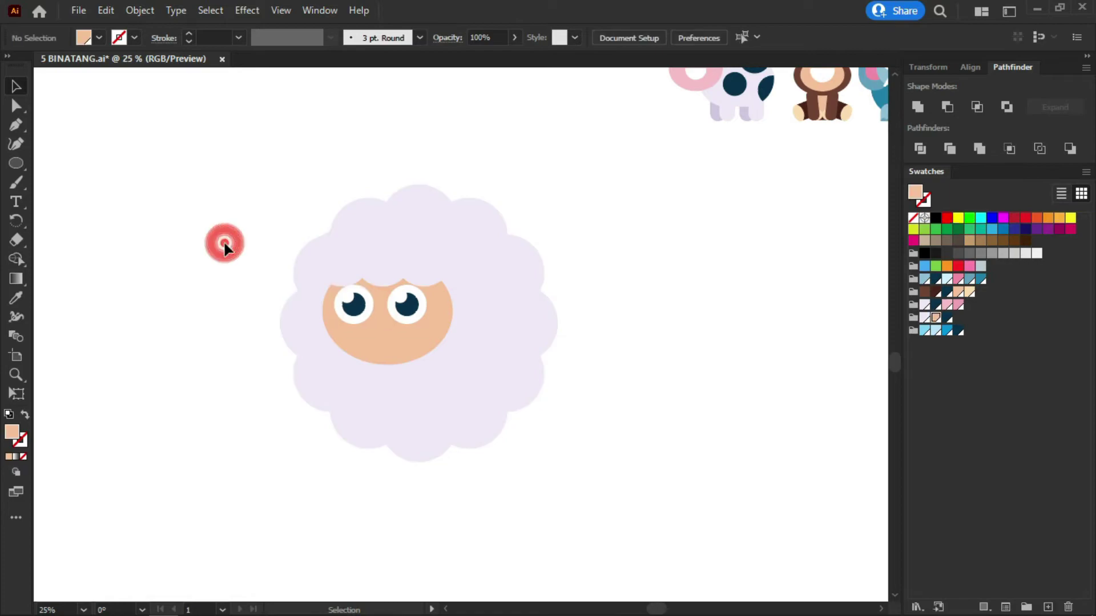
pyautogui.click(17, 165)
pyautogui.click(54, 161)
pyautogui.moveTo(358, 328)
pyautogui.mouseDown()
pyautogui.moveTo(428, 375)
pyautogui.moveTo(363, 375)
pyautogui.moveTo(410, 285)
pyautogui.mouseUp()
pyautogui.press('a')
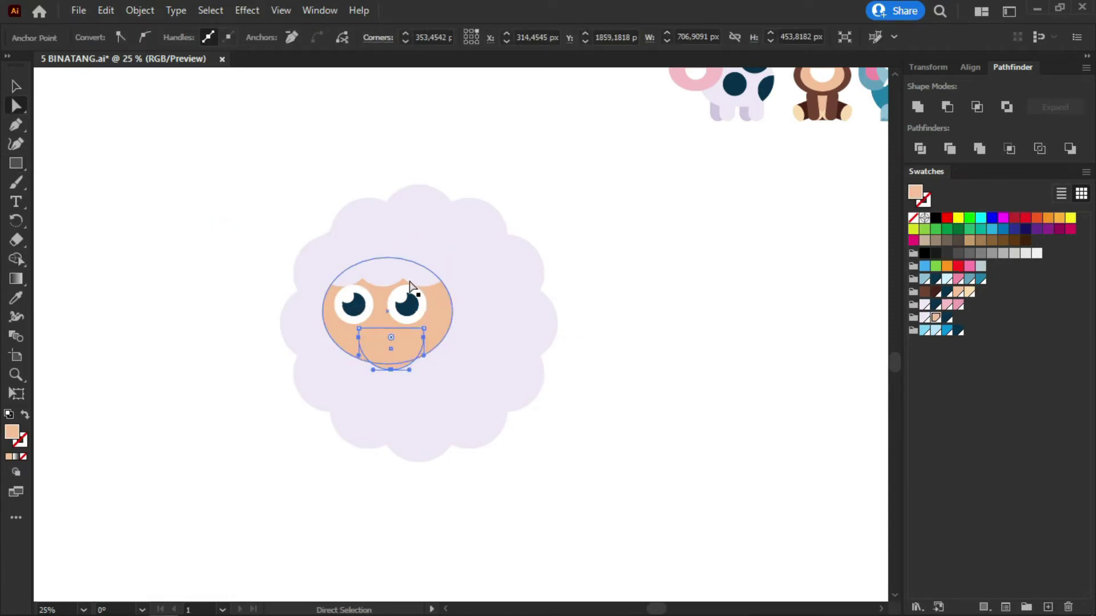
pyautogui.click(16, 297)
pyautogui.click(225, 261)
pyautogui.press('v')
pyautogui.moveTo(424, 370); pyautogui.dragTo(409, 355)
pyautogui.click(231, 262)
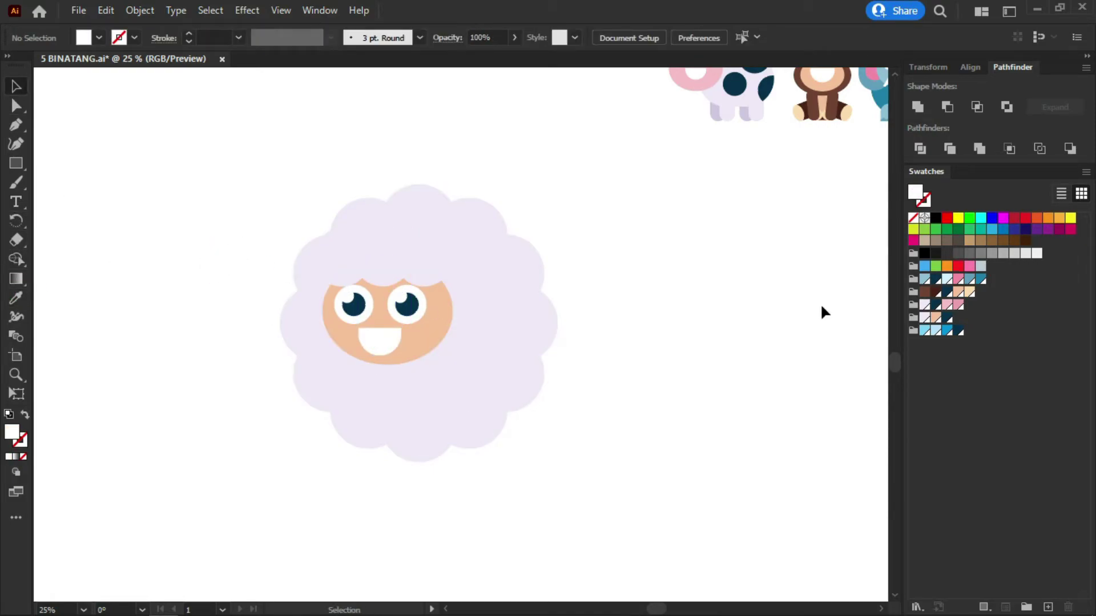
# - Make a dark half-circle ear, rotated about 29°, at the face's upper left
pyautogui.moveTo(16, 163); pyautogui.dragTo(71, 182)
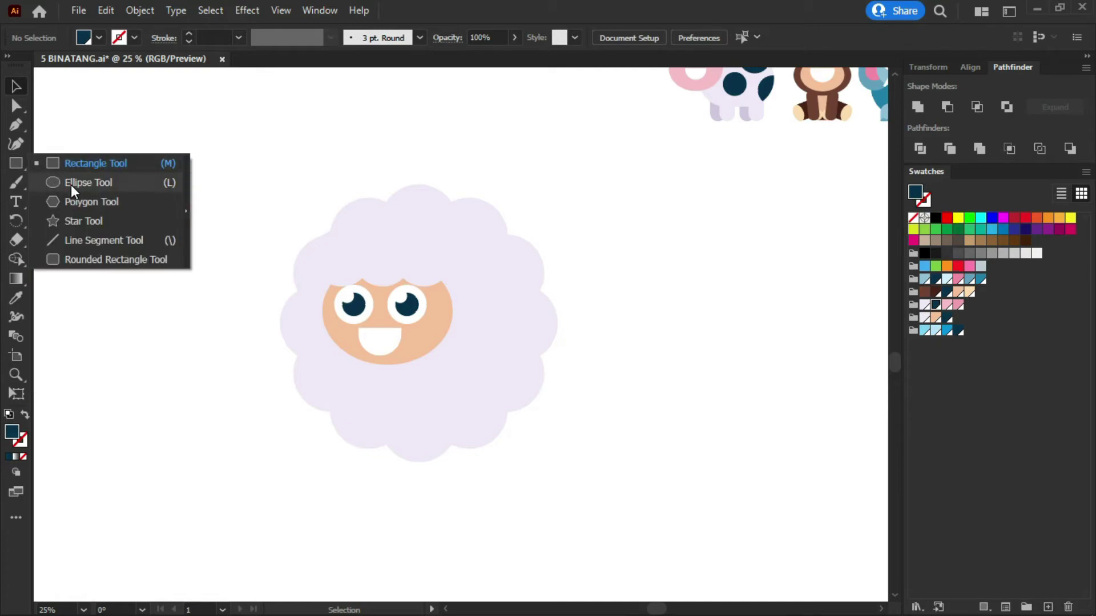
pyautogui.moveTo(210, 384); pyautogui.dragTo(280, 302)
pyautogui.press('a')
pyautogui.click(250, 303)
pyautogui.press('Delete')
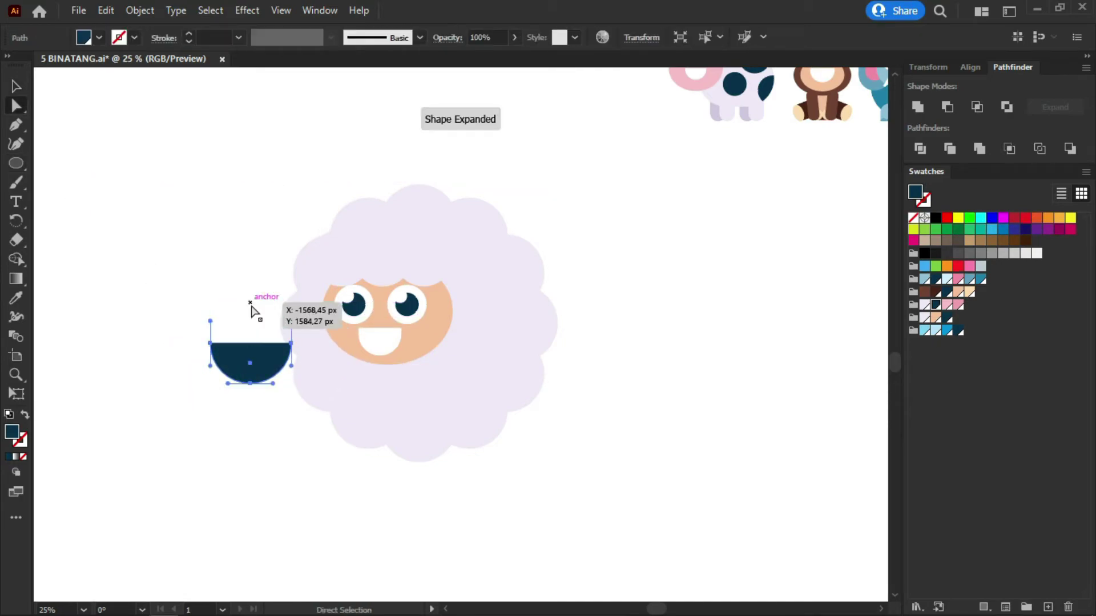
pyautogui.press('v')
pyautogui.moveTo(300, 338); pyautogui.dragTo(291, 301)
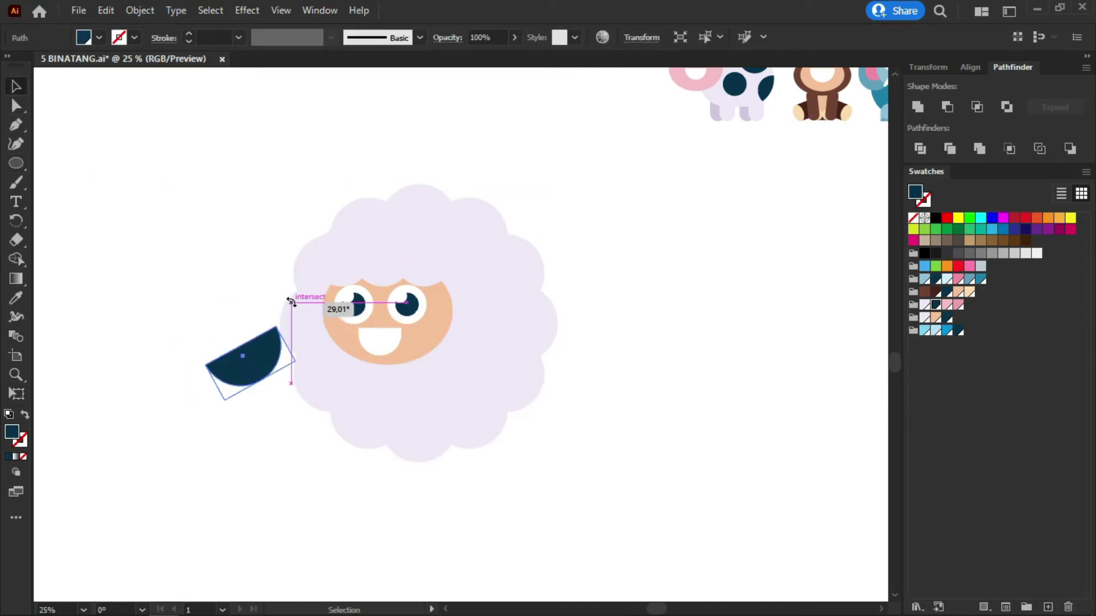
pyautogui.moveTo(231, 373); pyautogui.dragTo(290, 327)
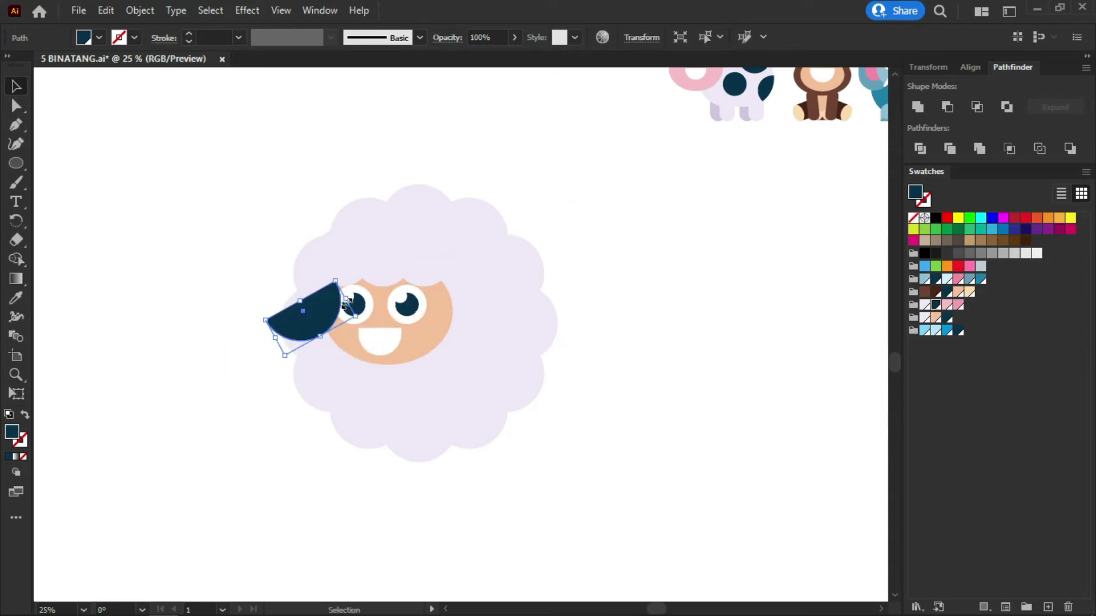
# - Send the lavender body behind the face and position the ear on the left side
pyautogui.keyDown('shift'); pyautogui.click(324, 365); pyautogui.keyUp('shift')
pyautogui.rightClick(325, 366)
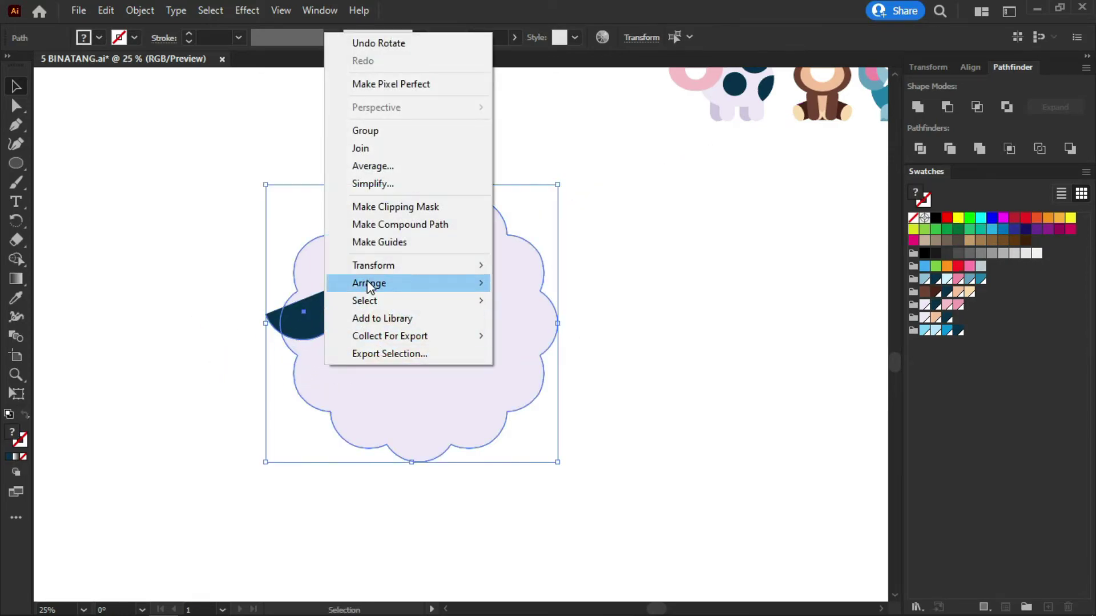
pyautogui.click(556, 336)
pyautogui.click(661, 336)
pyautogui.moveTo(278, 333); pyautogui.dragTo(291, 318)
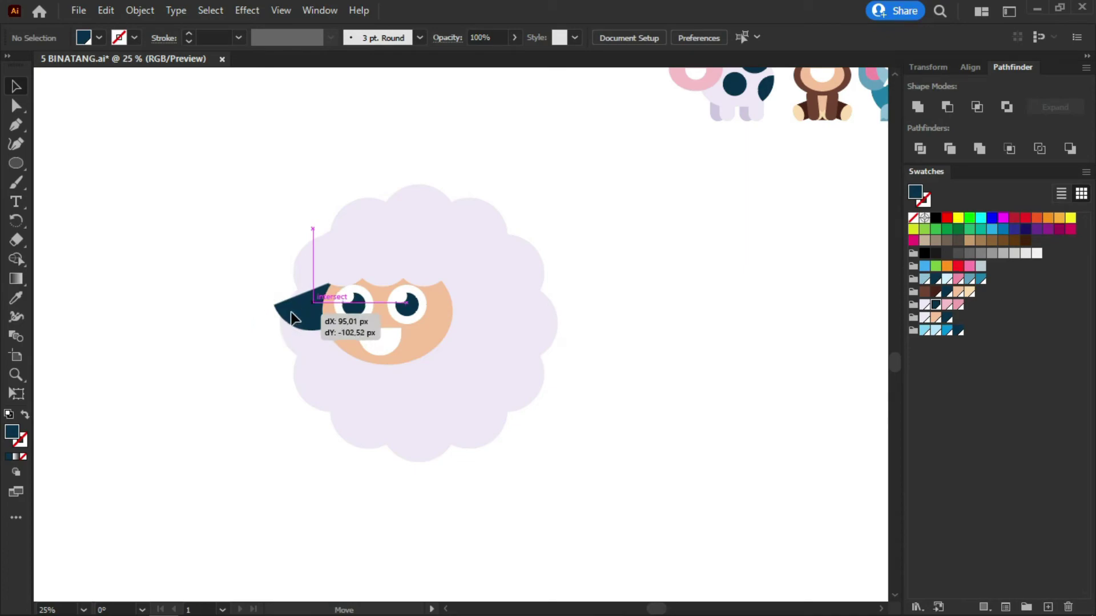
# - Reflect a copy of the ear and place it on the face's right side
pyautogui.rightClick(293, 318)
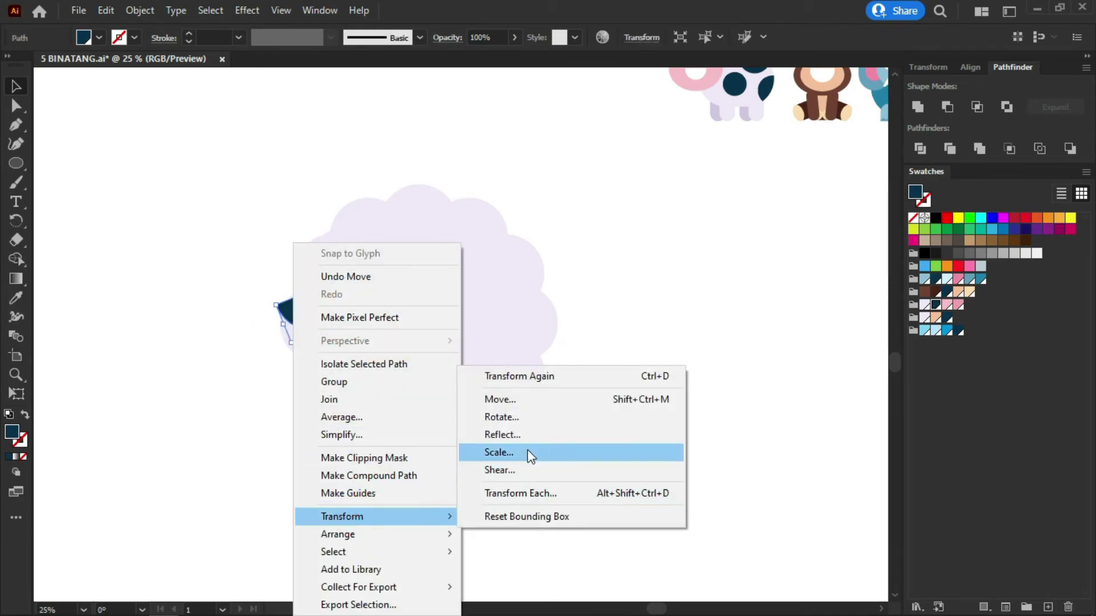
pyautogui.click(505, 433)
pyautogui.click(577, 434)
pyautogui.moveTo(337, 317); pyautogui.dragTo(443, 321)
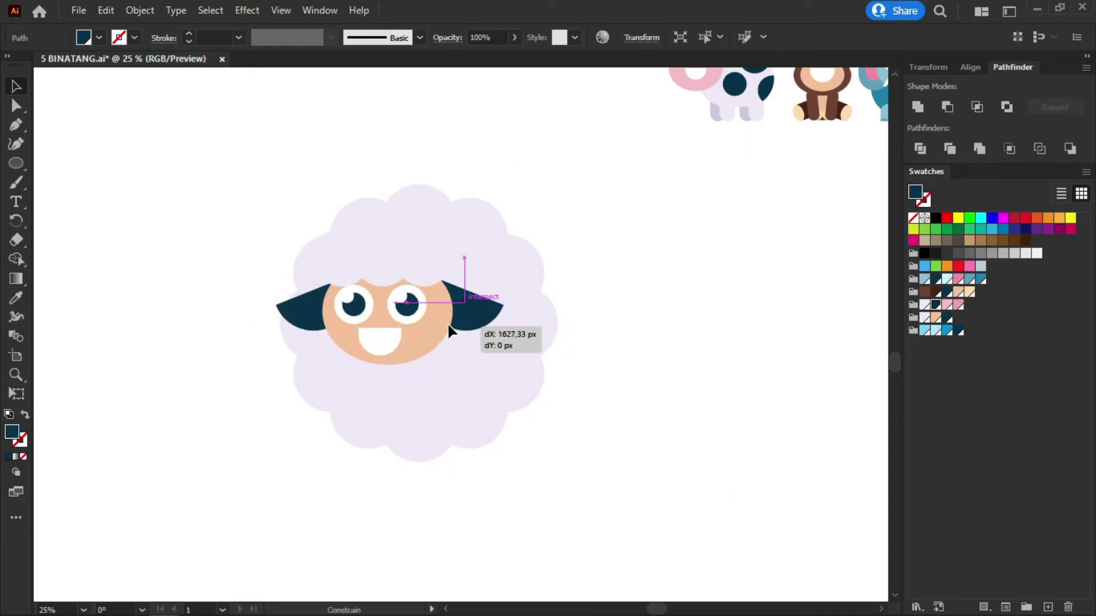
pyautogui.click(683, 378)
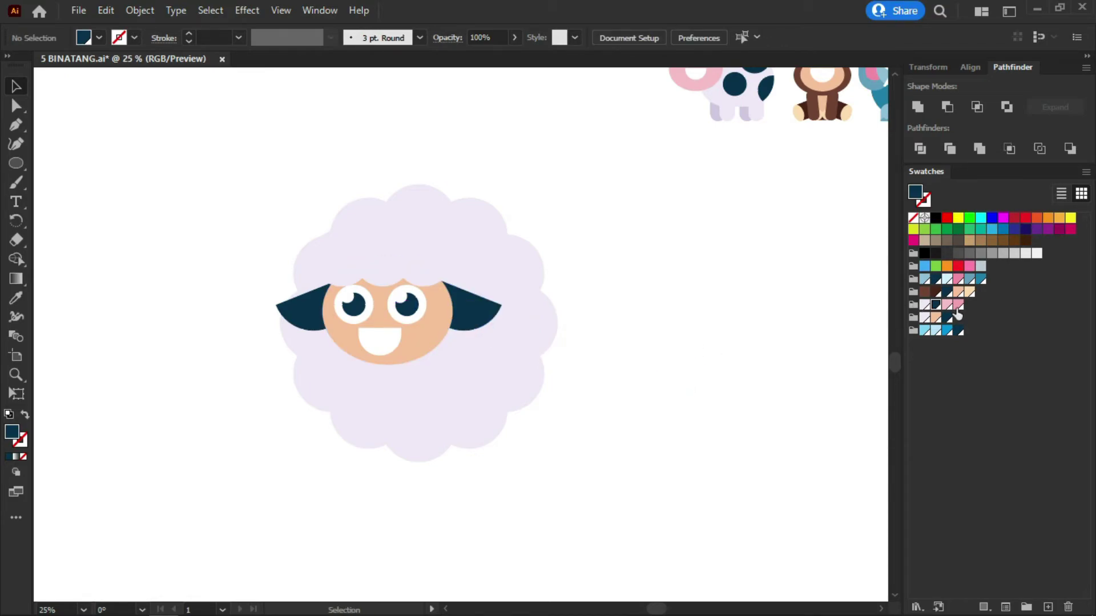
# - Create a 3-sided peach polygon and enlarge it into a triangle
pyautogui.click(936, 318)
pyautogui.moveTo(16, 163); pyautogui.dragTo(63, 199)
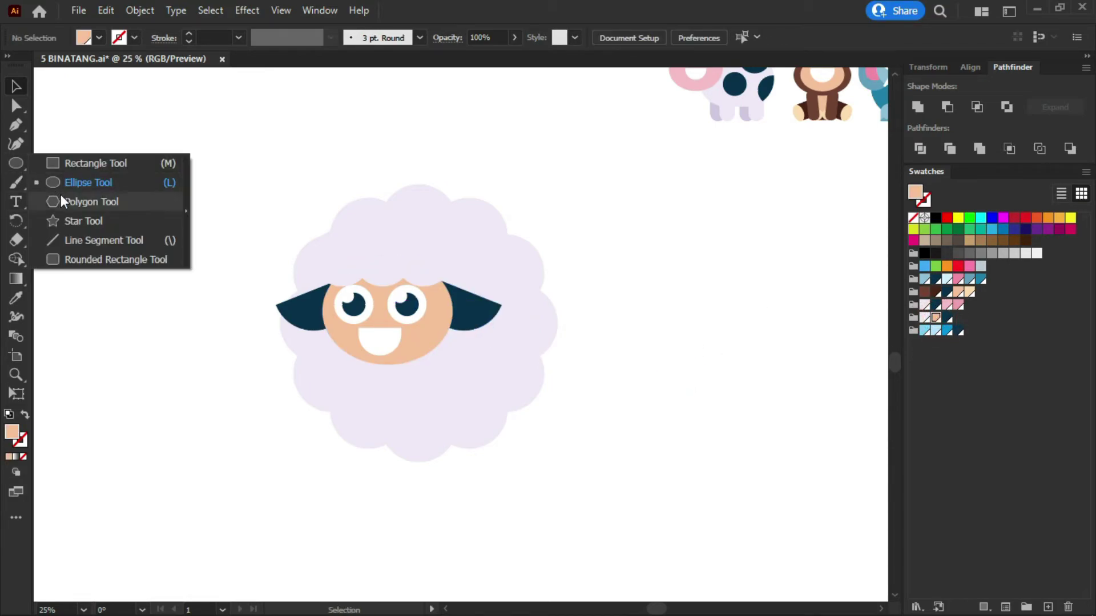
pyautogui.click(195, 351)
pyautogui.click(156, 264)
pyautogui.press('v')
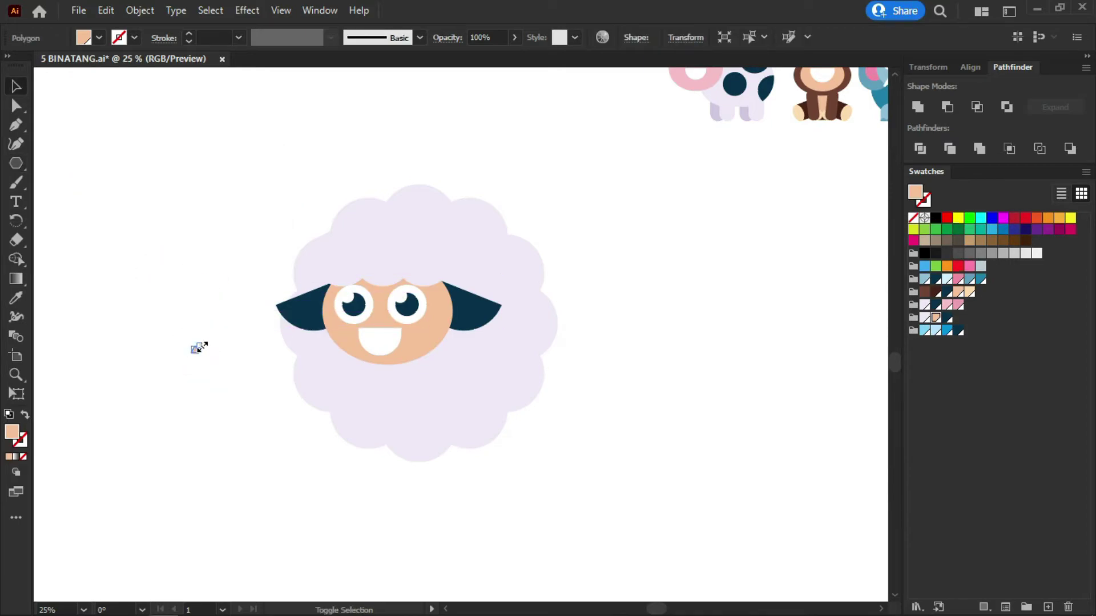
pyautogui.moveTo(199, 348)
pyautogui.mouseDown()
pyautogui.moveTo(256, 296)
pyautogui.moveTo(223, 321)
pyautogui.moveTo(358, 390)
pyautogui.moveTo(299, 428)
pyautogui.moveTo(384, 455)
pyautogui.moveTo(384, 443)
pyautogui.mouseUp()
pyautogui.click(281, 487)
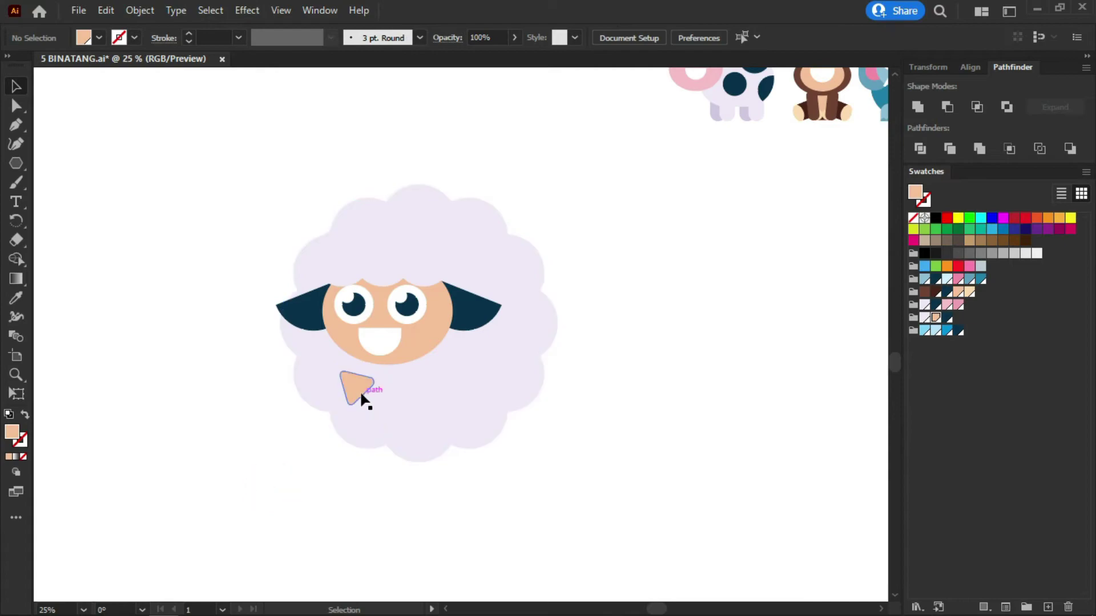
# - Duplicate the triangles as arms and feet, sending the feet behind the body
pyautogui.moveTo(358, 391)
pyautogui.mouseDown()
pyautogui.moveTo(422, 394)
pyautogui.moveTo(444, 362)
pyautogui.moveTo(436, 392)
pyautogui.mouseUp()
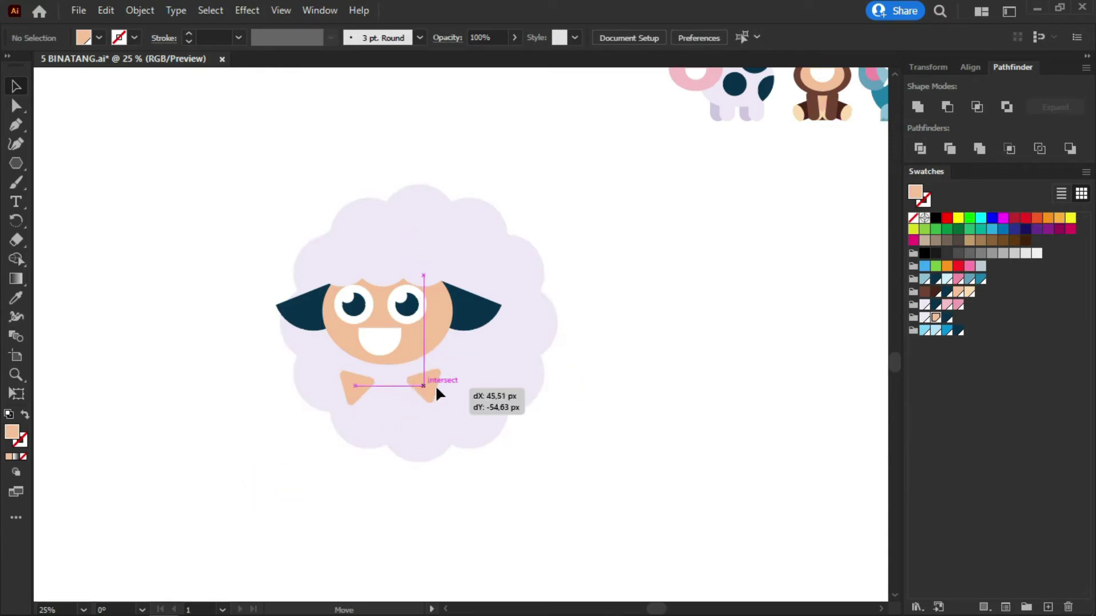
pyautogui.click(596, 420)
pyautogui.click(433, 378)
pyautogui.keyDown('shift'); pyautogui.click(358, 383); pyautogui.keyUp('shift')
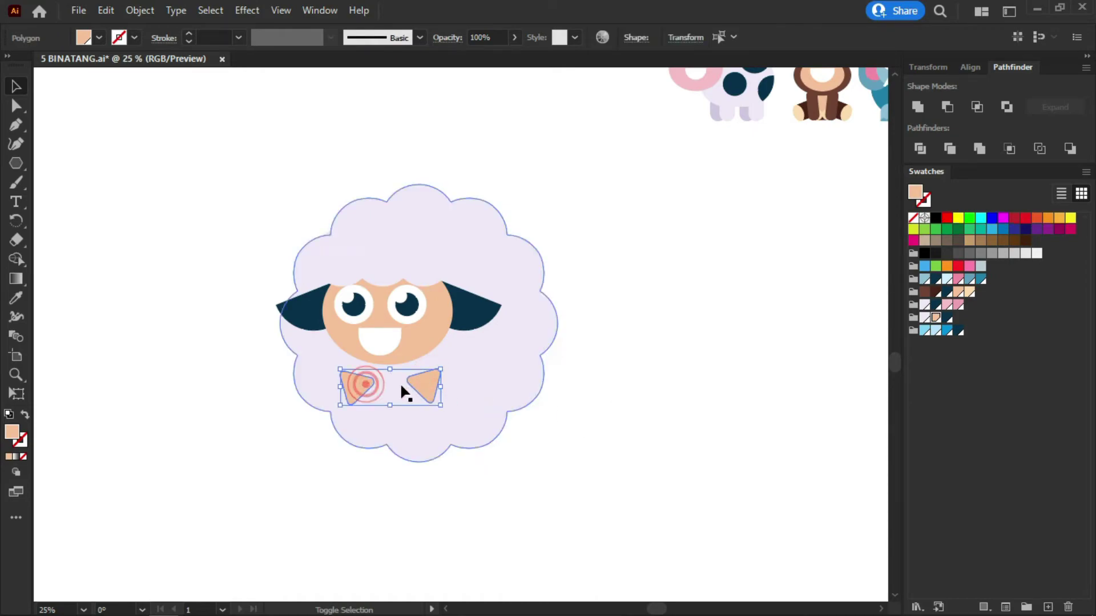
pyautogui.moveTo(423, 378); pyautogui.dragTo(464, 449)
pyautogui.rightClick(465, 449)
pyautogui.click(683, 419)
pyautogui.click(683, 419)
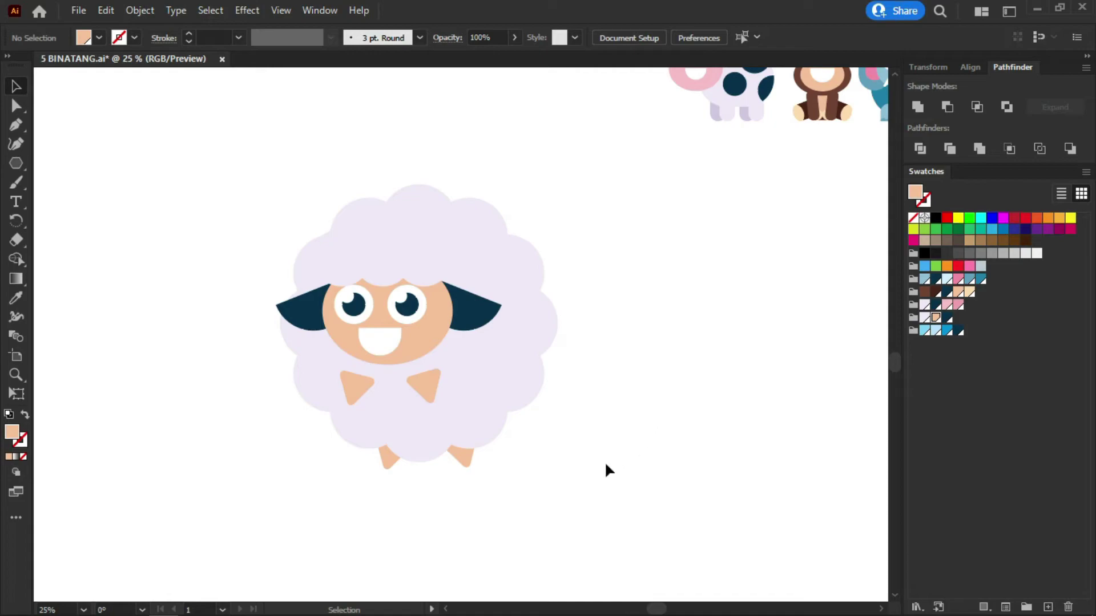
# - Group the sheep, shrink it, and place it beside the cow
pyautogui.moveTo(582, 482); pyautogui.dragTo(224, 211)
pyautogui.hotkey('ctrl', 'g')
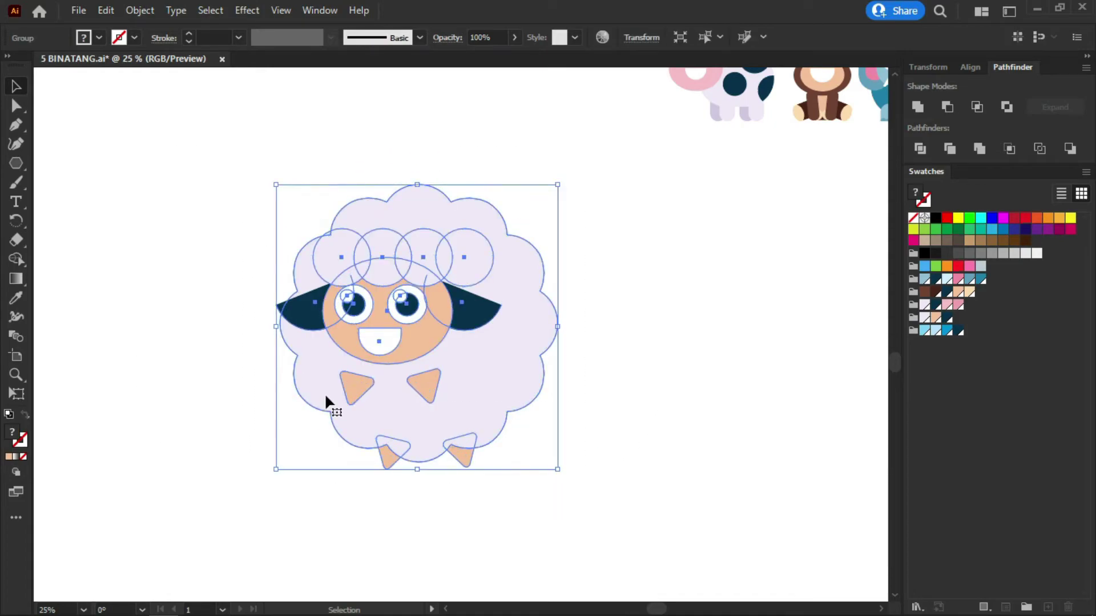
pyautogui.hotkey('ctrl', '-')
pyautogui.moveTo(482, 448); pyautogui.dragTo(374, 332)
pyautogui.moveTo(328, 294); pyautogui.dragTo(505, 192)
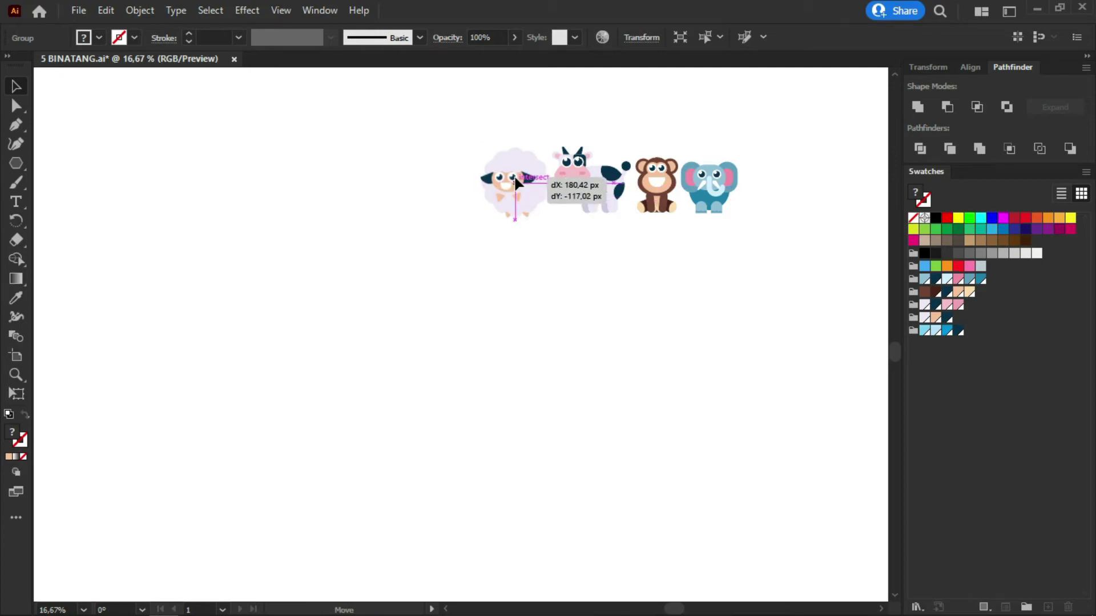
pyautogui.moveTo(505, 193); pyautogui.dragTo(516, 186)
# - Select all the animals in the row and open the alignment options
pyautogui.click(729, 270)
pyautogui.moveTo(765, 242); pyautogui.dragTo(410, 129)
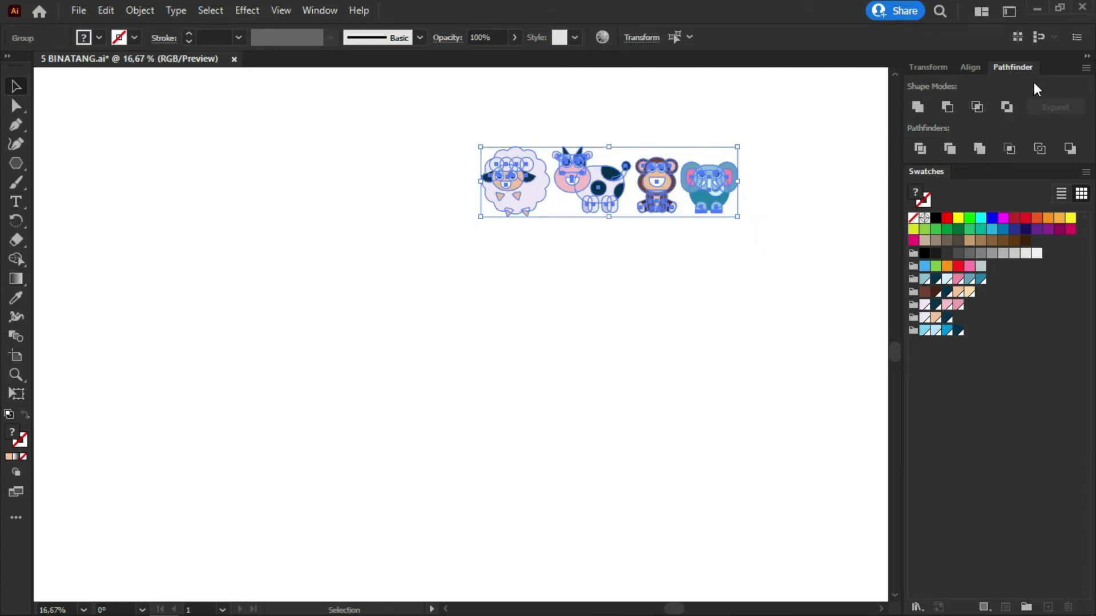
pyautogui.click(970, 67)
pyautogui.click(756, 269)
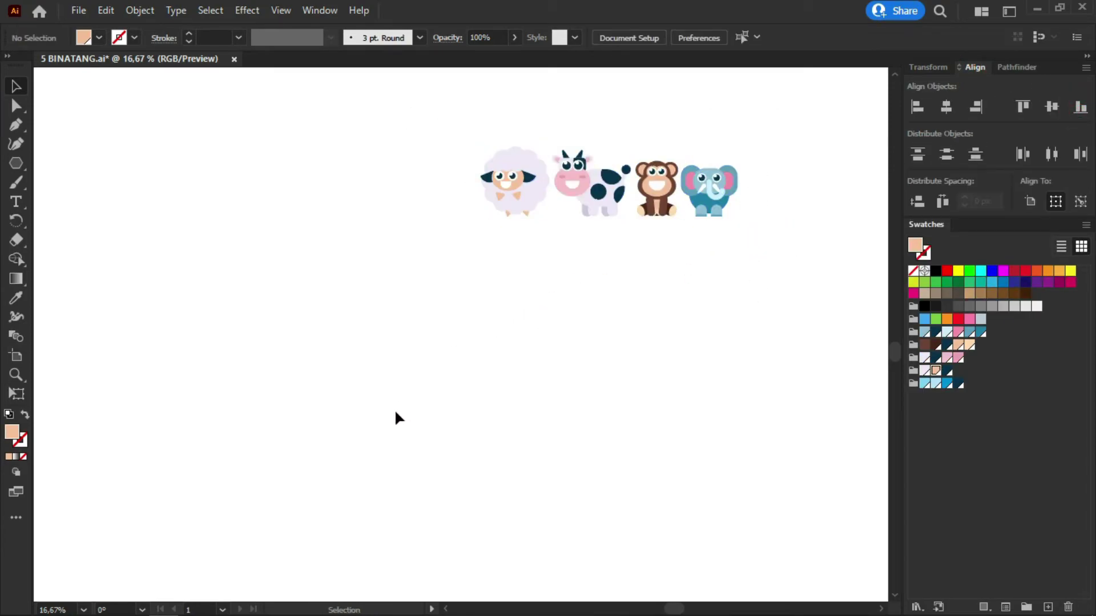
pyautogui.scroll(1, 387, 428)
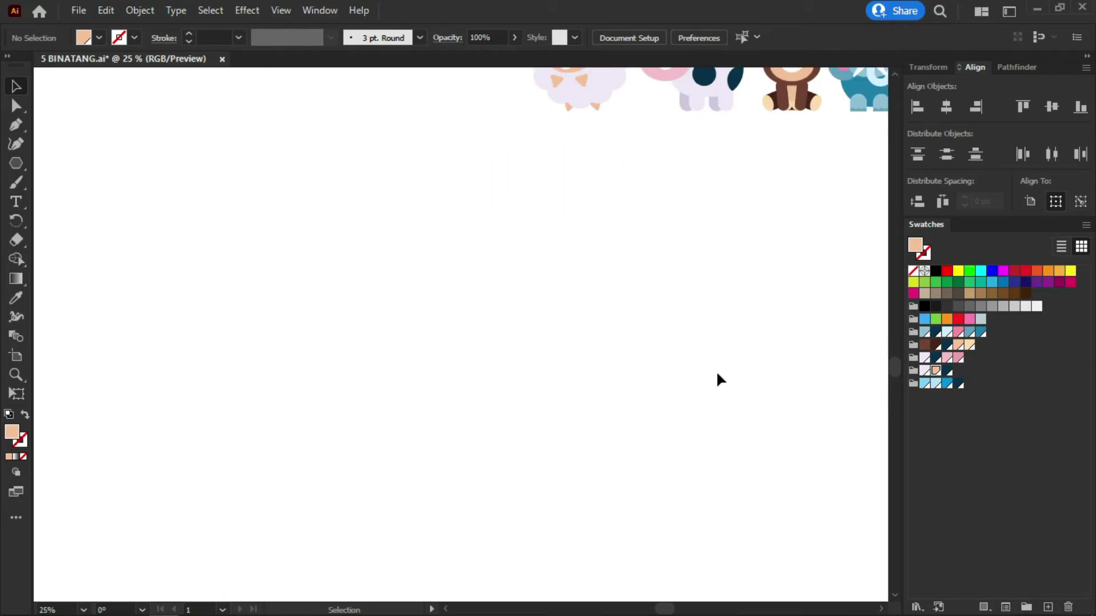
# - Draw a large light blue oval
pyautogui.click(16, 164)
pyautogui.click(53, 183)
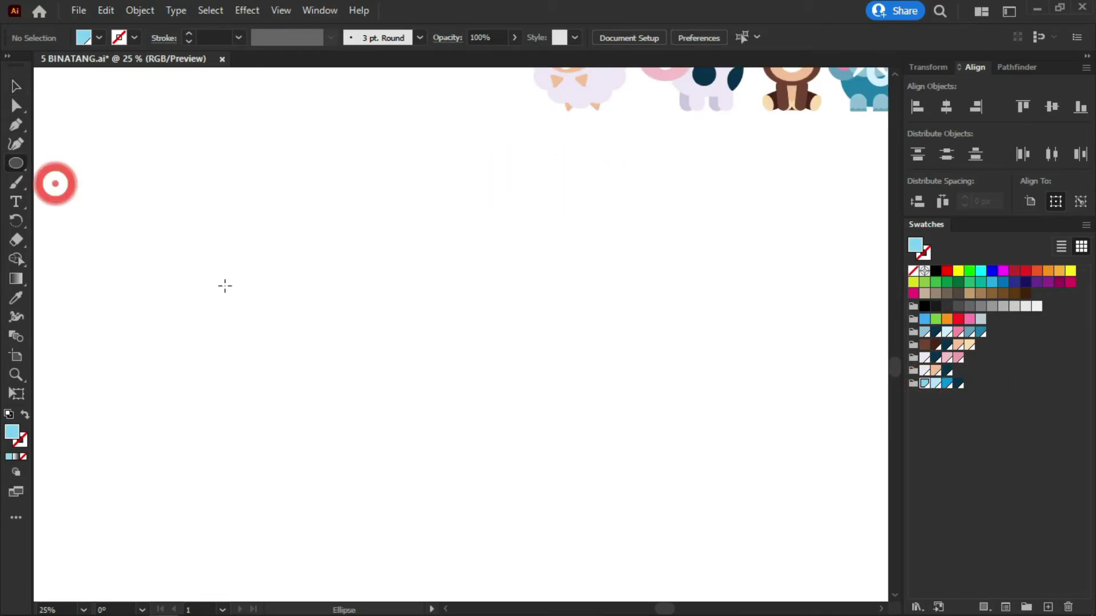
pyautogui.moveTo(190, 273); pyautogui.dragTo(425, 463)
pyautogui.press('v')
pyautogui.moveTo(327, 389); pyautogui.dragTo(365, 354)
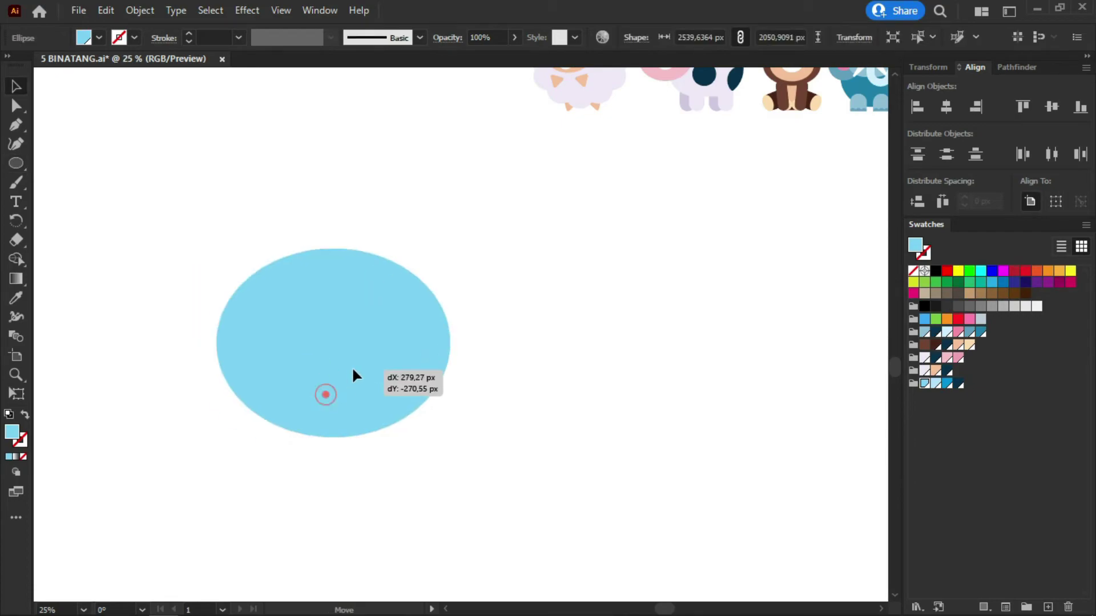
# - Paste a shrunken copy of the oval in front, fill it white, and move it down
pyautogui.press('a')
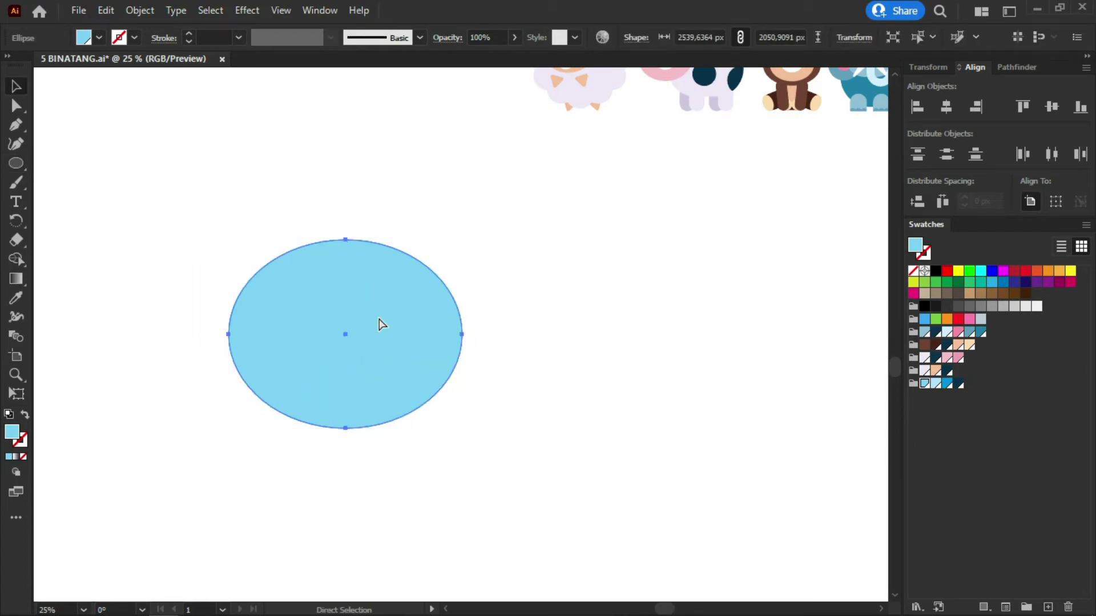
pyautogui.press('v')
pyautogui.moveTo(462, 240); pyautogui.dragTo(423, 271)
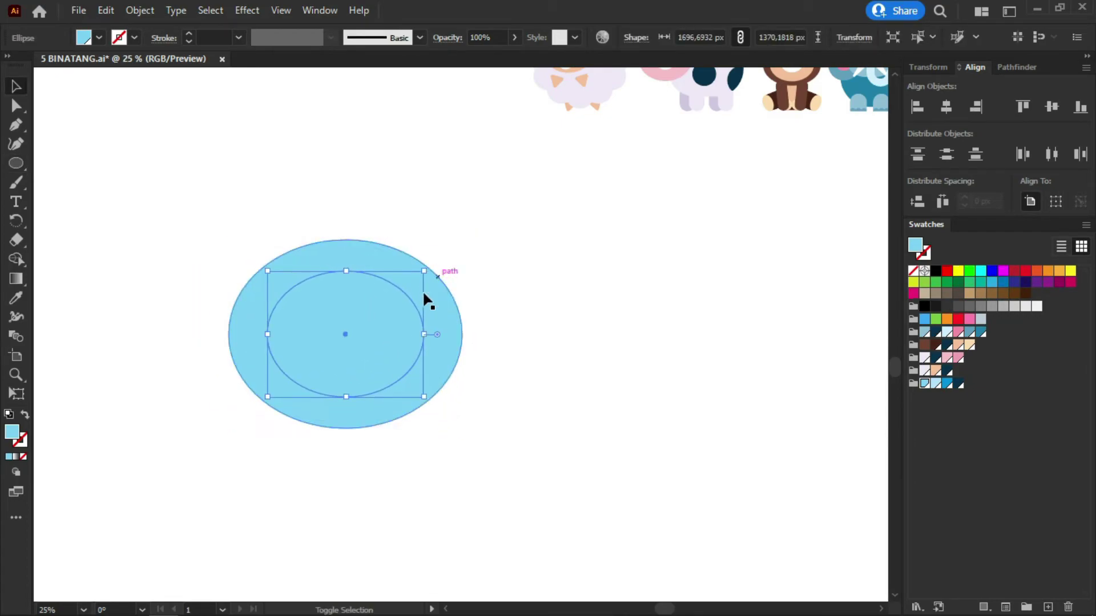
pyautogui.click(15, 300)
pyautogui.click(220, 227)
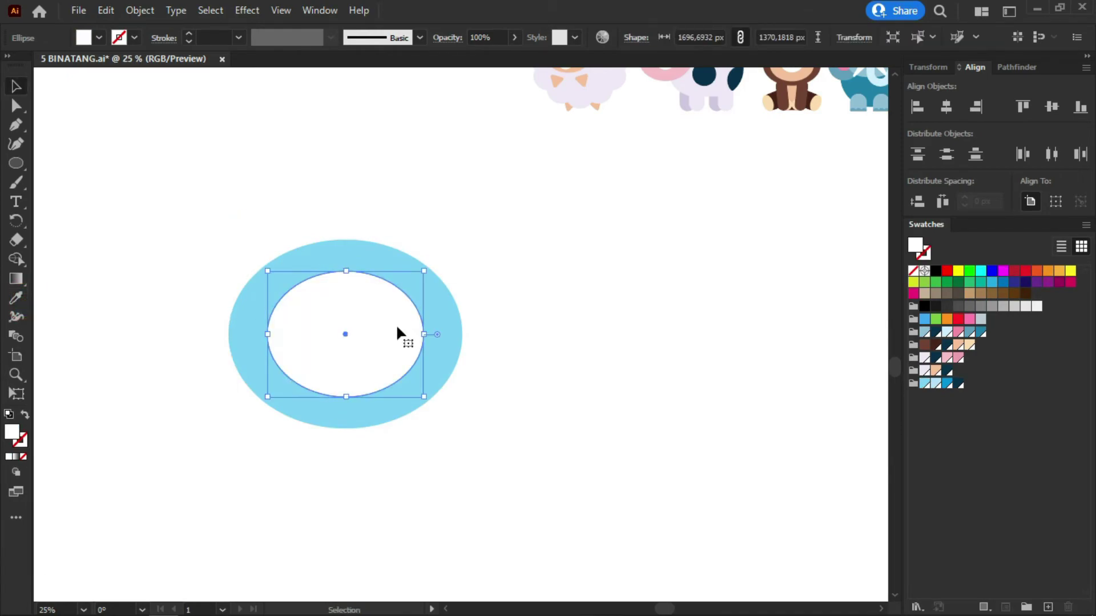
pyautogui.moveTo(396, 324); pyautogui.dragTo(373, 346)
# - Reshape the white oval across the lower part and draw a circle to the left
pyautogui.keyDown('shift'); pyautogui.click(375, 347); pyautogui.keyUp('shift')
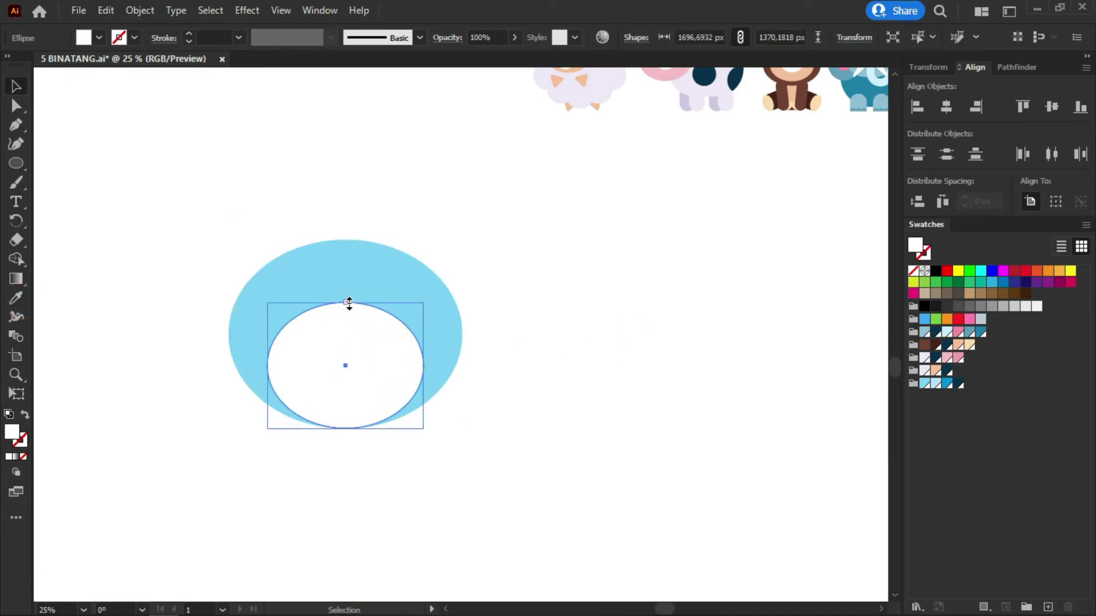
pyautogui.moveTo(347, 302); pyautogui.dragTo(349, 326)
pyautogui.moveTo(424, 377); pyautogui.dragTo(431, 376)
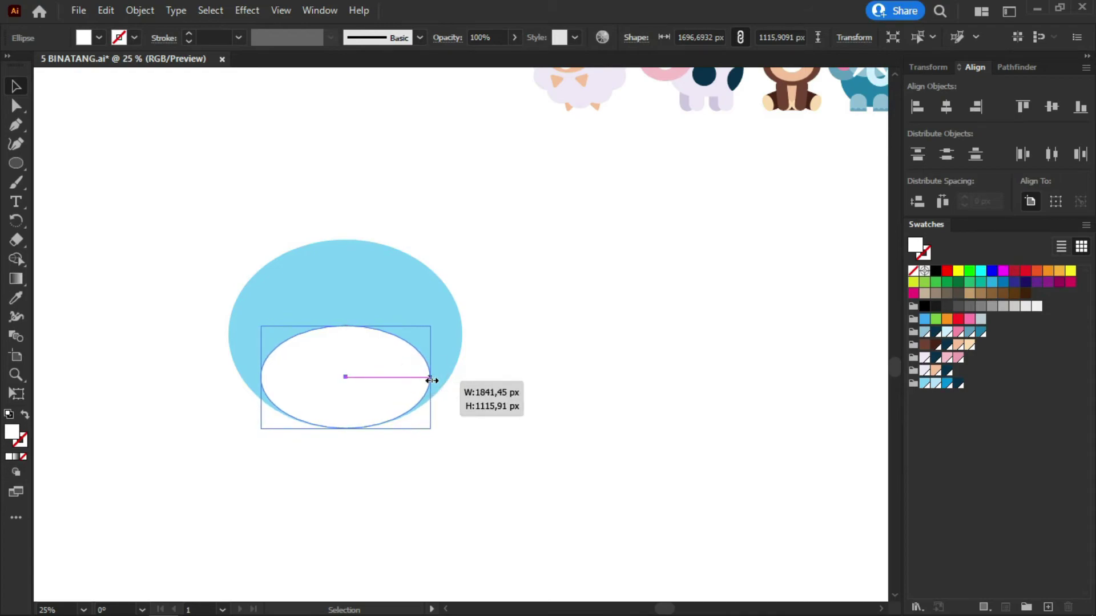
pyautogui.click(562, 387)
pyautogui.click(384, 373)
pyautogui.moveTo(350, 326); pyautogui.dragTo(347, 311)
pyautogui.click(255, 199)
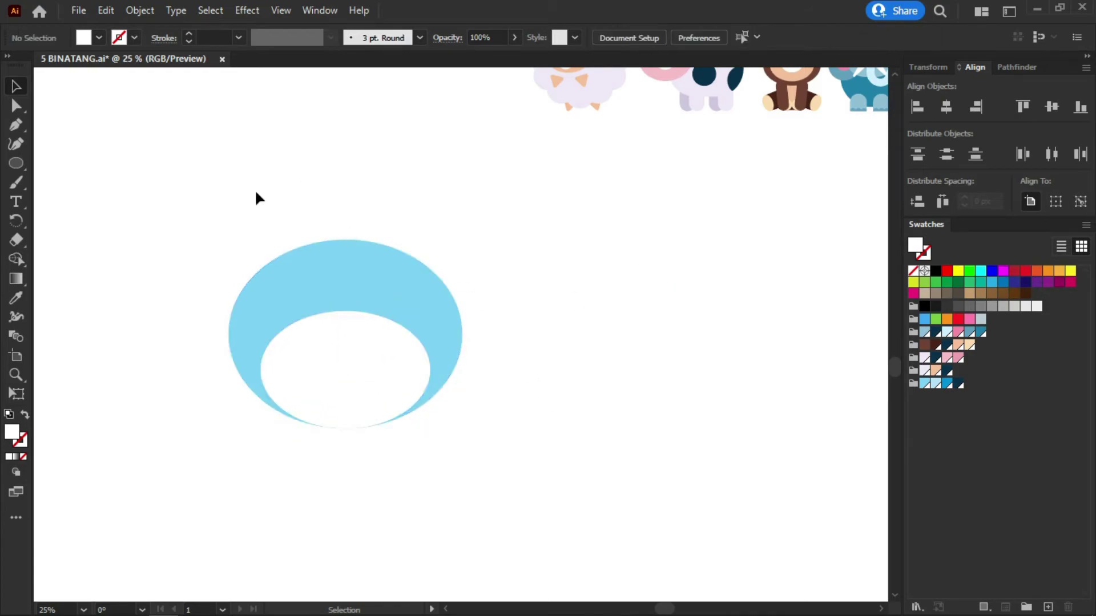
pyautogui.moveTo(174, 319)
pyautogui.mouseDown()
pyautogui.moveTo(207, 251)
pyautogui.moveTo(216, 277)
pyautogui.mouseUp()
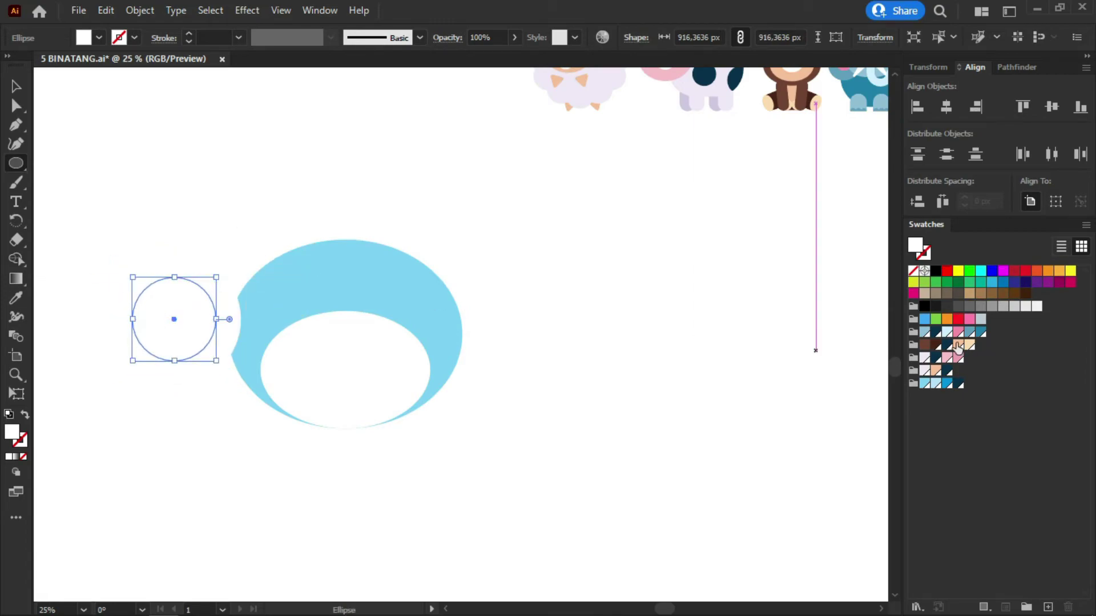
# - Add a white highlight copy to the navy circle and group them as one eye
pyautogui.hotkey('ctrl', 'c')
pyautogui.hotkey('ctrl', 'f')
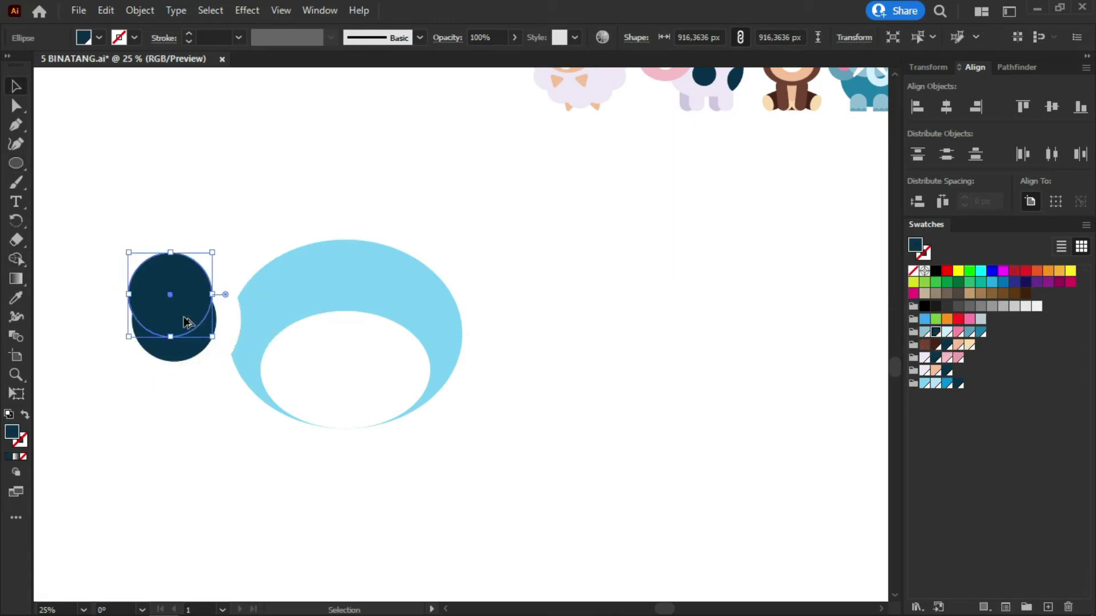
pyautogui.moveTo(216, 360); pyautogui.dragTo(154, 285)
pyautogui.press('i')
pyautogui.click(72, 237)
pyautogui.press('v')
pyautogui.moveTo(97, 240)
pyautogui.mouseDown()
pyautogui.moveTo(231, 310)
pyautogui.moveTo(351, 323)
pyautogui.mouseUp()
pyautogui.hotkey('ctrl', 'g')
# - Shrink the eye onto the white face and copy it to the right as a second eye
pyautogui.moveTo(384, 387); pyautogui.dragTo(329, 335)
pyautogui.click(205, 176)
pyautogui.moveTo(287, 285)
pyautogui.mouseDown()
pyautogui.moveTo(321, 308)
pyautogui.moveTo(390, 308)
pyautogui.mouseUp()
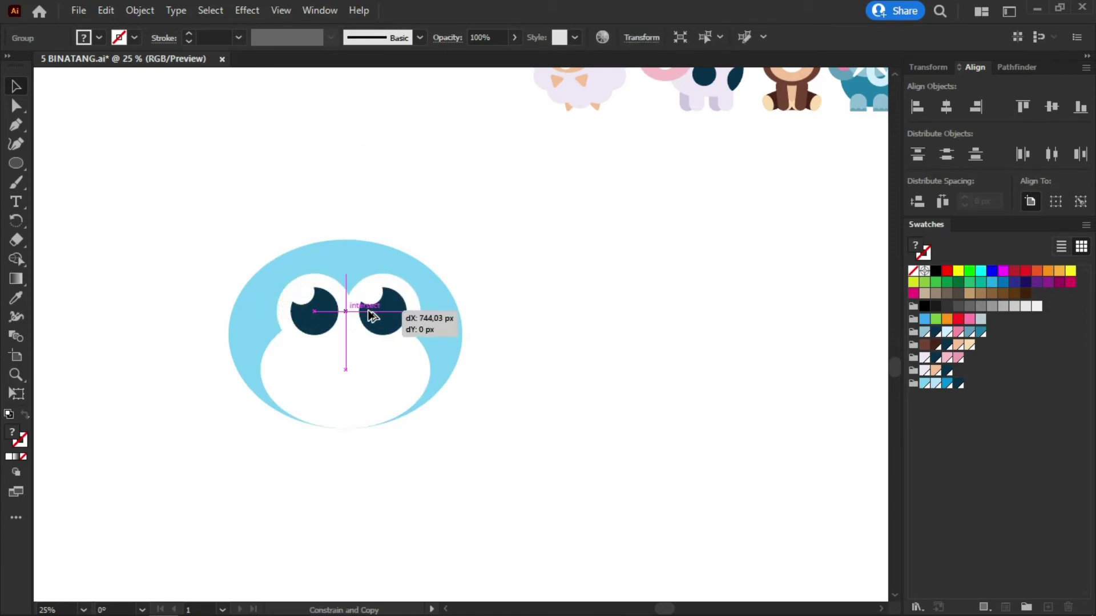
pyautogui.moveTo(436, 365); pyautogui.dragTo(375, 320)
# - Draw a triangle with the Polygon tool just below the bunny's eyes
pyautogui.click(565, 265)
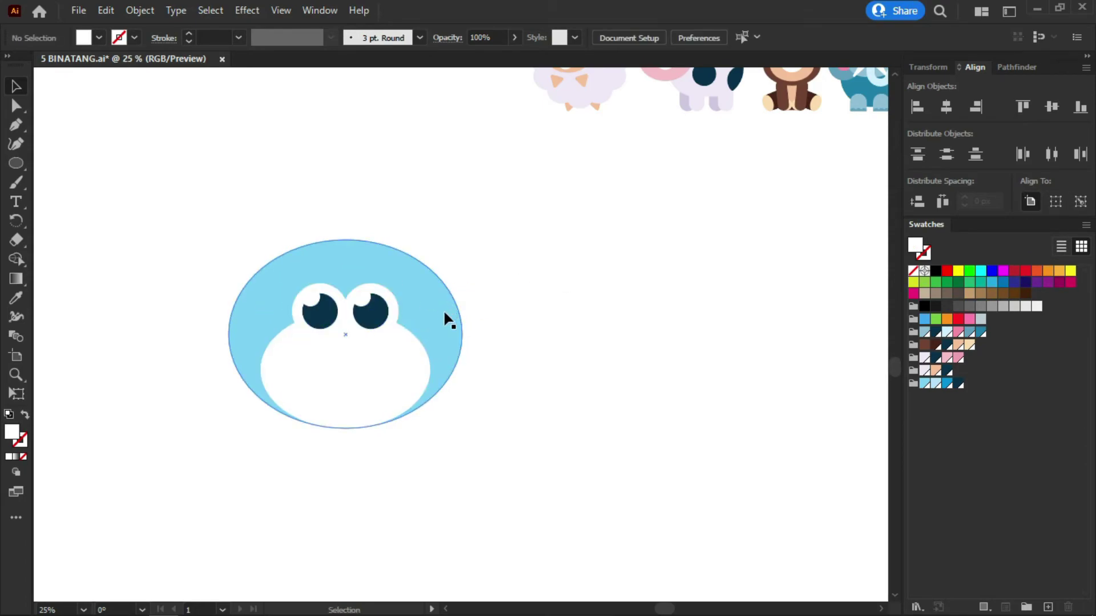
pyautogui.click(14, 164)
pyautogui.click(80, 202)
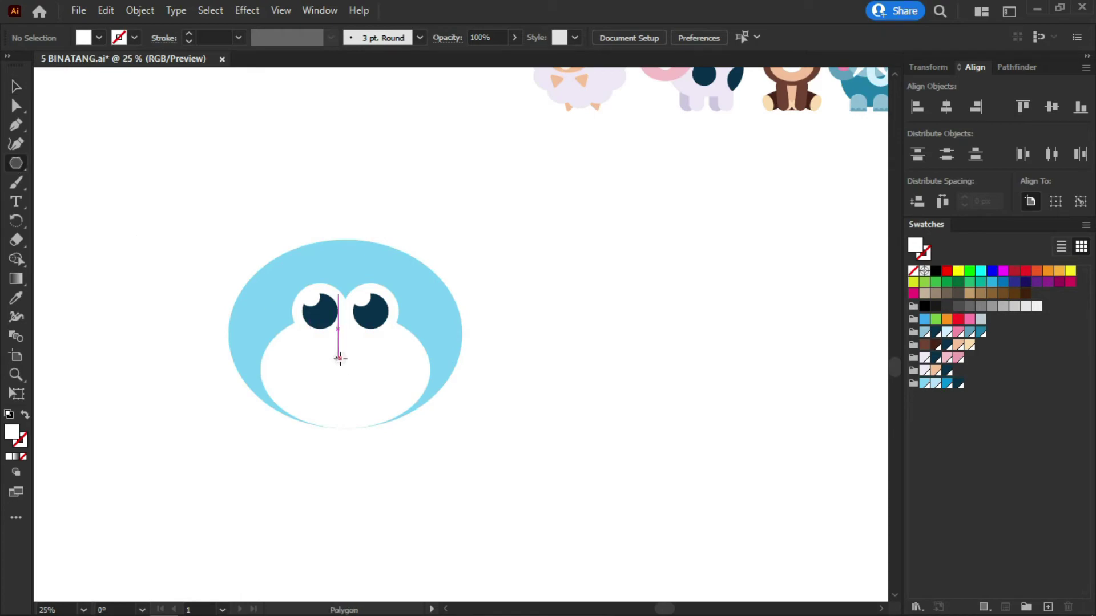
pyautogui.click(337, 359)
pyautogui.click(159, 268)
pyautogui.press('v')
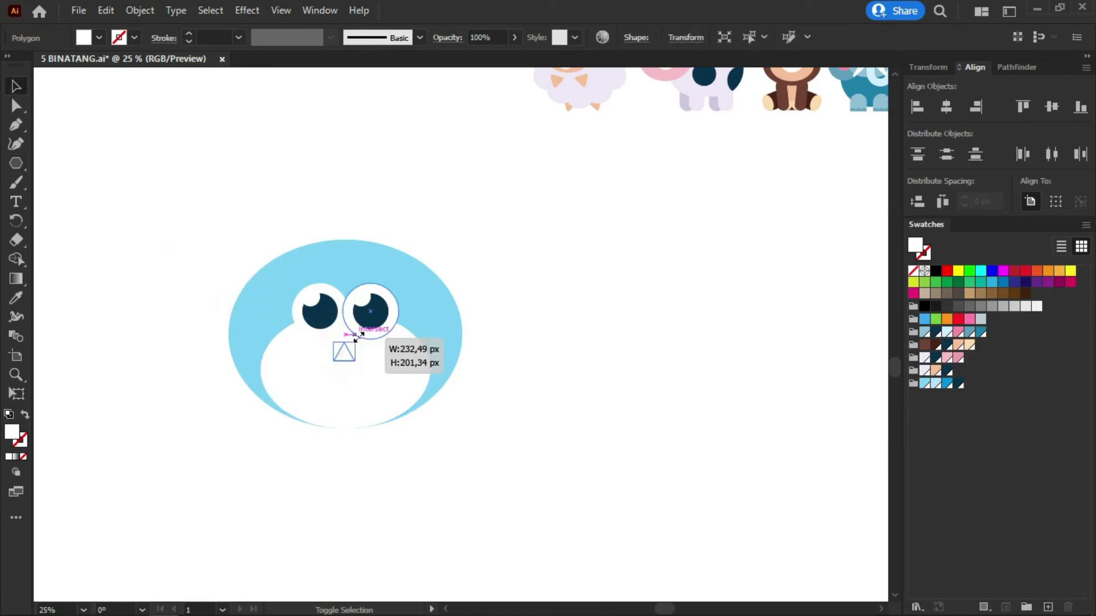
pyautogui.moveTo(338, 358); pyautogui.dragTo(348, 349)
pyautogui.scroll(2, 346, 369)
# - Colour the triangle navy like the pupils, flip it to point down and enlarge it
pyautogui.click(16, 298)
pyautogui.click(280, 254)
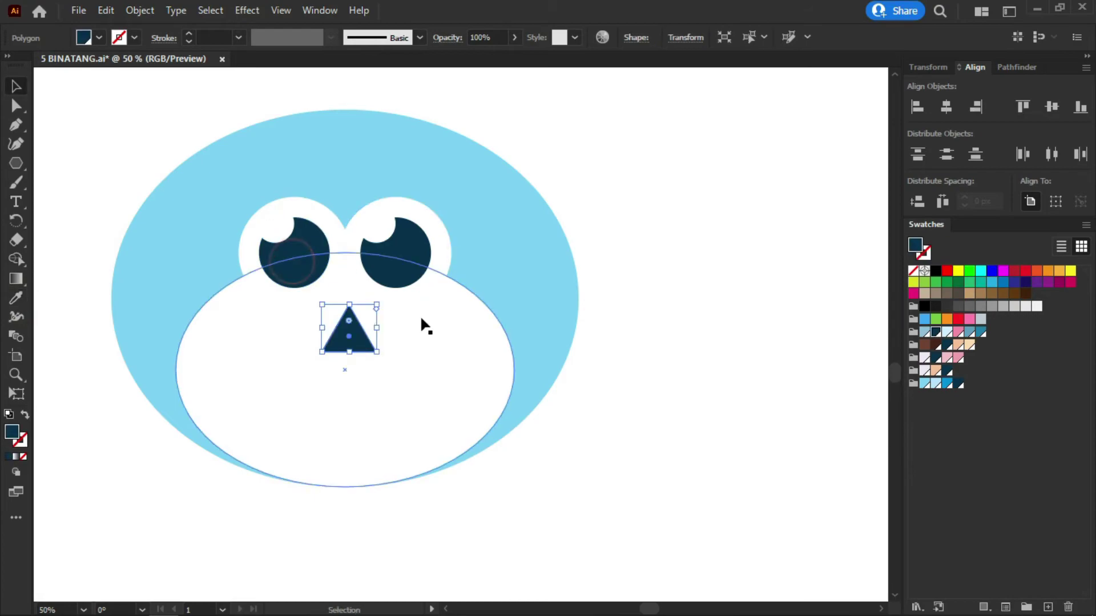
pyautogui.press('v')
pyautogui.moveTo(381, 302); pyautogui.dragTo(303, 396)
pyautogui.moveTo(353, 328)
pyautogui.mouseDown()
pyautogui.moveTo(379, 325)
pyautogui.moveTo(406, 294)
pyautogui.moveTo(353, 354)
pyautogui.mouseUp()
# - Round the triangle's corners and set the nose on the muzzle below the eyes
pyautogui.press('a')
pyautogui.press('v')
pyautogui.click(577, 391)
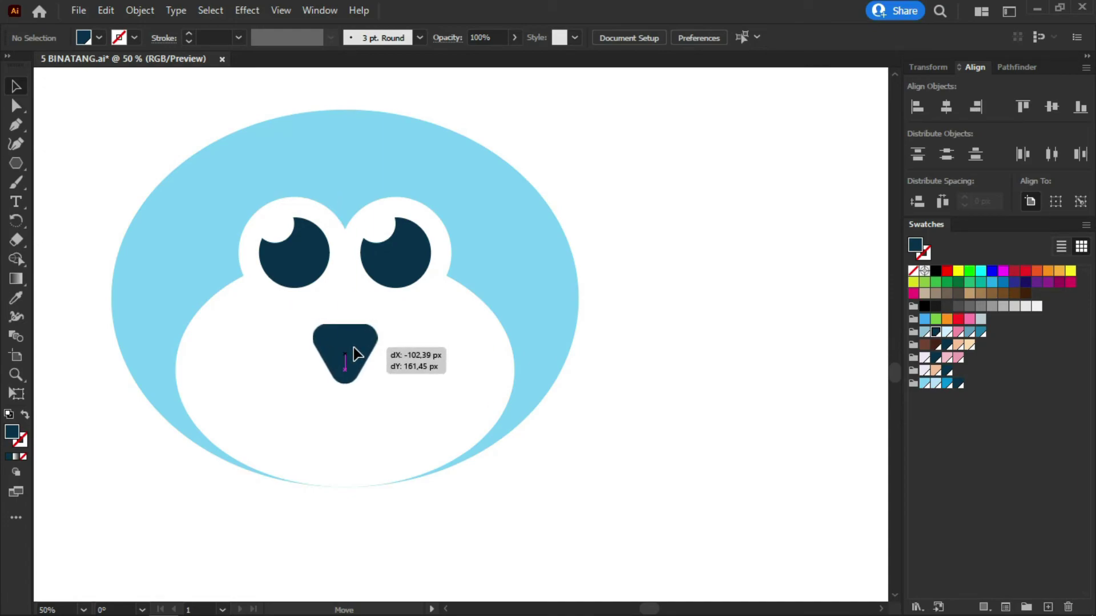
pyautogui.click(621, 431)
# - Draw a circle left of the nose with no fill and a 50 pt stroke
pyautogui.click(16, 164)
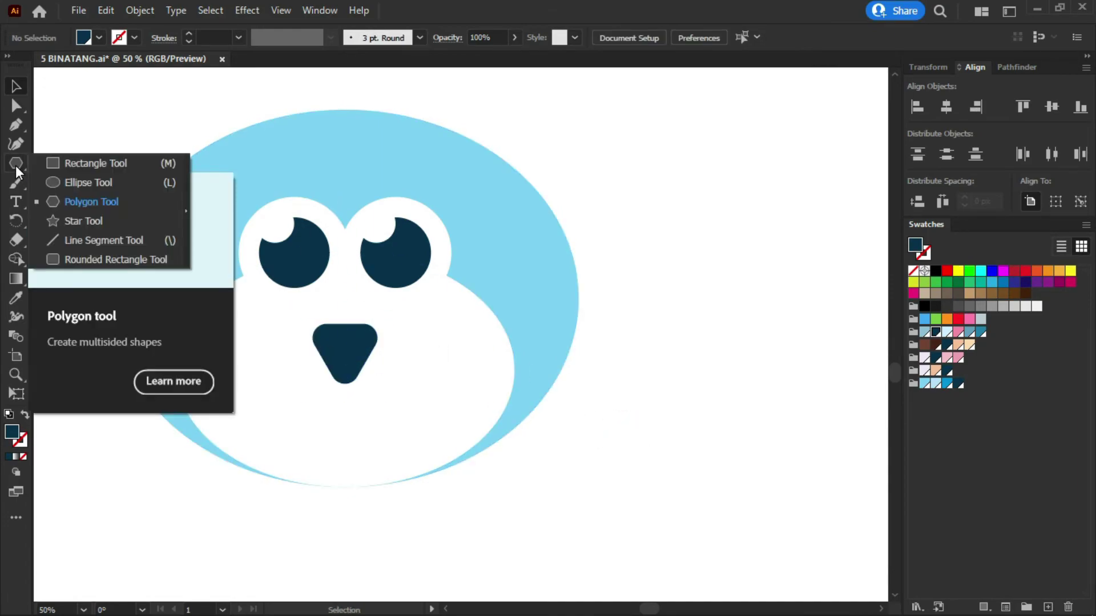
pyautogui.click(89, 183)
pyautogui.moveTo(217, 413); pyautogui.dragTo(315, 322)
pyautogui.click(238, 38)
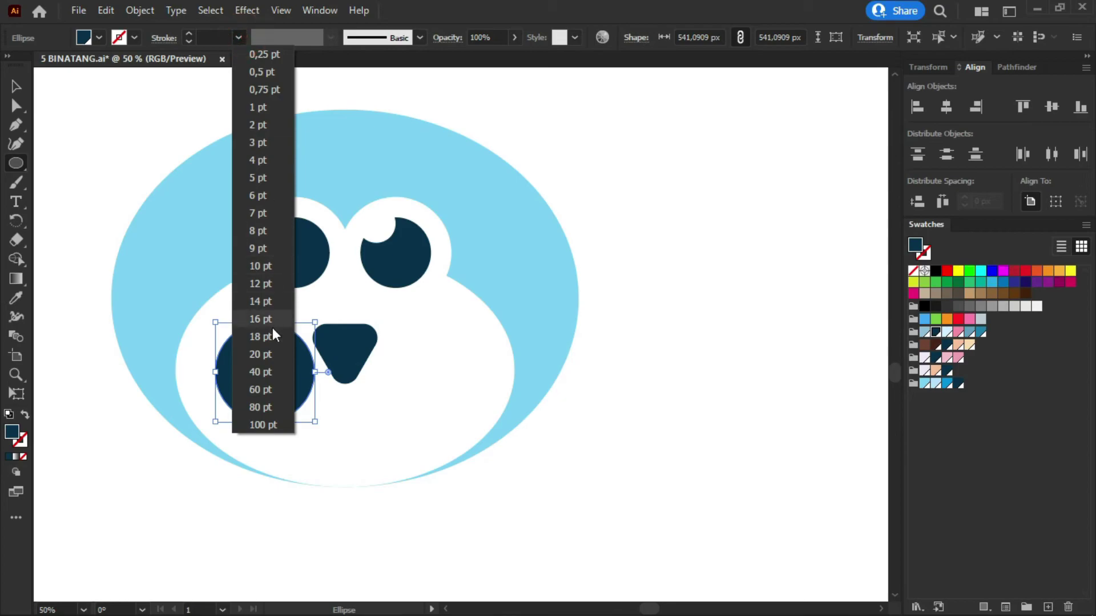
pyautogui.click(274, 329)
pyautogui.click(238, 37)
pyautogui.click(261, 372)
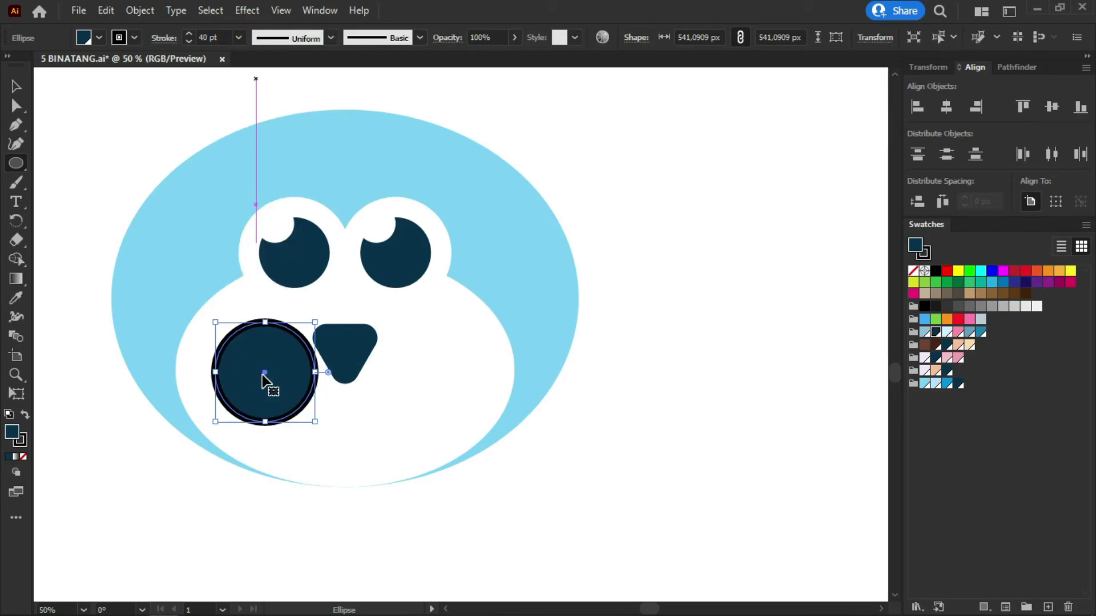
pyautogui.click(118, 39)
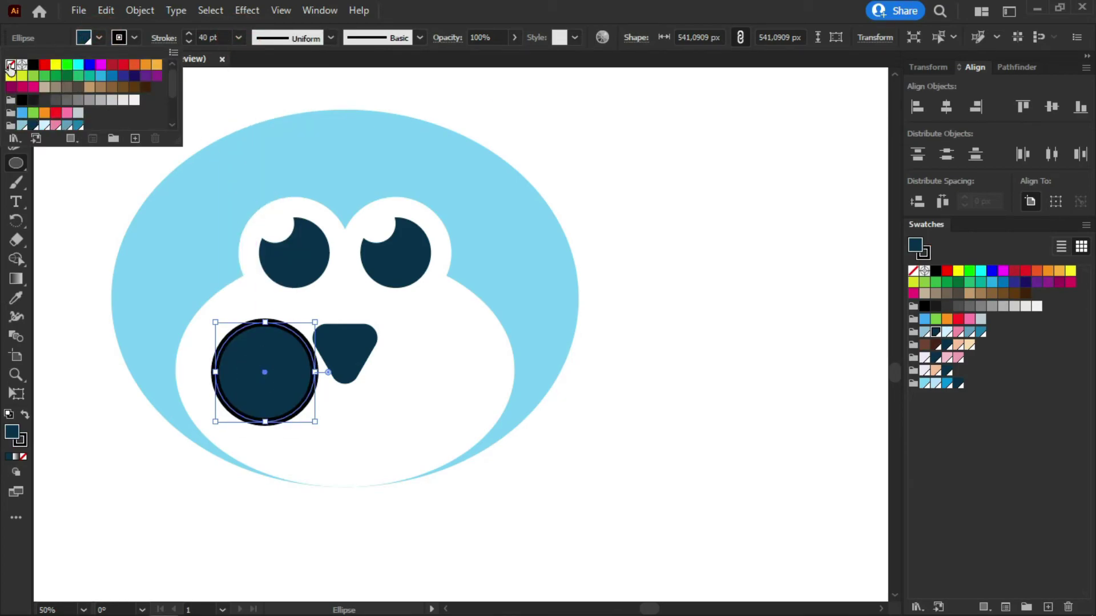
pyautogui.click(11, 65)
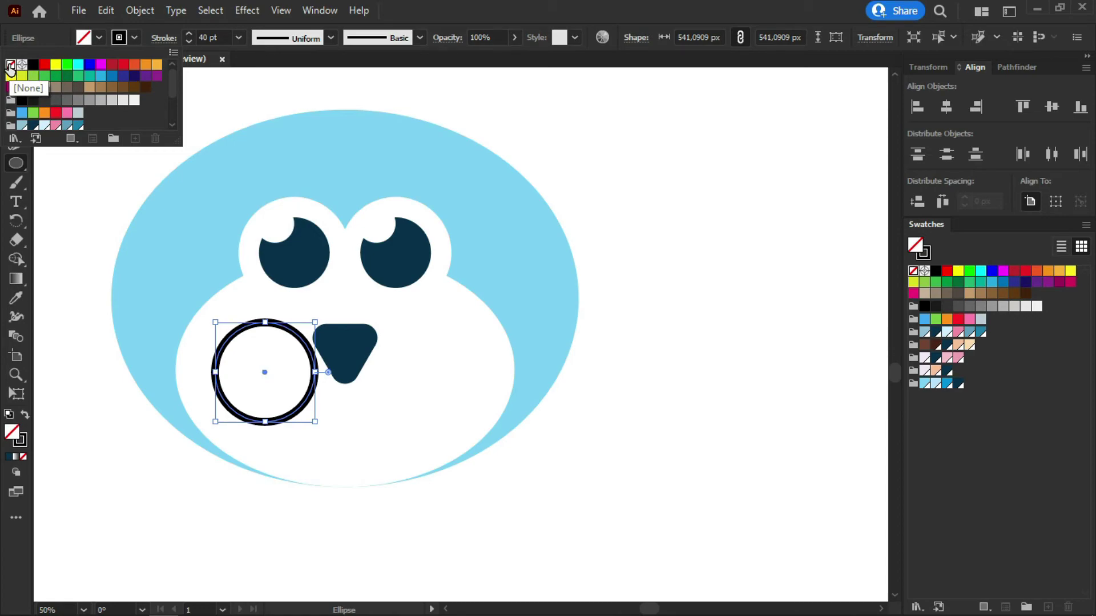
pyautogui.click(226, 37)
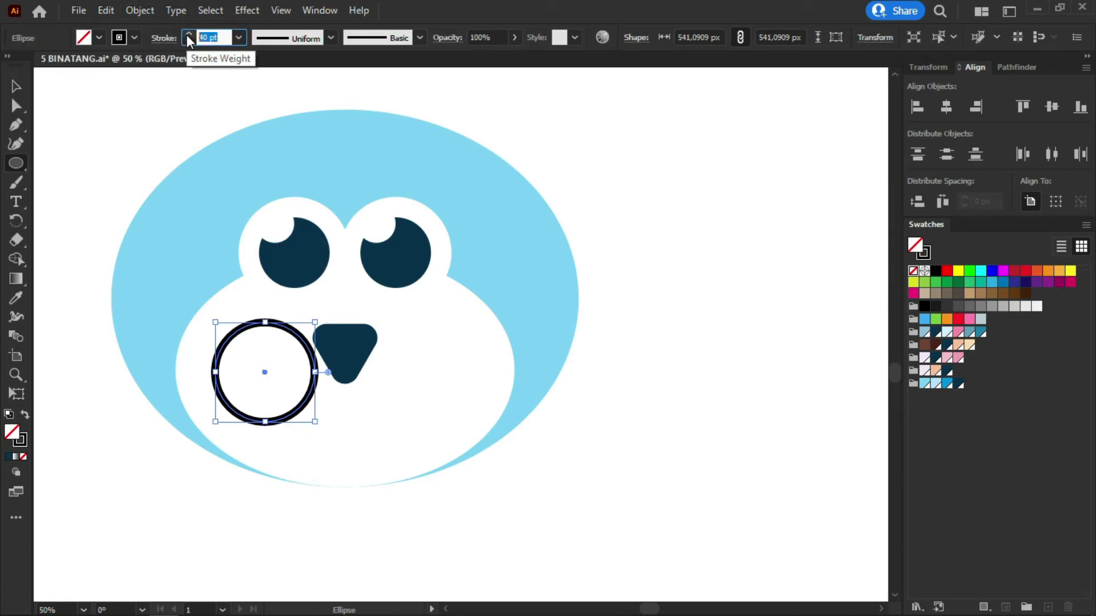
pyautogui.write('50')
pyautogui.press('Return')
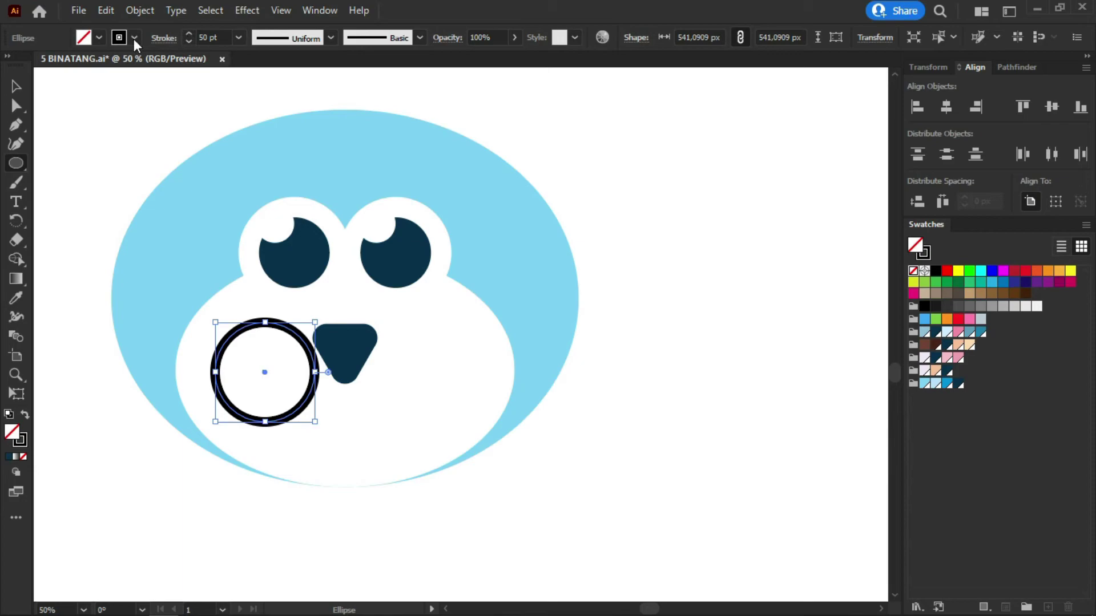
# - Delete the circle's top anchor, give the arc round caps and expand it
pyautogui.click(17, 105)
pyautogui.click(264, 322)
pyautogui.press('Delete')
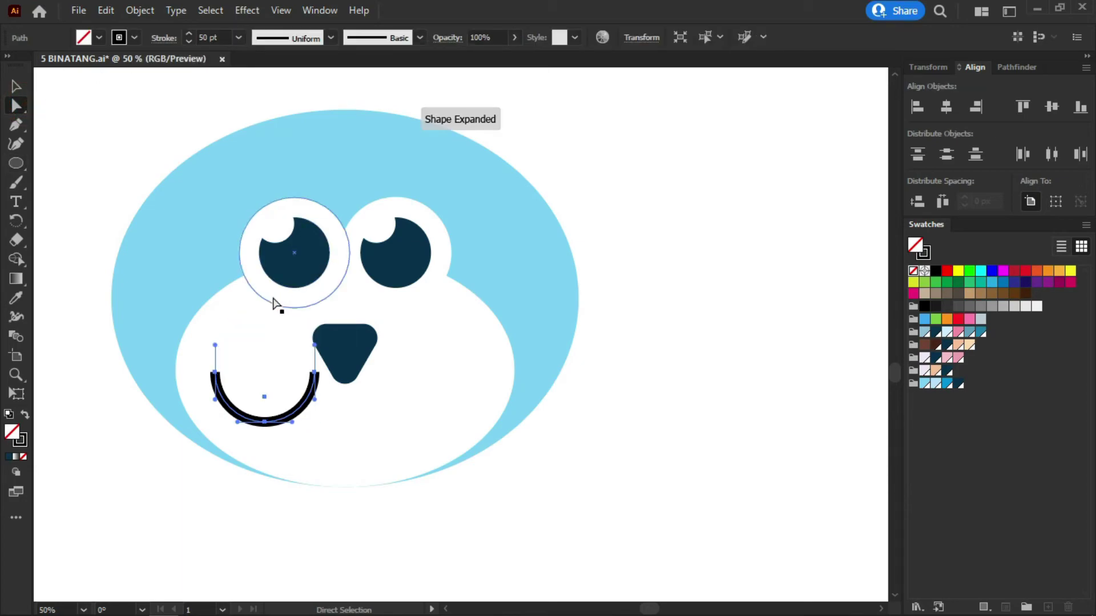
pyautogui.click(164, 38)
pyautogui.click(79, 80)
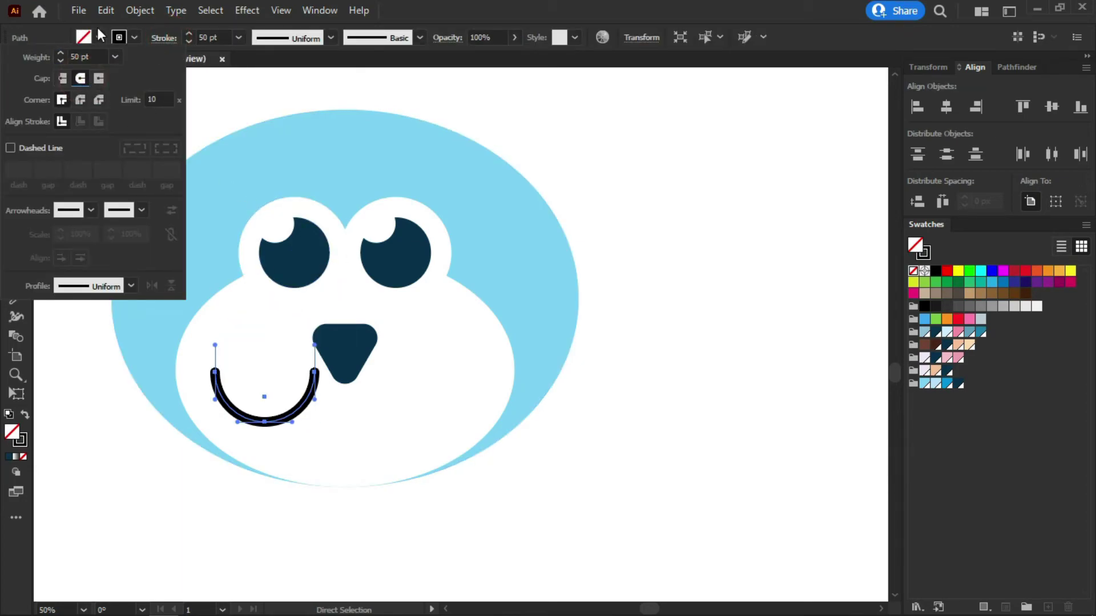
pyautogui.click(137, 16)
pyautogui.click(223, 204)
pyautogui.click(715, 374)
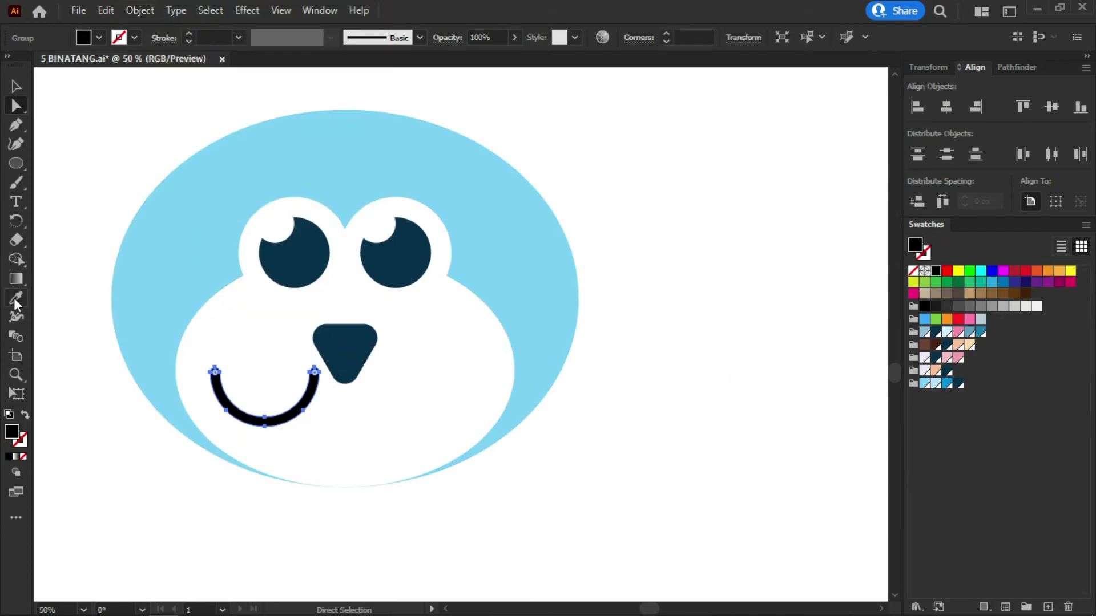
# - Colour the arc navy, place it under the nose and copy it to the right
pyautogui.press('i')
pyautogui.click(363, 326)
pyautogui.press('v')
pyautogui.moveTo(315, 379); pyautogui.dragTo(334, 395)
pyautogui.moveTo(321, 403); pyautogui.dragTo(387, 404)
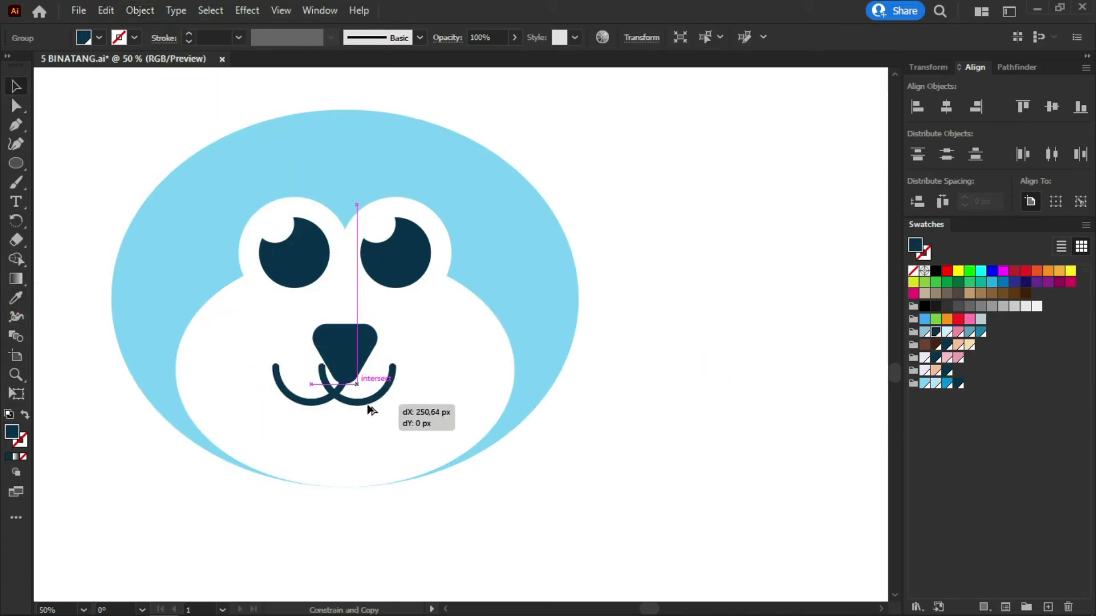
# - Select the nose together with both smile arcs, then clear the selection
pyautogui.press('v')
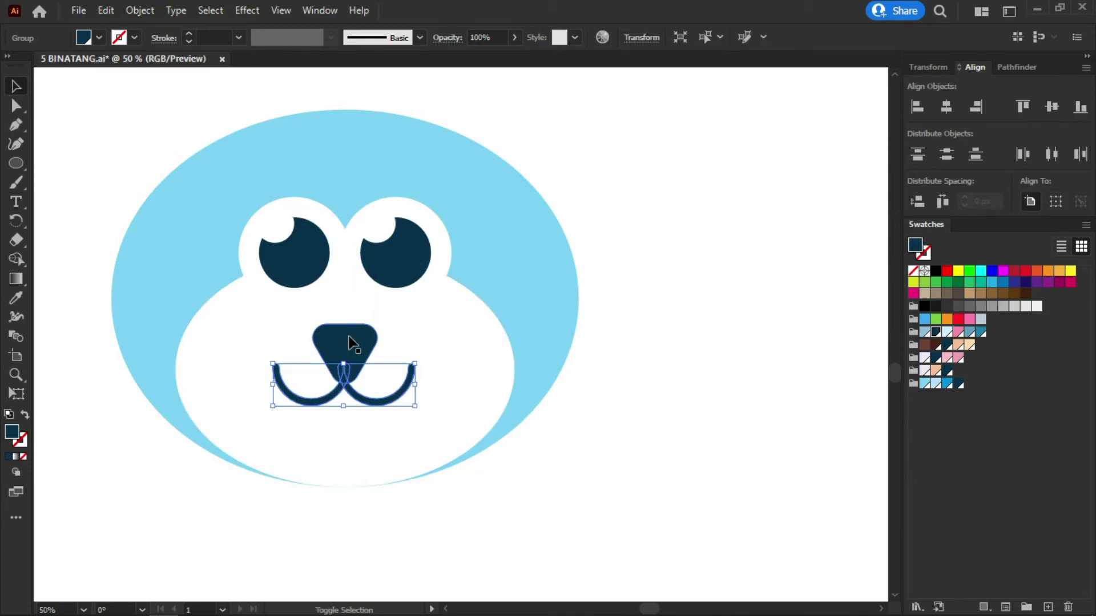
pyautogui.keyDown('shift'); pyautogui.click(345, 345); pyautogui.keyUp('shift')
pyautogui.click(777, 206)
pyautogui.click(345, 347)
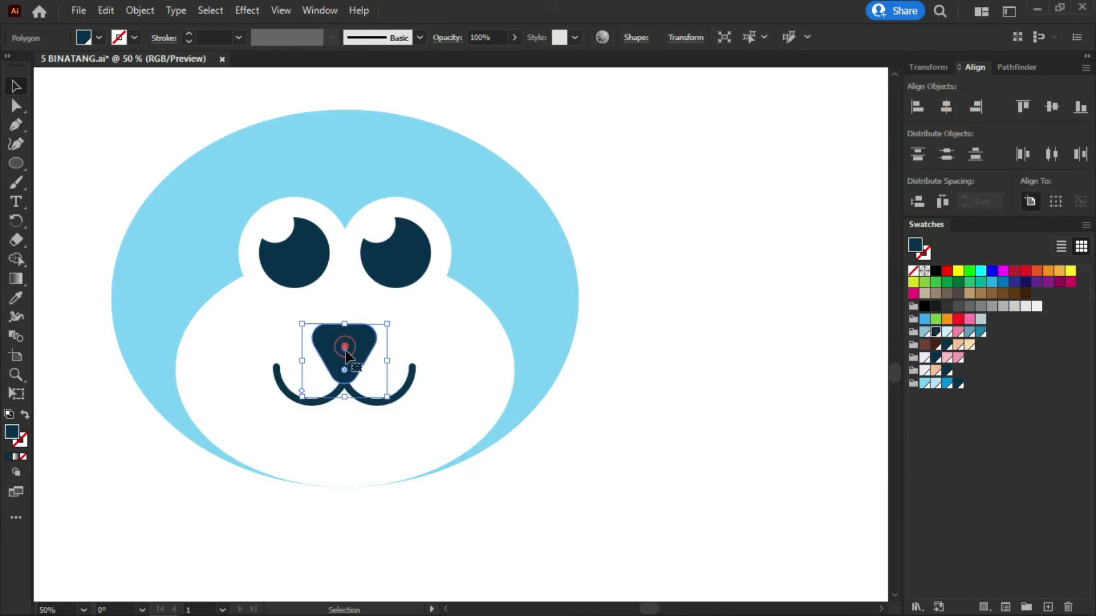
pyautogui.keyDown('shift'); pyautogui.click(411, 391); pyautogui.keyUp('shift')
pyautogui.click(648, 272)
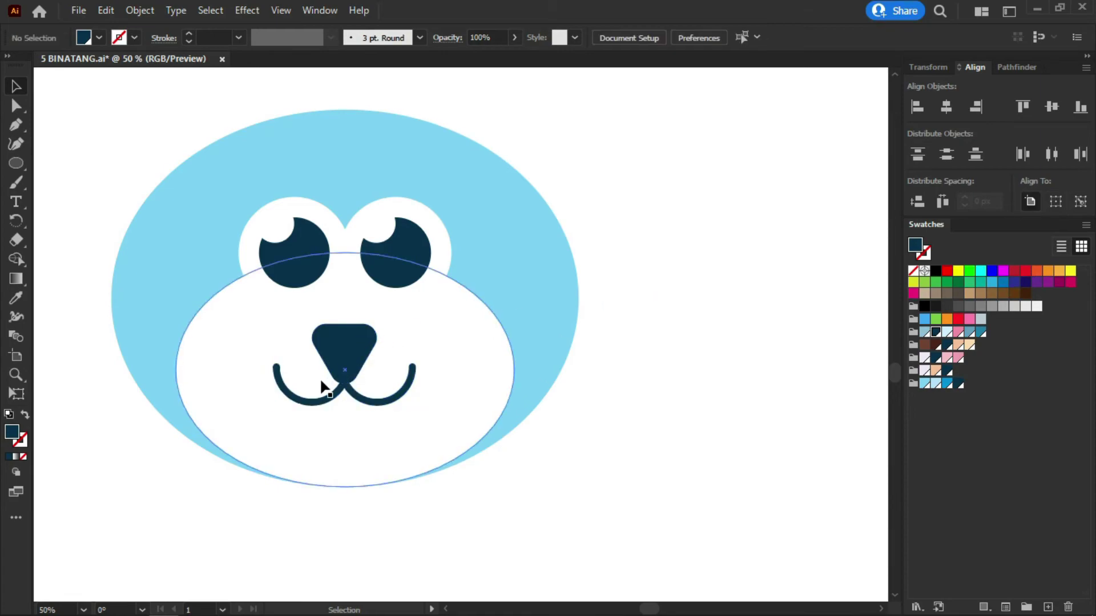
pyautogui.scroll(-1, 325, 382)
# - Draw a tall light-blue rectangle above the head and round it fully into a pill
pyautogui.scroll(1, 337, 148)
pyautogui.scroll(-1, 321, 135)
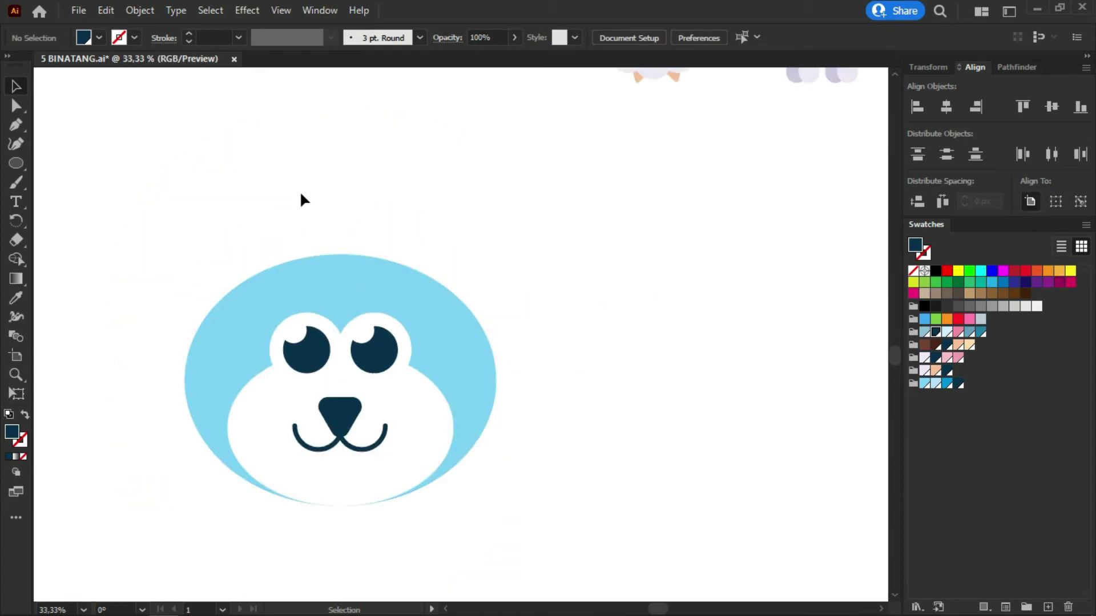
pyautogui.click(16, 163)
pyautogui.click(54, 163)
pyautogui.press('v')
pyautogui.click(320, 276)
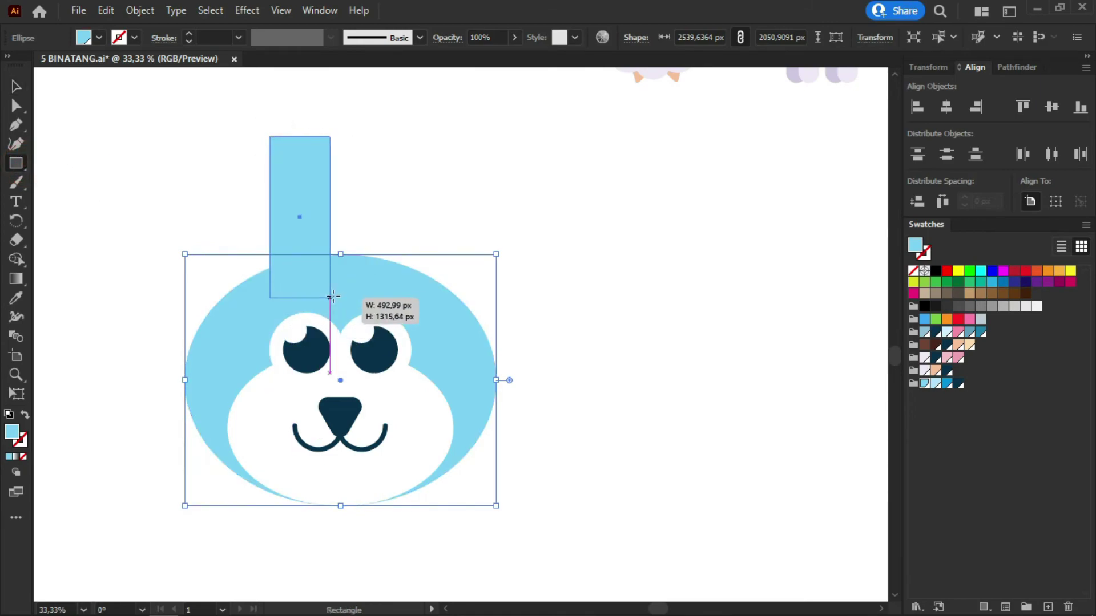
pyautogui.moveTo(271, 136); pyautogui.dragTo(341, 295)
pyautogui.press('a')
pyautogui.moveTo(330, 146); pyautogui.dragTo(255, 238)
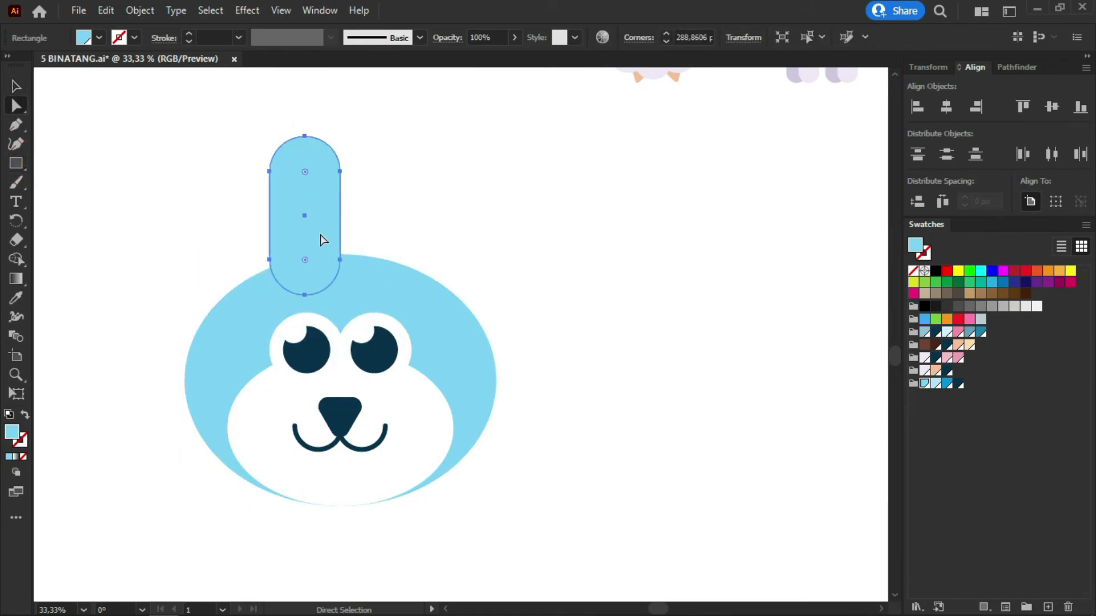
# - Move the pill onto the top of the head, stretch it taller and copy it left
pyautogui.press('v')
pyautogui.click(384, 181)
pyautogui.moveTo(308, 188); pyautogui.dragTo(279, 203)
pyautogui.scroll(-1, 279, 203)
pyautogui.scroll(1, 266, 222)
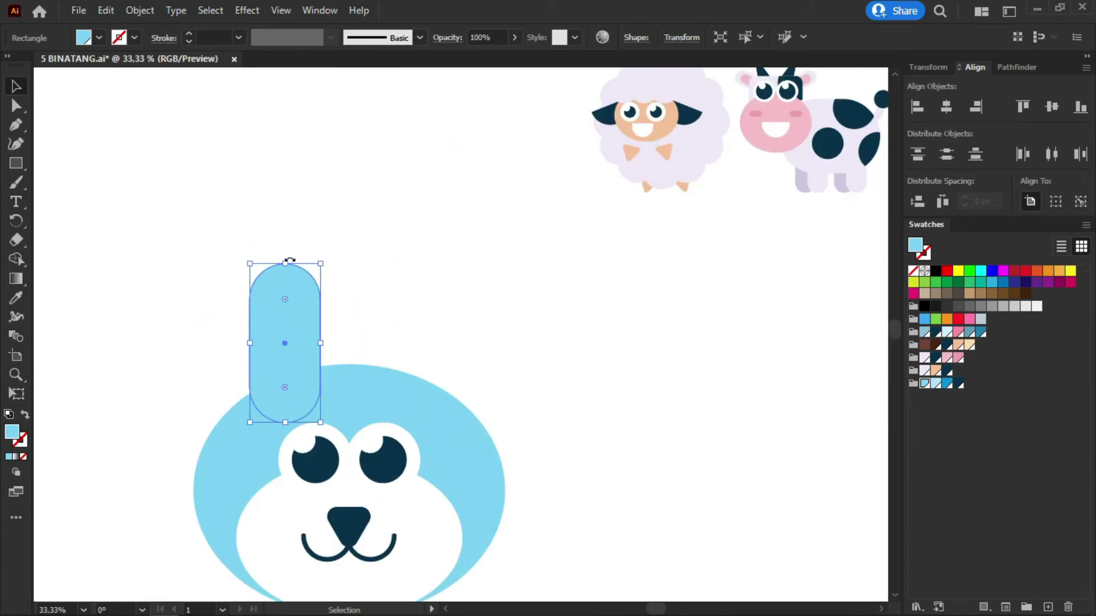
pyautogui.moveTo(290, 260); pyautogui.dragTo(290, 239)
pyautogui.click(395, 228)
pyautogui.click(291, 302)
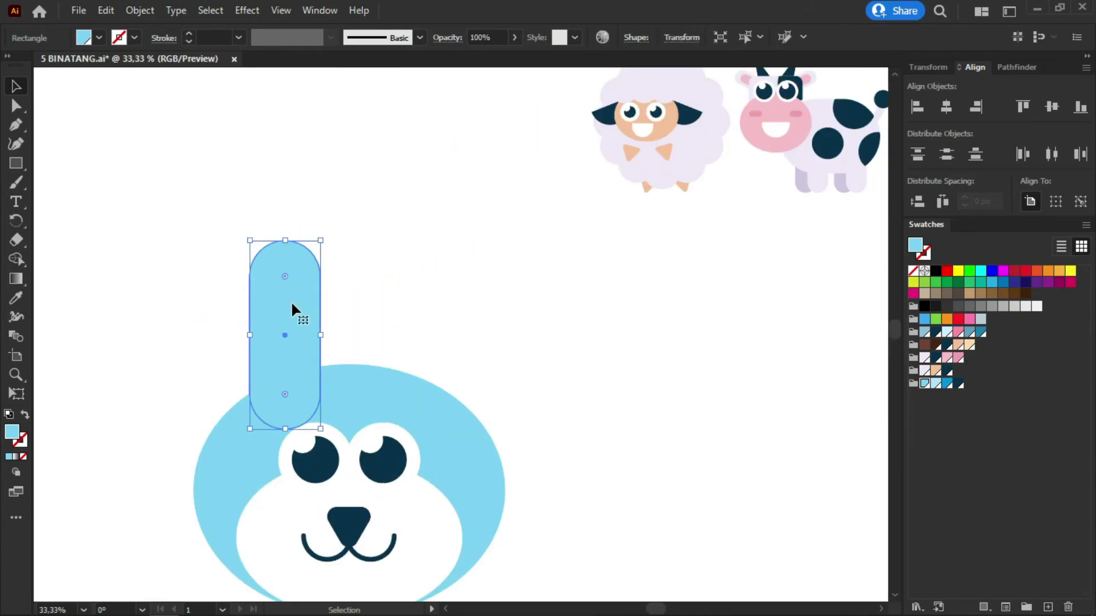
pyautogui.moveTo(292, 306); pyautogui.dragTo(165, 233)
# - Resize a copy into a smaller darker-blue inner pill for the ear
pyautogui.press('a')
pyautogui.click(299, 295)
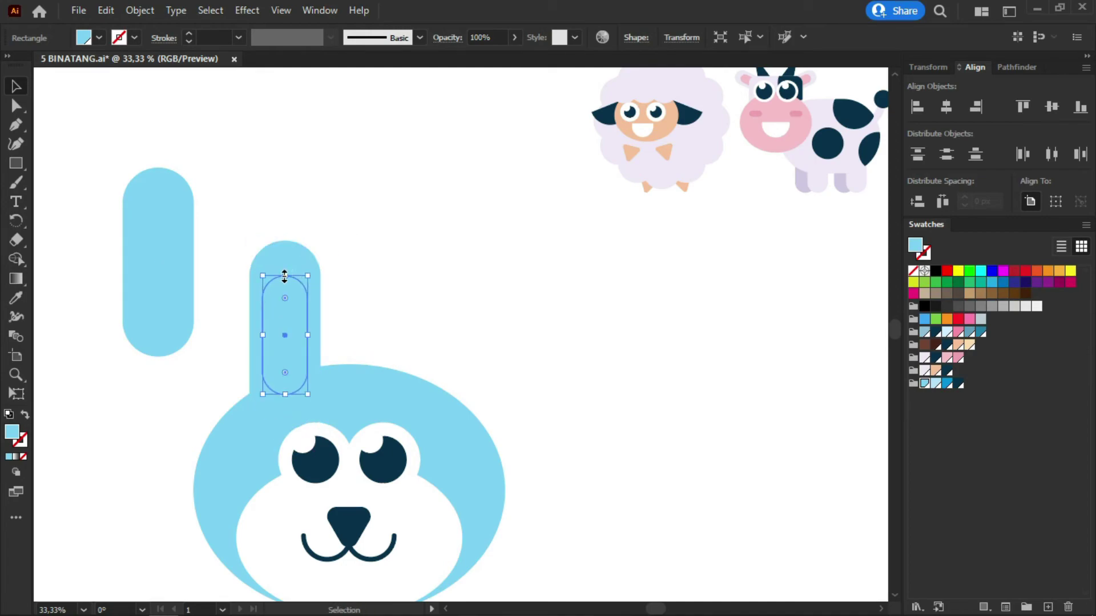
pyautogui.moveTo(322, 240); pyautogui.dragTo(285, 262)
pyautogui.click(948, 384)
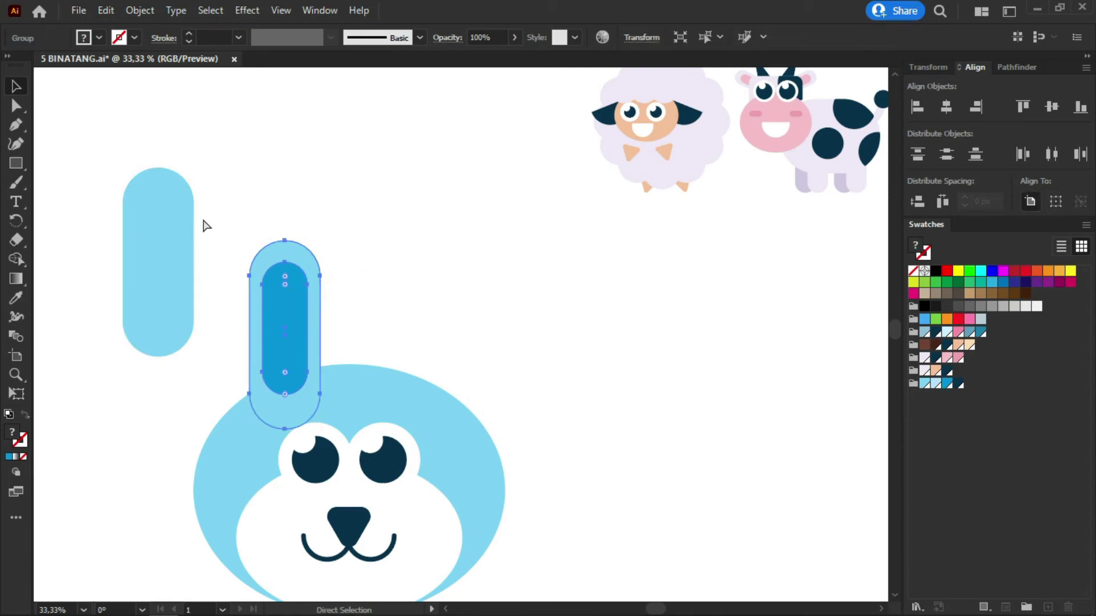
# - Tilt the spare pill about 50°, shrink it and lay it across the ear's top
pyautogui.moveTo(176, 214); pyautogui.dragTo(212, 242)
pyautogui.moveTo(236, 192); pyautogui.dragTo(293, 280)
pyautogui.rightClick(118, 340)
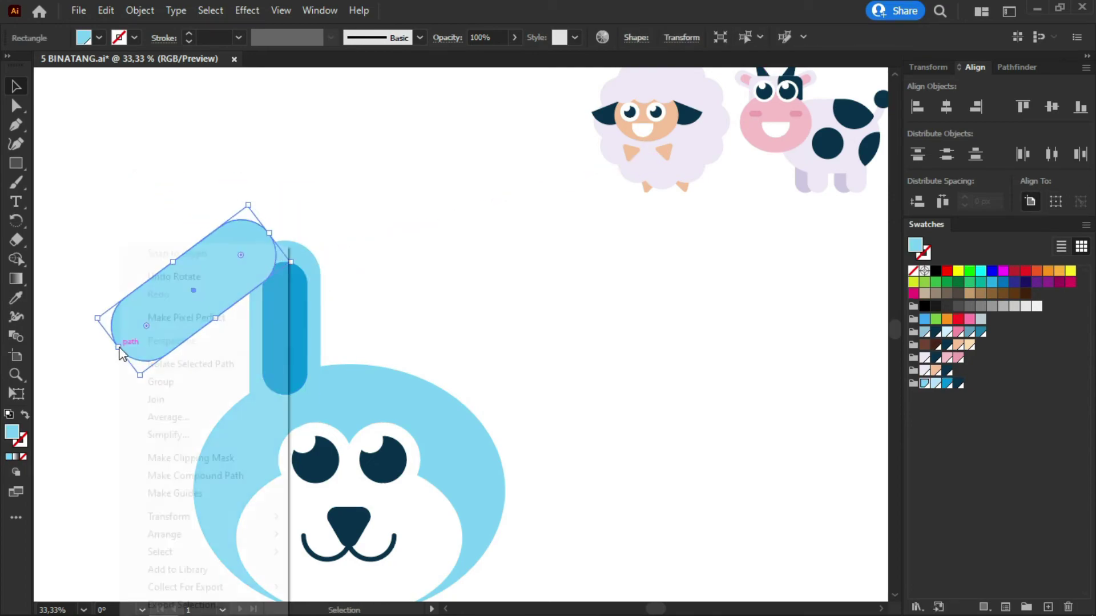
pyautogui.moveTo(114, 339); pyautogui.dragTo(175, 318)
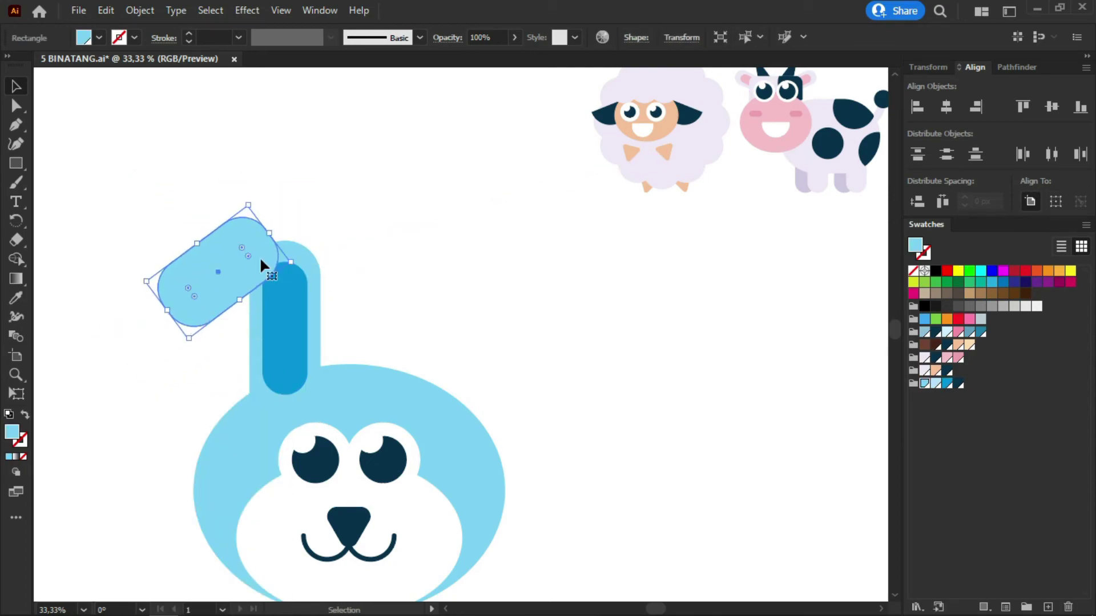
pyautogui.moveTo(218, 272); pyautogui.dragTo(262, 296)
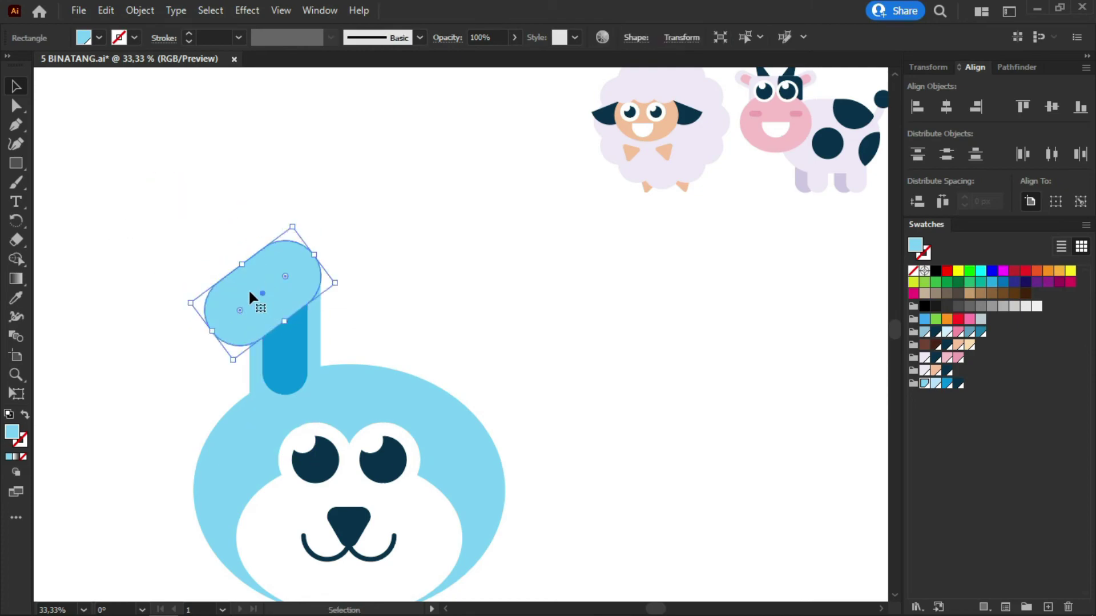
pyautogui.moveTo(211, 333); pyautogui.dragTo(205, 336)
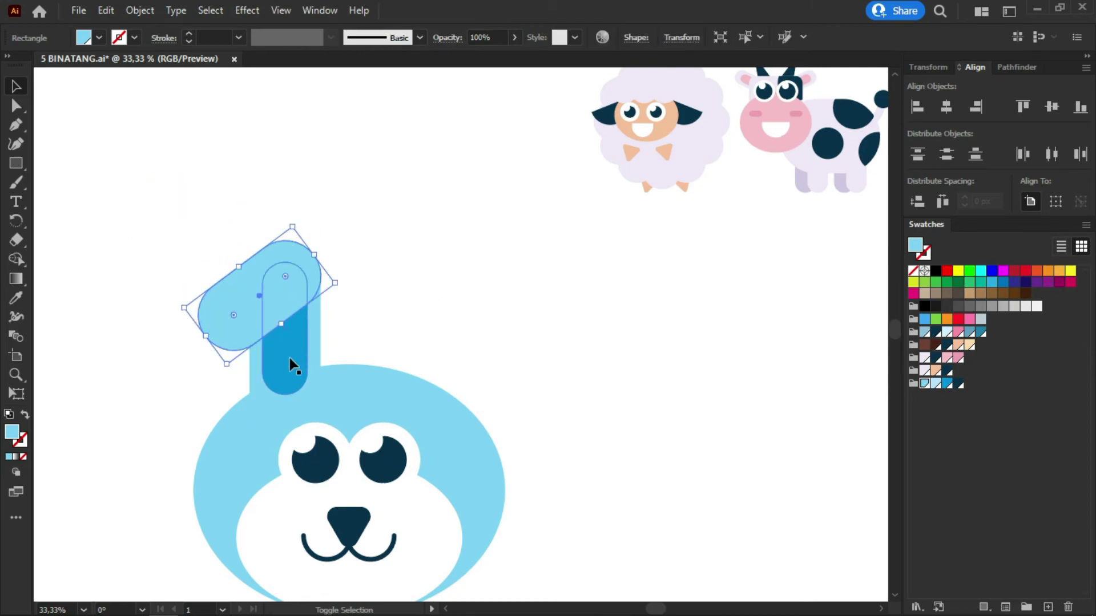
# - Group the ear pieces and send the ear behind the head
pyautogui.keyDown('shift'); pyautogui.click(289, 358); pyautogui.keyUp('shift')
pyautogui.hotkey('ctrl', 'g')
pyautogui.rightClick(290, 359)
pyautogui.click(476, 535)
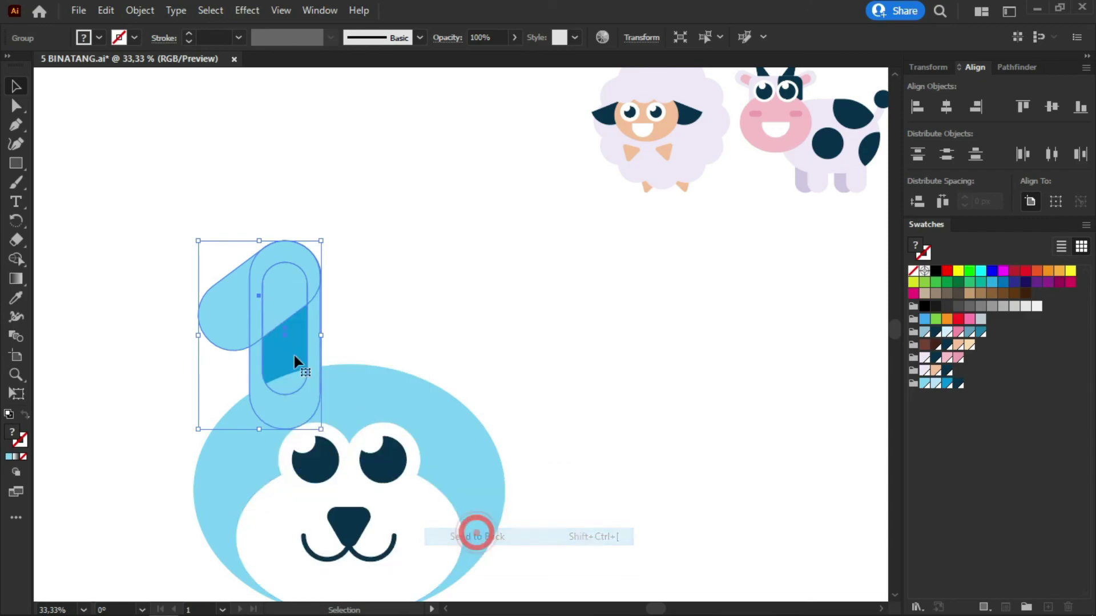
# - Reflect a vertical copy of the ear to the right and centre both ears over the head
pyautogui.rightClick(235, 289)
pyautogui.click(477, 387)
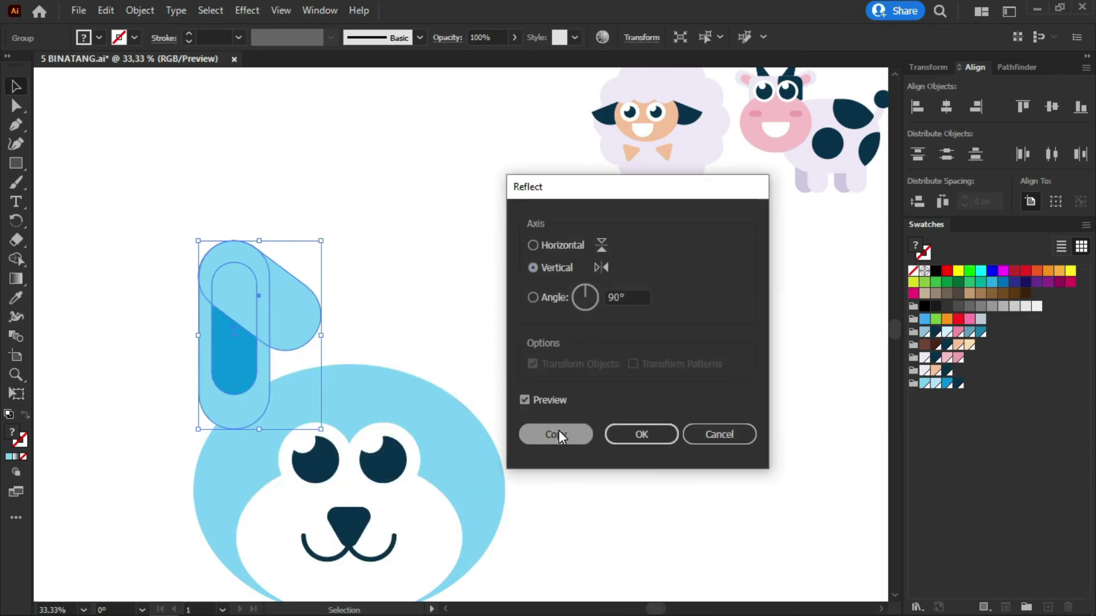
pyautogui.click(559, 434)
pyautogui.moveTo(257, 296); pyautogui.dragTo(408, 334)
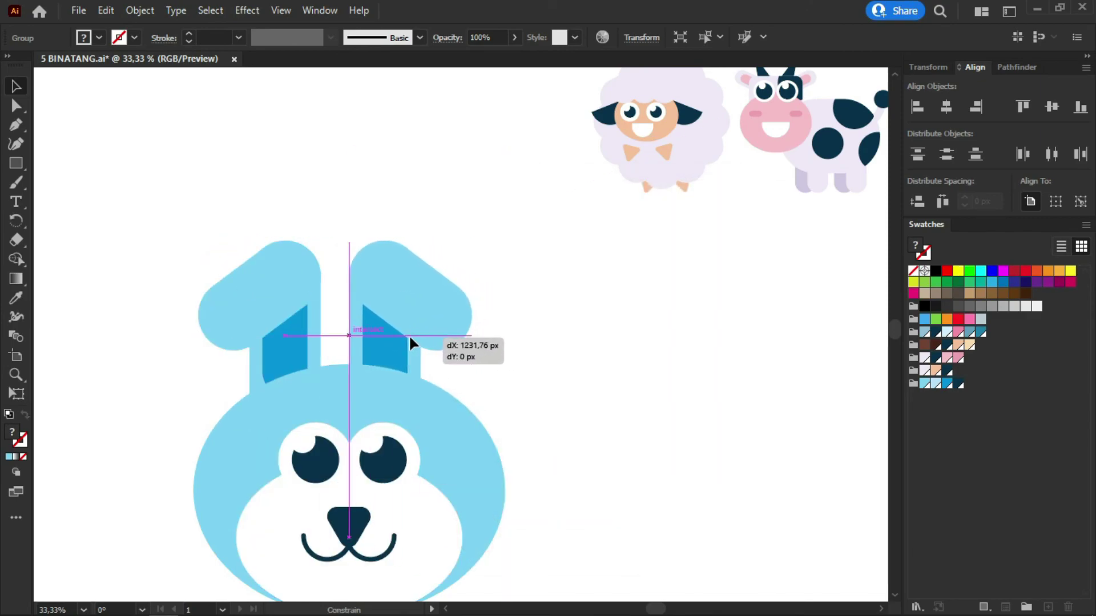
pyautogui.keyDown('shift'); pyautogui.click(292, 278); pyautogui.keyUp('shift')
pyautogui.moveTo(282, 285); pyautogui.dragTo(298, 296)
# - Draw a light-blue rectangle below the head and round its corners into a pill body
pyautogui.click(417, 196)
pyautogui.scroll(-1, 416, 196)
pyautogui.scroll(-1, 403, 409)
pyautogui.scroll(1, 365, 294)
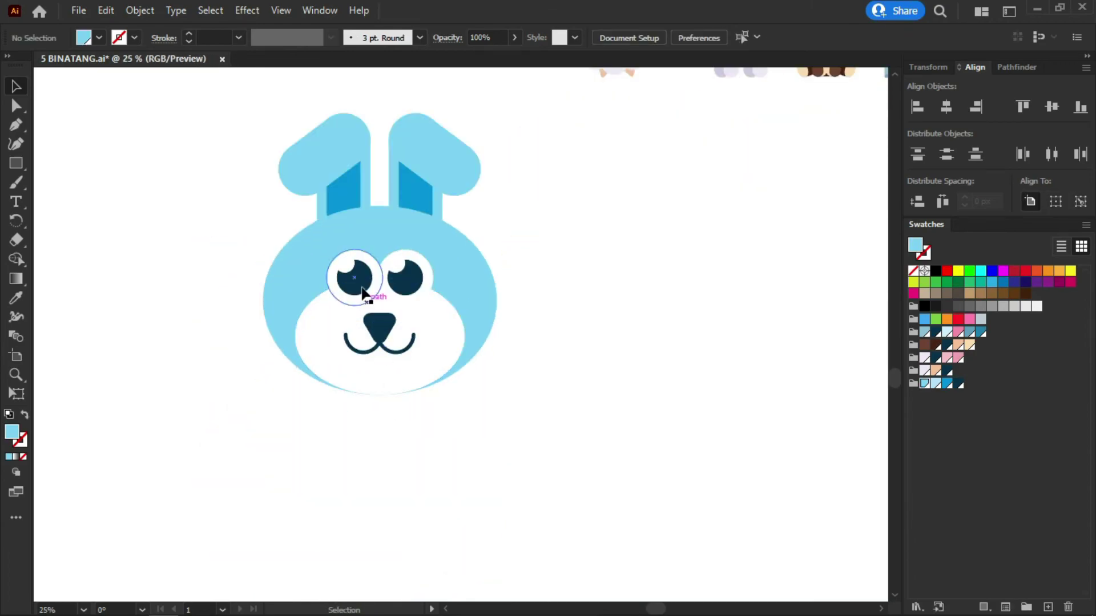
pyautogui.scroll(-2, 372, 395)
pyautogui.click(358, 336)
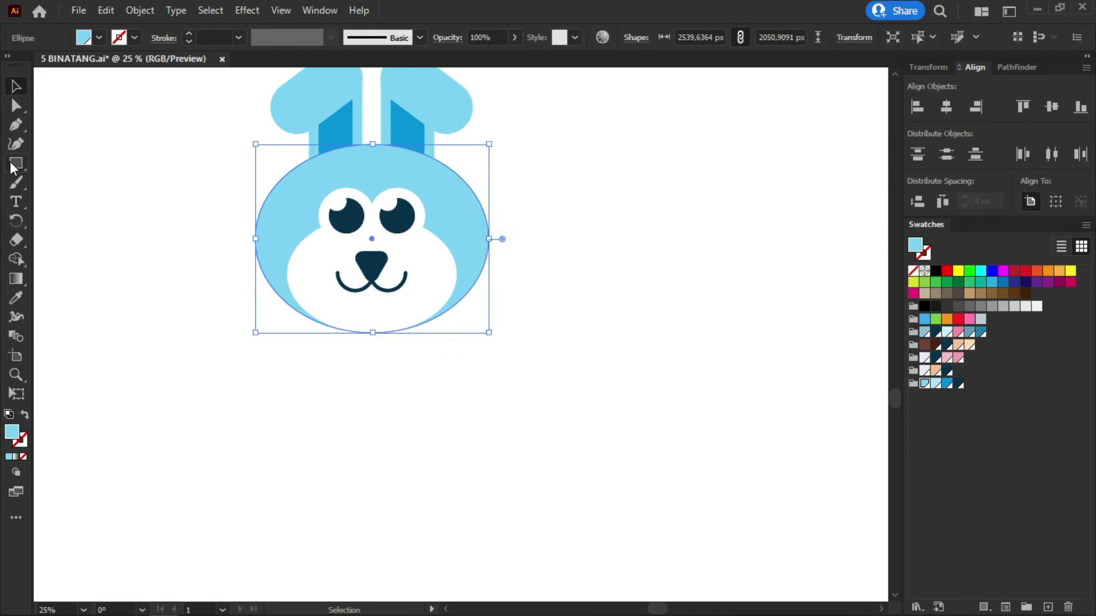
pyautogui.press('m')
pyautogui.moveTo(318, 297); pyautogui.dragTo(425, 468)
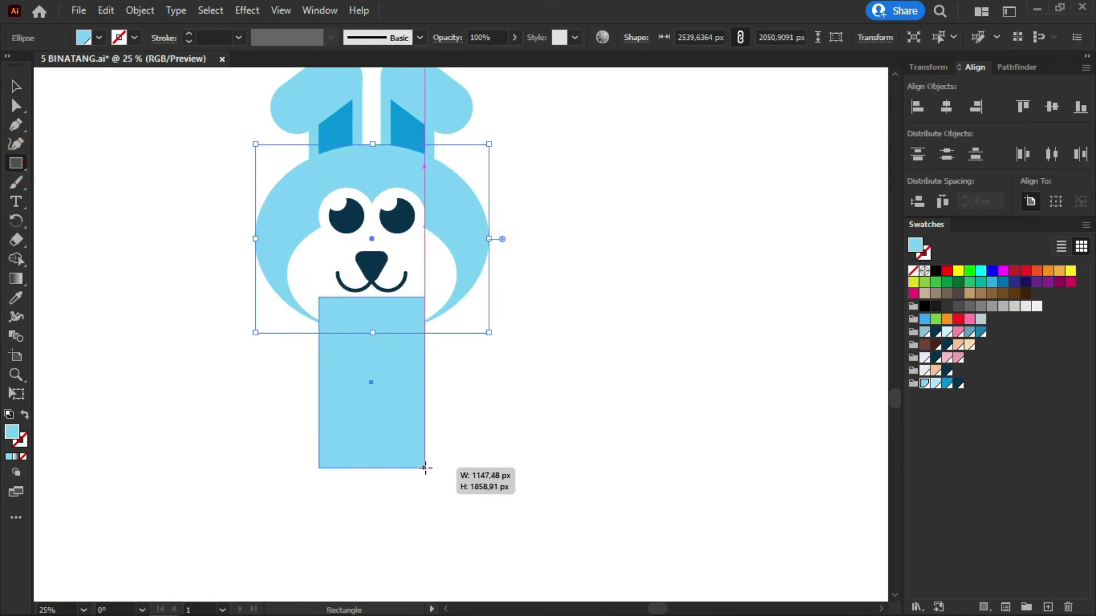
pyautogui.press('v')
pyautogui.moveTo(421, 293); pyautogui.dragTo(323, 399)
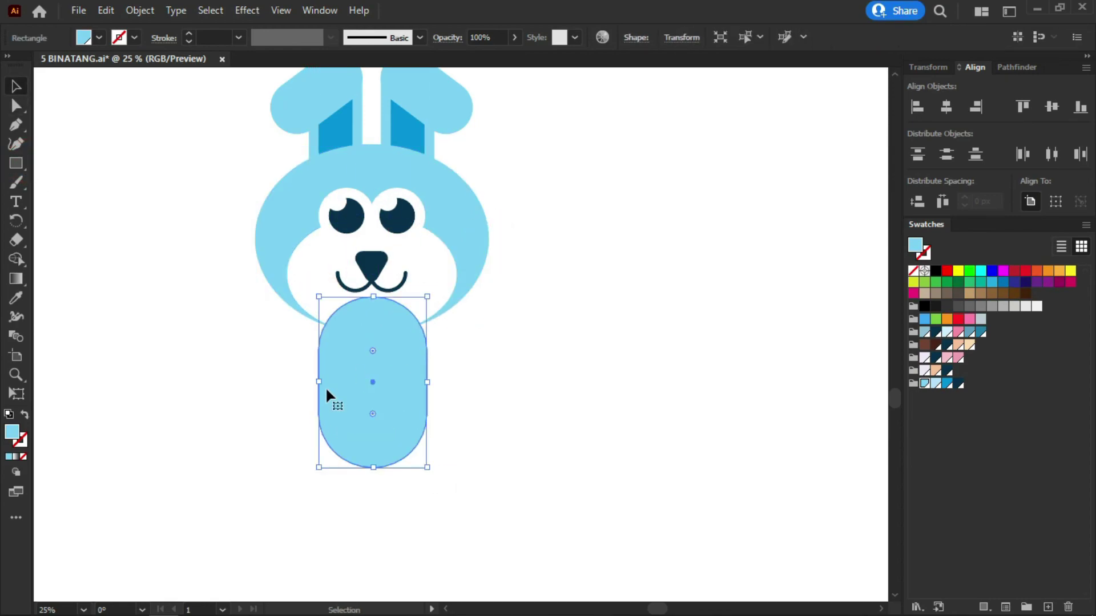
# - Send the body behind the head and move it up under it
pyautogui.rightClick(342, 386)
pyautogui.click(421, 535)
pyautogui.click(552, 510)
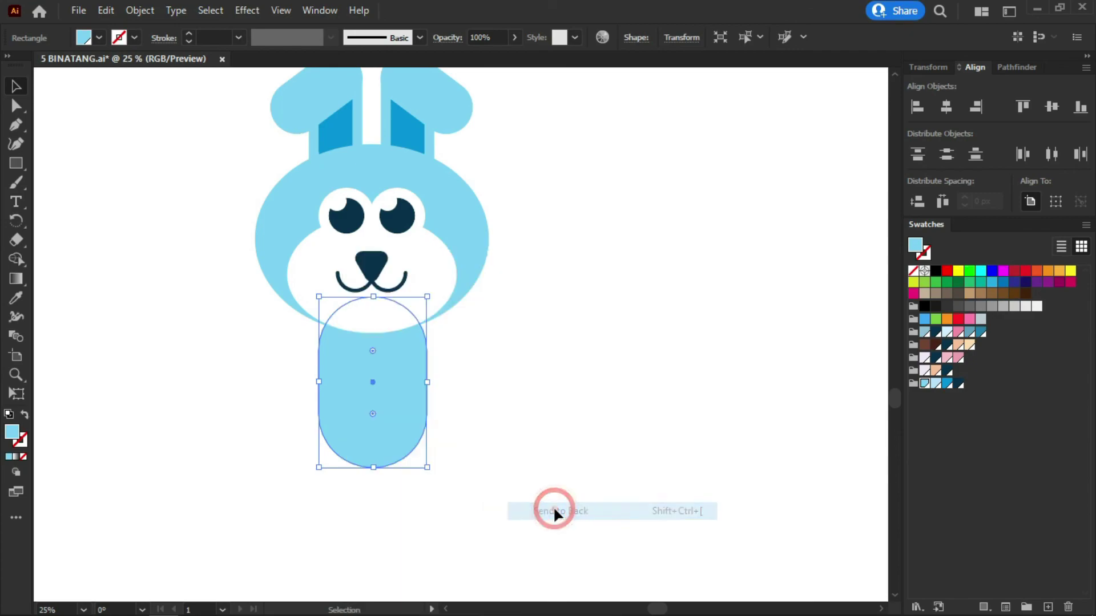
pyautogui.moveTo(395, 449); pyautogui.dragTo(399, 429)
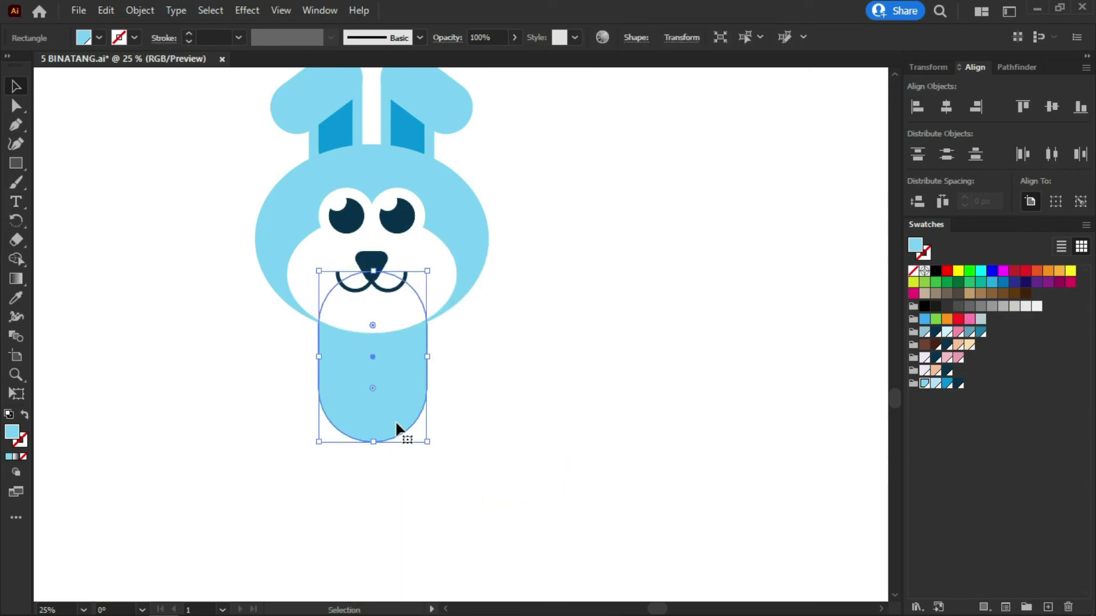
# - Resize the inner pill to fit the belly and fill it a lighter blue
pyautogui.moveTo(427, 272); pyautogui.dragTo(408, 301)
pyautogui.click(936, 384)
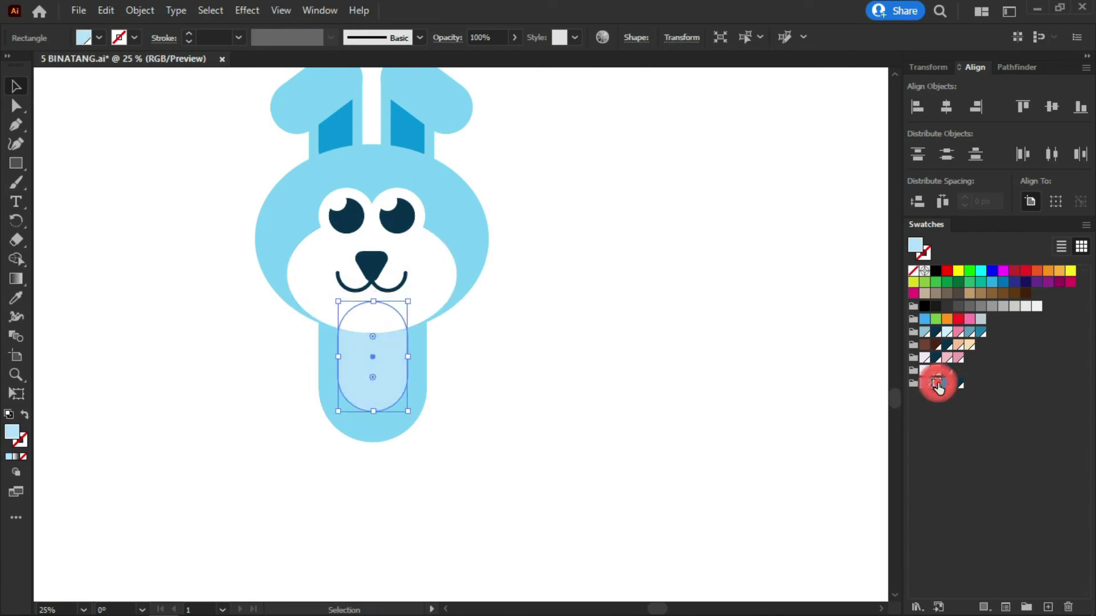
pyautogui.click(571, 381)
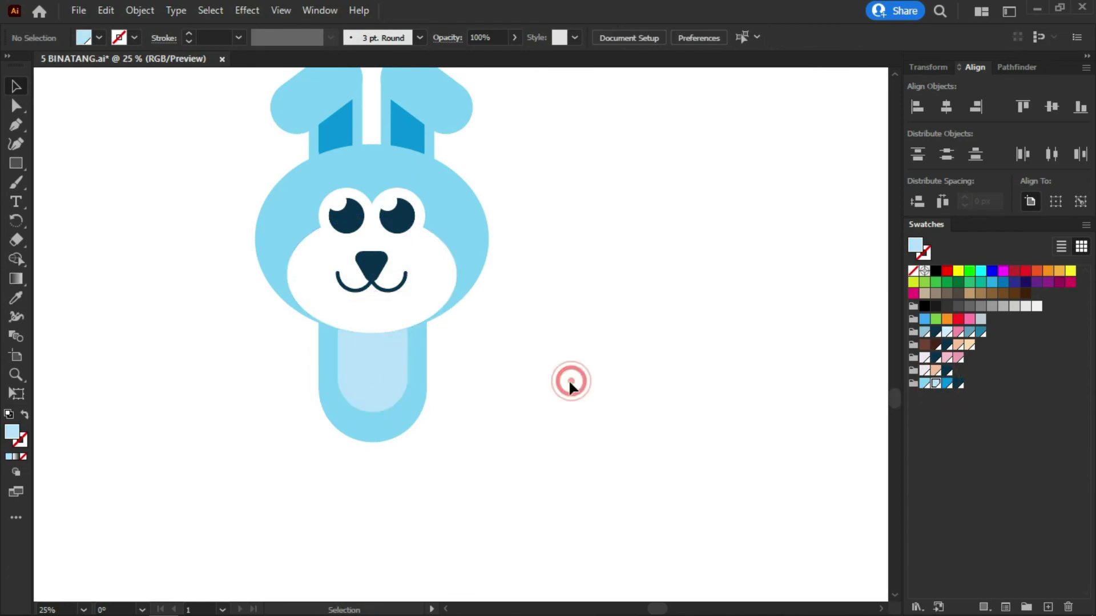
pyautogui.click(948, 383)
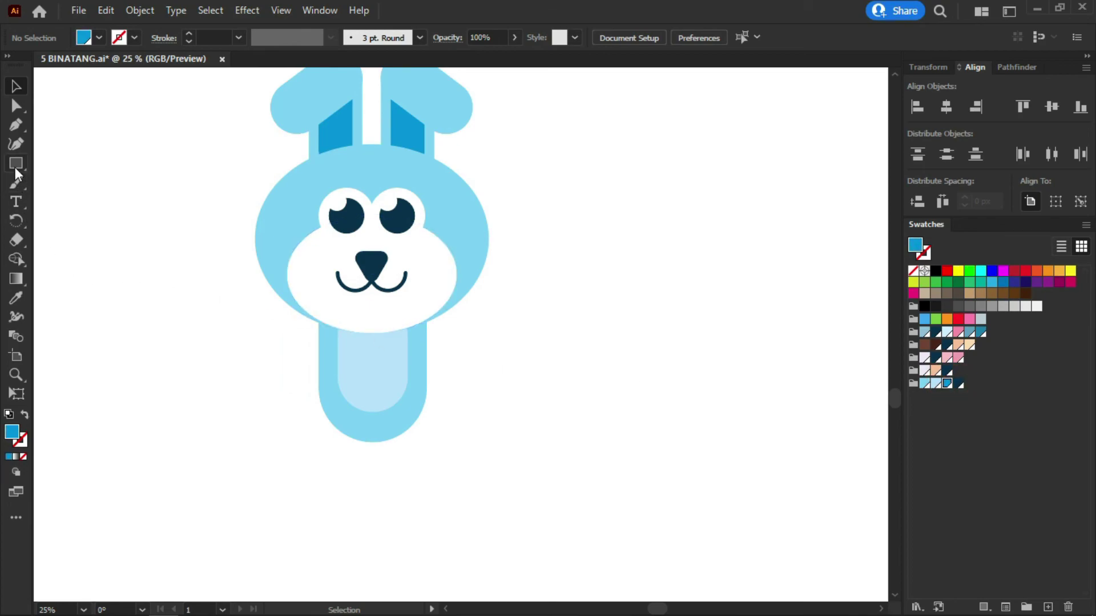
# - Draw a dark blue haunch circle at the body's lower left, behind the body
pyautogui.moveTo(16, 167); pyautogui.dragTo(105, 194)
pyautogui.moveTo(295, 408); pyautogui.dragTo(367, 371)
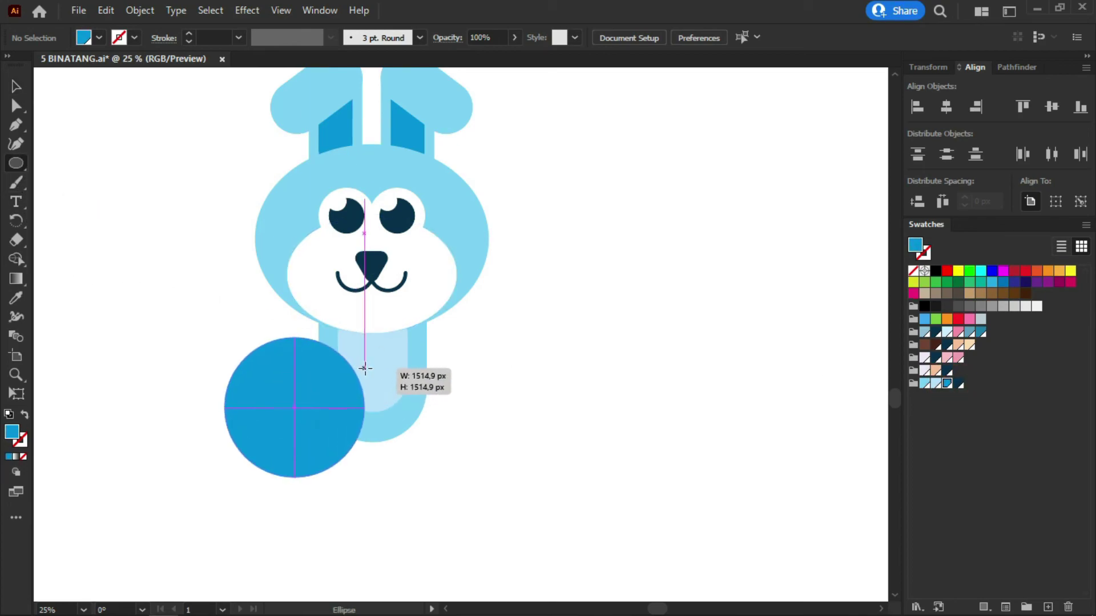
pyautogui.press('v')
pyautogui.moveTo(309, 440); pyautogui.dragTo(304, 423)
pyautogui.rightClick(285, 423)
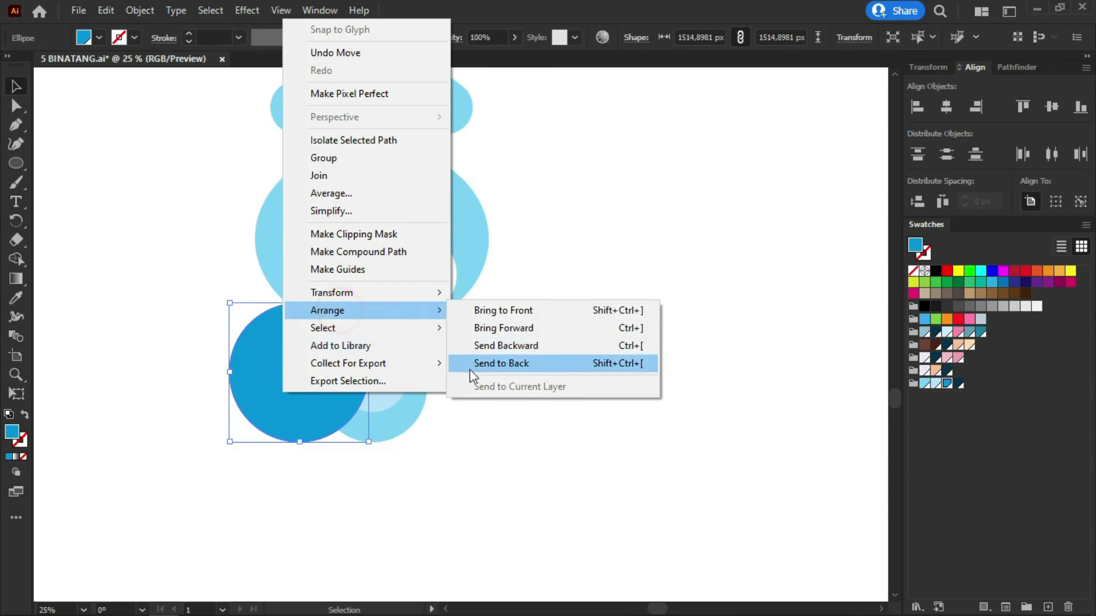
pyautogui.click(471, 366)
pyautogui.moveTo(231, 302); pyautogui.dragTo(269, 342)
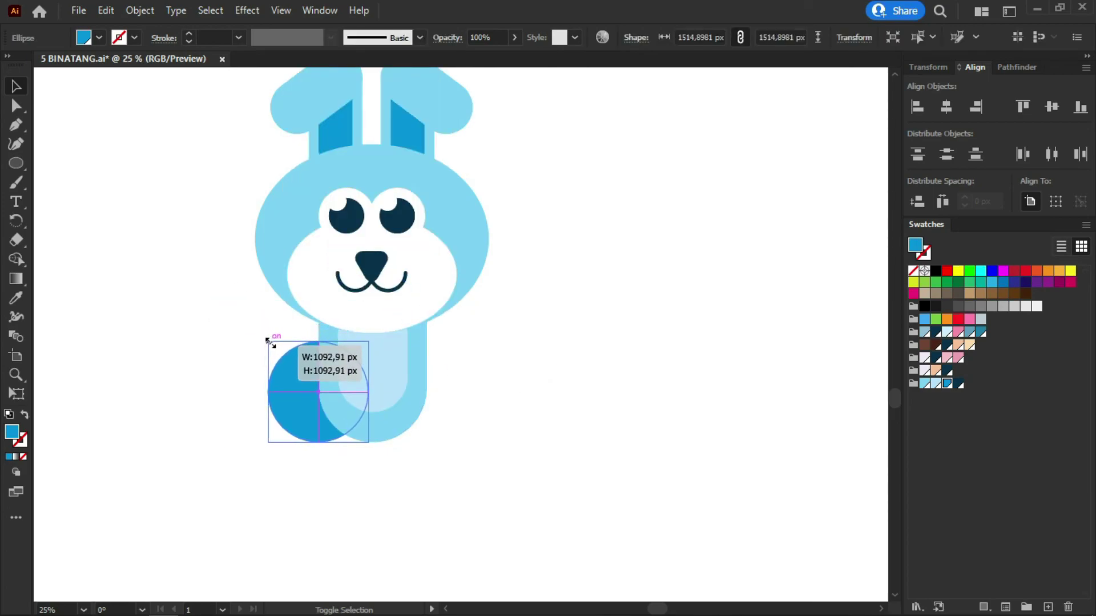
pyautogui.click(601, 402)
# - Make a light-blue half-circle foot under the haunch and group them
pyautogui.click(371, 427)
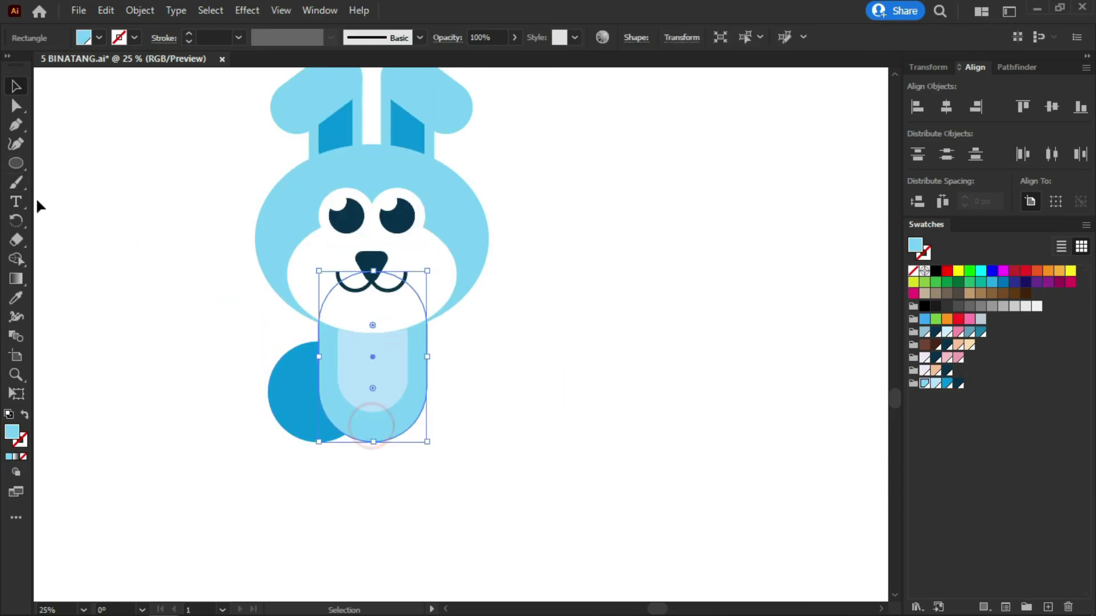
pyautogui.moveTo(229, 437)
pyautogui.mouseDown()
pyautogui.moveTo(292, 374)
pyautogui.moveTo(296, 427)
pyautogui.mouseUp()
pyautogui.press('a')
pyautogui.click(260, 437)
pyautogui.press('Delete')
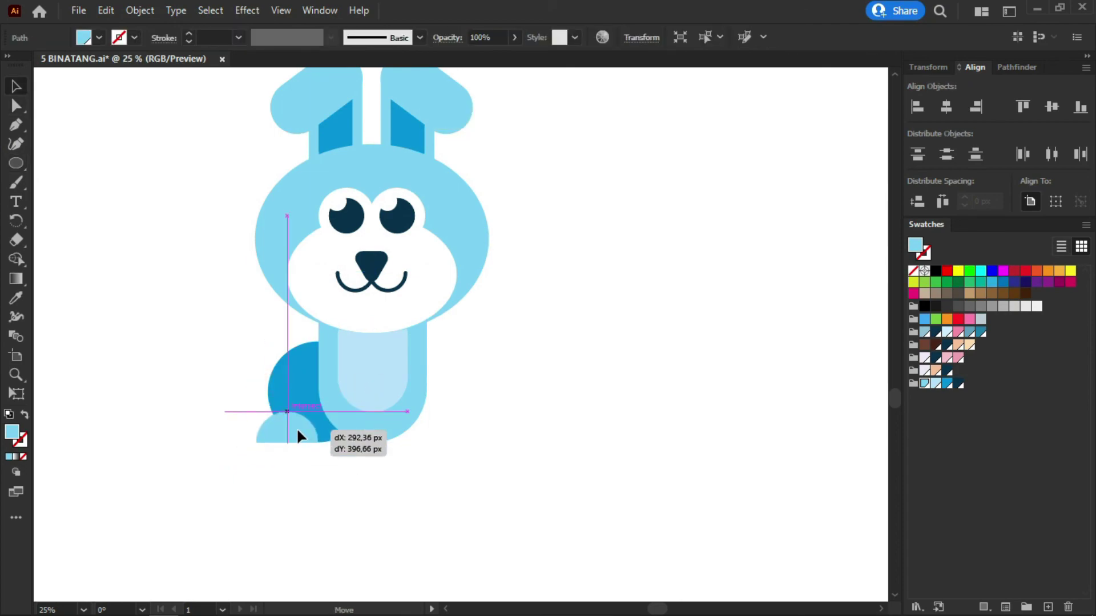
pyautogui.click(310, 464)
pyautogui.moveTo(230, 358); pyautogui.dragTo(313, 479)
pyautogui.hotkey('ctrl', 'g')
# - Send the leg behind the body and mirror a copy onto the right side
pyautogui.rightClick(299, 400)
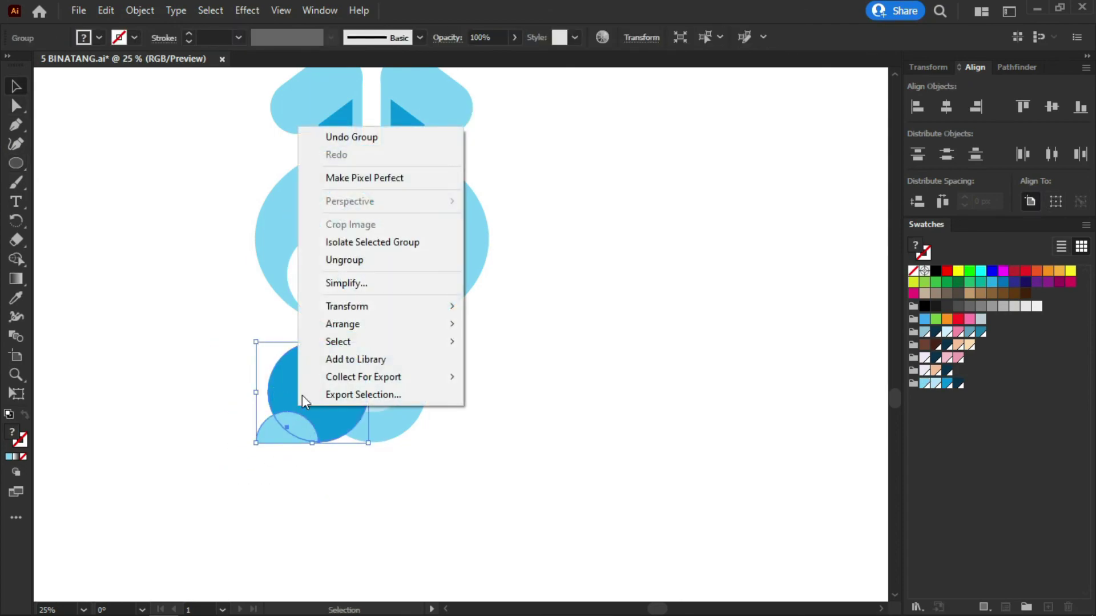
pyautogui.click(521, 375)
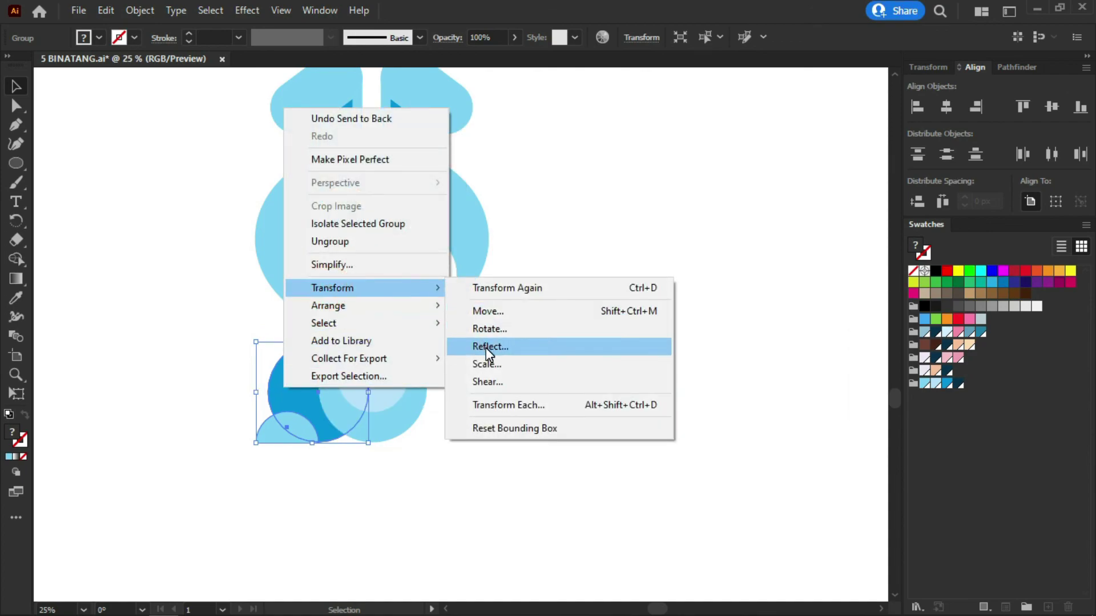
pyautogui.click(474, 345)
pyautogui.click(542, 435)
pyautogui.moveTo(295, 386); pyautogui.dragTo(420, 403)
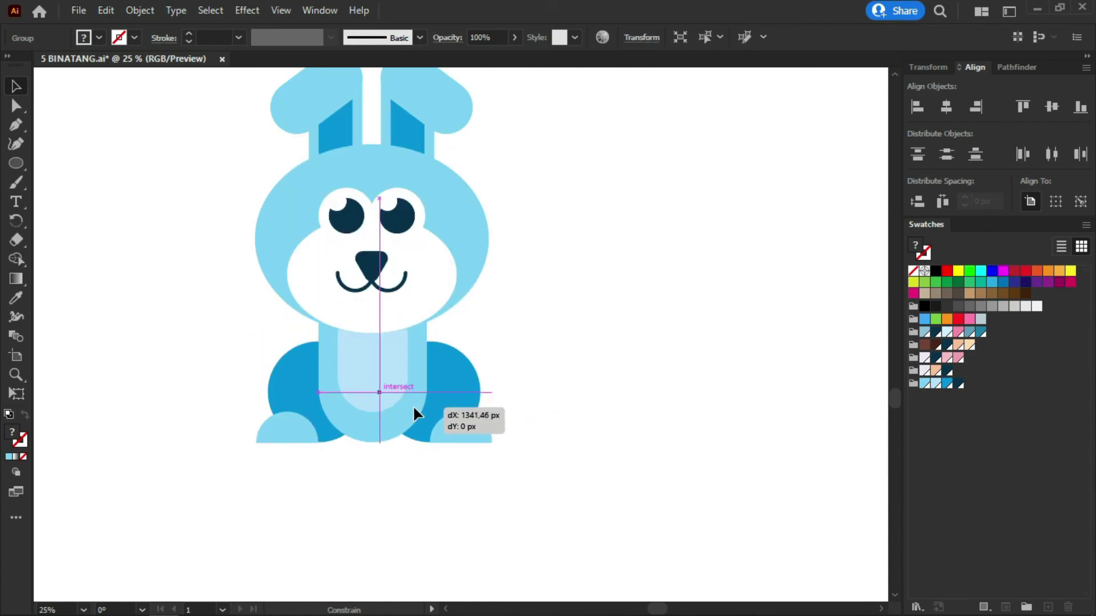
pyautogui.click(552, 375)
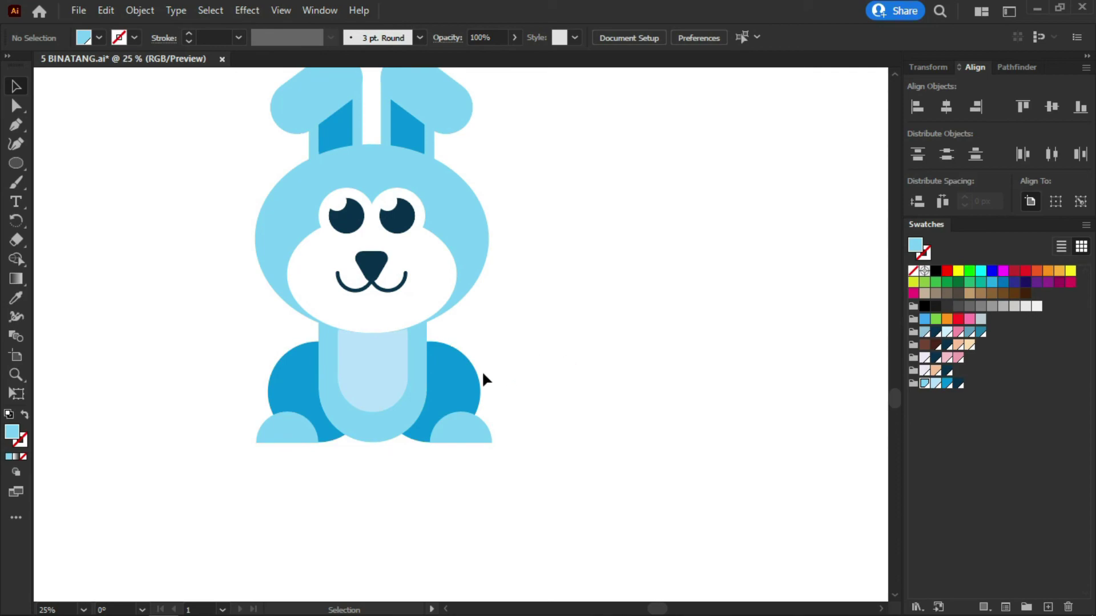
pyautogui.click(16, 164)
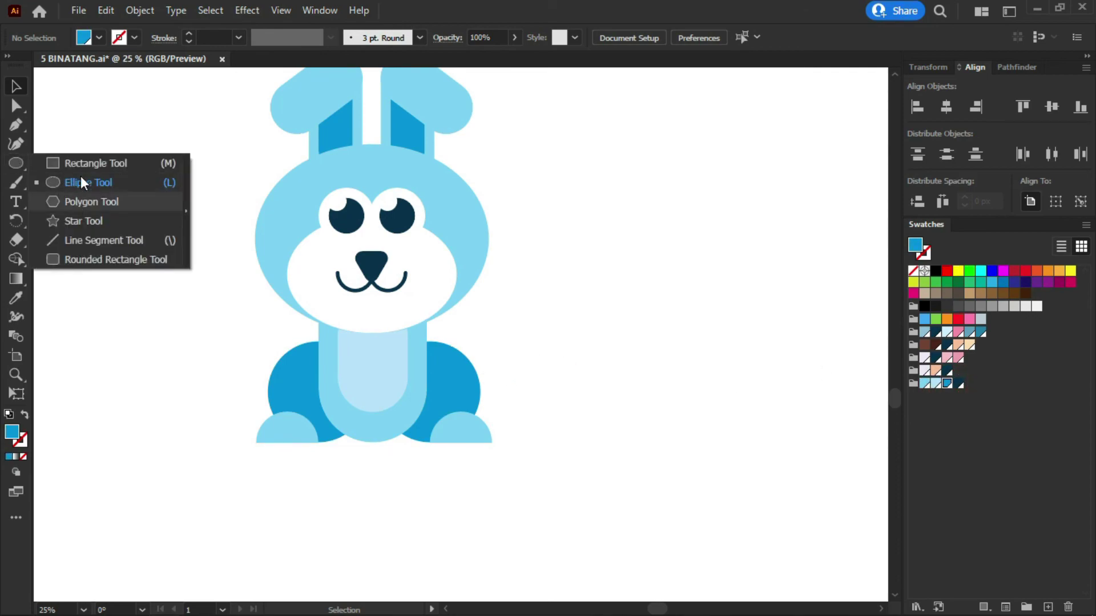
# - Draw a rounded-rectangle arm on the belly and reflect a copy to the right
pyautogui.click(85, 260)
pyautogui.moveTo(335, 342)
pyautogui.mouseDown()
pyautogui.moveTo(375, 427)
pyautogui.moveTo(396, 409)
pyautogui.moveTo(346, 382)
pyautogui.moveTo(344, 359)
pyautogui.mouseUp()
pyautogui.press('v')
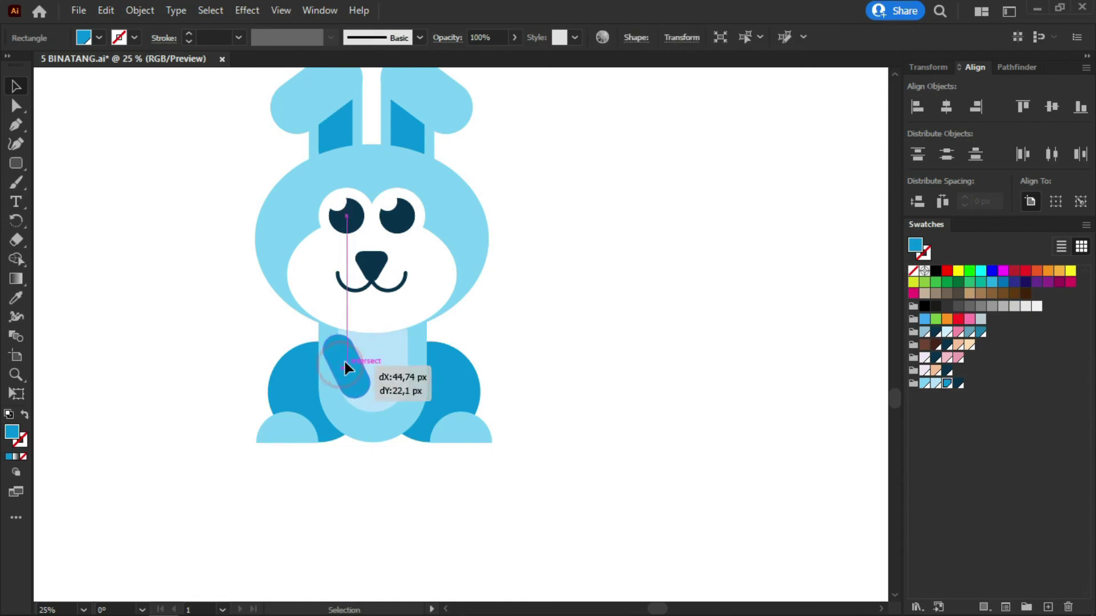
pyautogui.rightClick(344, 359)
pyautogui.click(538, 467)
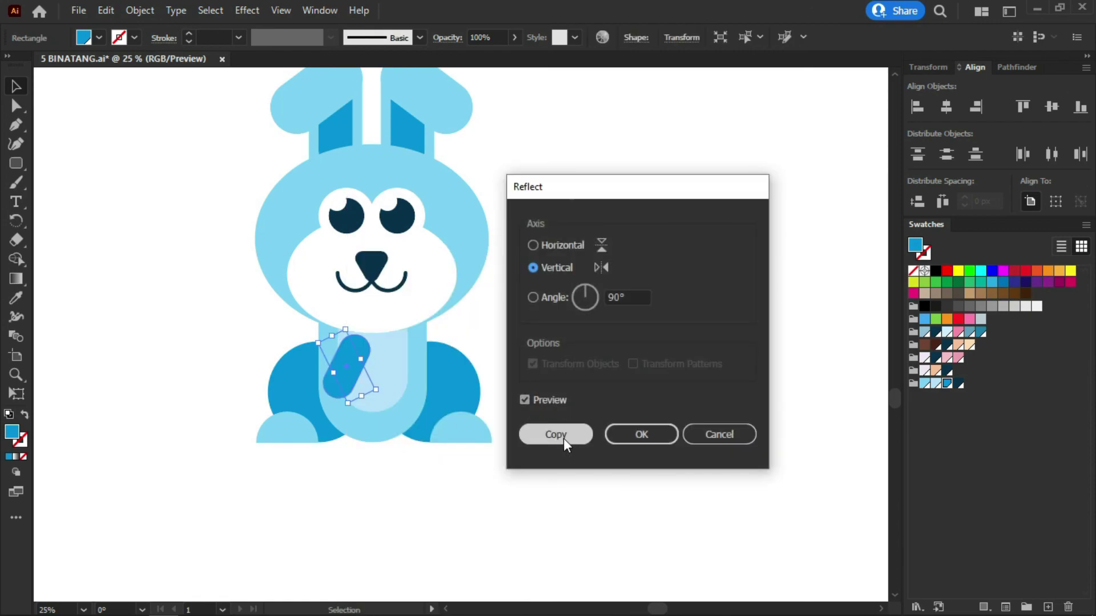
pyautogui.click(563, 439)
pyautogui.moveTo(397, 366); pyautogui.dragTo(402, 371)
# - Group both arms, then align all the bunny parts to each other
pyautogui.keyDown('shift'); pyautogui.click(353, 367); pyautogui.keyUp('shift')
pyautogui.hotkey('ctrl', 'g')
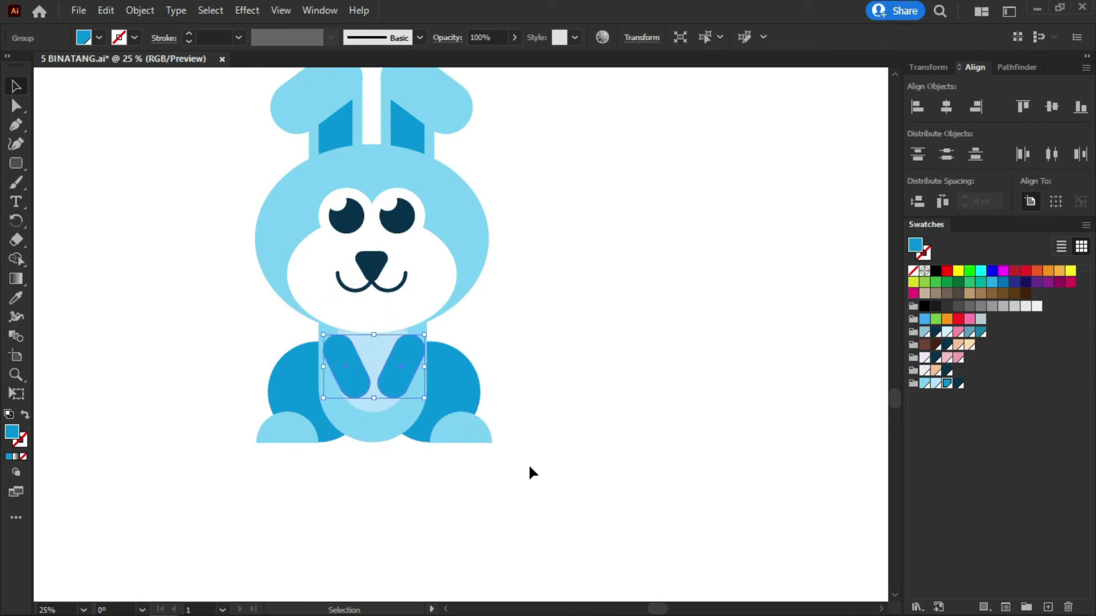
pyautogui.moveTo(532, 473); pyautogui.dragTo(197, 97)
pyautogui.click(1056, 201)
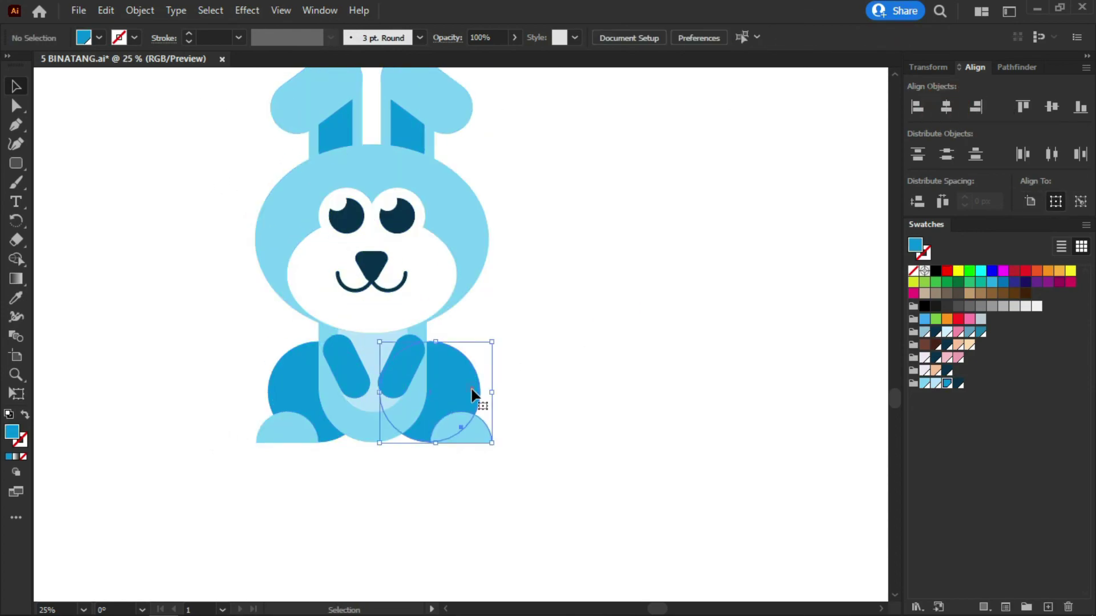
pyautogui.click(580, 357)
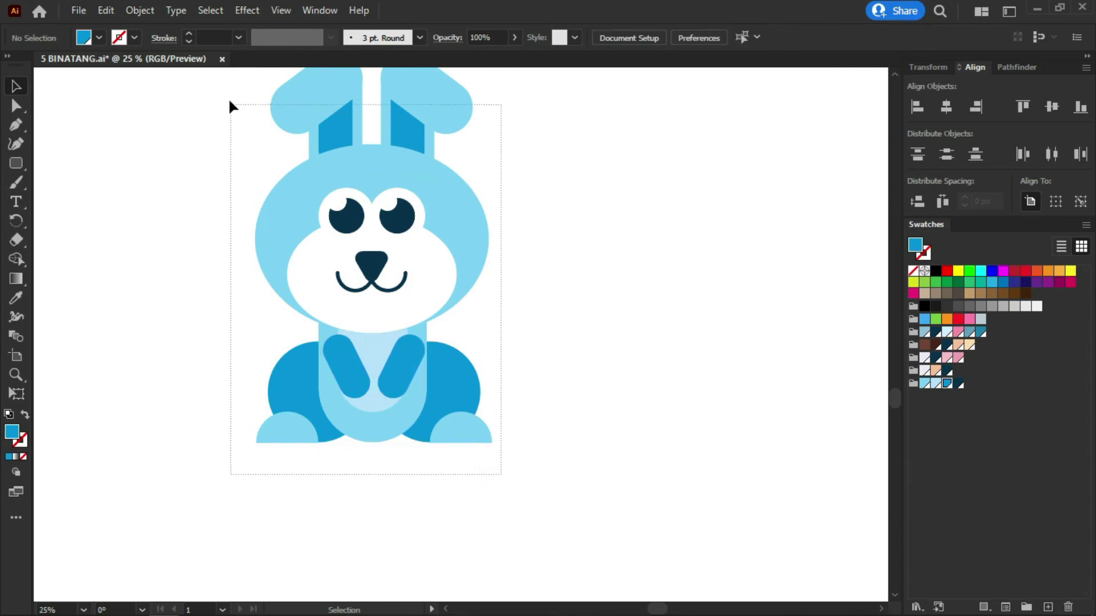
pyautogui.hotkey('ctrl', 'a')
# - Shrink the bunny to match the other animals and place it beside the sheep
pyautogui.click(610, 272)
pyautogui.hotkey('ctrl', '0')
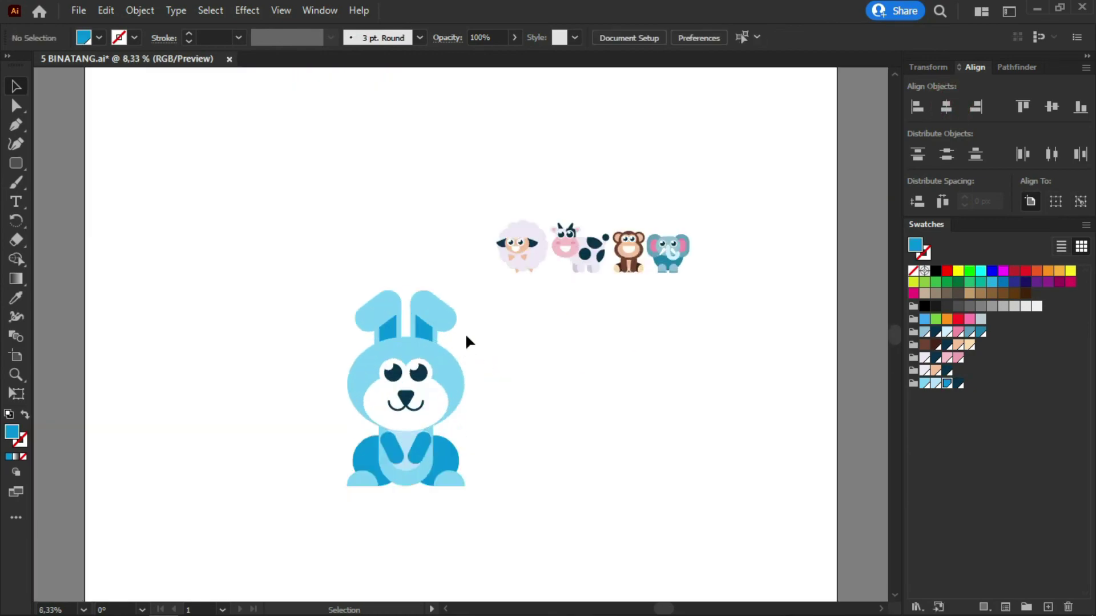
pyautogui.hotkey('ctrl', '=')
pyautogui.hotkey('ctrl', '=')
pyautogui.moveTo(392, 403); pyautogui.dragTo(411, 226)
pyautogui.moveTo(512, 326); pyautogui.dragTo(431, 164)
pyautogui.moveTo(391, 122)
pyautogui.mouseDown()
pyautogui.moveTo(471, 226)
pyautogui.moveTo(481, 221)
pyautogui.moveTo(496, 240)
pyautogui.mouseUp()
pyautogui.moveTo(463, 196)
pyautogui.mouseDown()
pyautogui.moveTo(478, 229)
pyautogui.moveTo(476, 215)
pyautogui.mouseUp()
# - Marquee-select all five animals, then deselect and zoom in on the finished row
pyautogui.moveTo(433, 155); pyautogui.dragTo(780, 336)
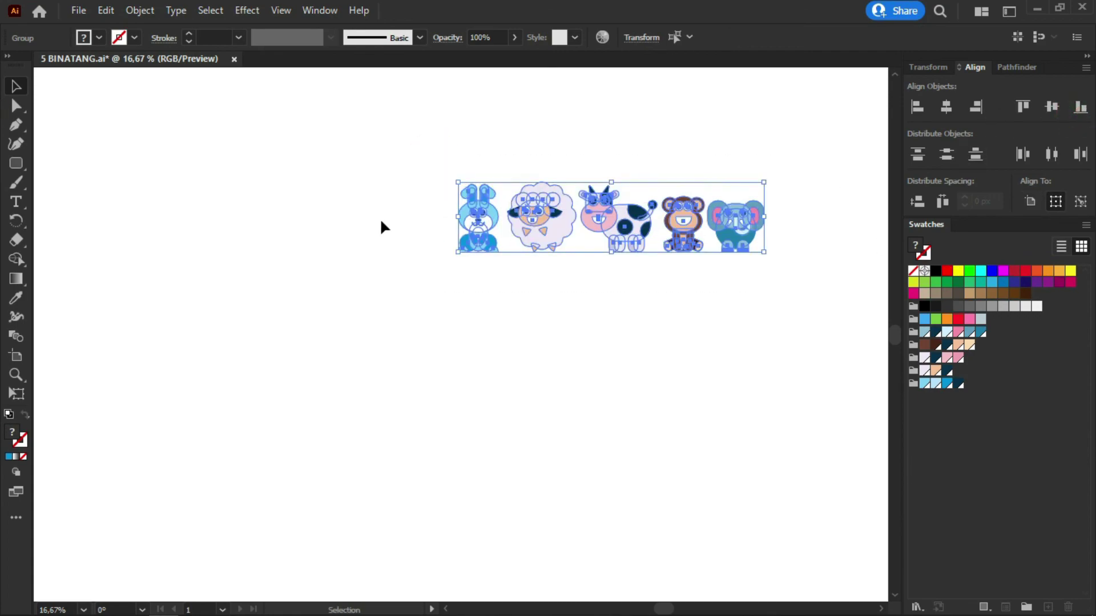
pyautogui.hotkey('ctrl', '=')
pyautogui.click(582, 152)
pyautogui.hotkey('ctrl', '=')
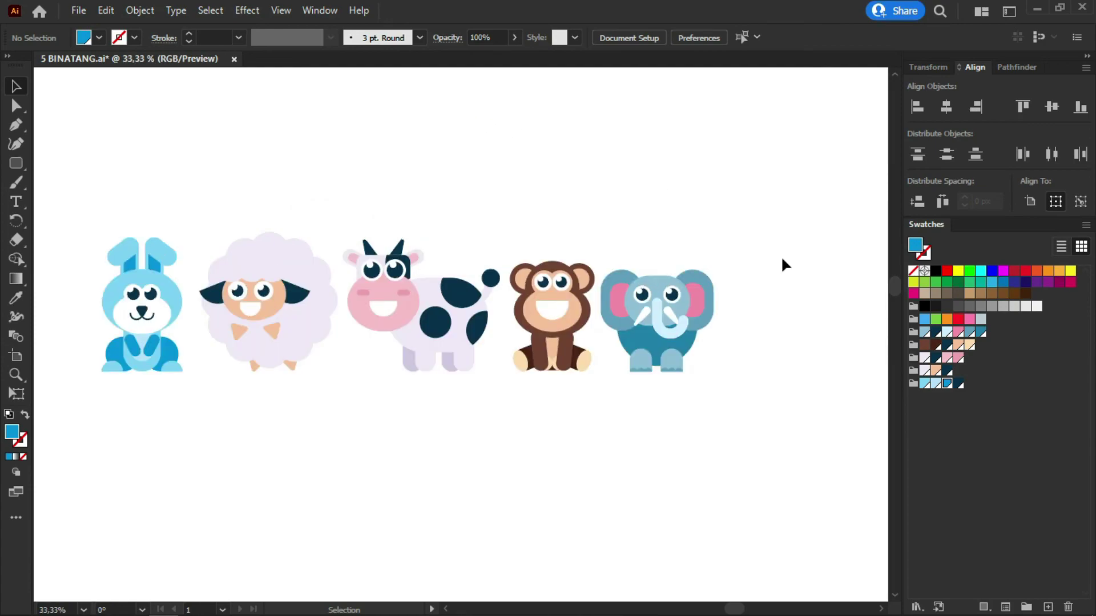